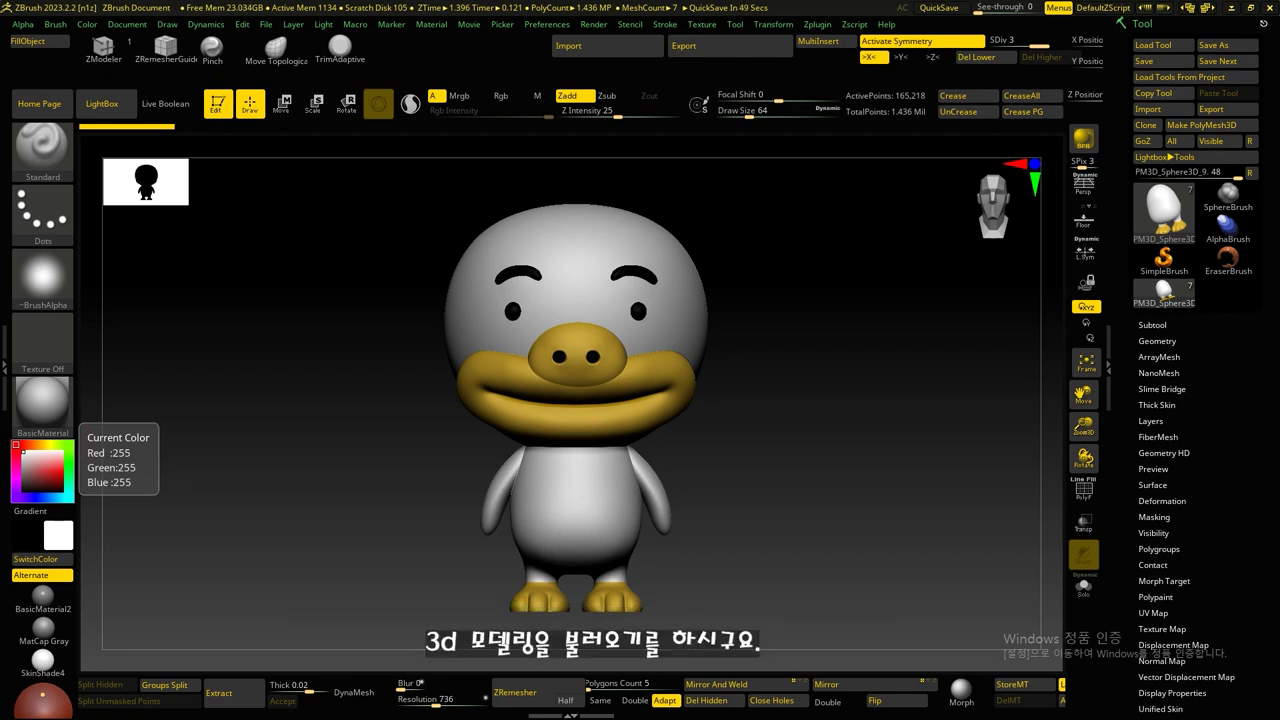
# Step: Give the duck the white SkinShade4 material and expand its Subtool list
pyautogui.moveTo(806, 420); pyautogui.dragTo(768, 455)
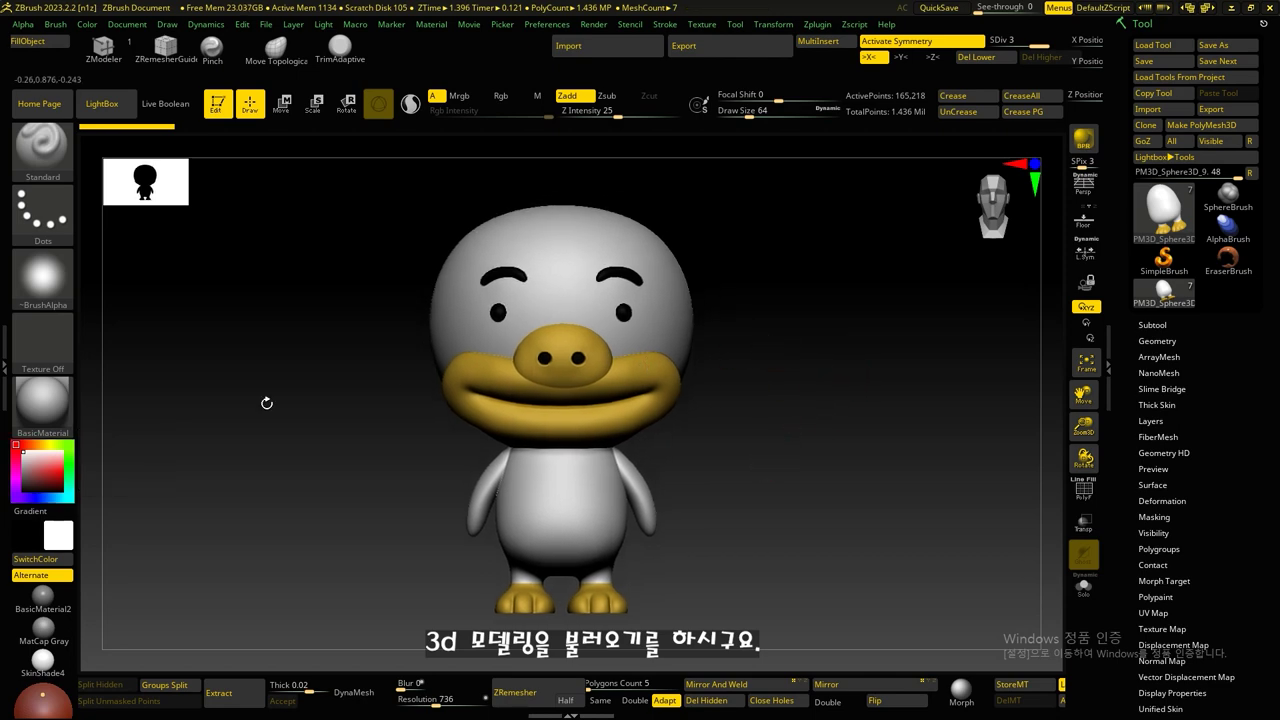
pyautogui.click(43, 410)
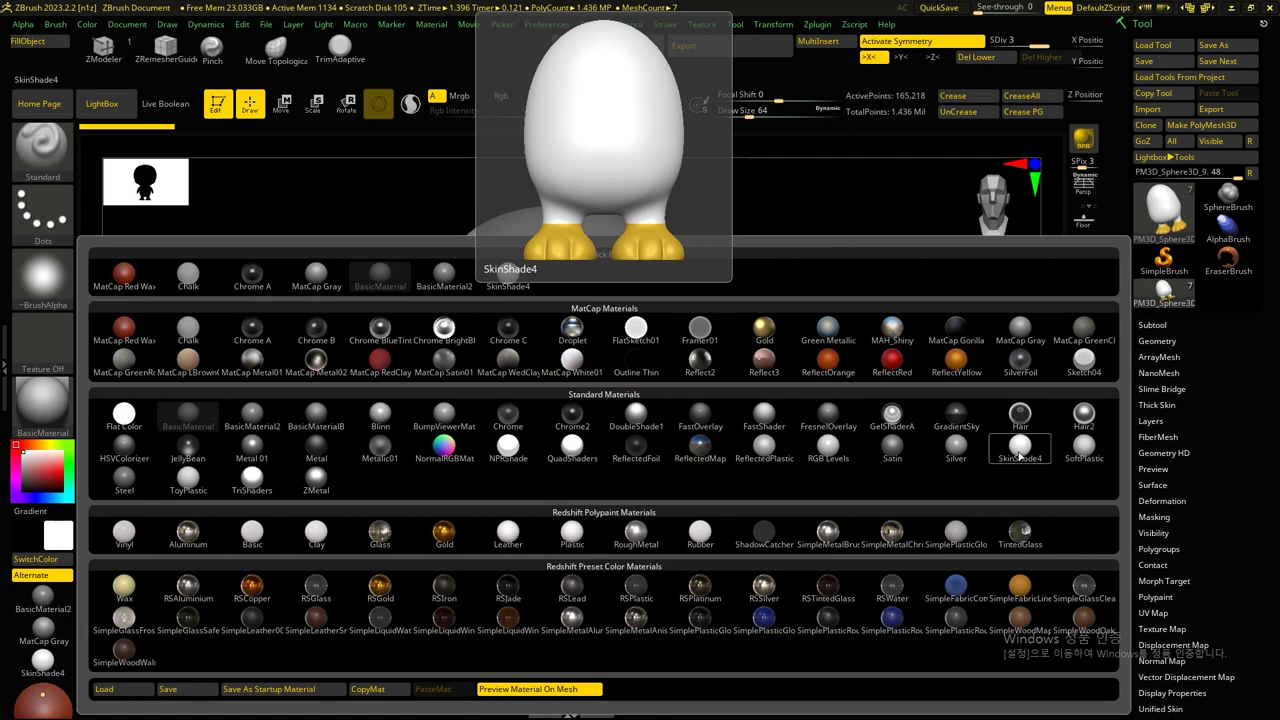
pyautogui.click(1018, 446)
pyautogui.moveTo(817, 443)
pyautogui.mouseDown()
pyautogui.moveTo(803, 466)
pyautogui.moveTo(822, 458)
pyautogui.mouseUp()
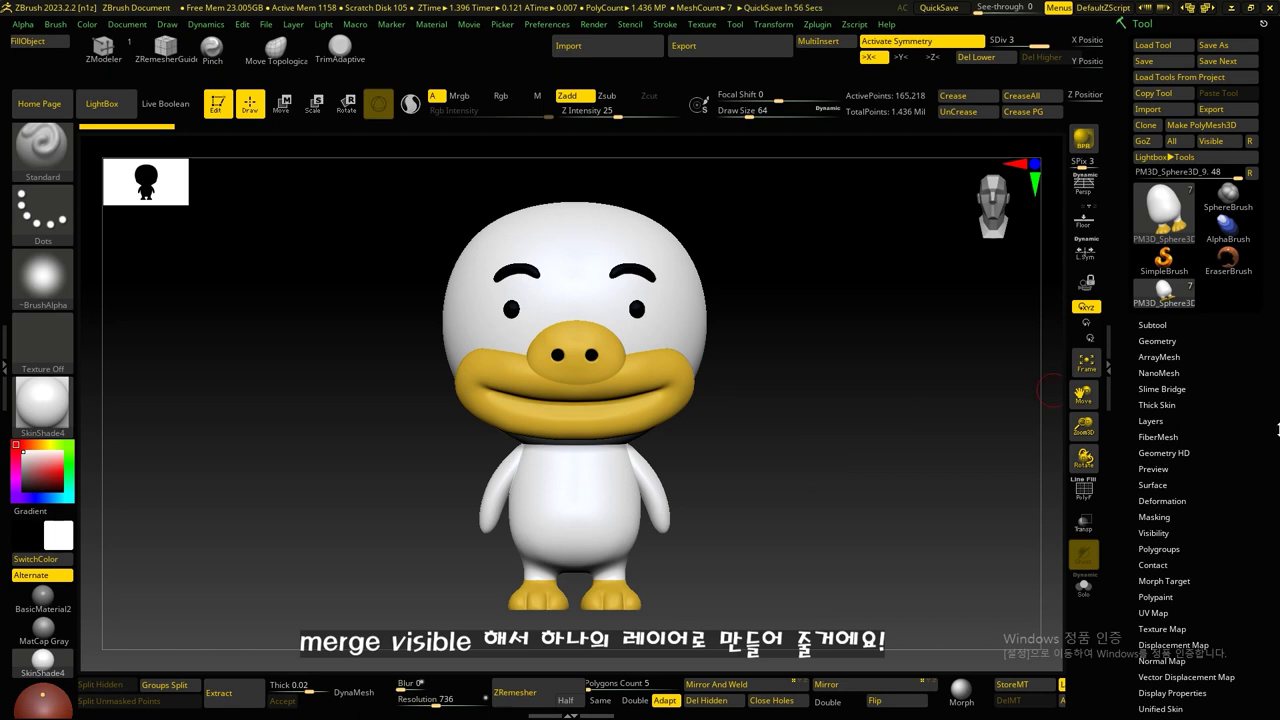
pyautogui.click(1152, 325)
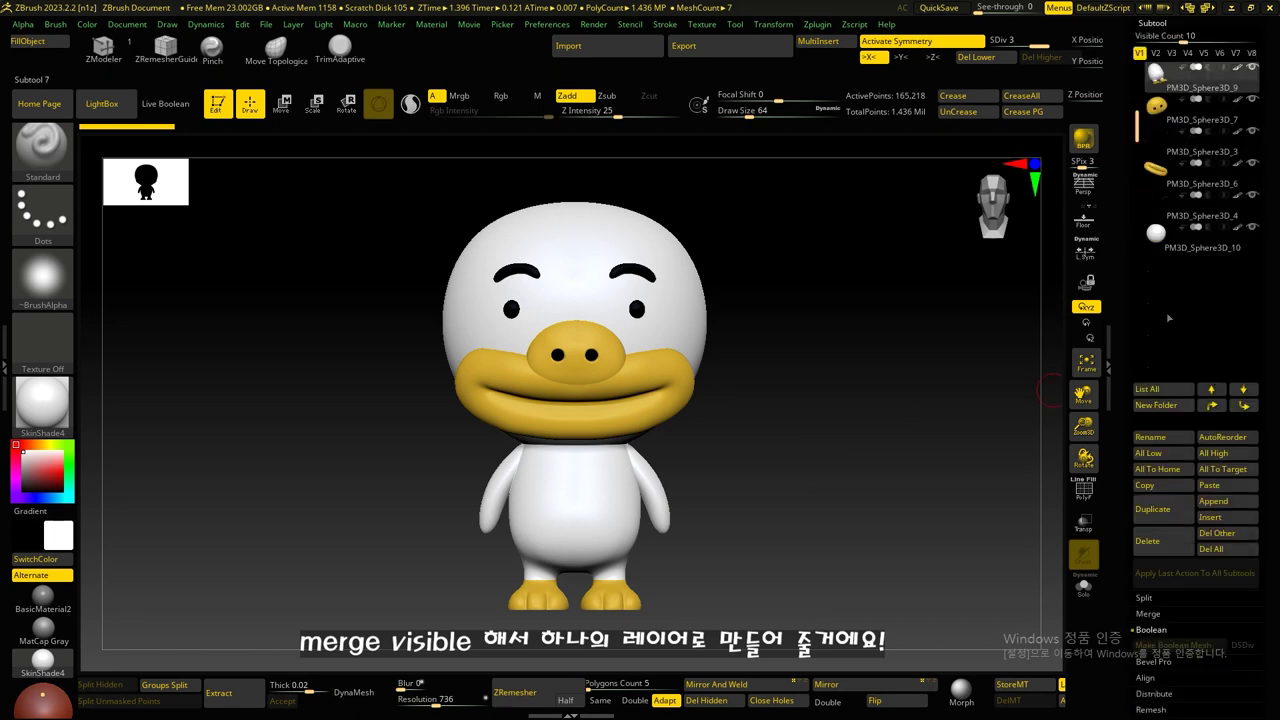
# Step: MergeVisible the duck's subtools into Merged_PM3D_Sphere3D_9 and make it the active tool
pyautogui.scroll(-2, 1150, 500)
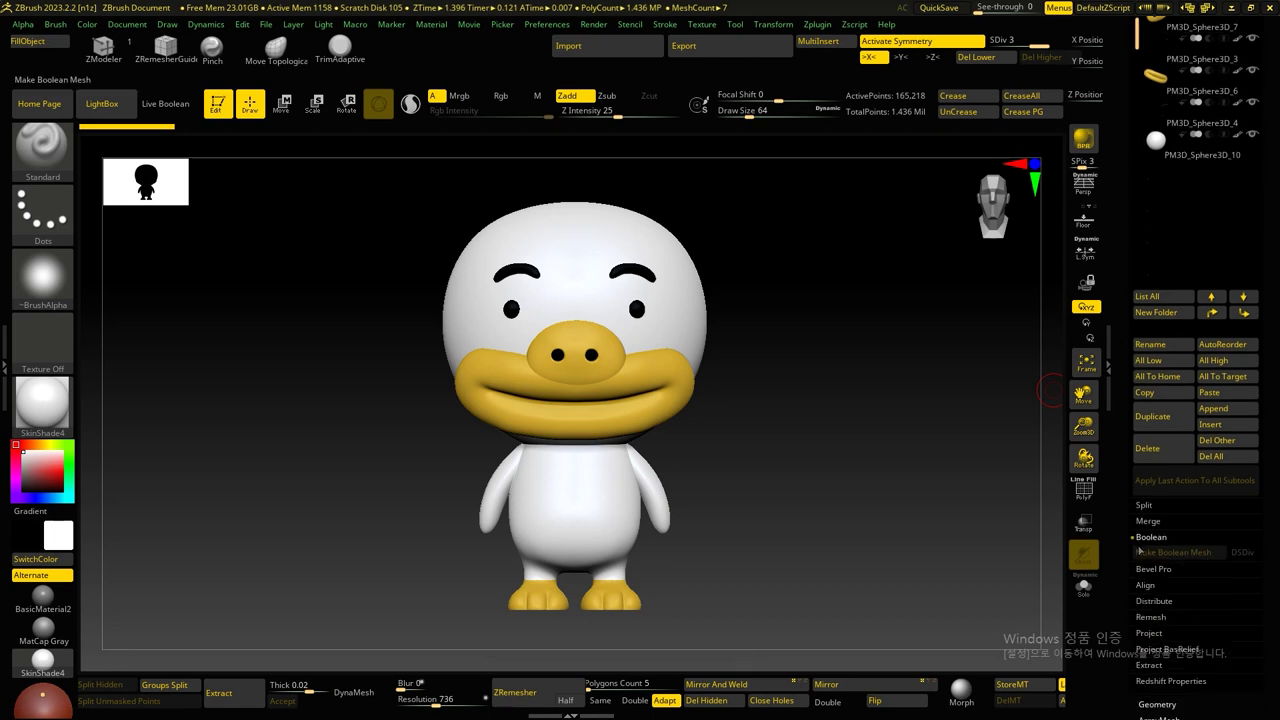
pyautogui.click(1147, 521)
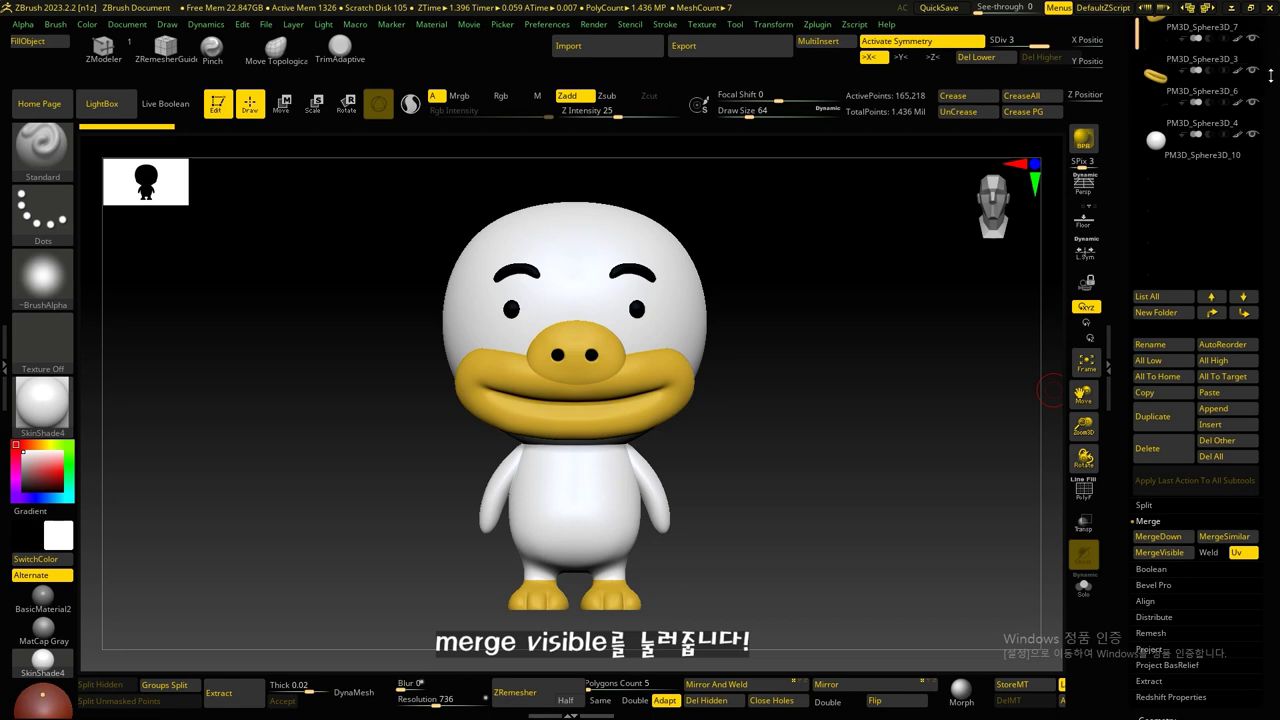
pyautogui.click(1159, 552)
pyautogui.click(1163, 265)
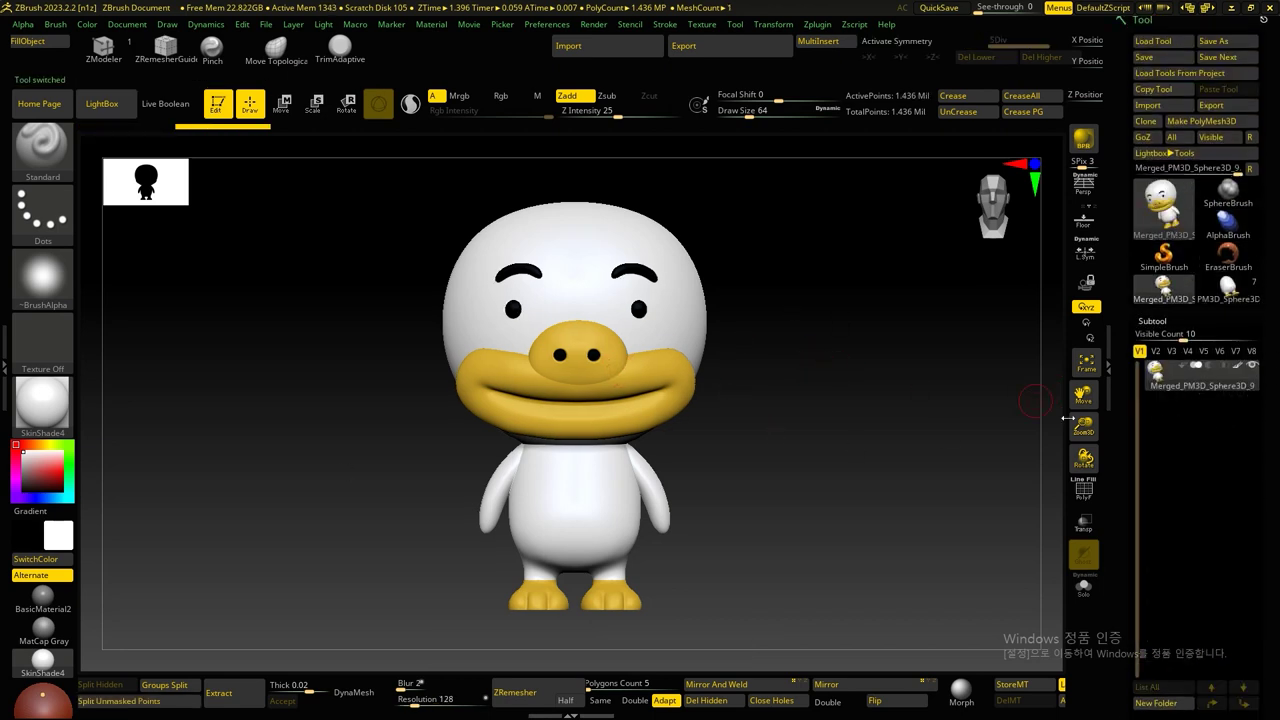
pyautogui.moveTo(914, 403)
pyautogui.mouseDown()
pyautogui.moveTo(786, 397)
pyautogui.moveTo(837, 380)
pyautogui.mouseUp()
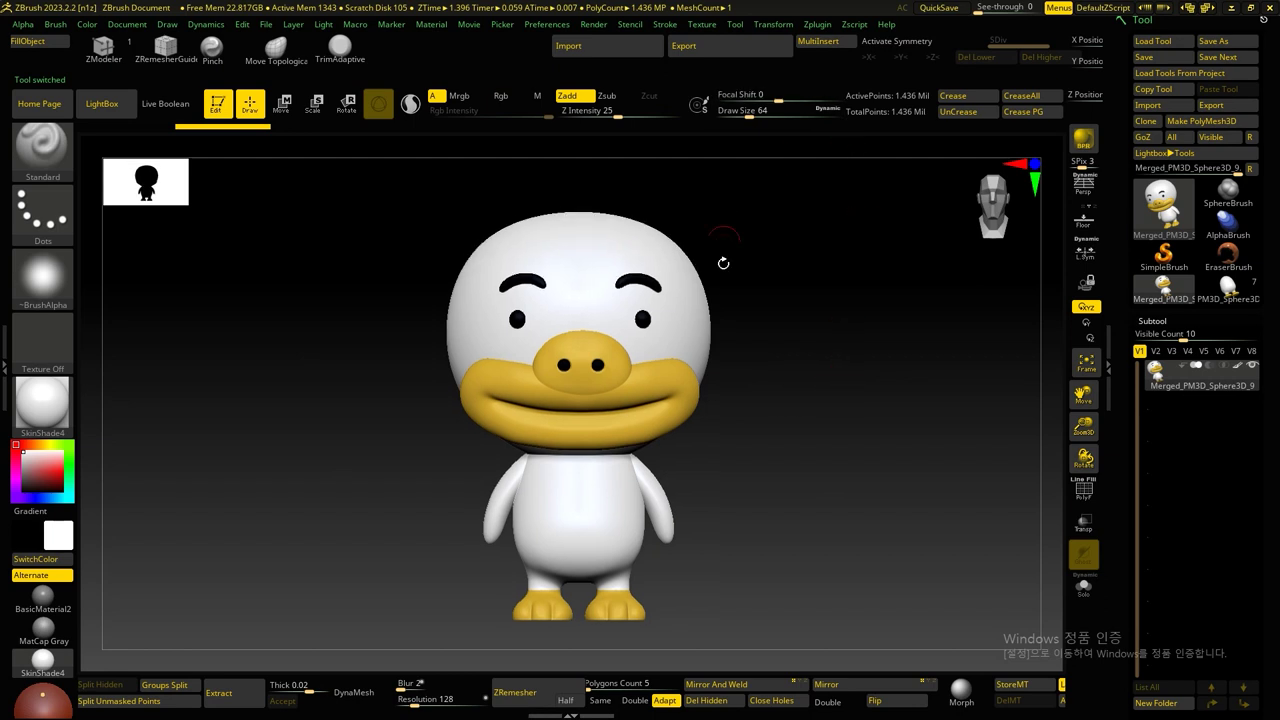
pyautogui.click(817, 25)
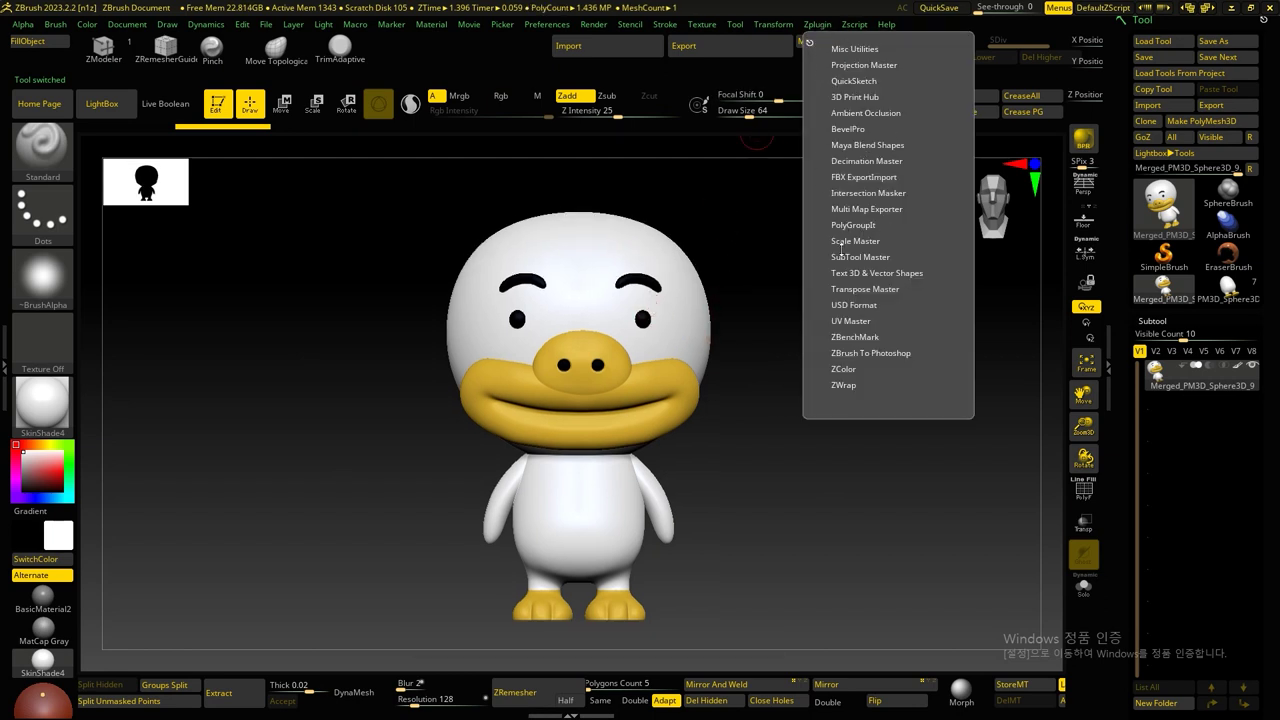
# Step: Set the Scale Master scene scale to millimetres
pyautogui.click(858, 241)
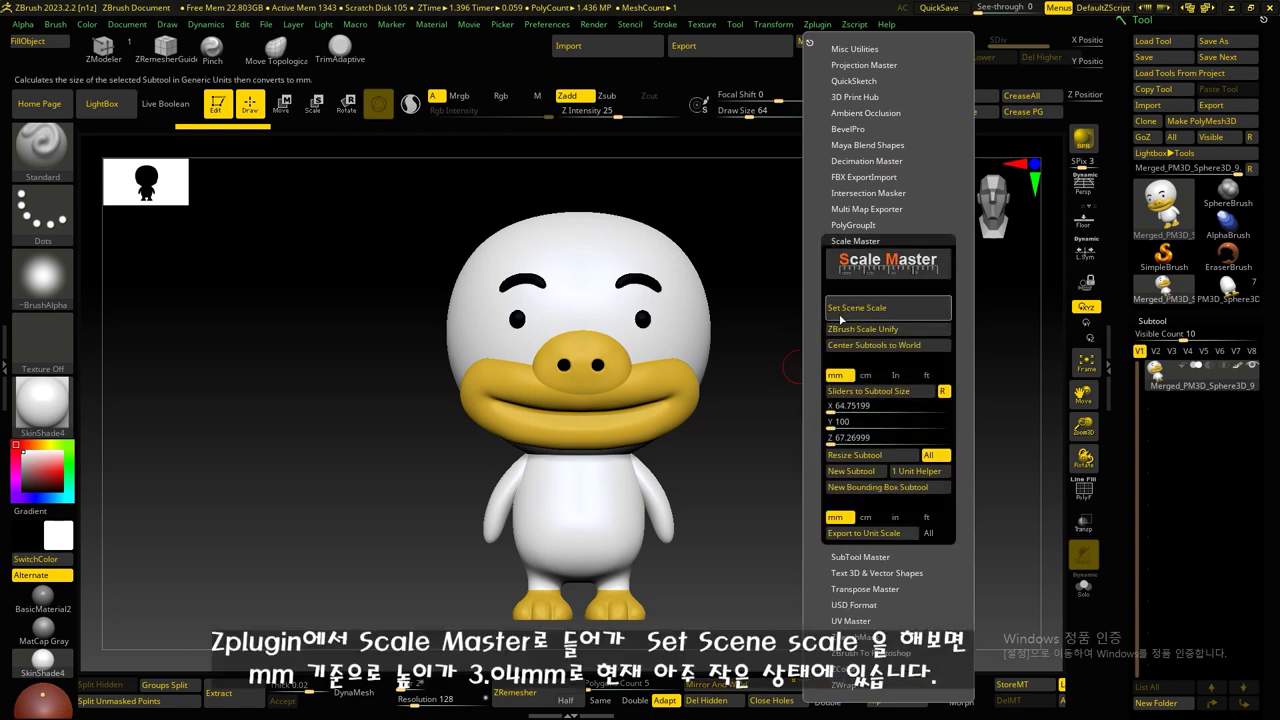
pyautogui.click(886, 310)
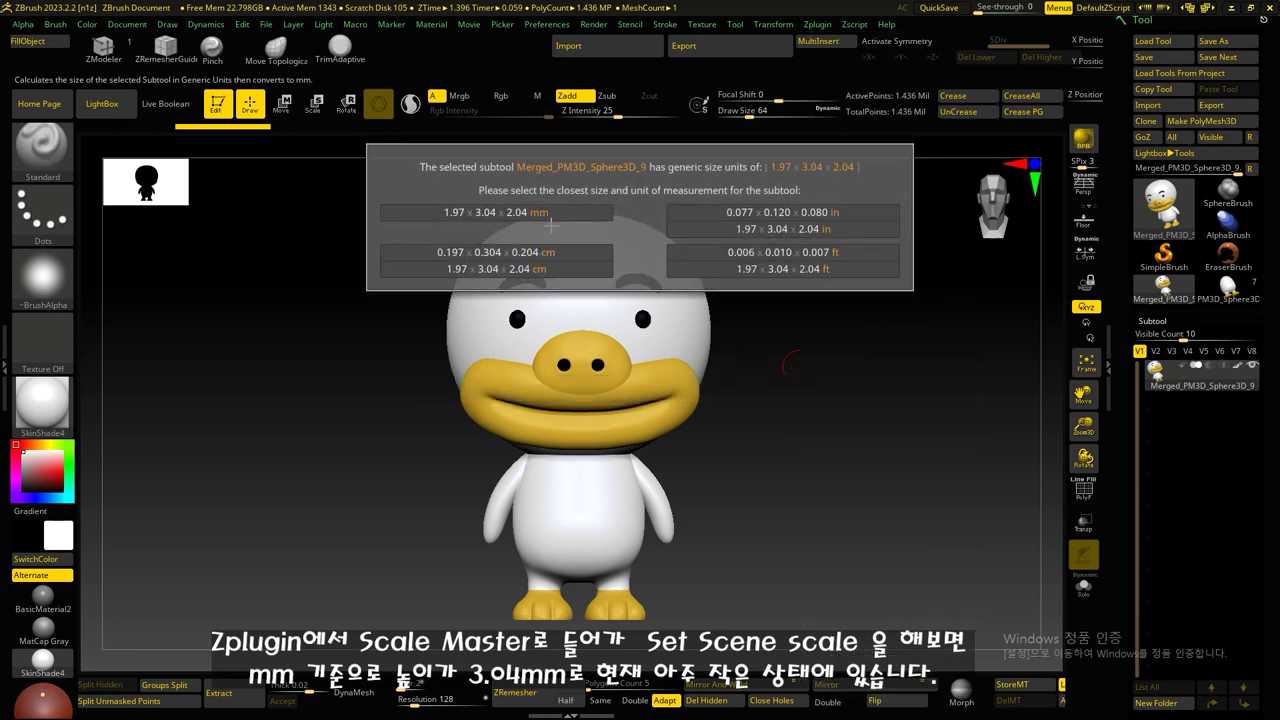
pyautogui.click(535, 215)
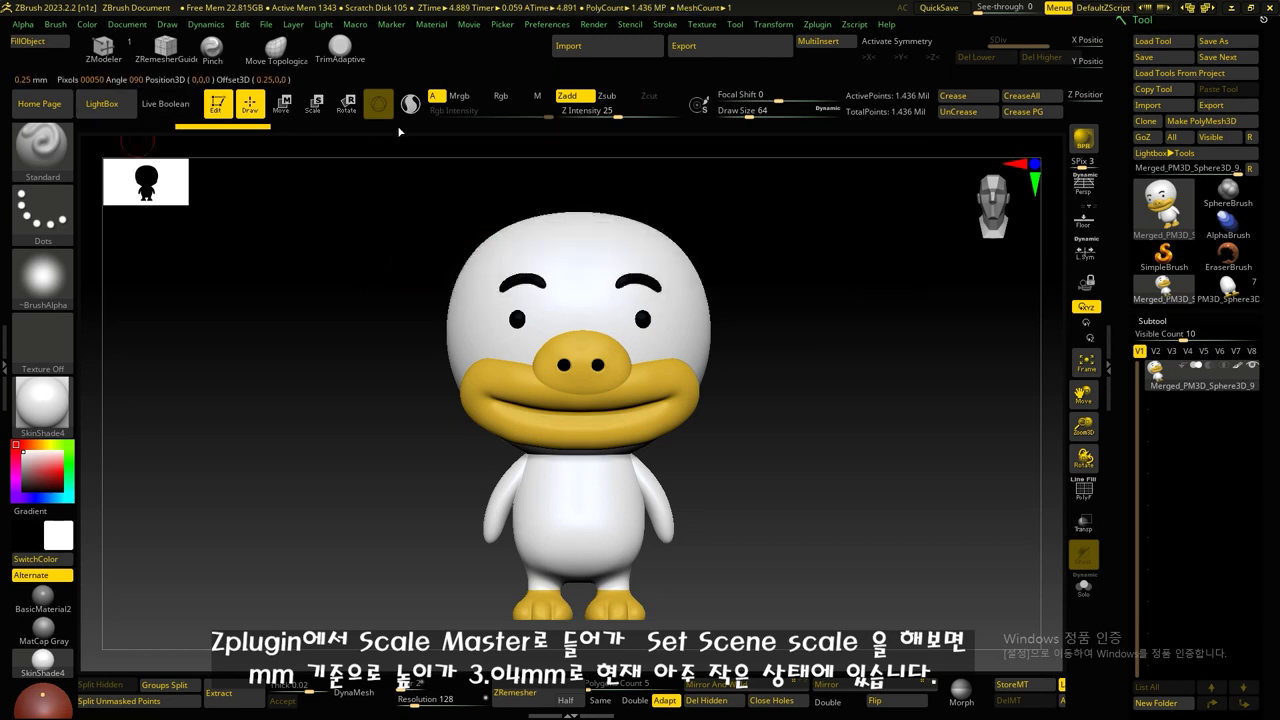
# Step: Draw a transpose line from the duck's feet to head top, reading about 3.14 mm
pyautogui.click(379, 106)
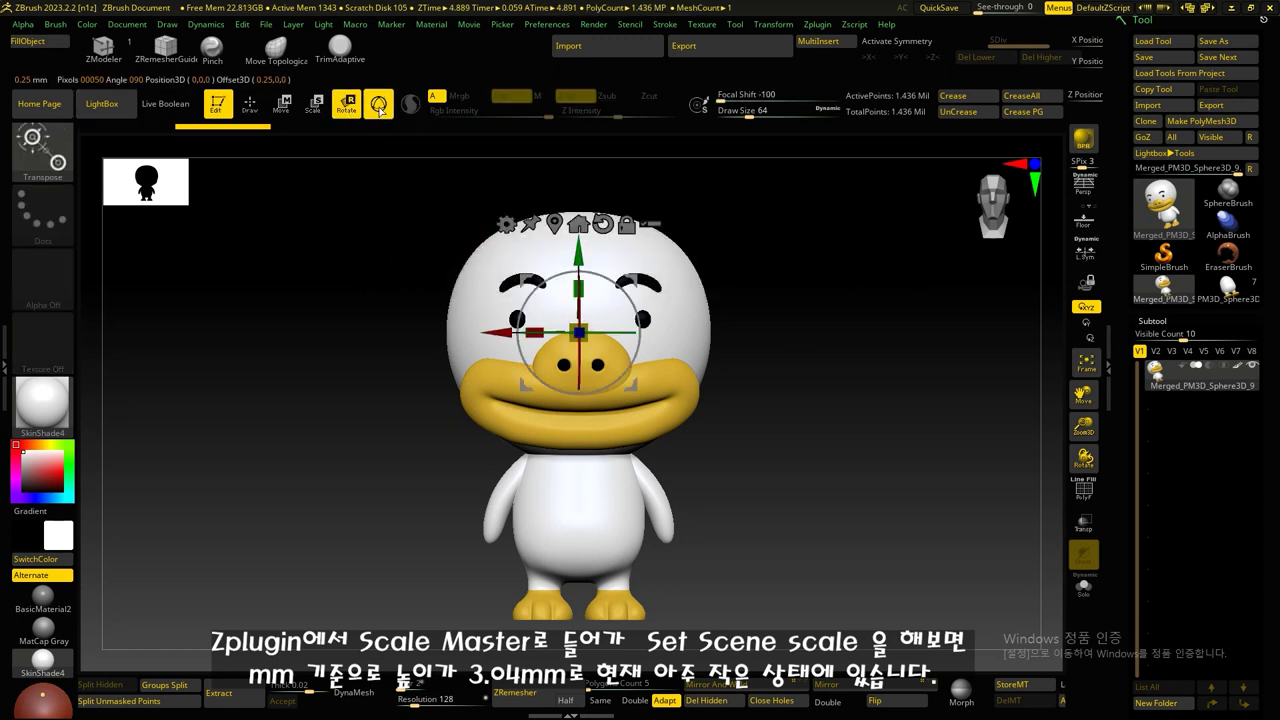
pyautogui.click(379, 106)
pyautogui.moveTo(540, 615); pyautogui.dragTo(540, 198)
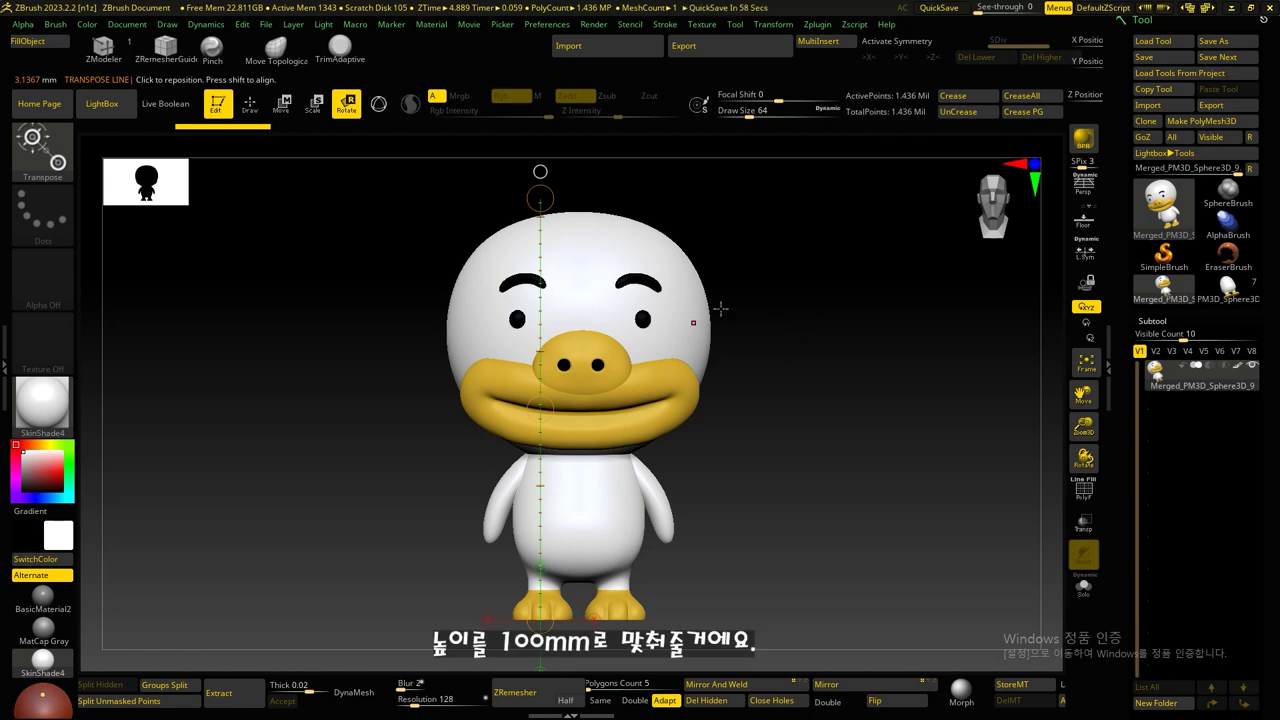
# Step: Set the Scale Master Y height to 100 mm and resize the duck subtool
pyautogui.click(828, 30)
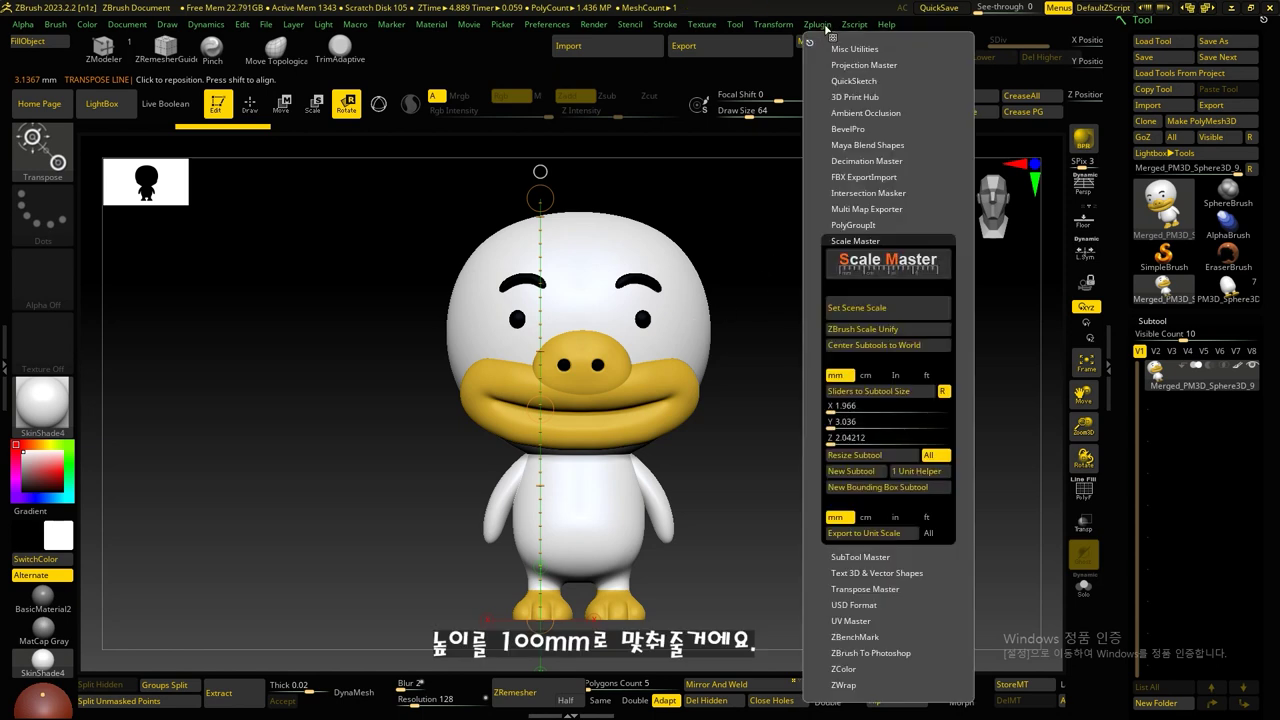
pyautogui.click(816, 26)
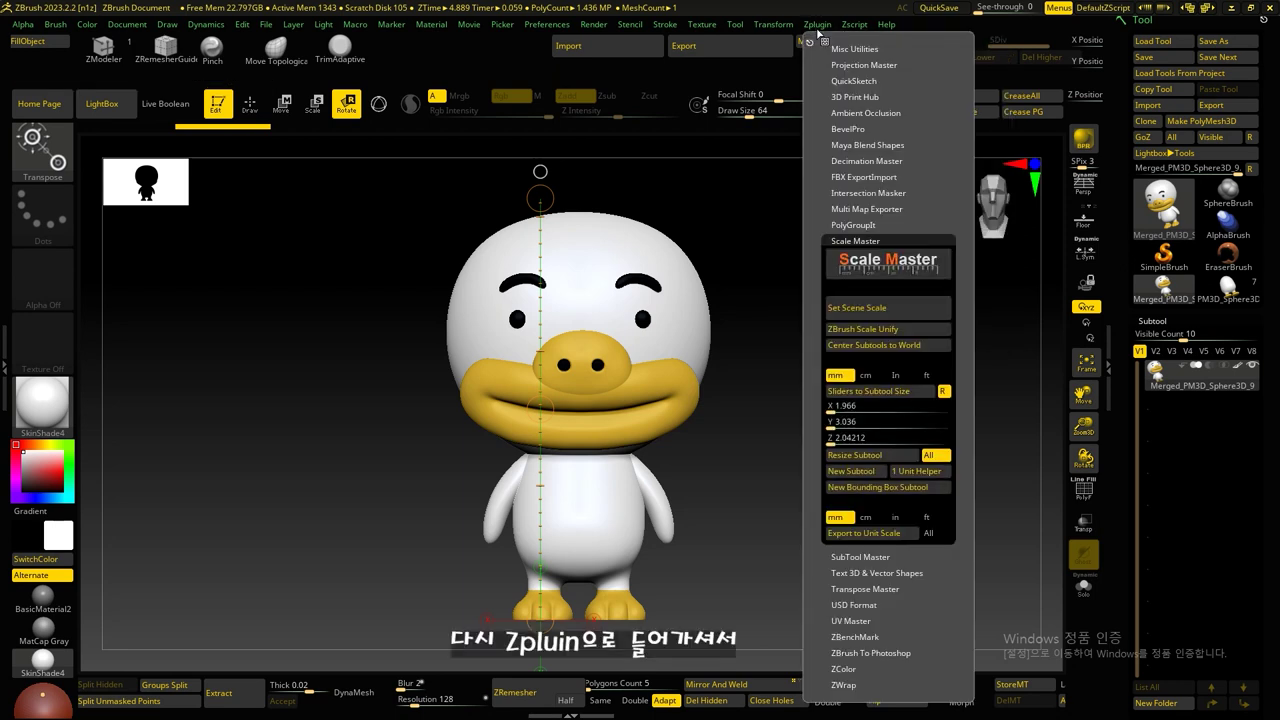
pyautogui.click(852, 423)
pyautogui.doubleClick(852, 423)
pyautogui.write('100')
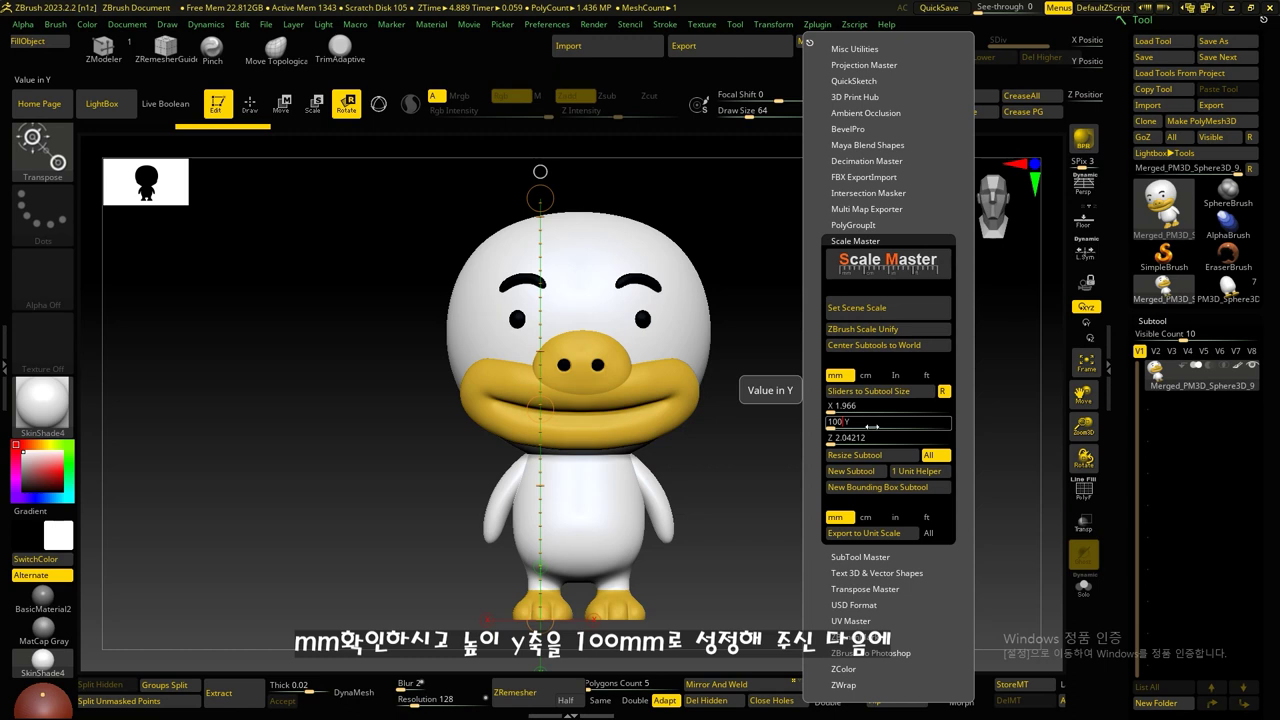
pyautogui.press('Return')
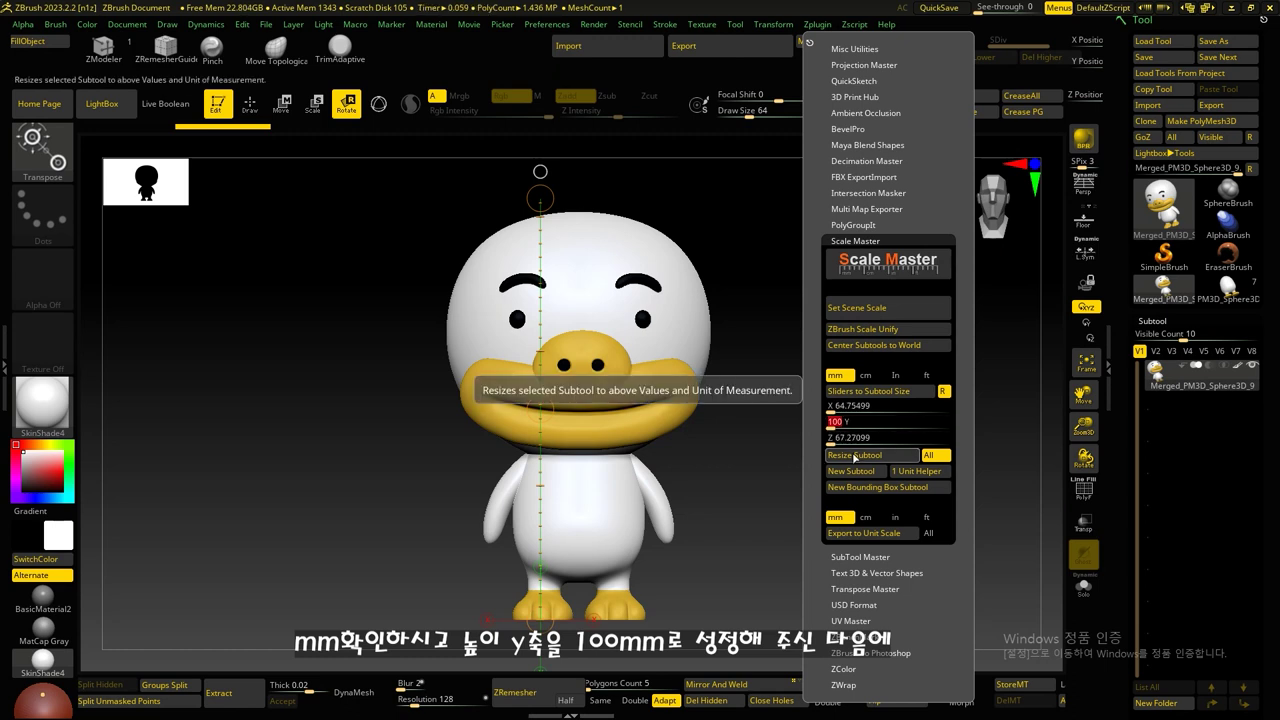
pyautogui.click(855, 455)
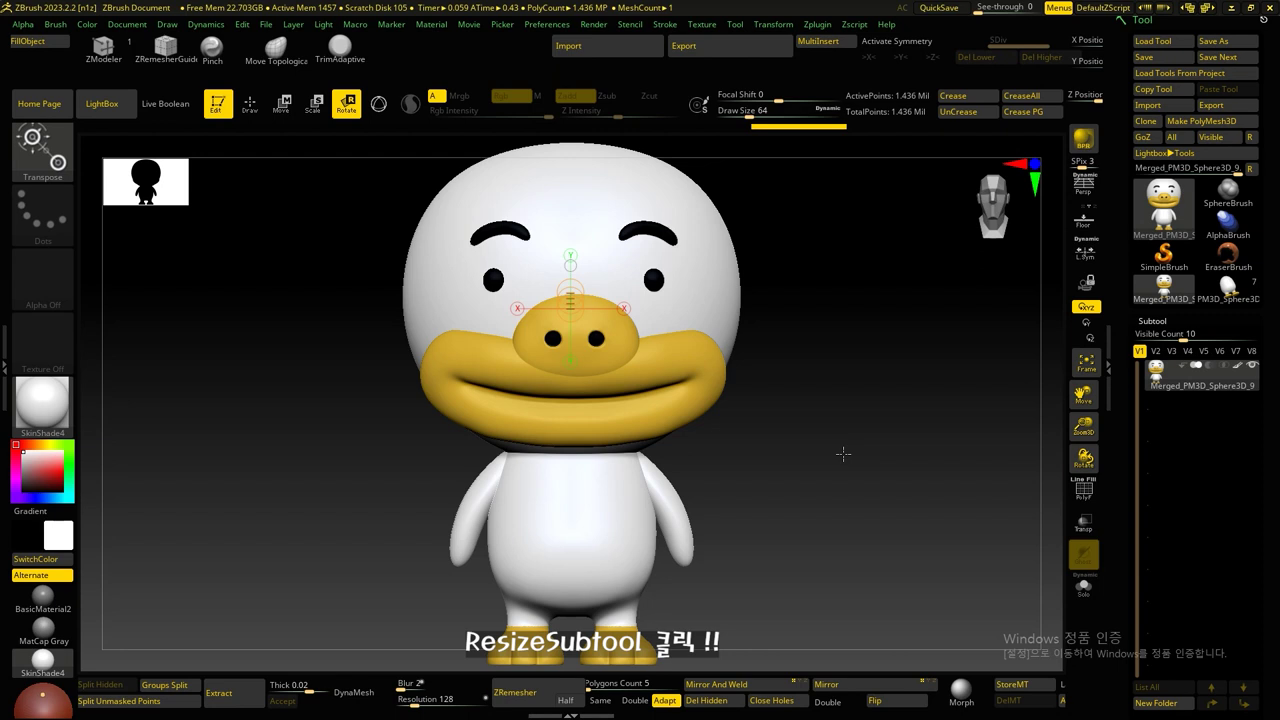
# Step: Measure the resized duck from feet to head top with a transpose line, about 99.85 mm
pyautogui.press('w')
pyautogui.press('f')
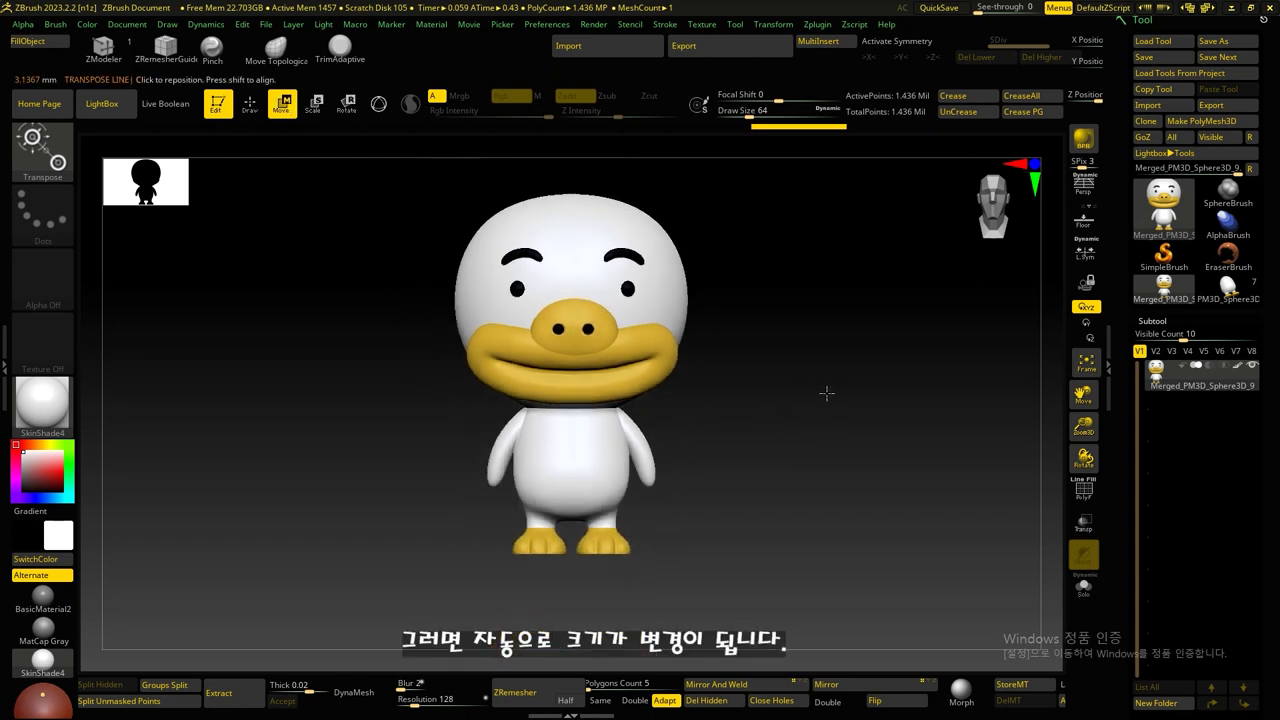
pyautogui.keyDown('alt'); pyautogui.moveTo(819, 404); pyautogui.dragTo(638, 519); pyautogui.keyUp('alt')
pyautogui.moveTo(556, 593); pyautogui.dragTo(557, 207)
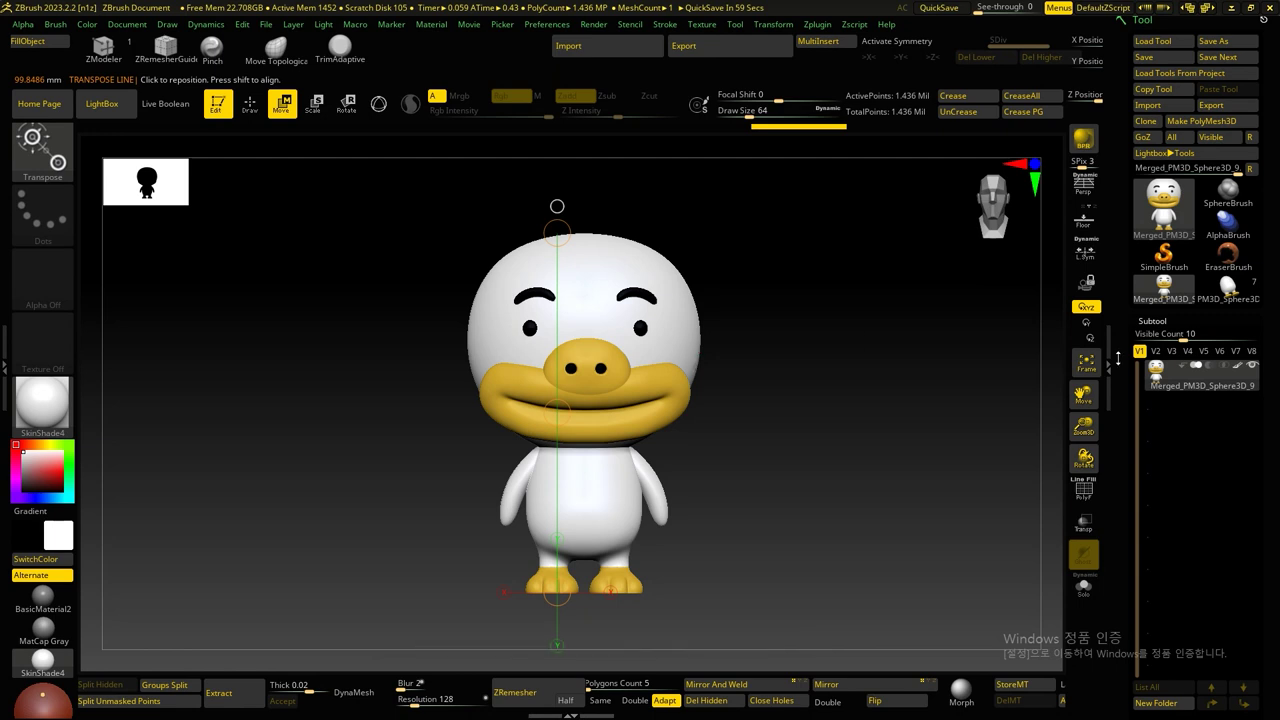
# Step: Toggle PolyF to review the duck's polygroups and measure the head at about 29.63 mm
pyautogui.moveTo(1119, 358); pyautogui.dragTo(1116, 307)
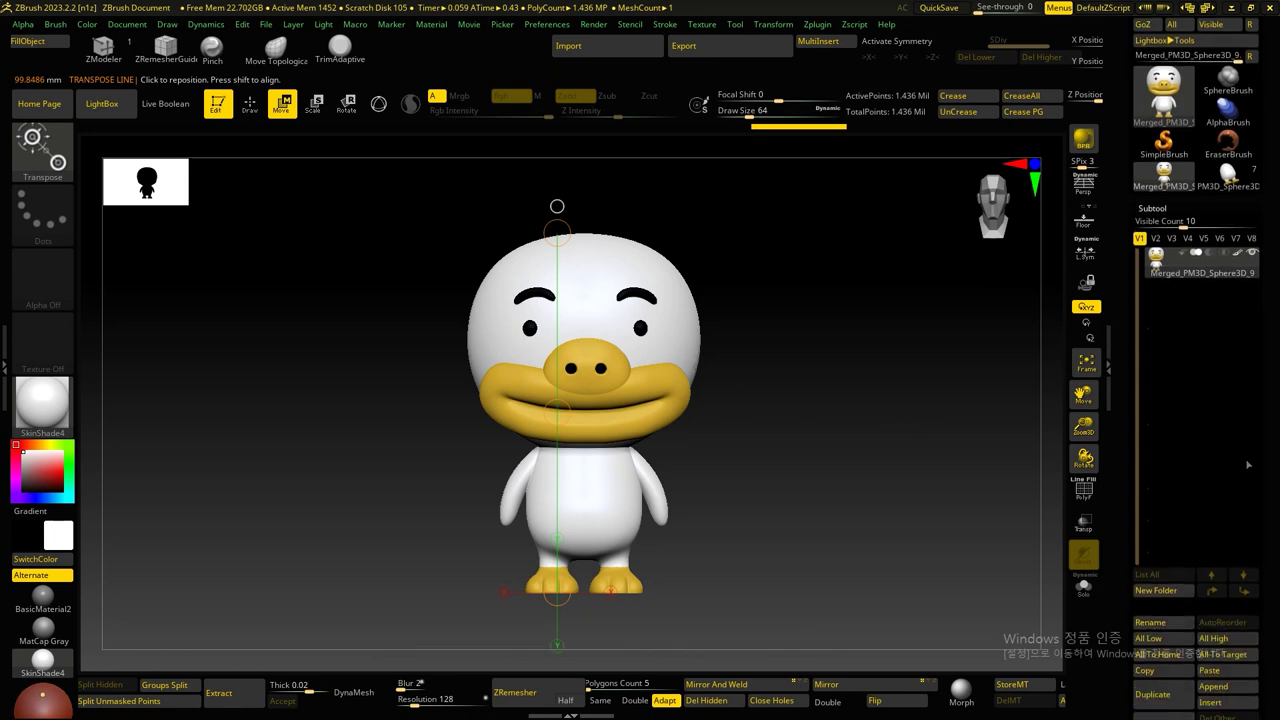
pyautogui.moveTo(1271, 516); pyautogui.dragTo(1268, 400)
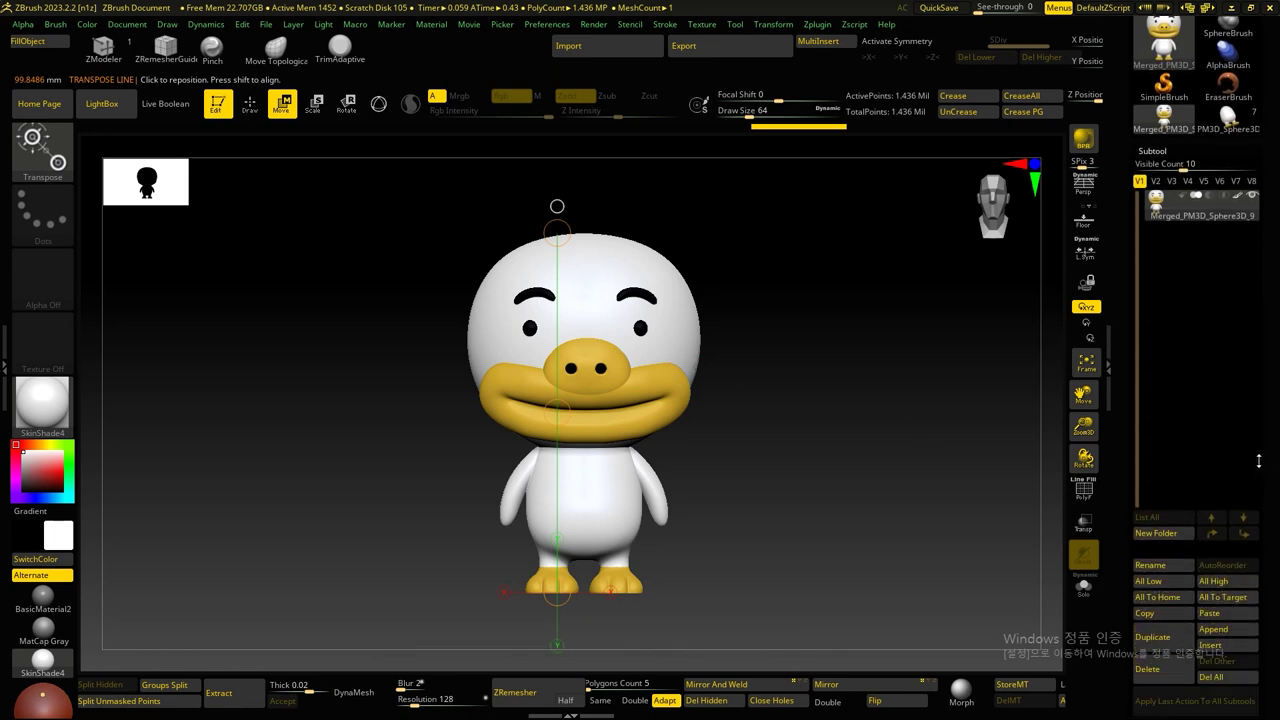
pyautogui.click(1084, 490)
pyautogui.click(635, 336)
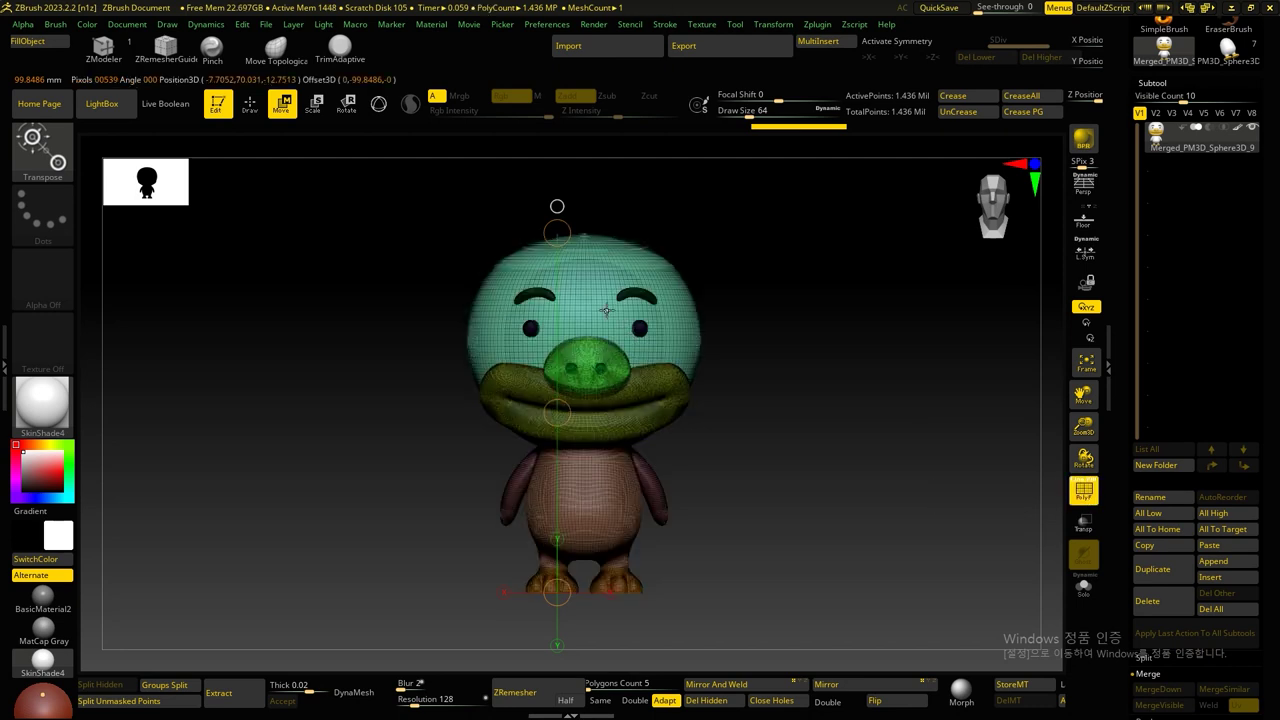
pyautogui.click(1084, 490)
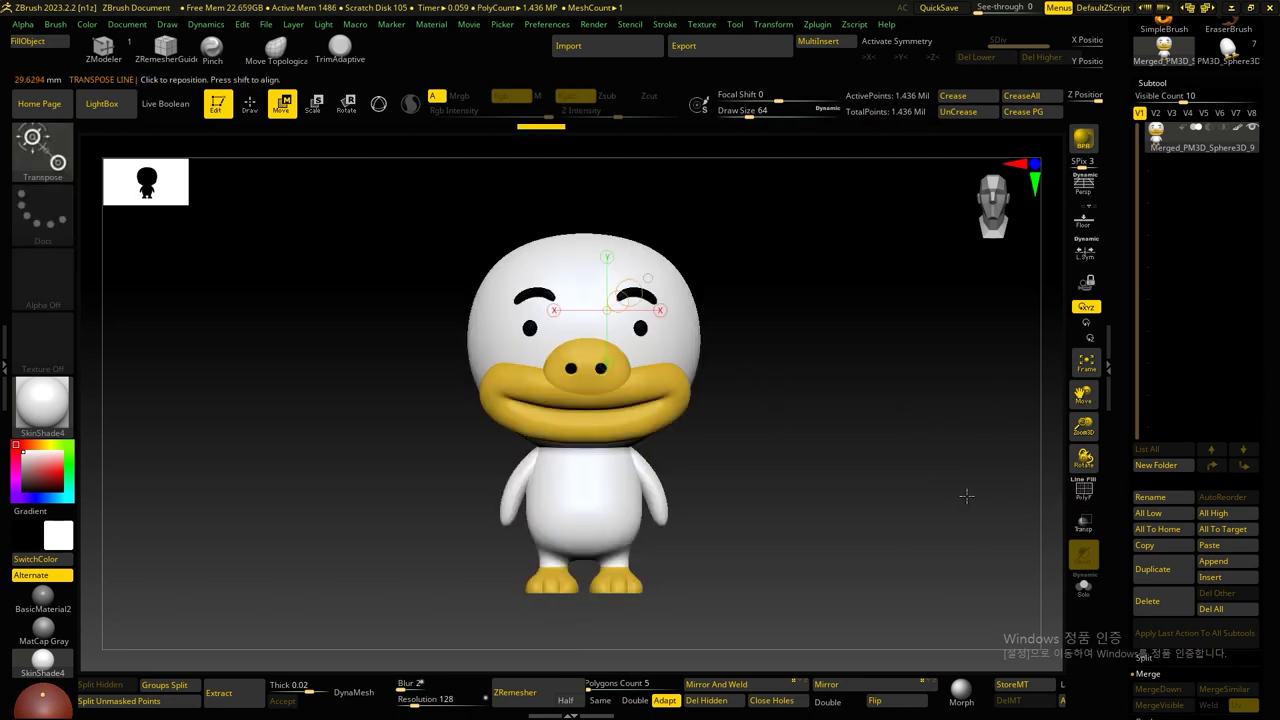
pyautogui.moveTo(1122, 508); pyautogui.dragTo(1112, 427)
# Step: Run Groups Split to break the duck into 7 polygroup subtools, then select the head sphere
pyautogui.click(1152, 512)
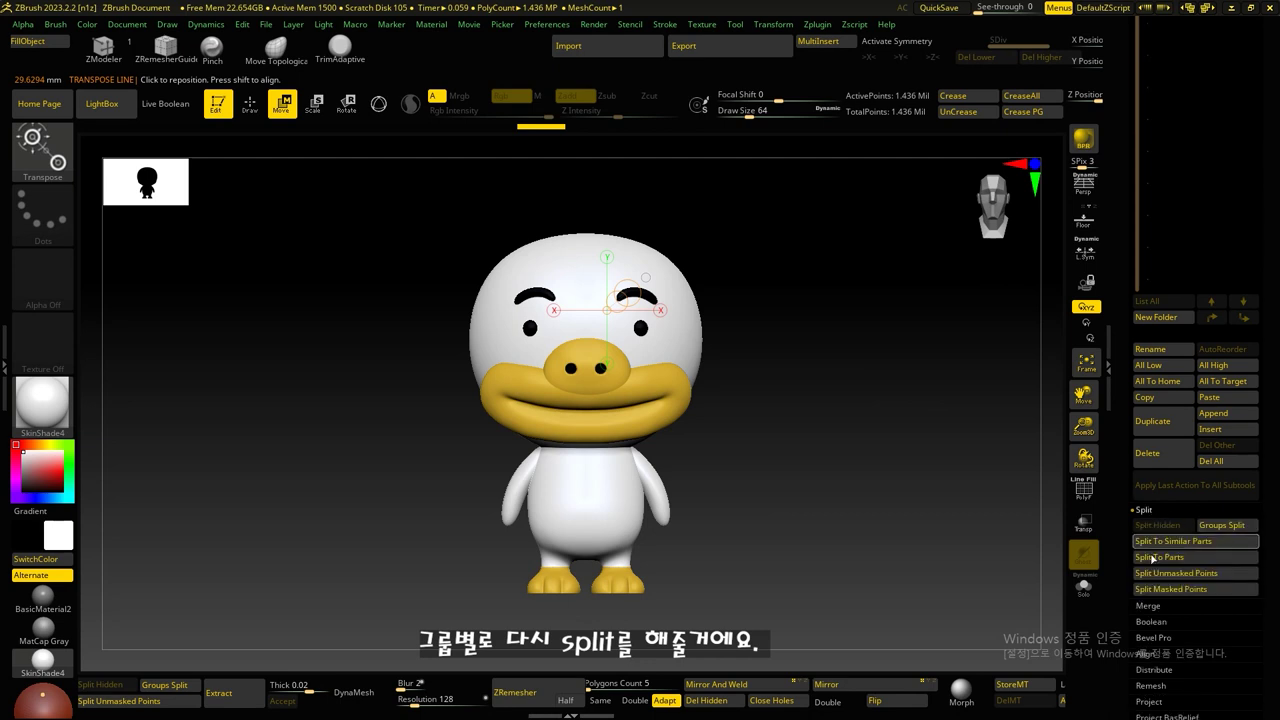
pyautogui.moveTo(1130, 524); pyautogui.dragTo(1130, 495)
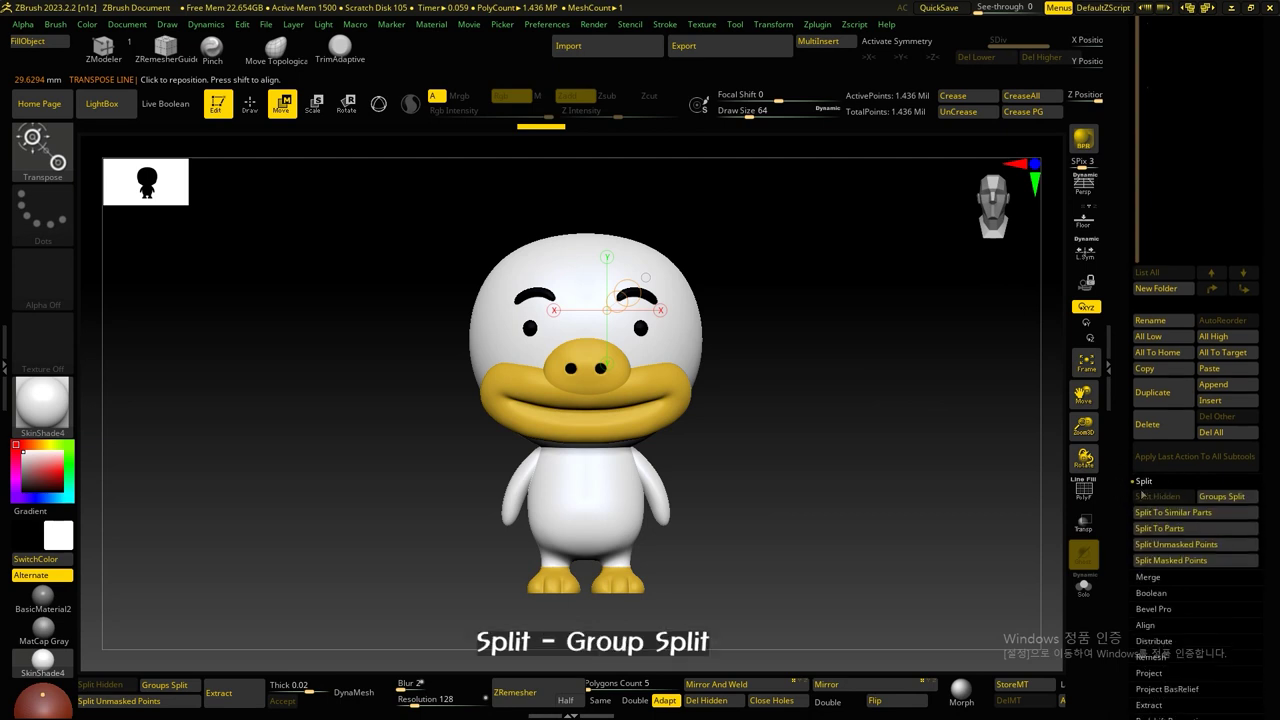
pyautogui.click(1244, 500)
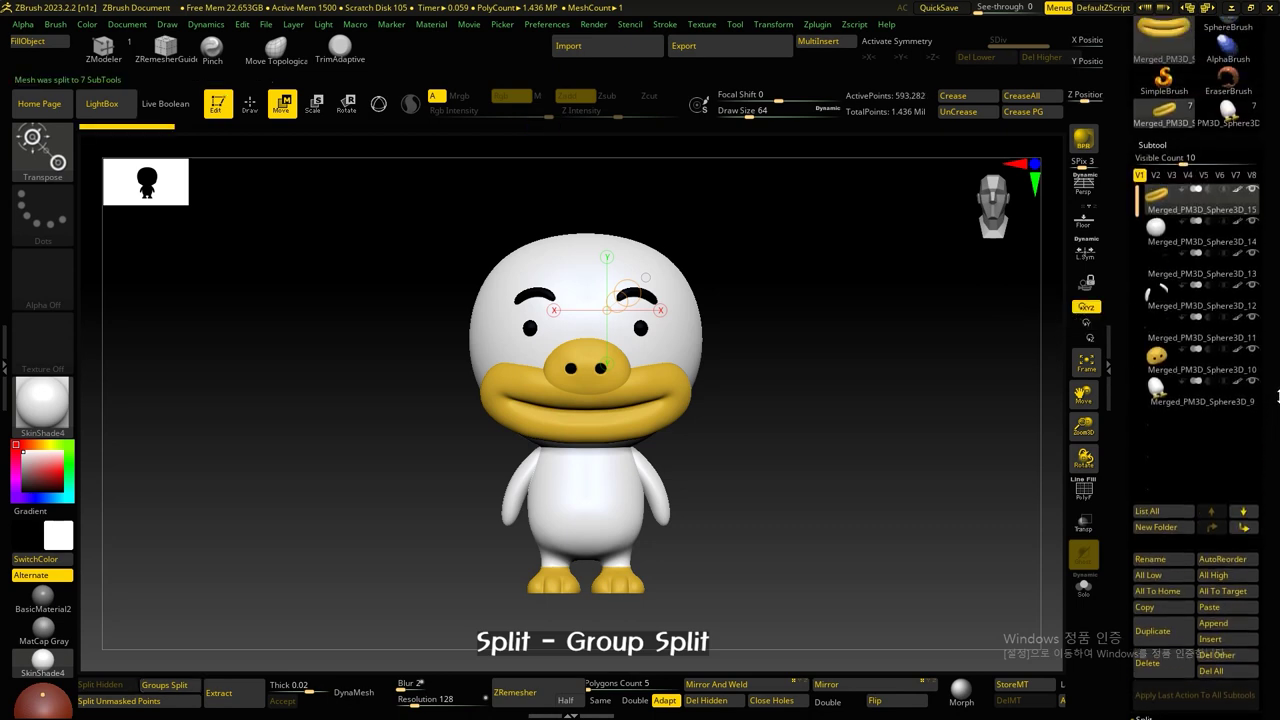
pyautogui.keyDown('alt'); pyautogui.moveTo(820, 426); pyautogui.dragTo(836, 458); pyautogui.keyUp('alt')
pyautogui.keyDown('alt'); pyautogui.moveTo(806, 400); pyautogui.dragTo(823, 409); pyautogui.keyUp('alt')
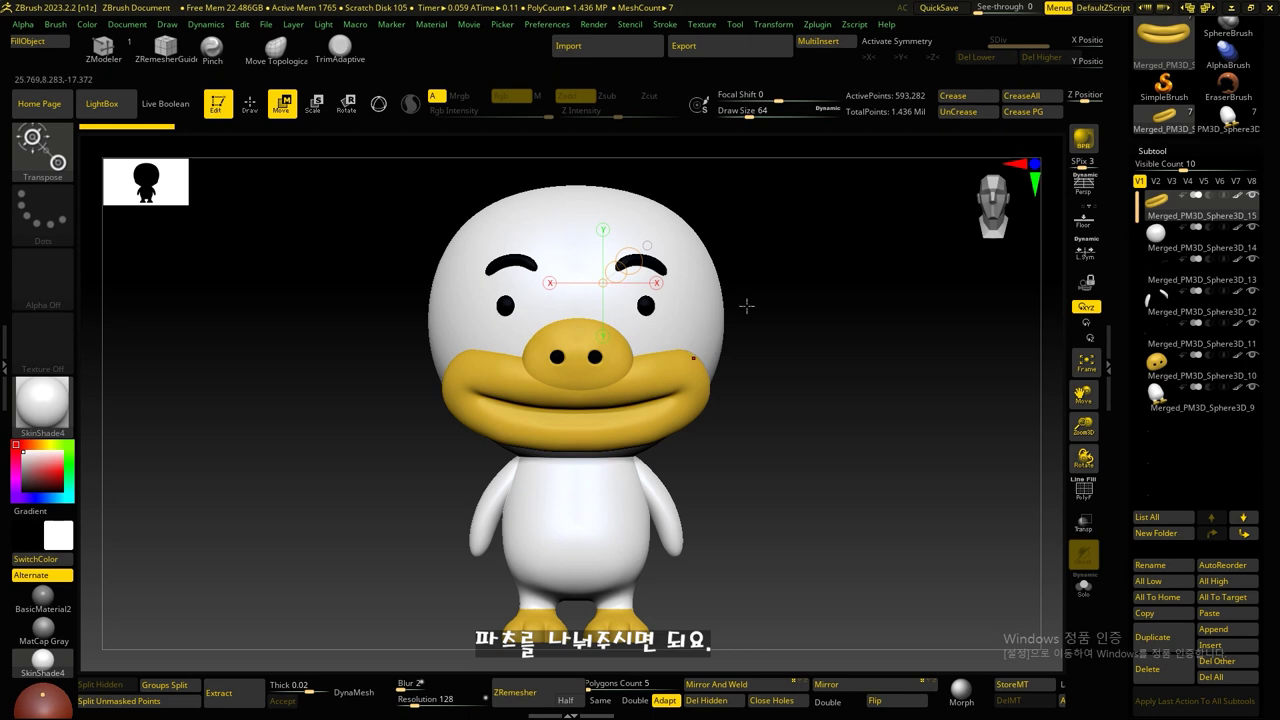
pyautogui.moveTo(1200, 235)
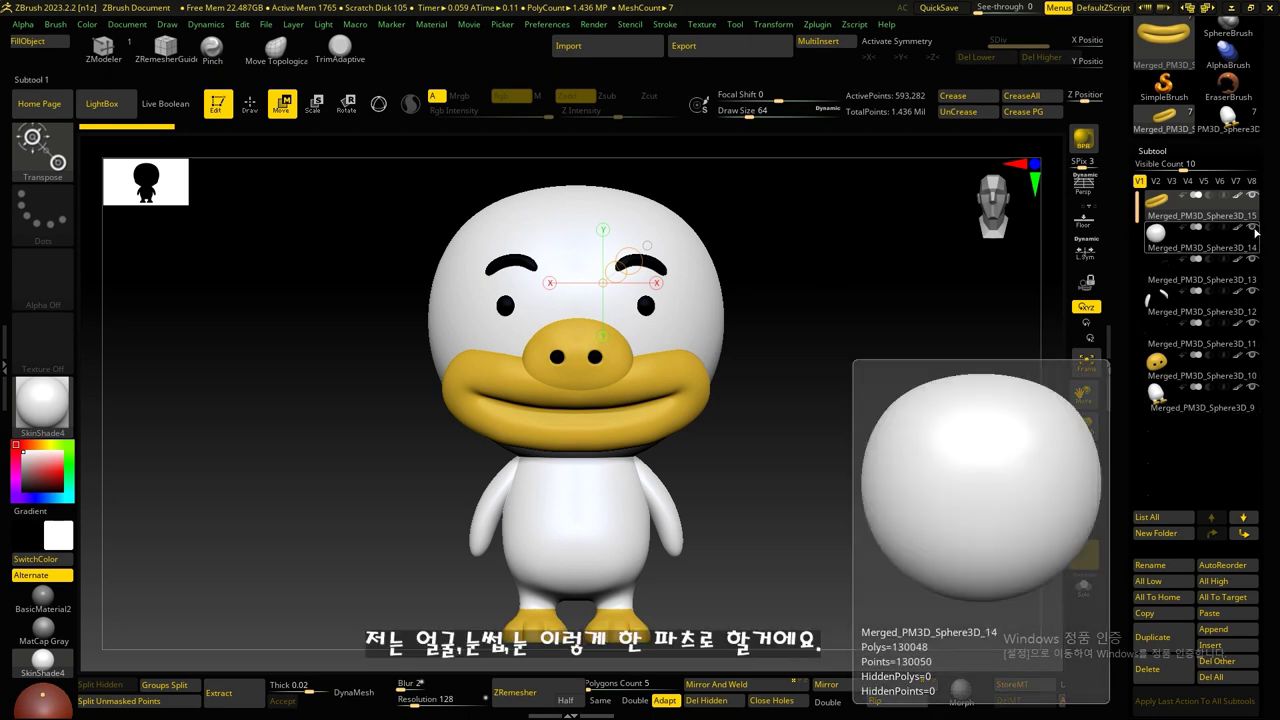
pyautogui.click(1254, 232)
# Step: Show the head sphere with its eyes and brows, and subdivide it to about 520,000 points
pyautogui.keyDown('ctrl'); pyautogui.click(1252, 228); pyautogui.keyUp('ctrl')
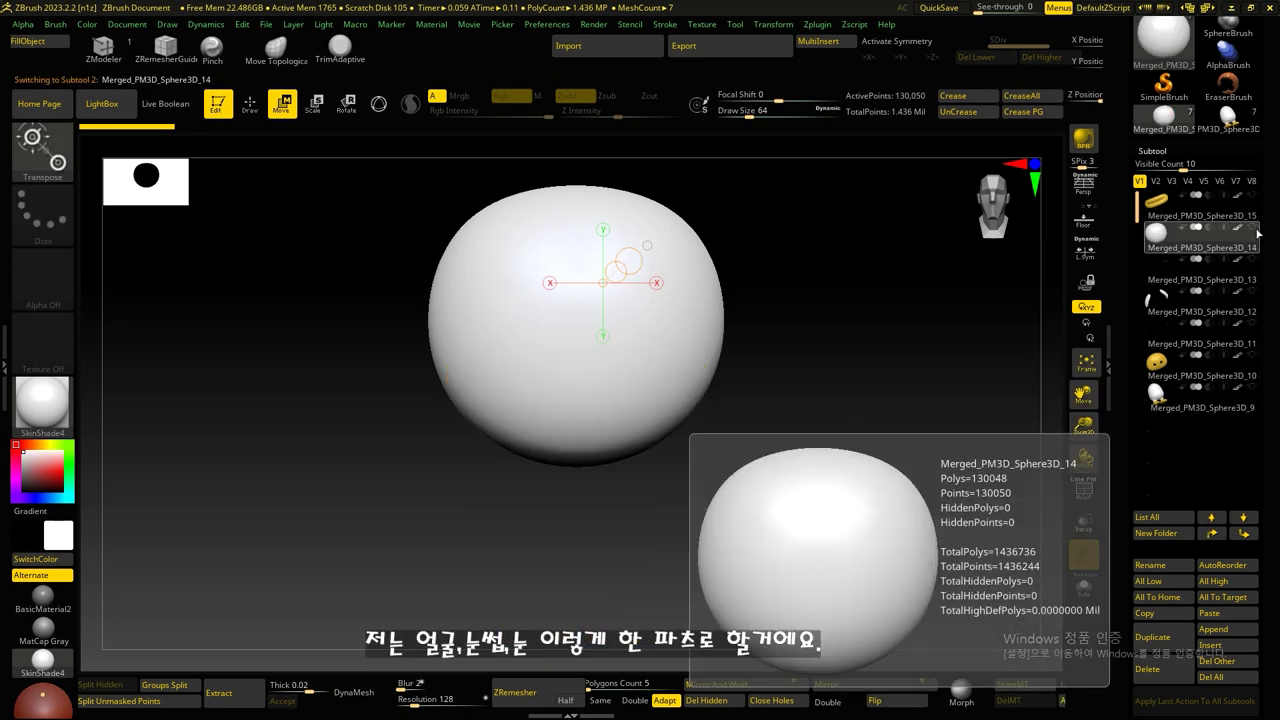
pyautogui.keyDown('ctrl'); pyautogui.keyDown('shift'); pyautogui.click(1253, 229); pyautogui.keyUp('shift'); pyautogui.keyUp('ctrl')
pyautogui.keyDown('ctrl'); pyautogui.keyDown('shift'); pyautogui.click(1253, 229); pyautogui.keyUp('shift'); pyautogui.keyUp('ctrl')
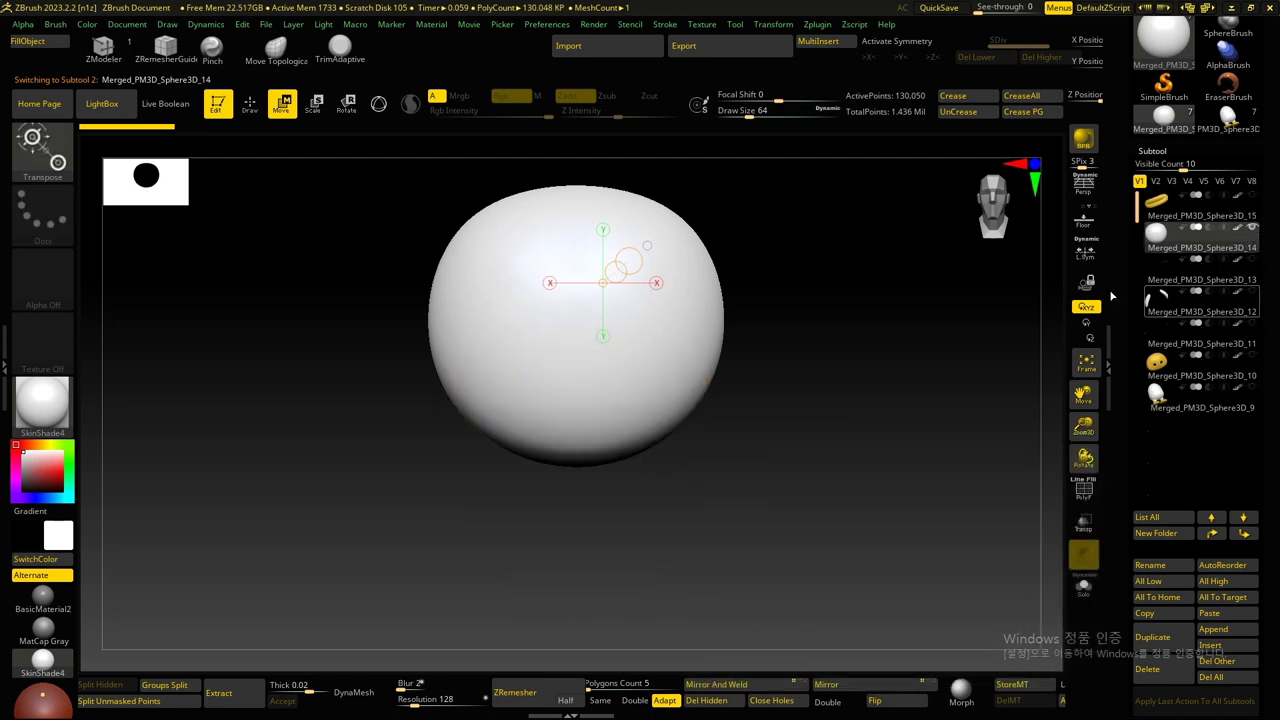
pyautogui.click(1252, 262)
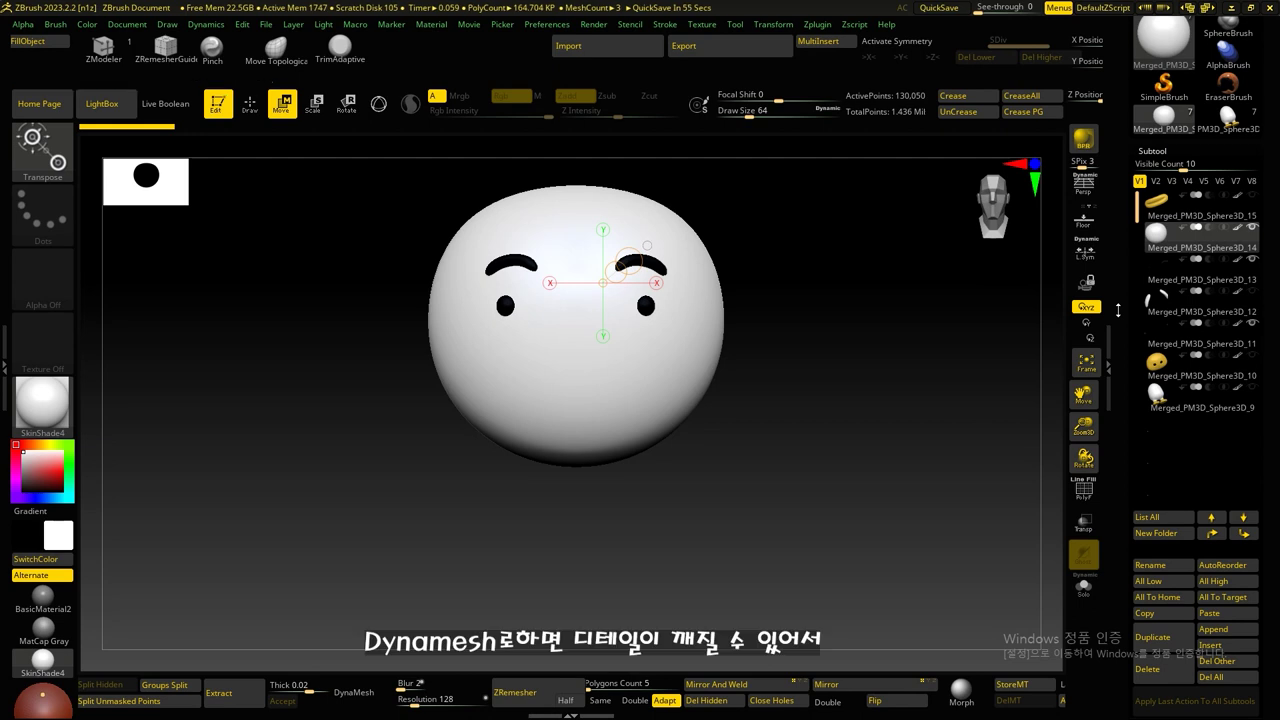
pyautogui.hotkey('ctrl', 'd')
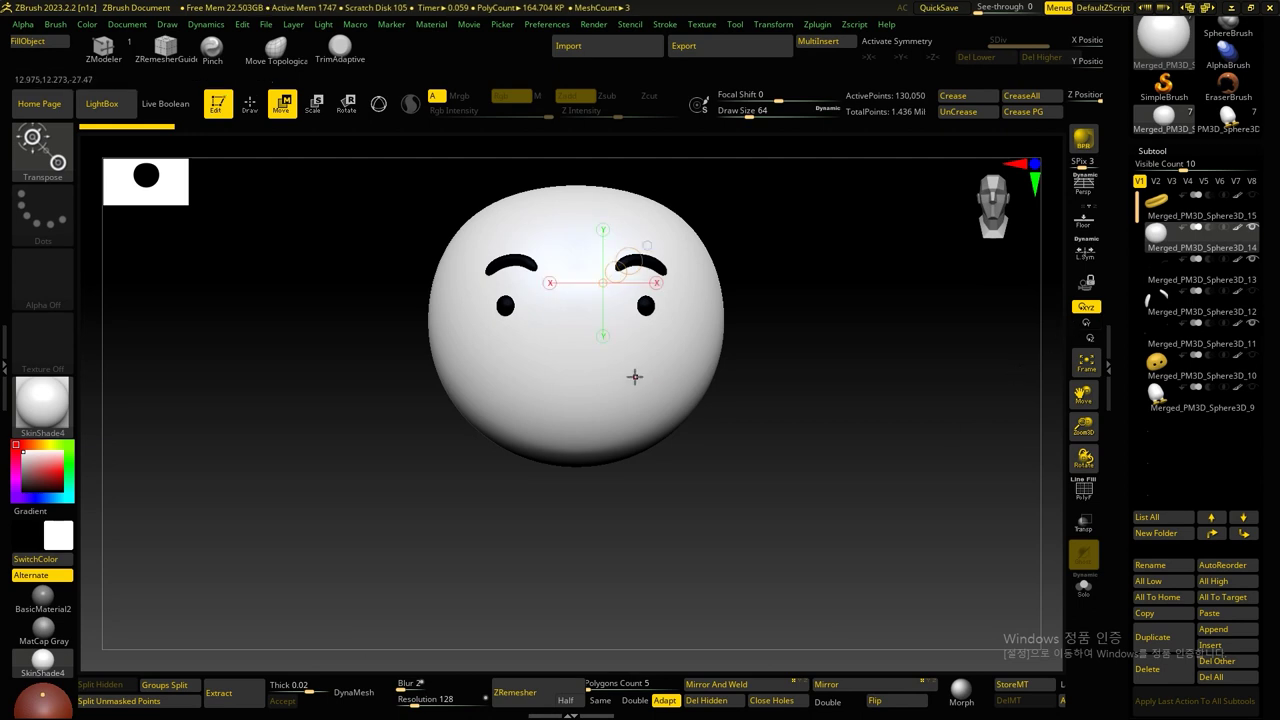
pyautogui.click(160, 103)
# Step: Make a Boolean Mesh of the head, eyes and brows, creating UMesh_Merged_PM3D_Sphere3D
pyautogui.moveTo(1124, 384)
pyautogui.mouseDown()
pyautogui.moveTo(1107, 281)
pyautogui.moveTo(1109, 332)
pyautogui.mouseUp()
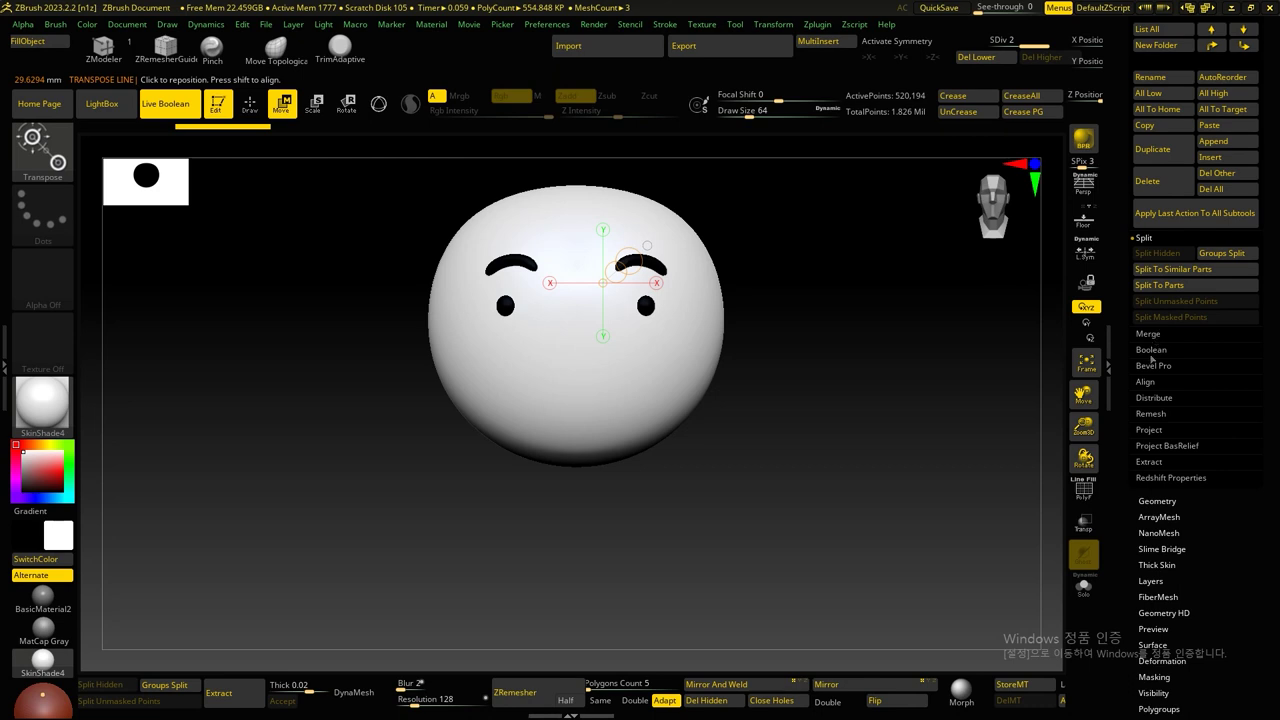
pyautogui.click(1148, 350)
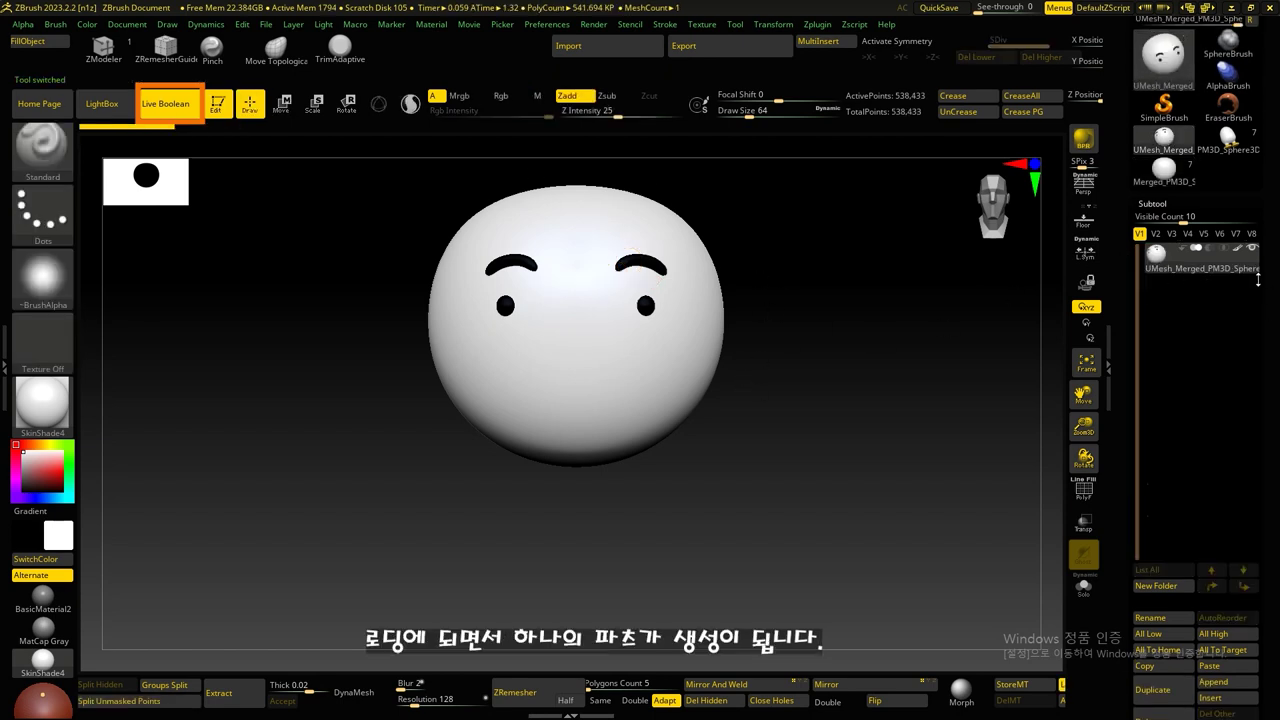
pyautogui.keyDown('alt'); pyautogui.moveTo(808, 360); pyautogui.dragTo(786, 398); pyautogui.keyUp('alt')
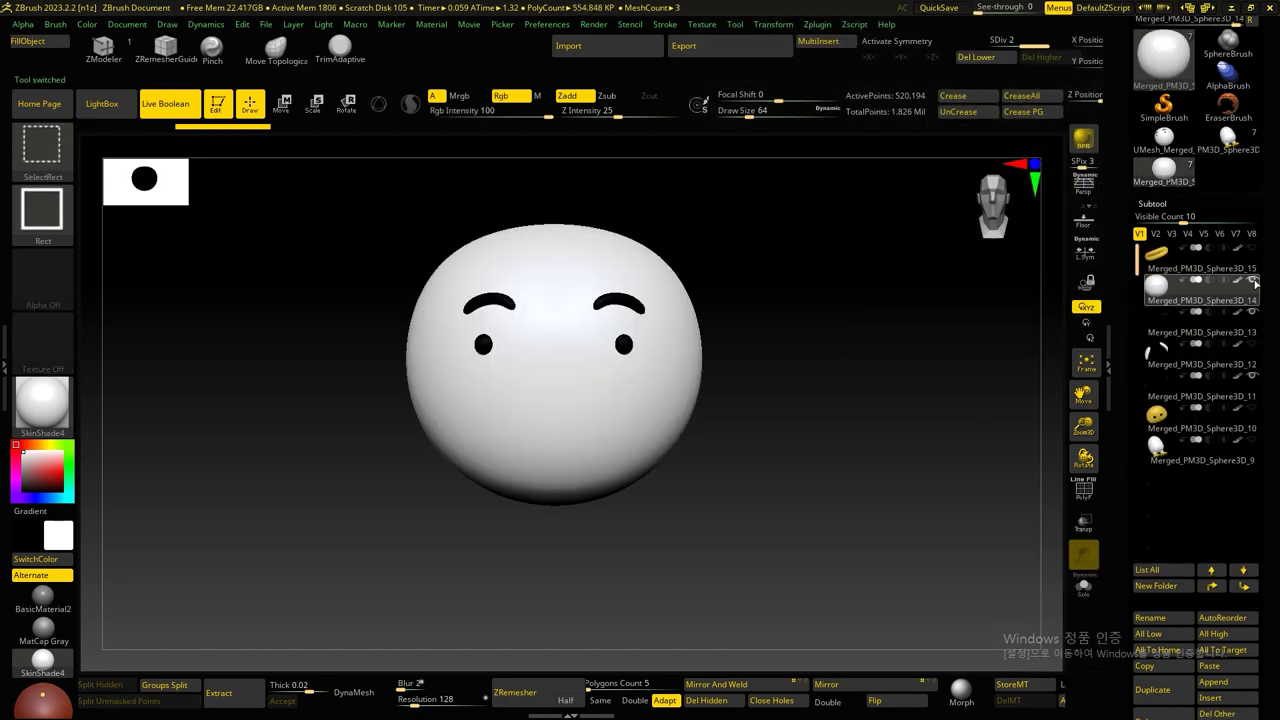
# Step: Show only the yellow lips and nose bump and combine them into boolean mesh UMesh_Merged_PM3D_Sphere3D_15
pyautogui.keyDown('shift'); pyautogui.click(1256, 282); pyautogui.keyUp('shift')
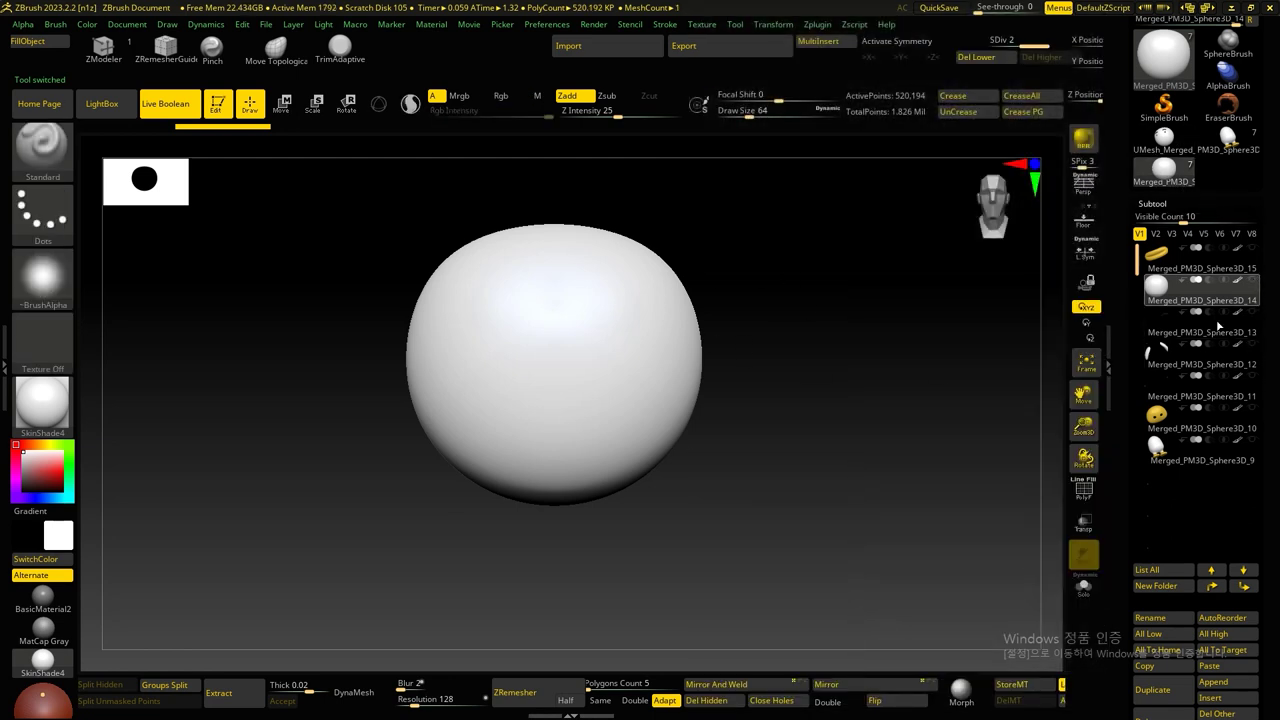
pyautogui.moveTo(1200, 258)
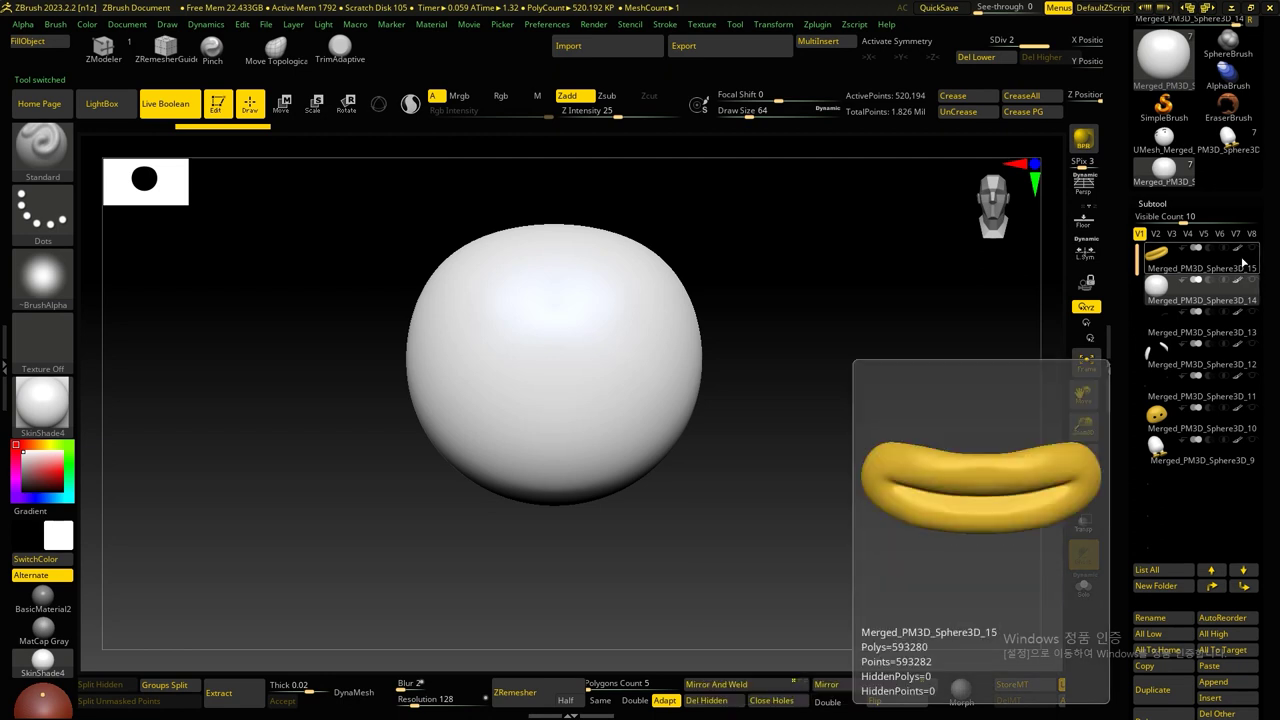
pyautogui.click(1252, 268)
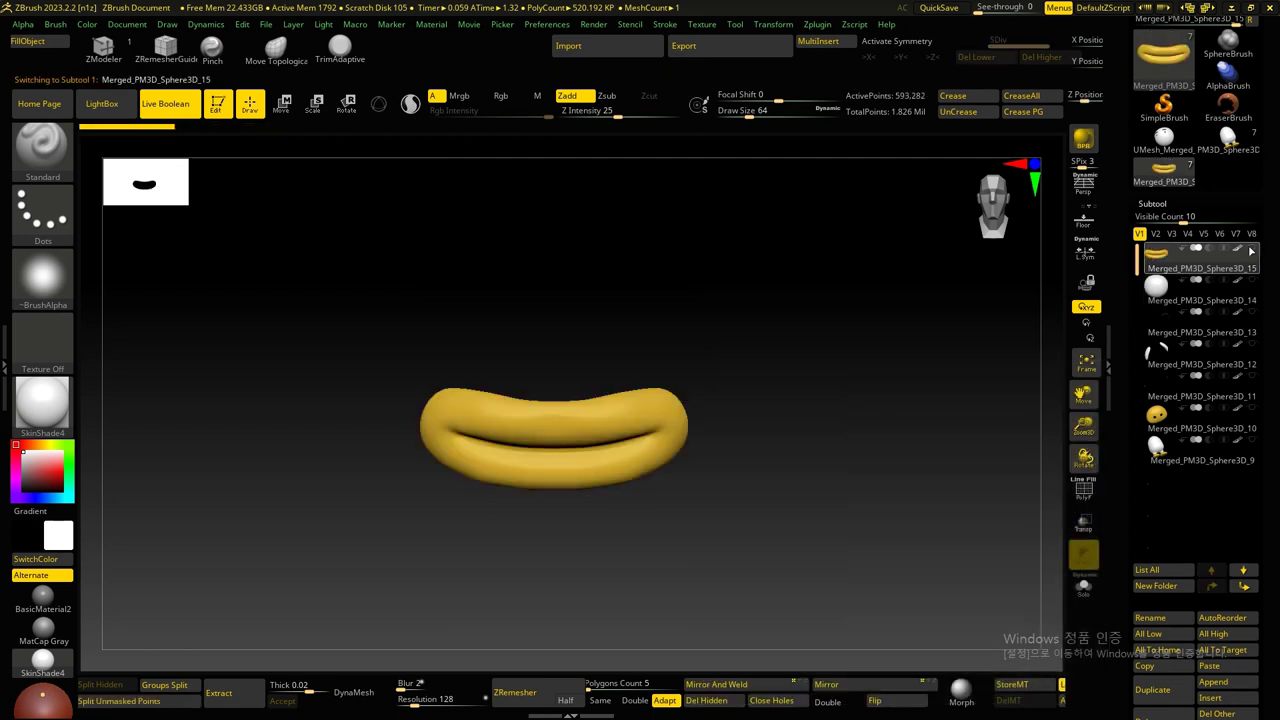
pyautogui.click(1249, 407)
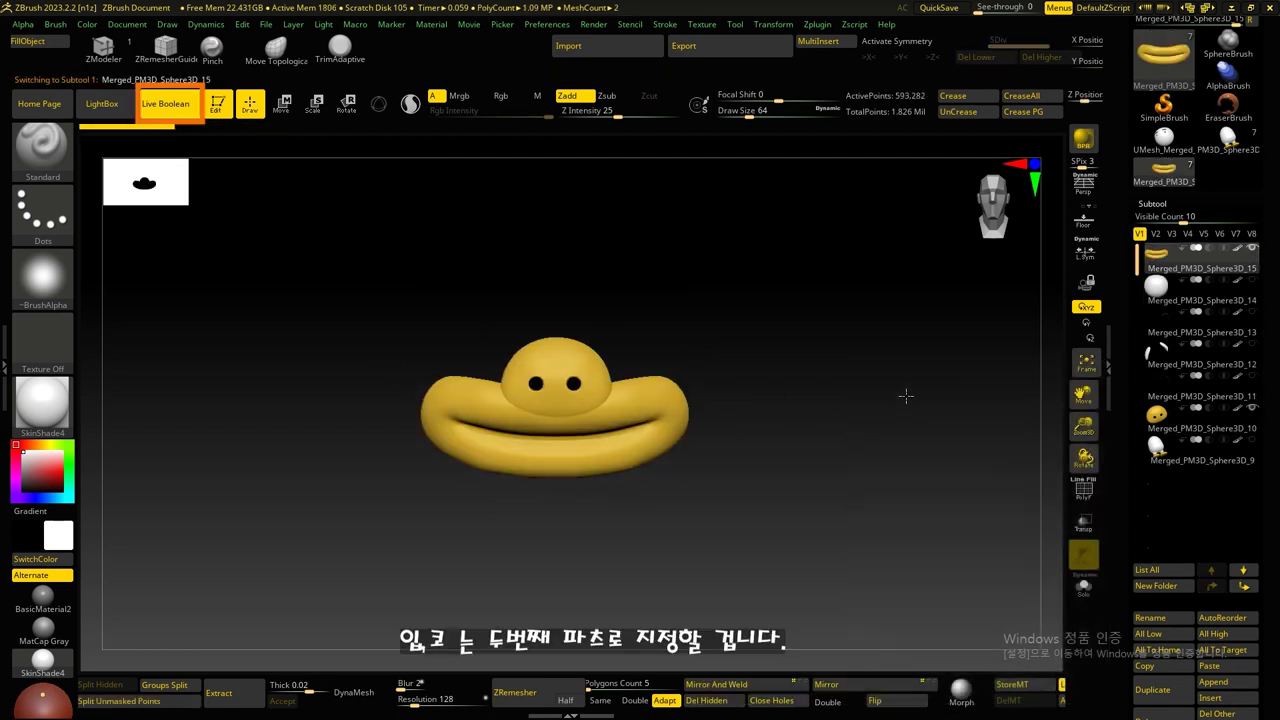
pyautogui.scroll(-5, 1120, 330)
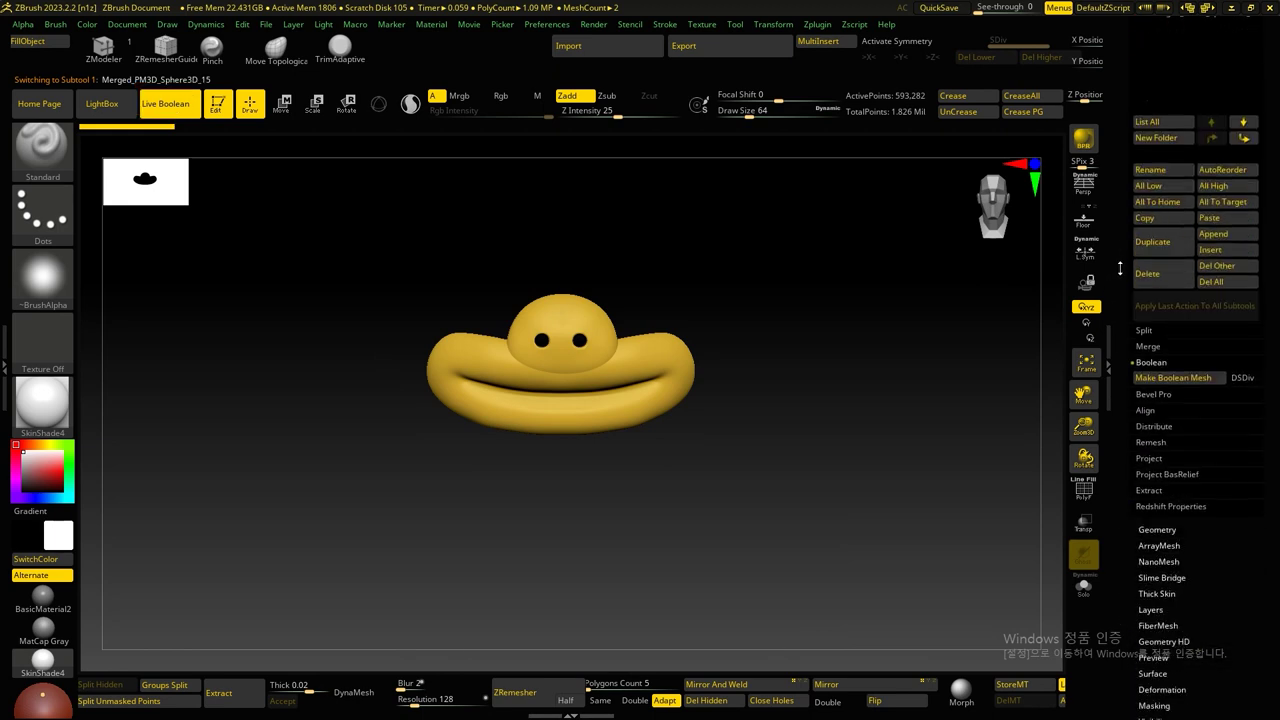
pyautogui.click(1159, 378)
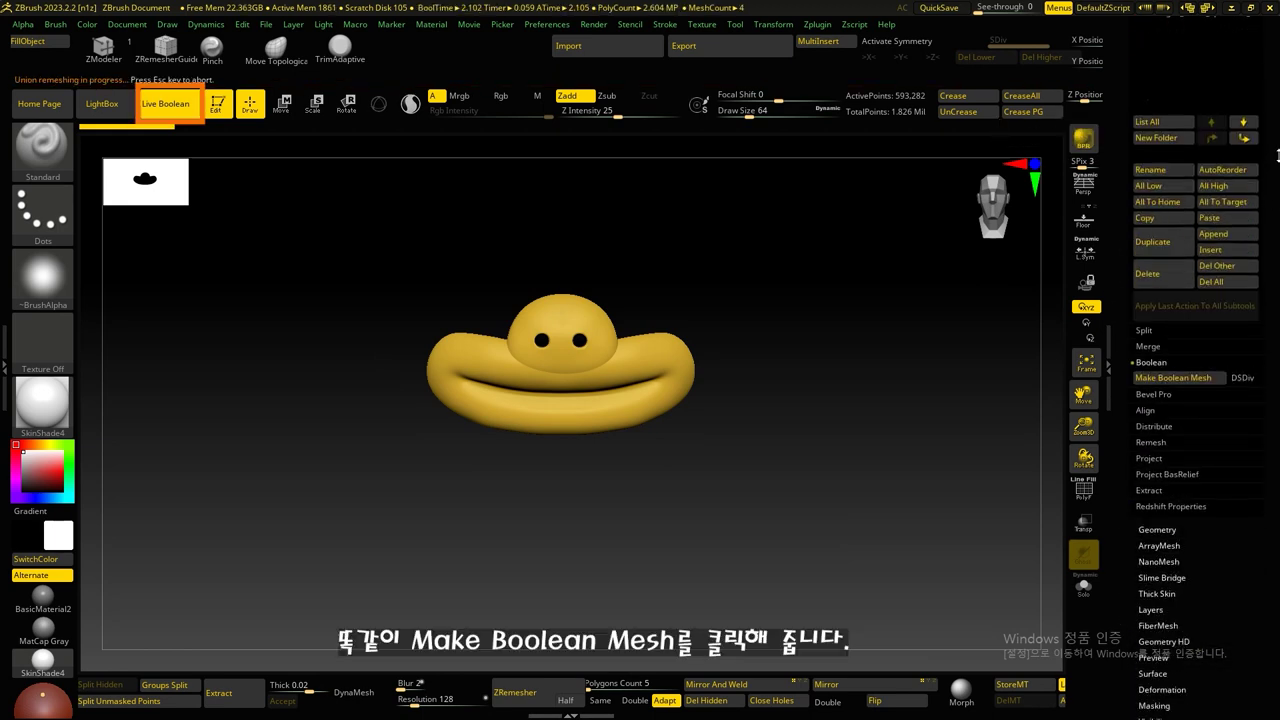
pyautogui.scroll(3, 1263, 273)
pyautogui.scroll(3, 1263, 273)
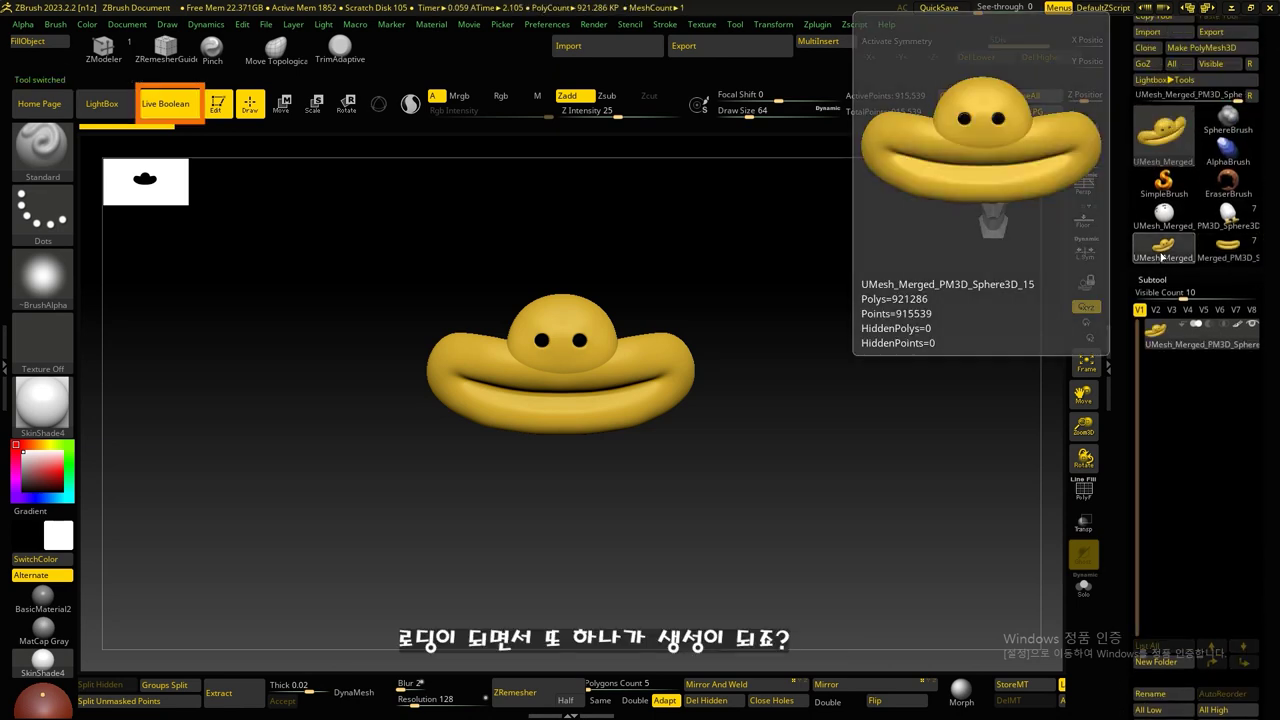
# Step: Append the beak boolean mesh as a second subtool under the white head model
pyautogui.scroll(-1, 1150, 450)
pyautogui.scroll(-1, 1165, 520)
pyautogui.scroll(-1, 1175, 570)
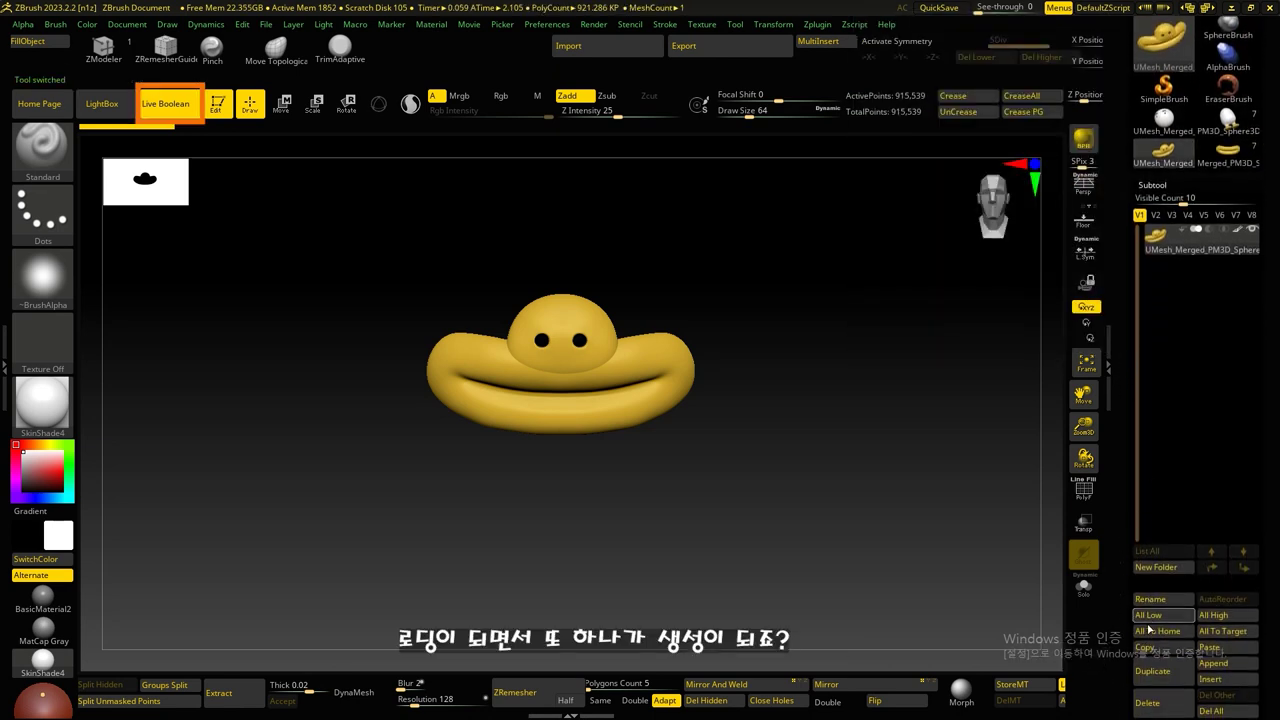
pyautogui.click(1166, 122)
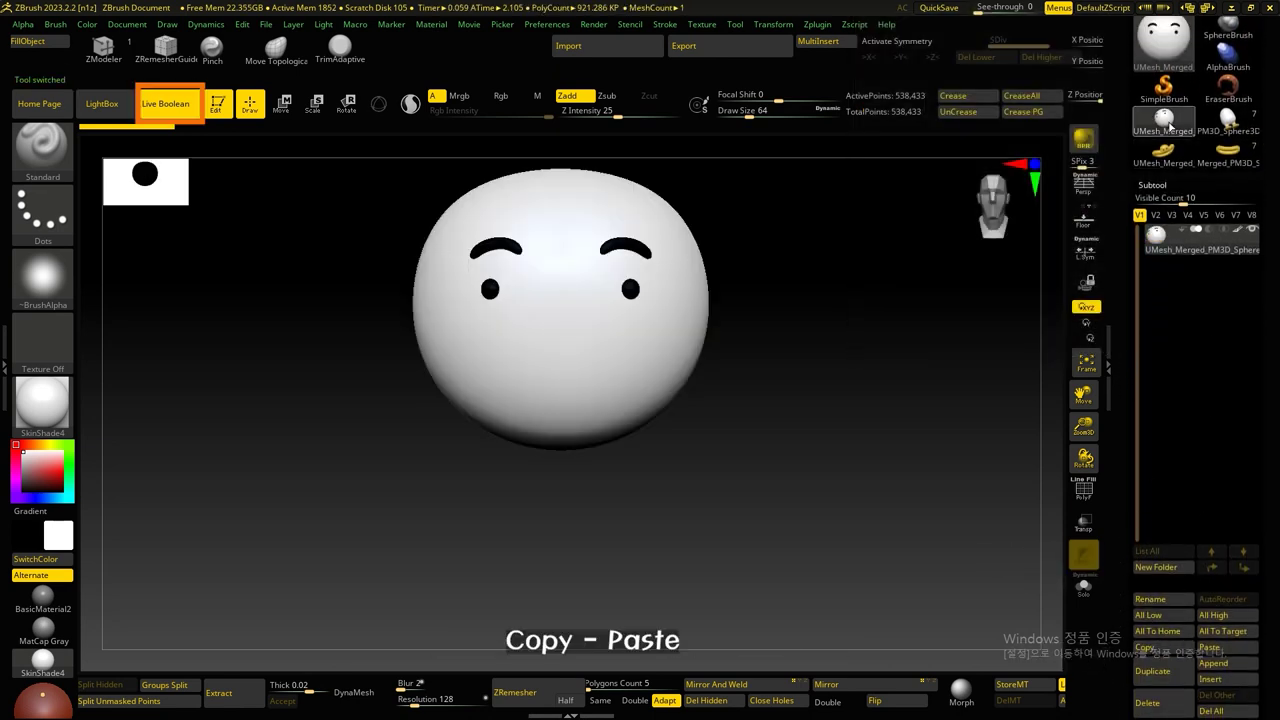
pyautogui.click(1213, 662)
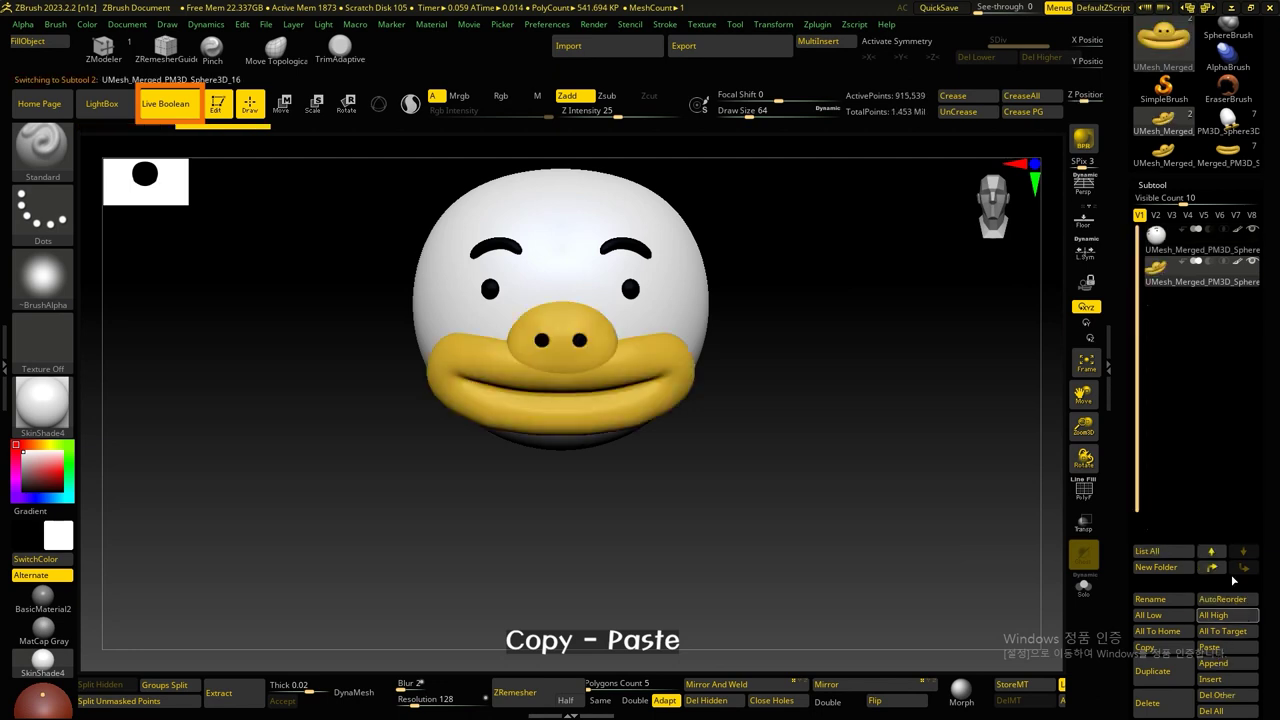
pyautogui.click(1168, 238)
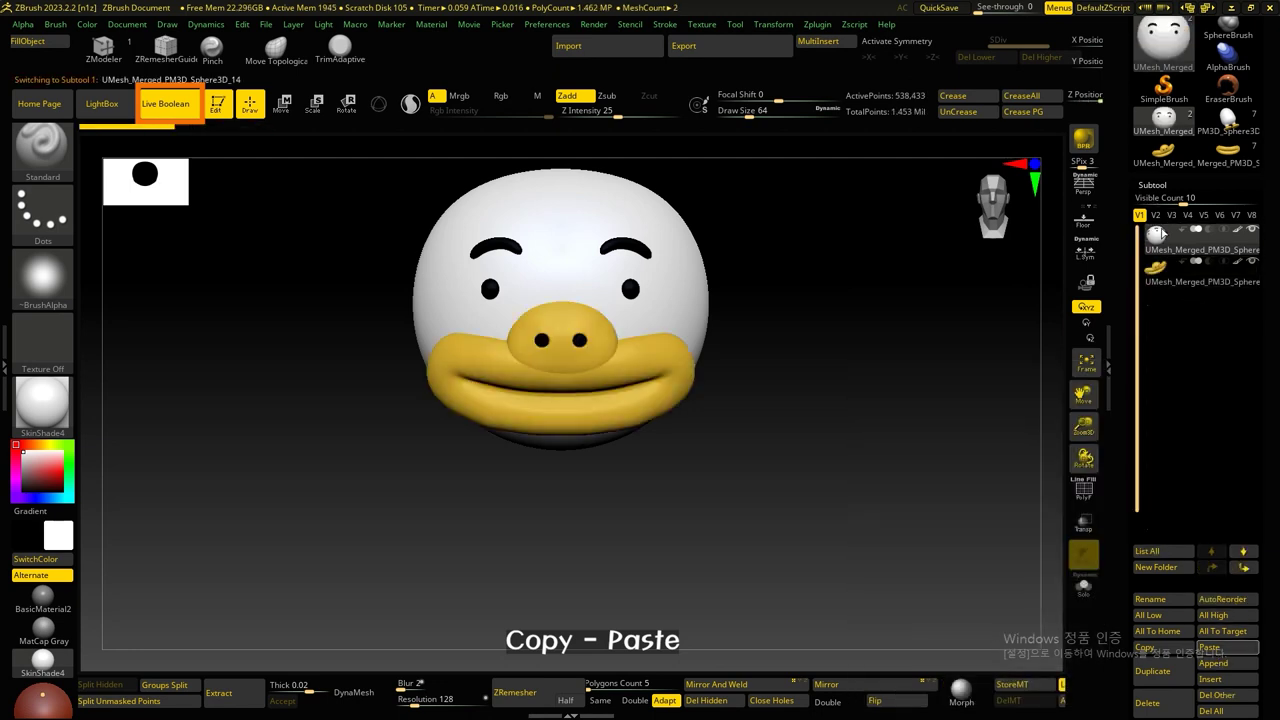
pyautogui.click(1176, 283)
pyautogui.keyDown('ctrl'); pyautogui.moveTo(849, 374); pyautogui.dragTo(1130, 380, button='right'); pyautogui.keyUp('ctrl')
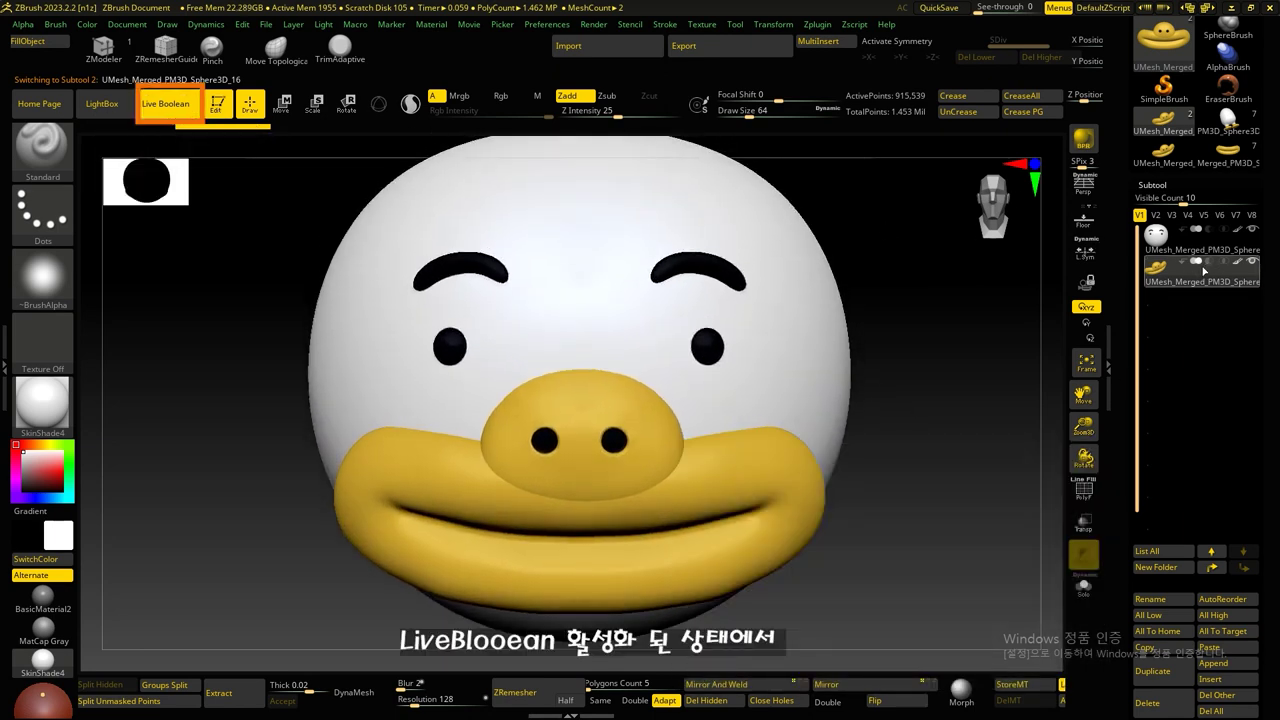
pyautogui.moveTo(1200, 272)
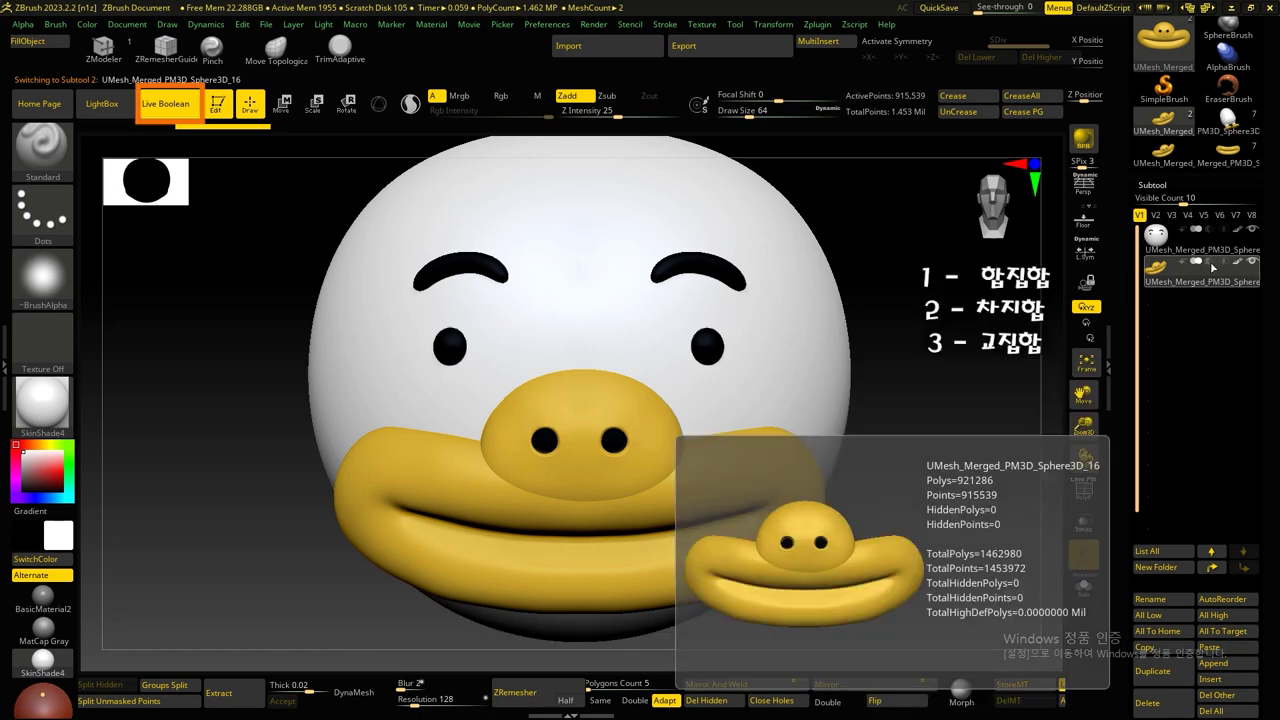
# Step: Try Intersect on the beak subtool, then set it to Subtract and inspect the beak-shaped socket in the head
pyautogui.click(1210, 263)
pyautogui.click(1226, 263)
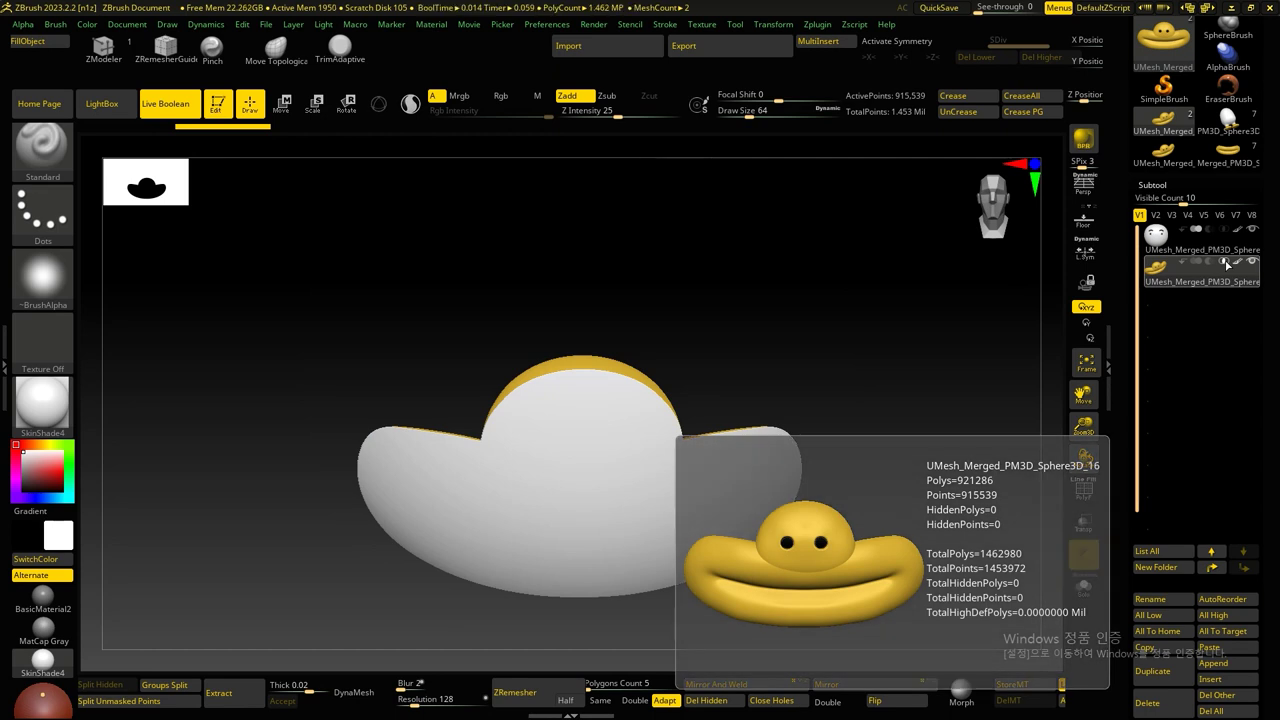
pyautogui.moveTo(889, 306)
pyautogui.mouseDown()
pyautogui.moveTo(810, 320)
pyautogui.moveTo(906, 306)
pyautogui.mouseUp()
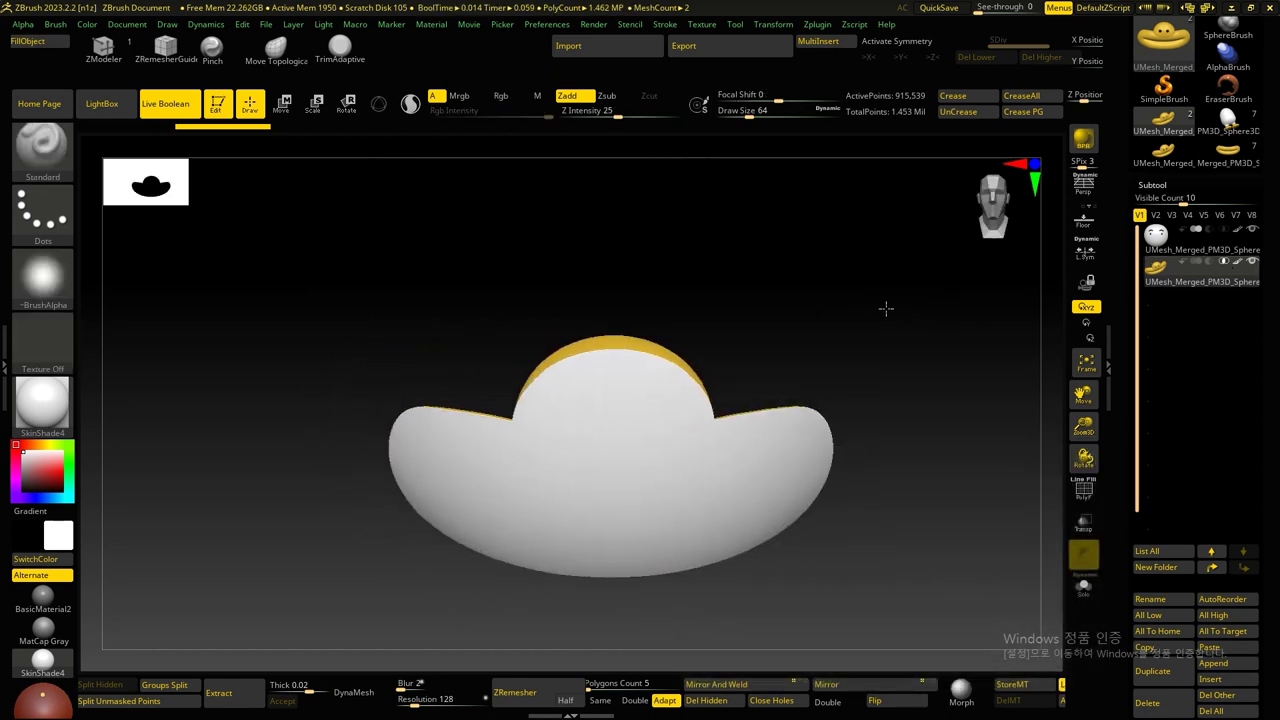
pyautogui.click(1210, 263)
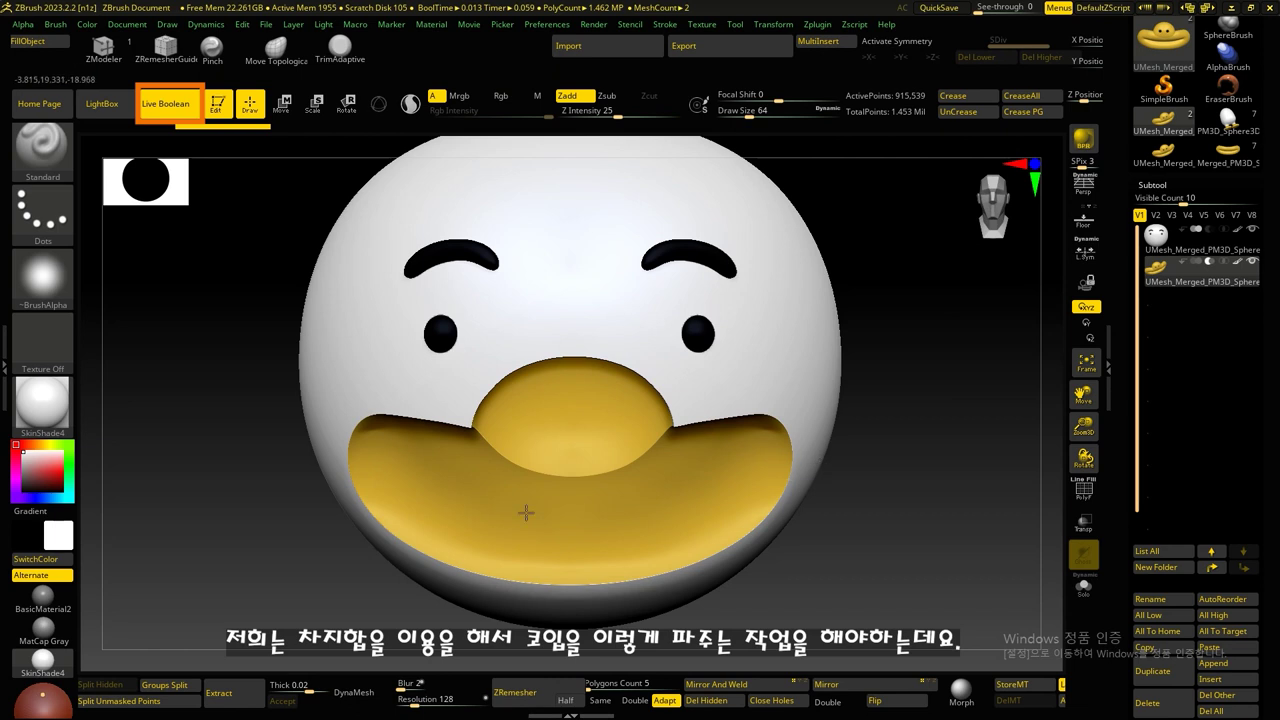
pyautogui.moveTo(928, 423); pyautogui.dragTo(352, 390)
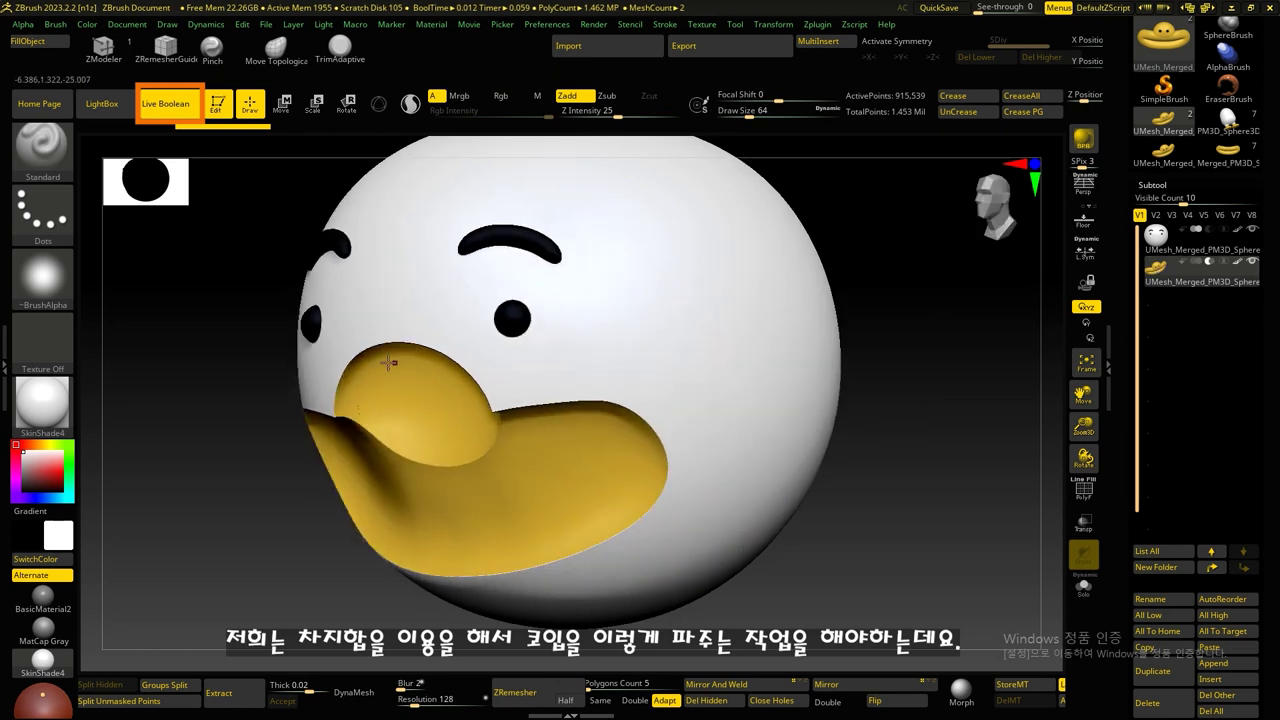
pyautogui.moveTo(903, 428); pyautogui.dragTo(875, 471)
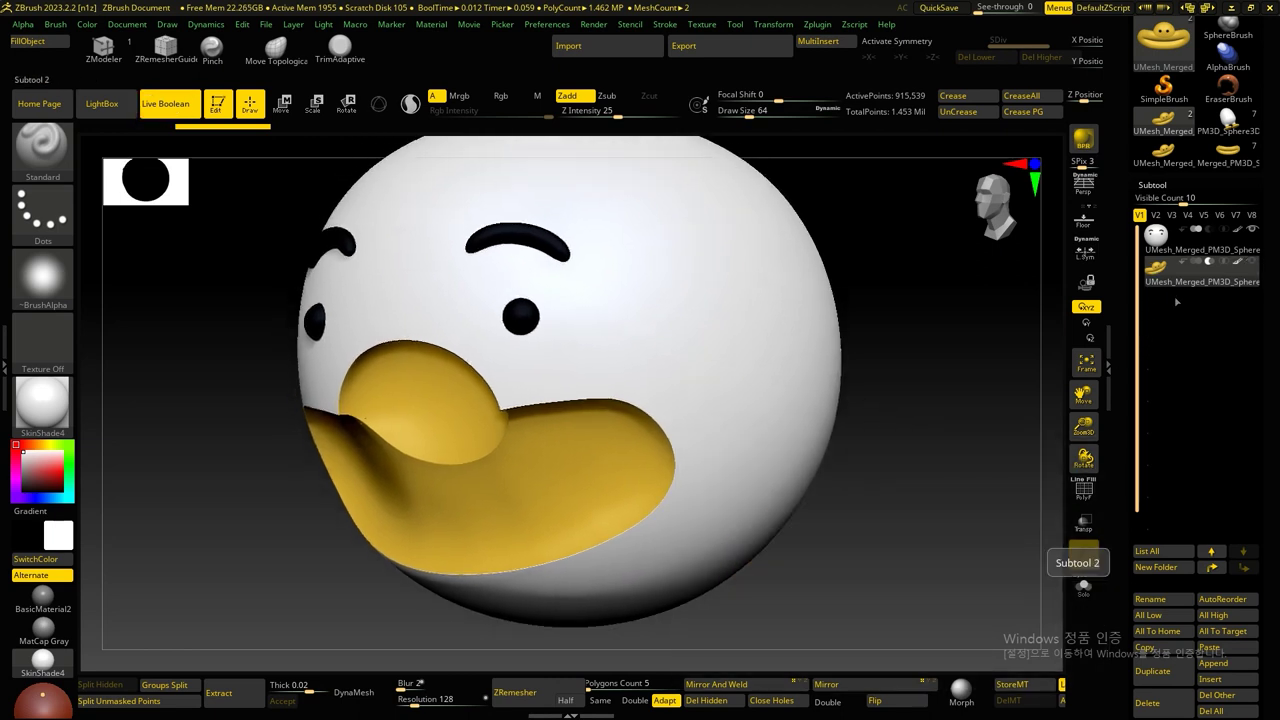
pyautogui.moveTo(1130, 363); pyautogui.dragTo(1117, 340)
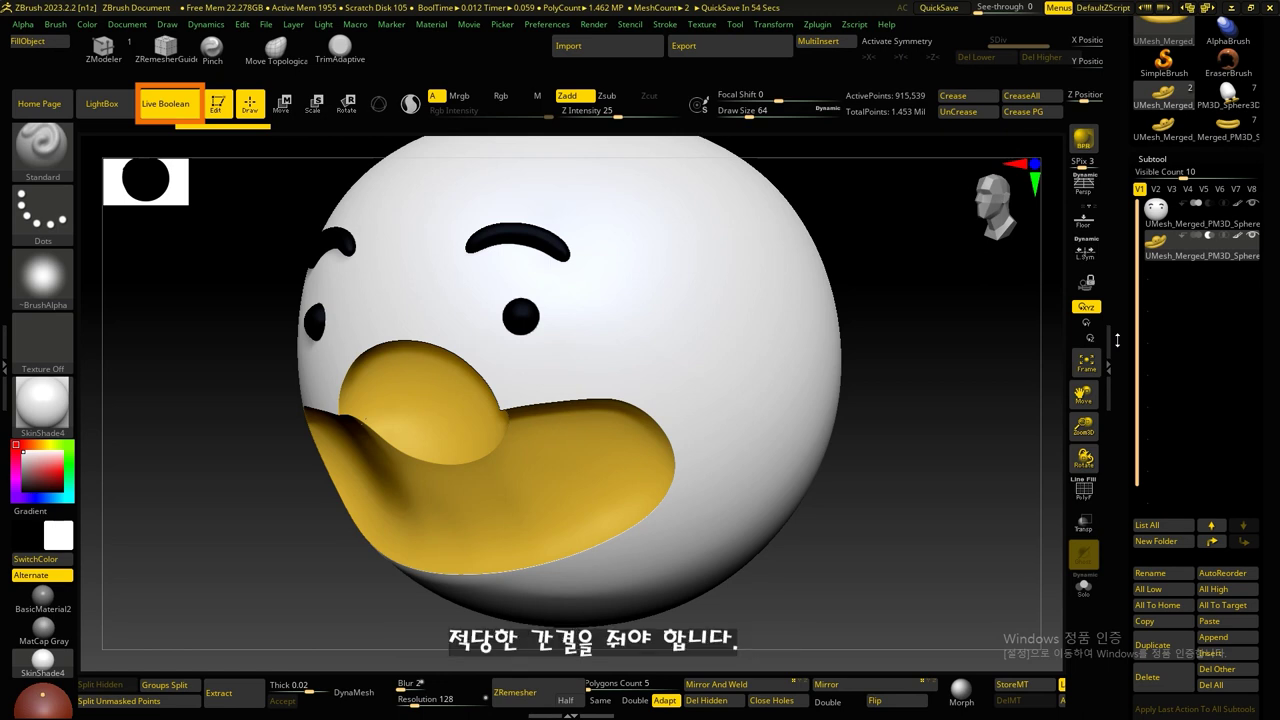
# Step: Duplicate the beak subtool and make the original cutting beak active
pyautogui.scroll(-2, 1180, 400)
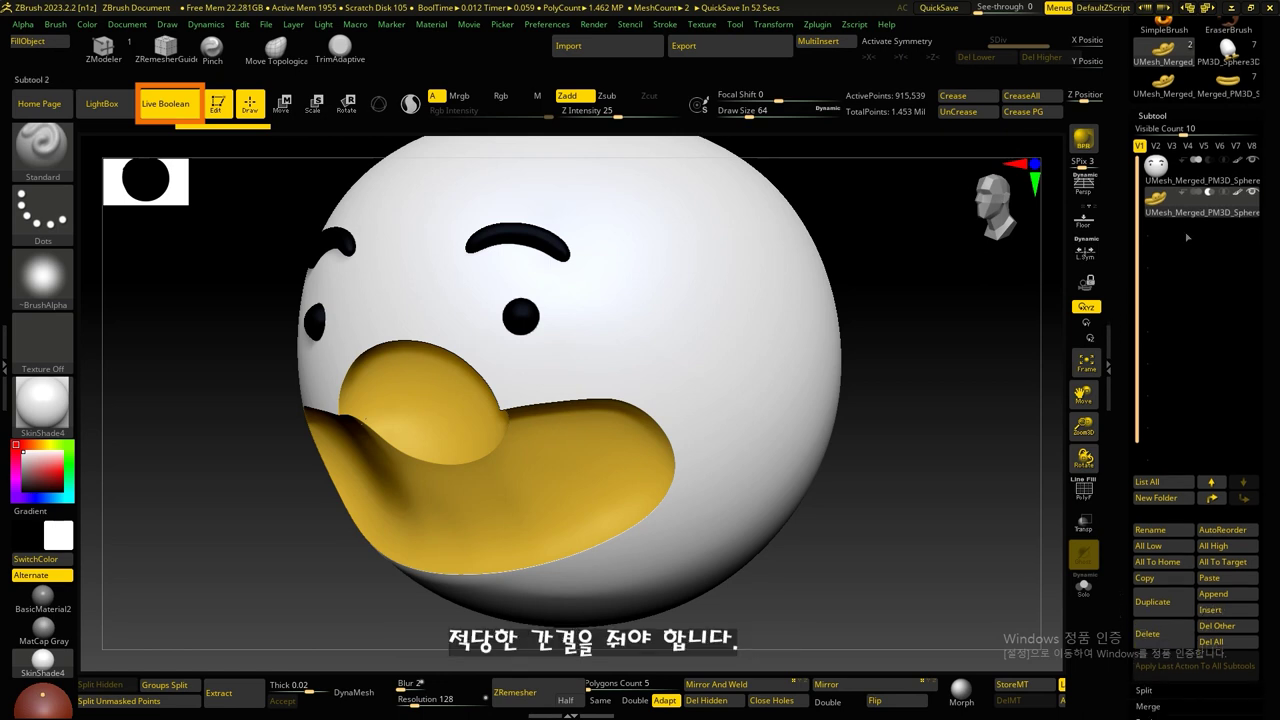
pyautogui.click(1160, 615)
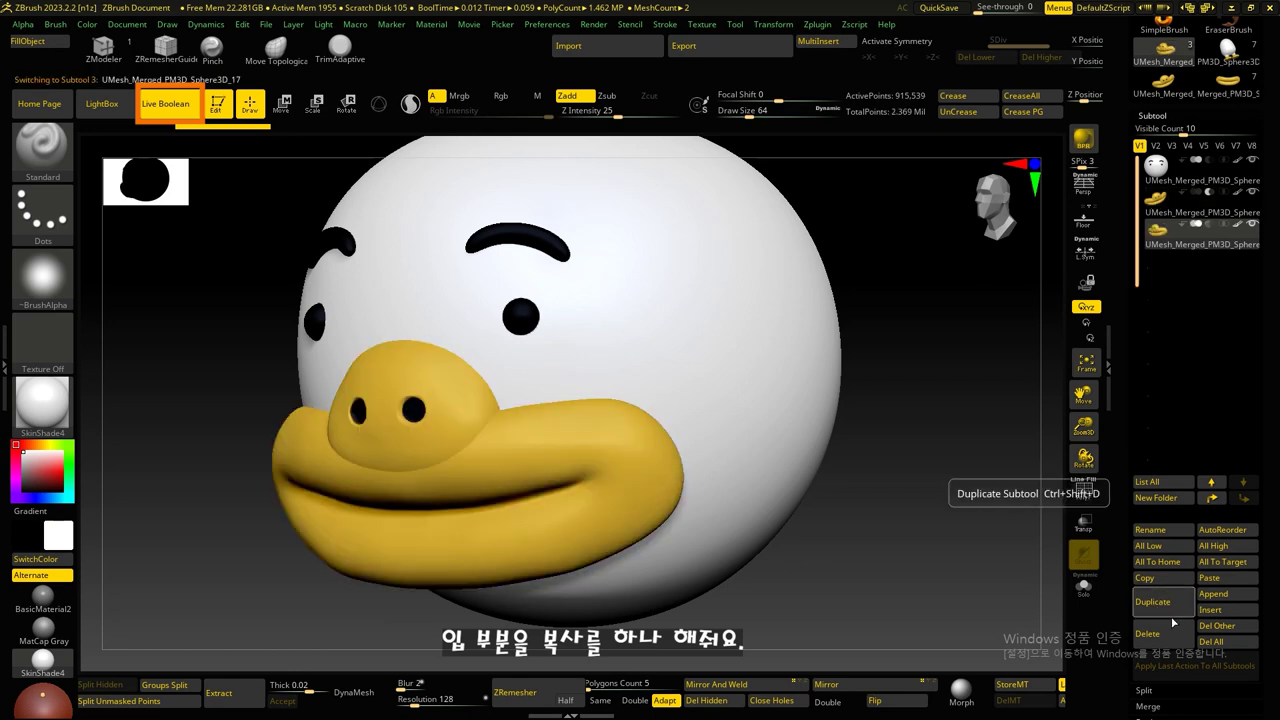
pyautogui.click(1205, 199)
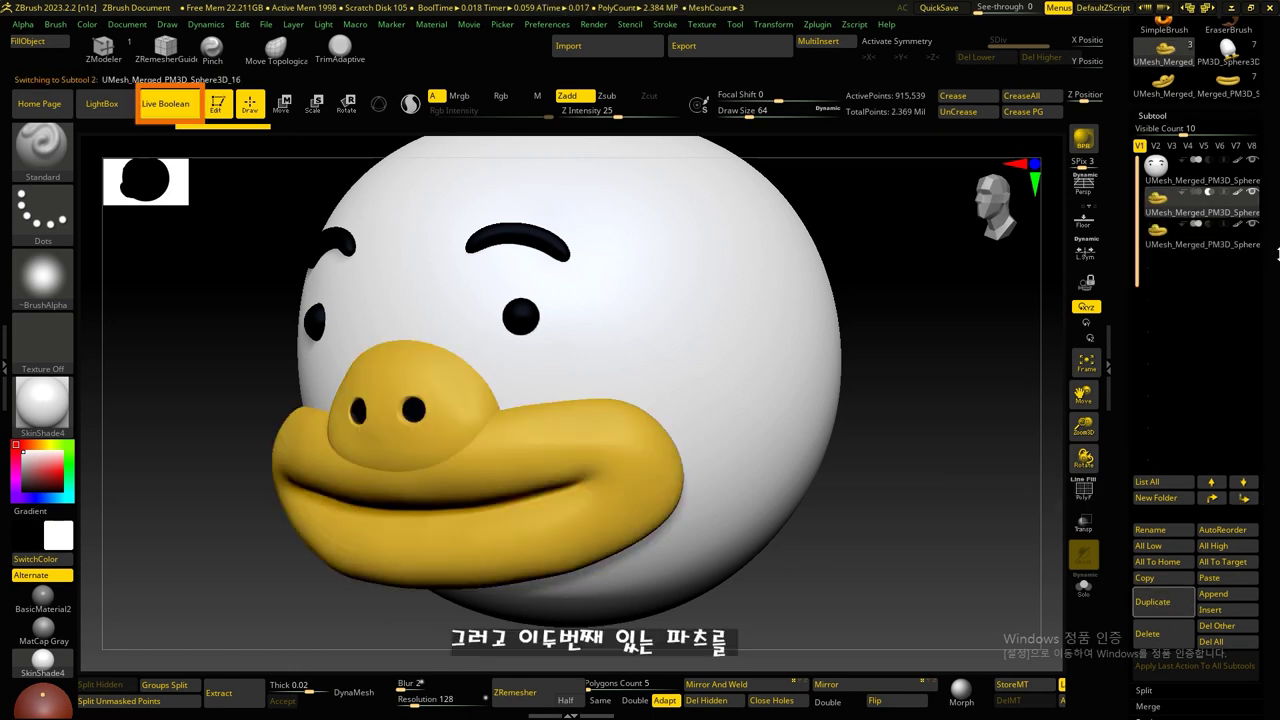
# Step: Inflate the cutting beak by 5 under Deformation to widen the socket, then check its edge
pyautogui.scroll(-5, 1179, 353)
pyautogui.scroll(-5, 1179, 353)
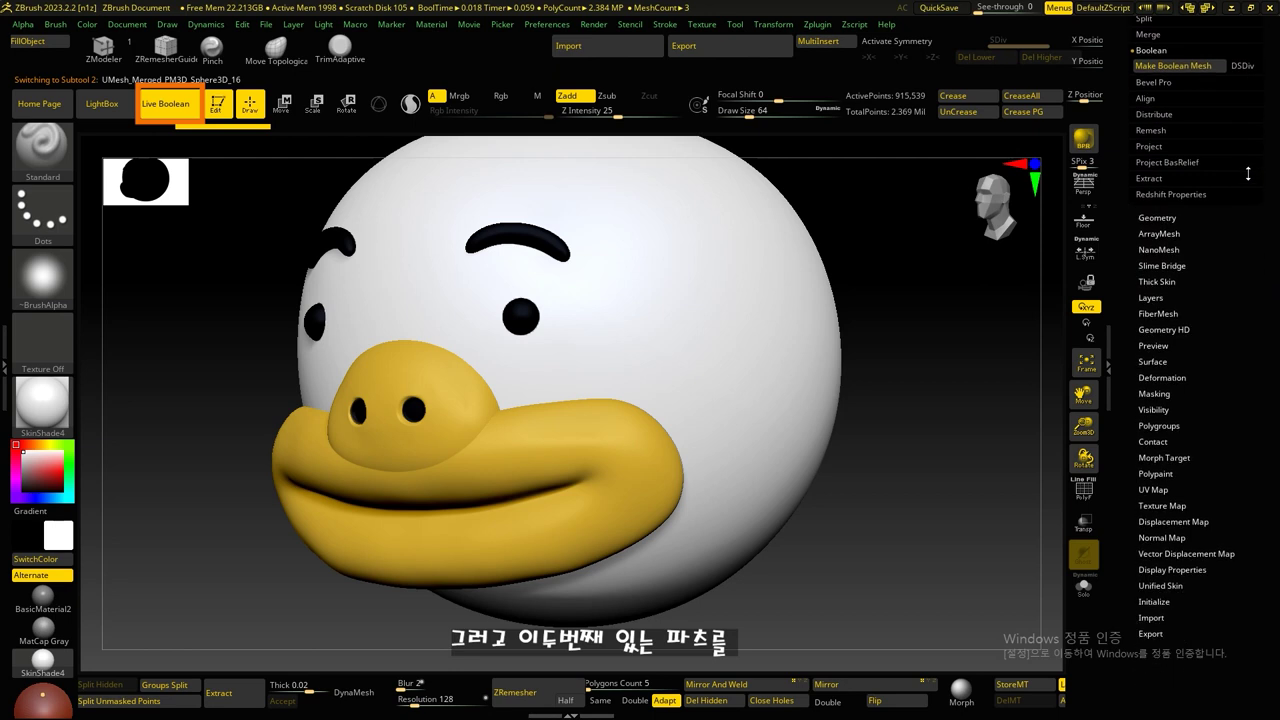
pyautogui.scroll(-2, 1179, 353)
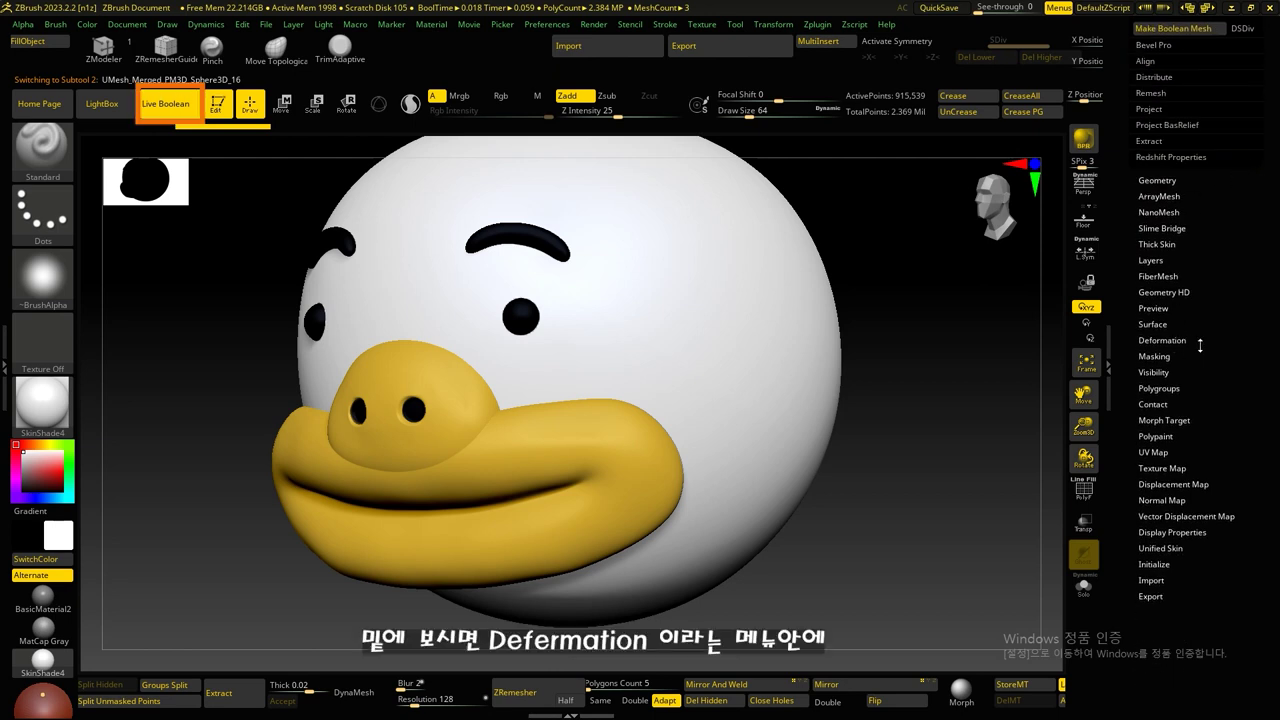
pyautogui.click(1162, 340)
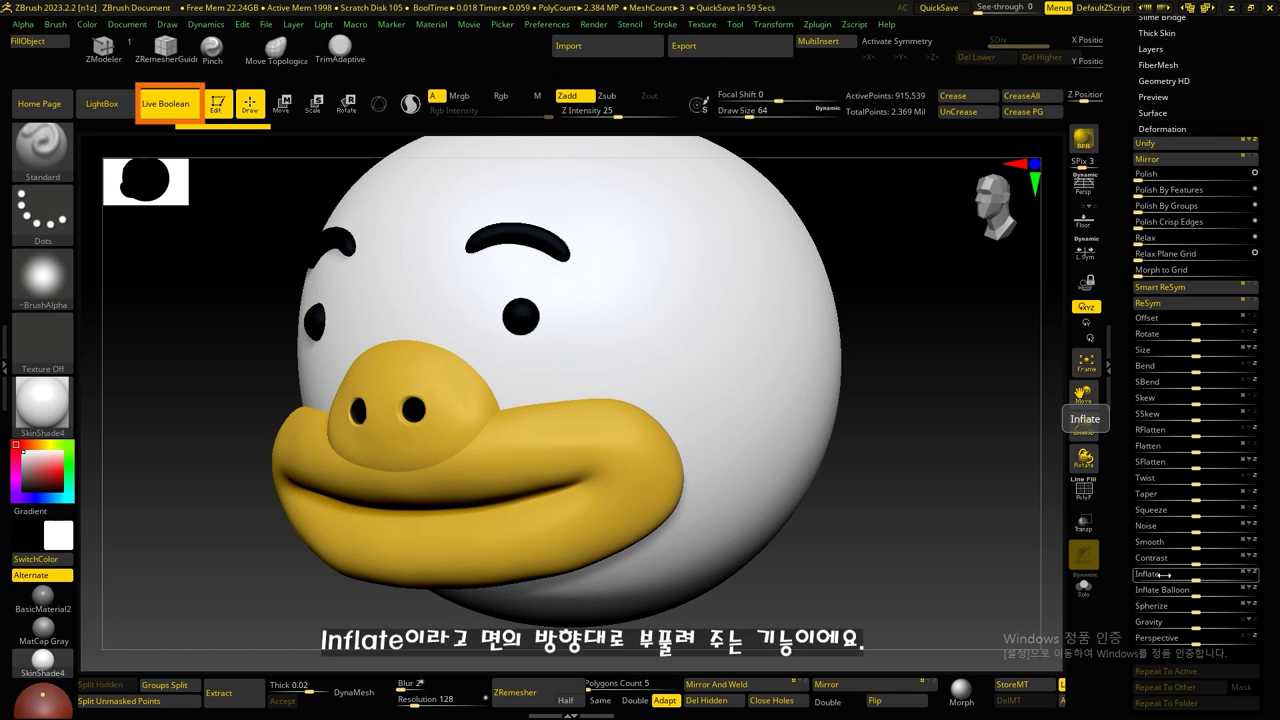
pyautogui.moveTo(1197, 580); pyautogui.dragTo(1222, 579)
pyautogui.keyDown('alt'); pyautogui.moveTo(978, 572); pyautogui.dragTo(798, 477); pyautogui.keyUp('alt')
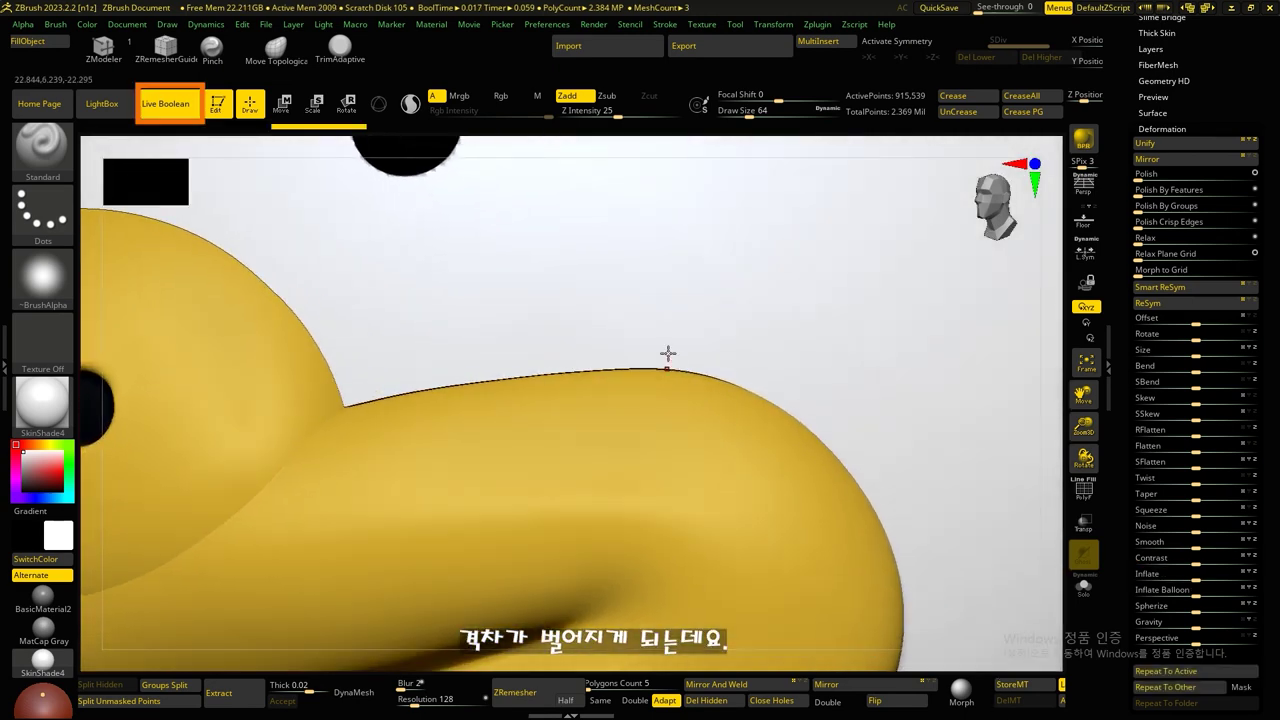
# Step: Hide the white head and turn on transparency to inspect the beak's overlap and gap
pyautogui.scroll(5, 1125, 483)
pyautogui.scroll(5, 1125, 483)
pyautogui.scroll(5, 1125, 483)
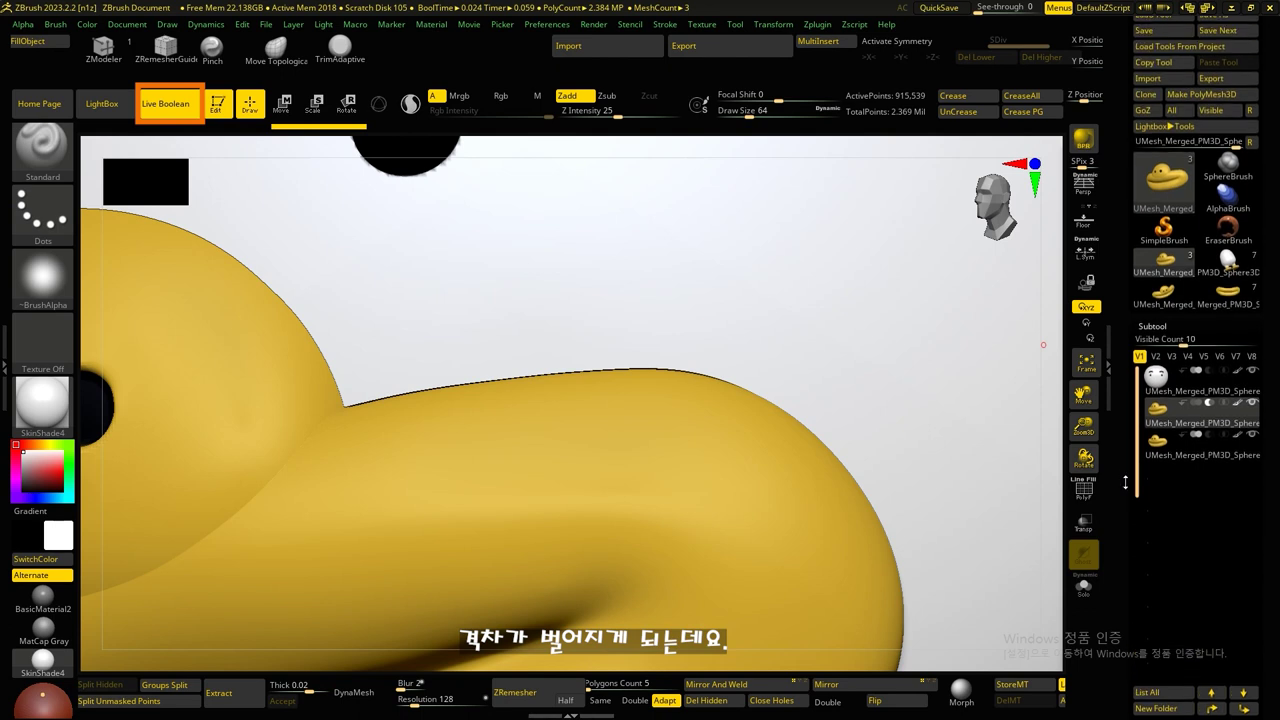
pyautogui.click(1254, 375)
pyautogui.moveTo(900, 354)
pyautogui.keyDown('shift'); pyautogui.mouseDown()
pyautogui.moveTo(960, 369)
pyautogui.moveTo(677, 174)
pyautogui.mouseUp(); pyautogui.keyUp('shift')
pyautogui.click(1084, 523)
pyautogui.moveTo(857, 286)
pyautogui.keyDown('alt'); pyautogui.mouseDown()
pyautogui.moveTo(860, 394)
pyautogui.moveTo(971, 268)
pyautogui.moveTo(837, 357)
pyautogui.moveTo(877, 337)
pyautogui.moveTo(543, 243)
pyautogui.moveTo(758, 348)
pyautogui.moveTo(760, 417)
pyautogui.moveTo(800, 477)
pyautogui.moveTo(951, 271)
pyautogui.moveTo(723, 318)
pyautogui.mouseUp(); pyautogui.keyUp('alt')
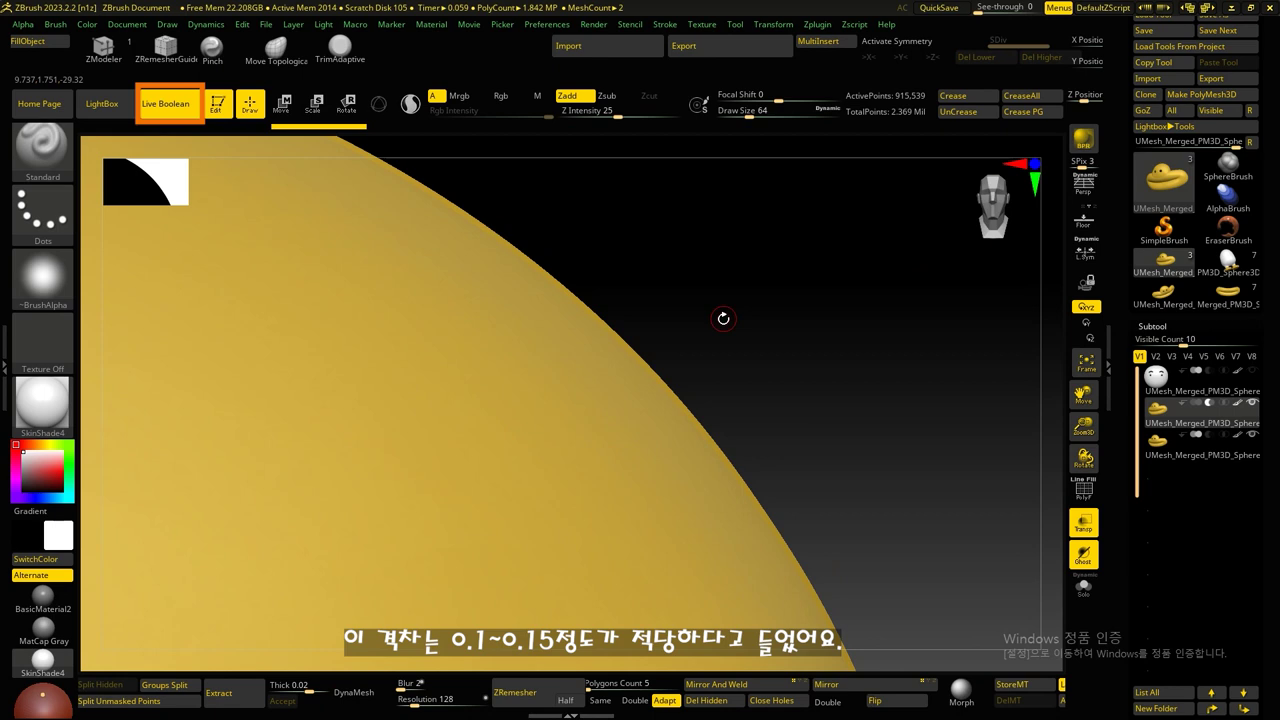
pyautogui.moveTo(707, 322)
pyautogui.mouseDown()
pyautogui.moveTo(794, 283)
pyautogui.moveTo(480, 200)
pyautogui.moveTo(452, 160)
pyautogui.mouseUp()
pyautogui.moveTo(590, 325)
pyautogui.mouseDown()
pyautogui.moveTo(686, 334)
pyautogui.moveTo(709, 363)
pyautogui.moveTo(517, 385)
pyautogui.mouseUp()
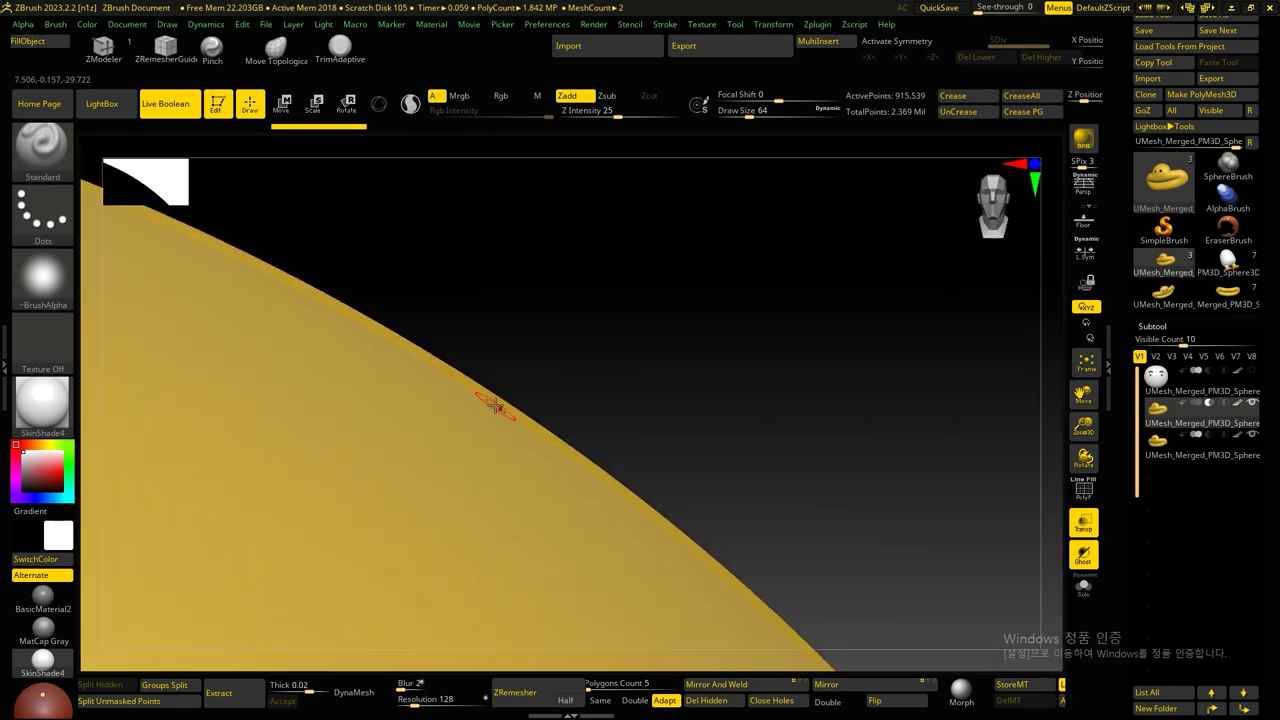
# Step: Inflate the yellow mouth piece by 30 and return to Draw mode
pyautogui.press('w')
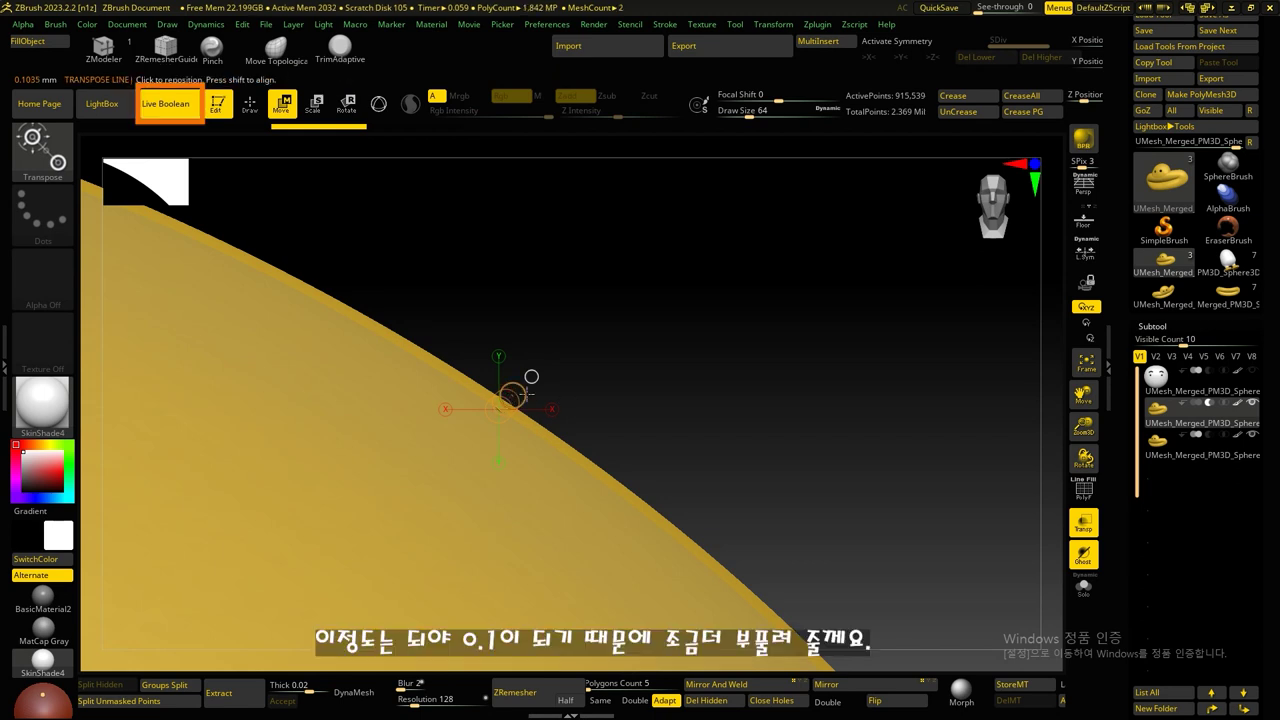
pyautogui.moveTo(1123, 451); pyautogui.dragTo(1064, 216)
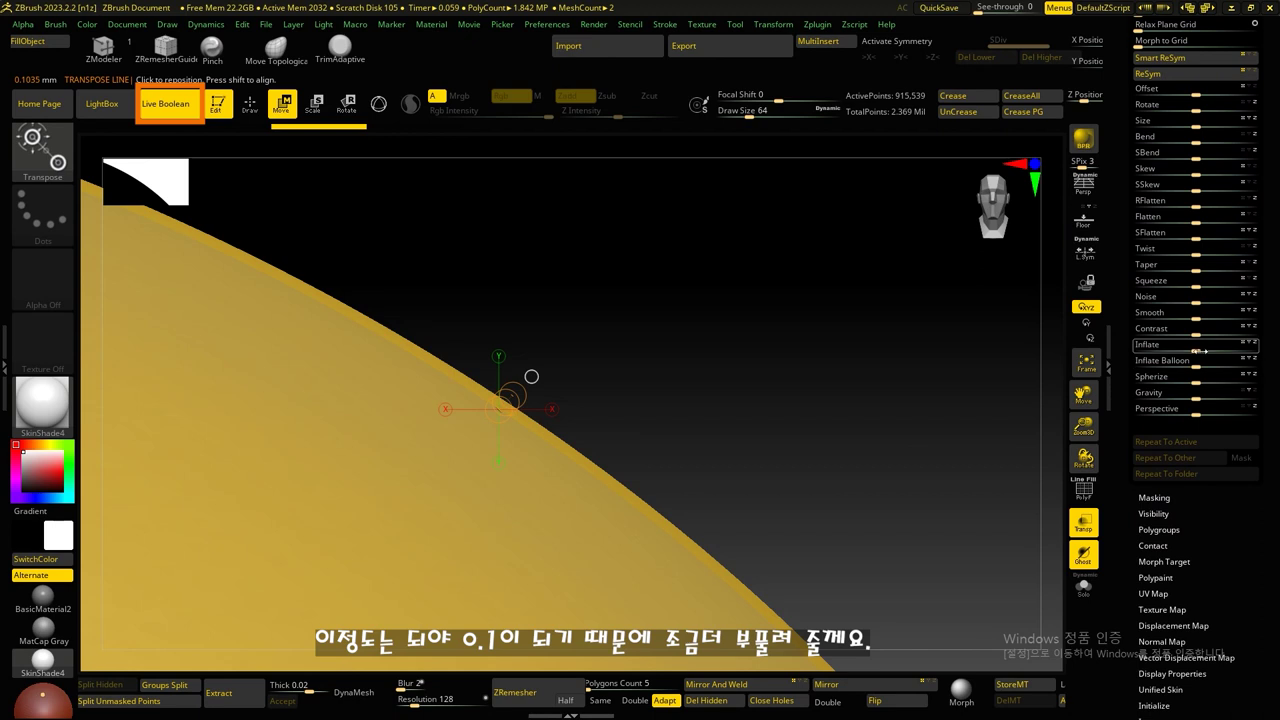
pyautogui.moveTo(1205, 351); pyautogui.dragTo(1214, 349)
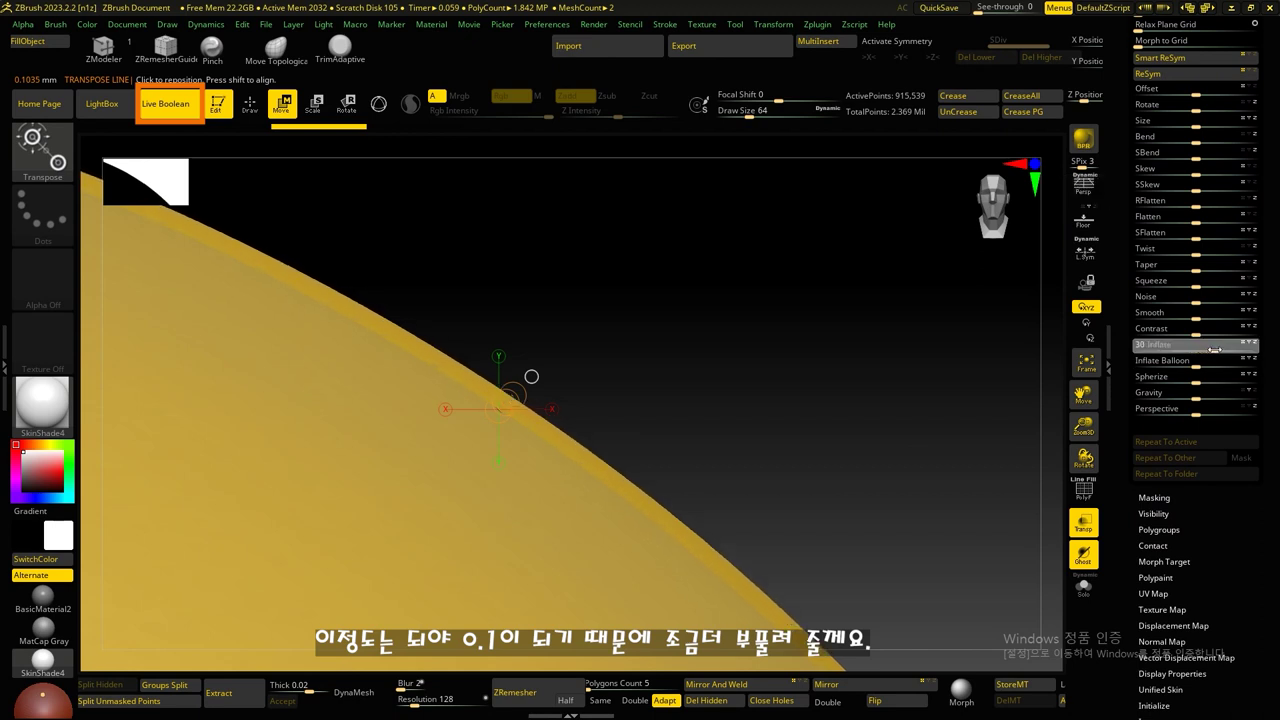
pyautogui.press('q')
pyautogui.moveTo(897, 417); pyautogui.dragTo(571, 206)
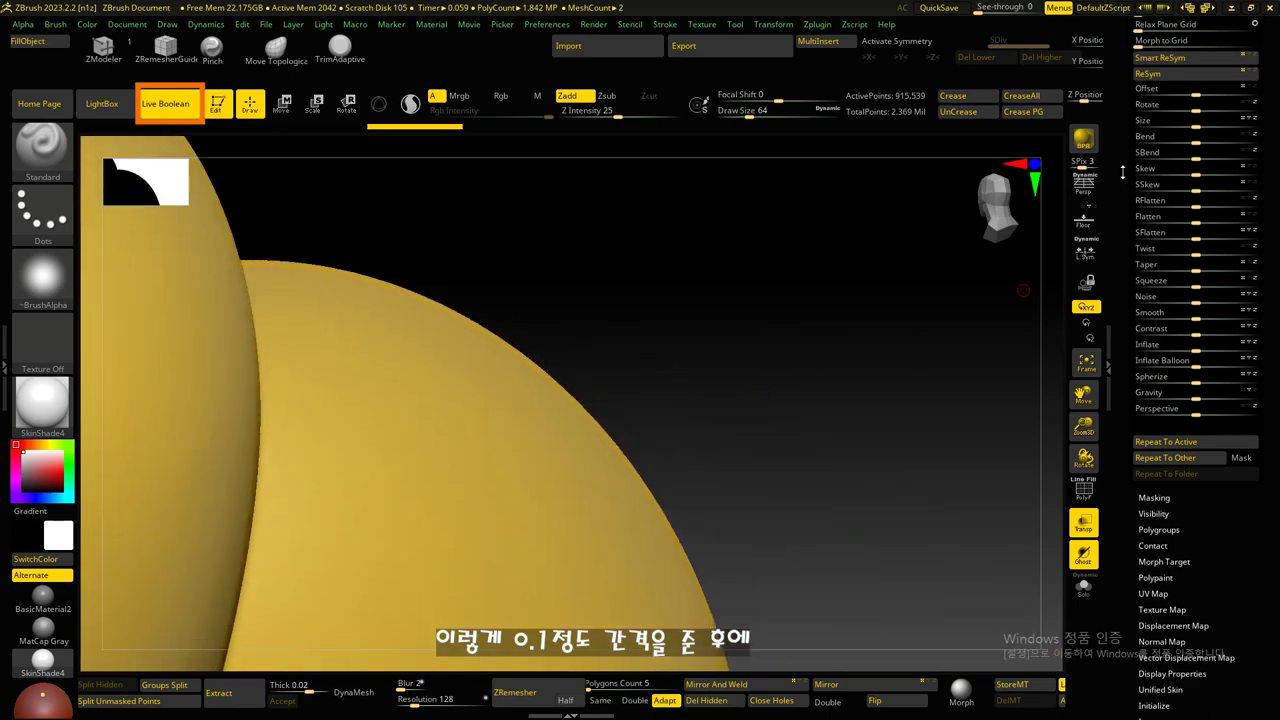
# Step: Show the white head sphere again and orbit around the beak to inspect the gap
pyautogui.scroll(10, 1137, 320)
pyautogui.scroll(5, 1137, 320)
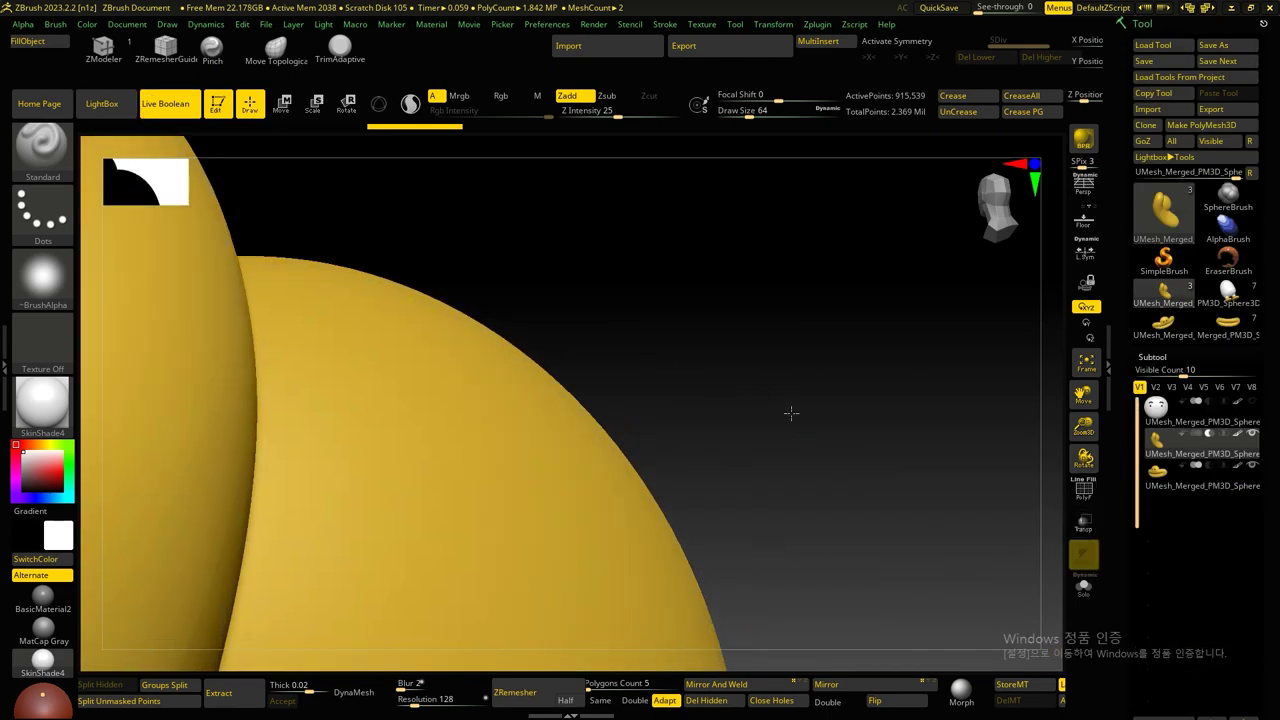
pyautogui.moveTo(791, 411); pyautogui.dragTo(880, 420)
pyautogui.click(1248, 414)
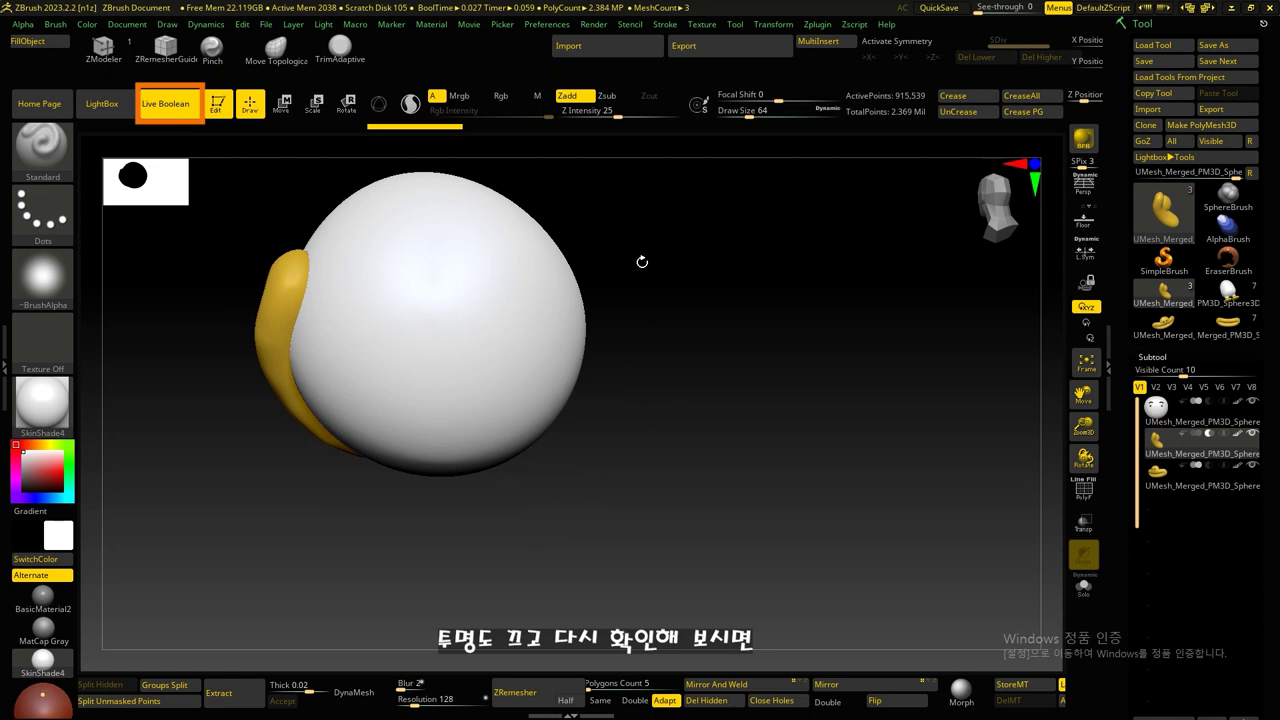
pyautogui.moveTo(642, 261)
pyautogui.mouseDown()
pyautogui.moveTo(709, 349)
pyautogui.moveTo(632, 289)
pyautogui.moveTo(812, 358)
pyautogui.mouseUp()
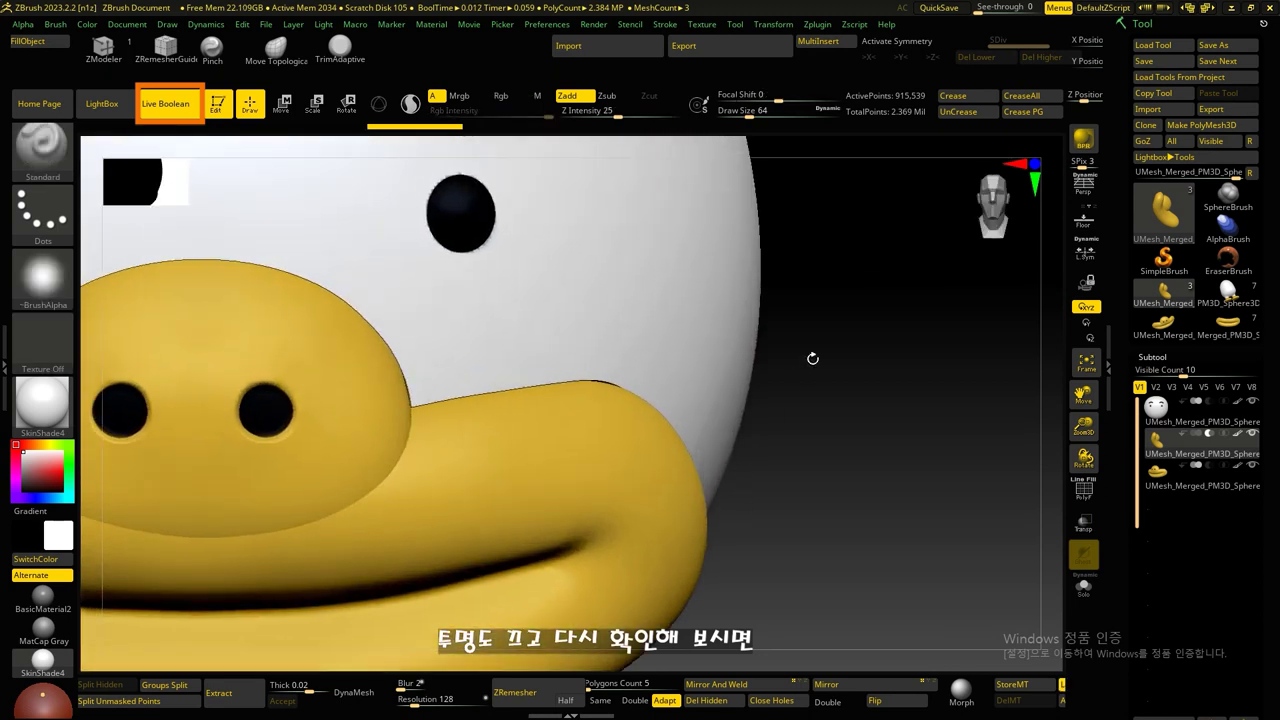
pyautogui.moveTo(851, 436); pyautogui.dragTo(563, 365)
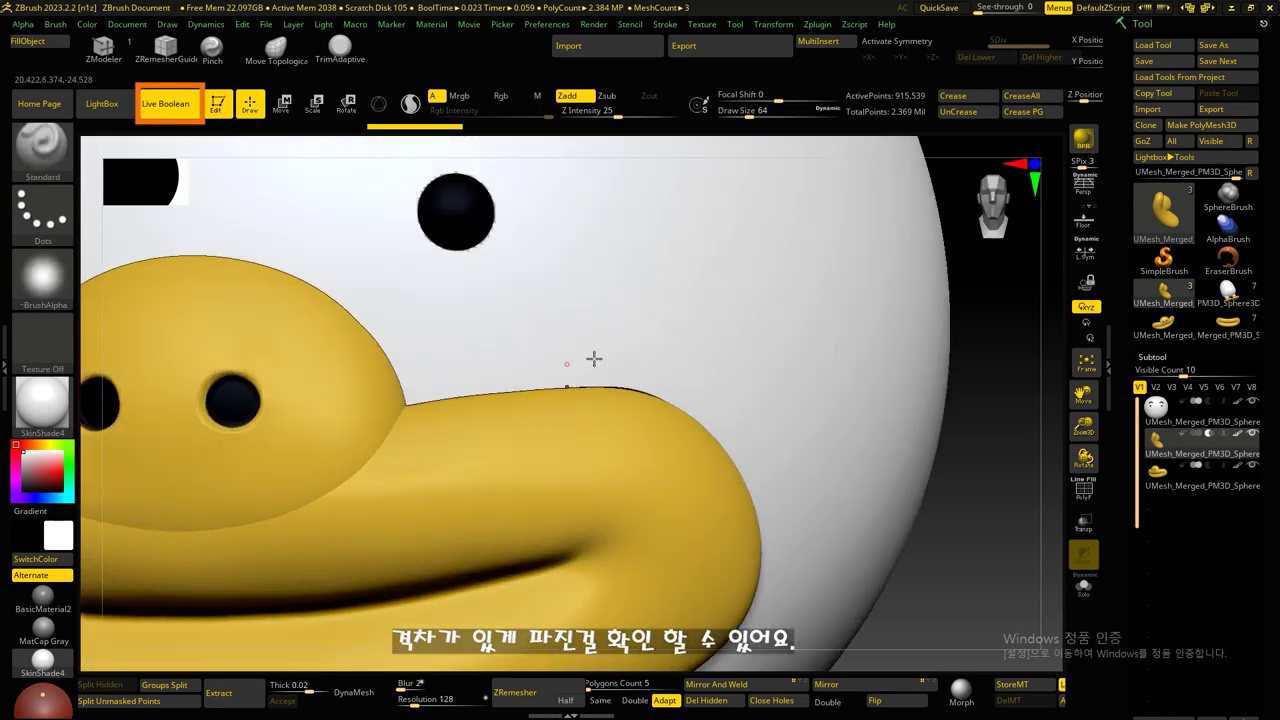
pyautogui.moveTo(984, 564); pyautogui.dragTo(1187, 459)
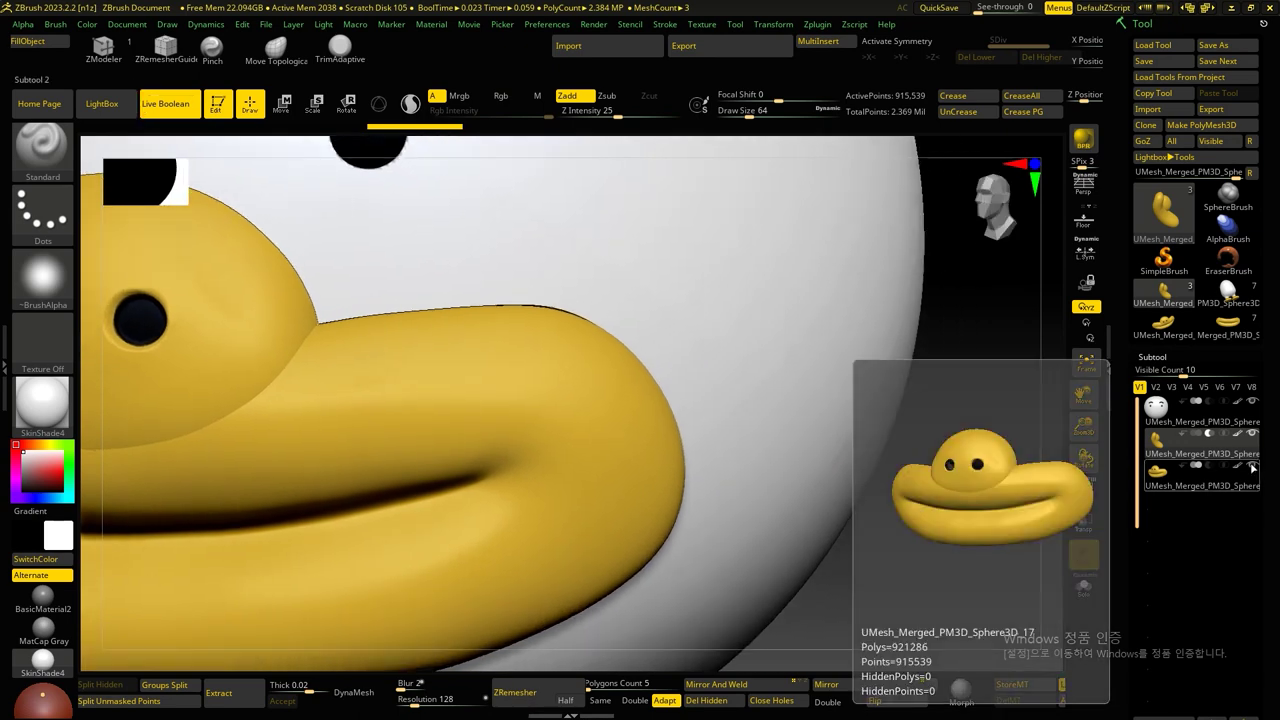
# Step: Hide the original mouth to reveal the carved hollow and run Make Boolean Mesh
pyautogui.click(1252, 466)
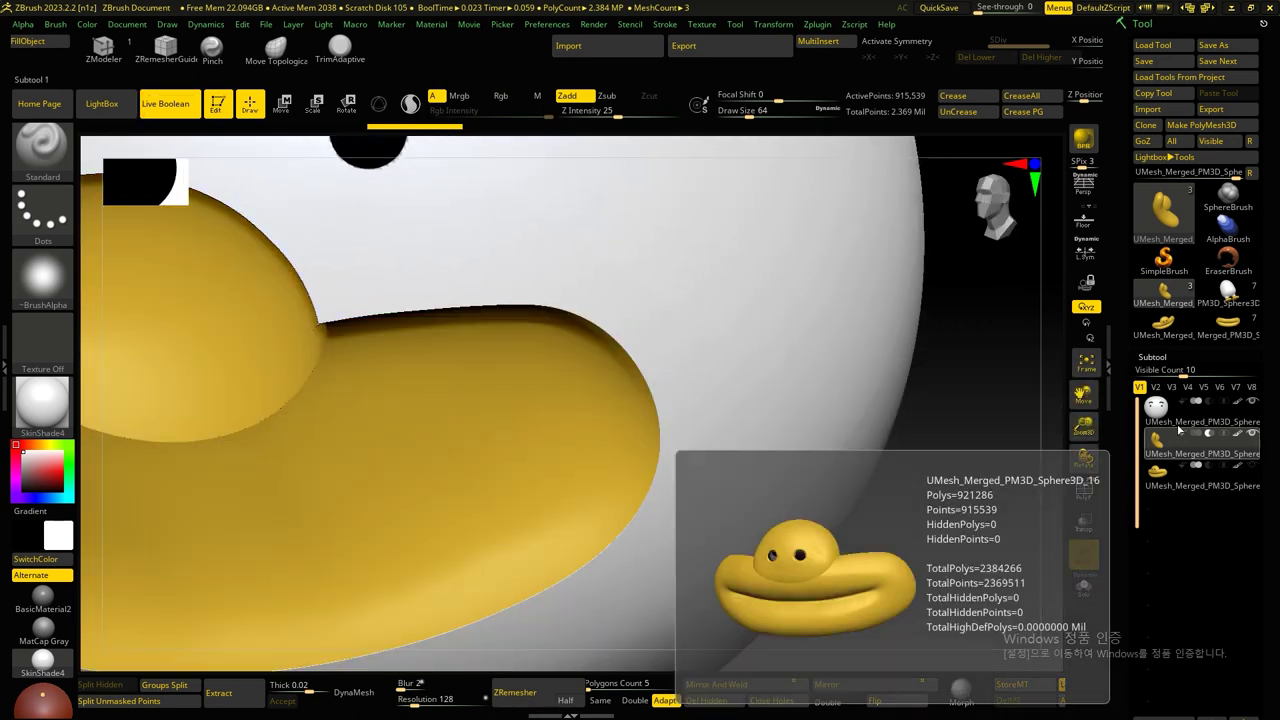
pyautogui.scroll(-3, 1275, 450)
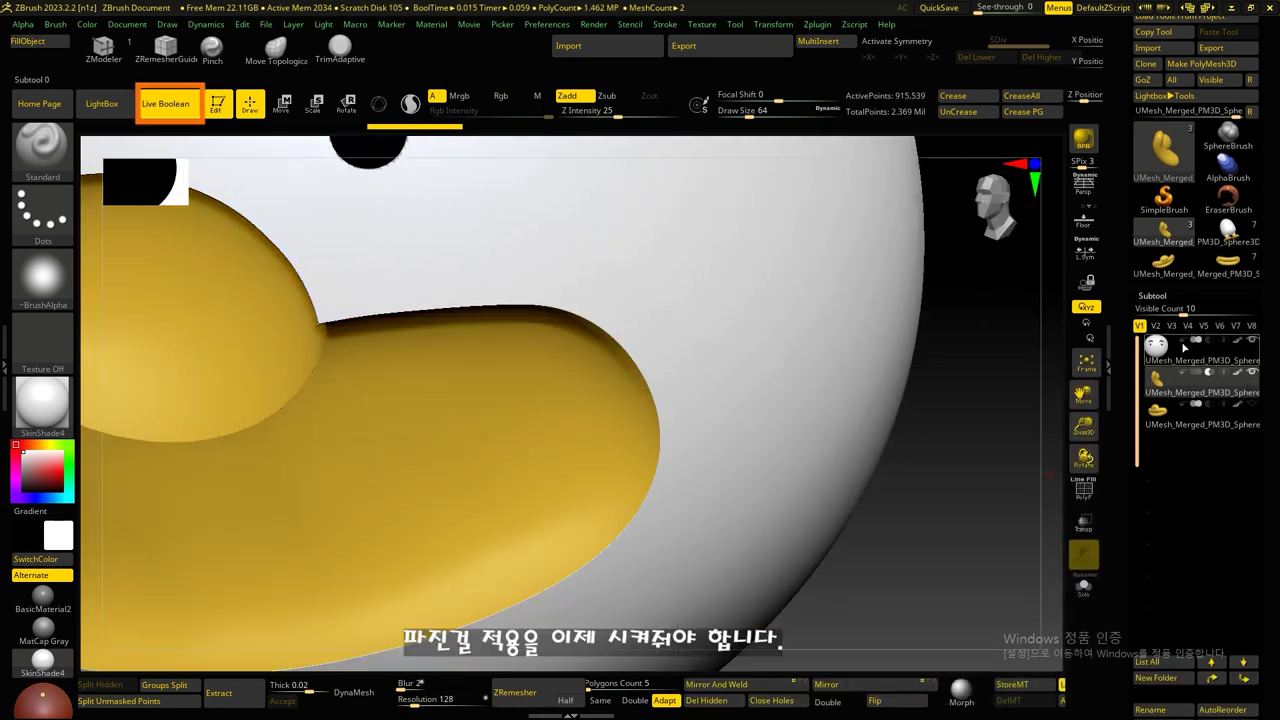
pyautogui.scroll(-3, 1219, 385)
pyautogui.scroll(-3, 1180, 440)
pyautogui.scroll(-2, 1143, 490)
pyautogui.click(1180, 481)
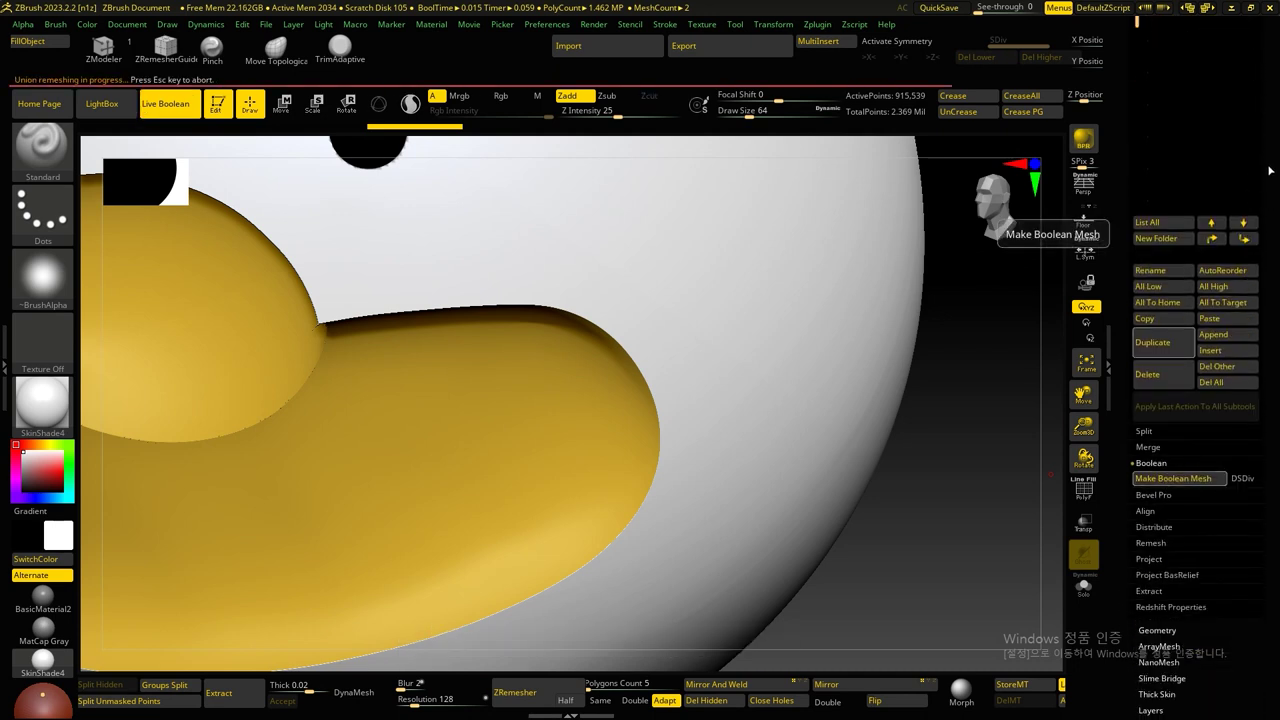
# Step: Inspect the baked UMesh_Merged_PM3D_Sphere3D_14 head's beak cavity, then switch to the mouth piece tool
pyautogui.scroll(3, 1190, 250)
pyautogui.scroll(3, 1185, 230)
pyautogui.scroll(4, 1175, 210)
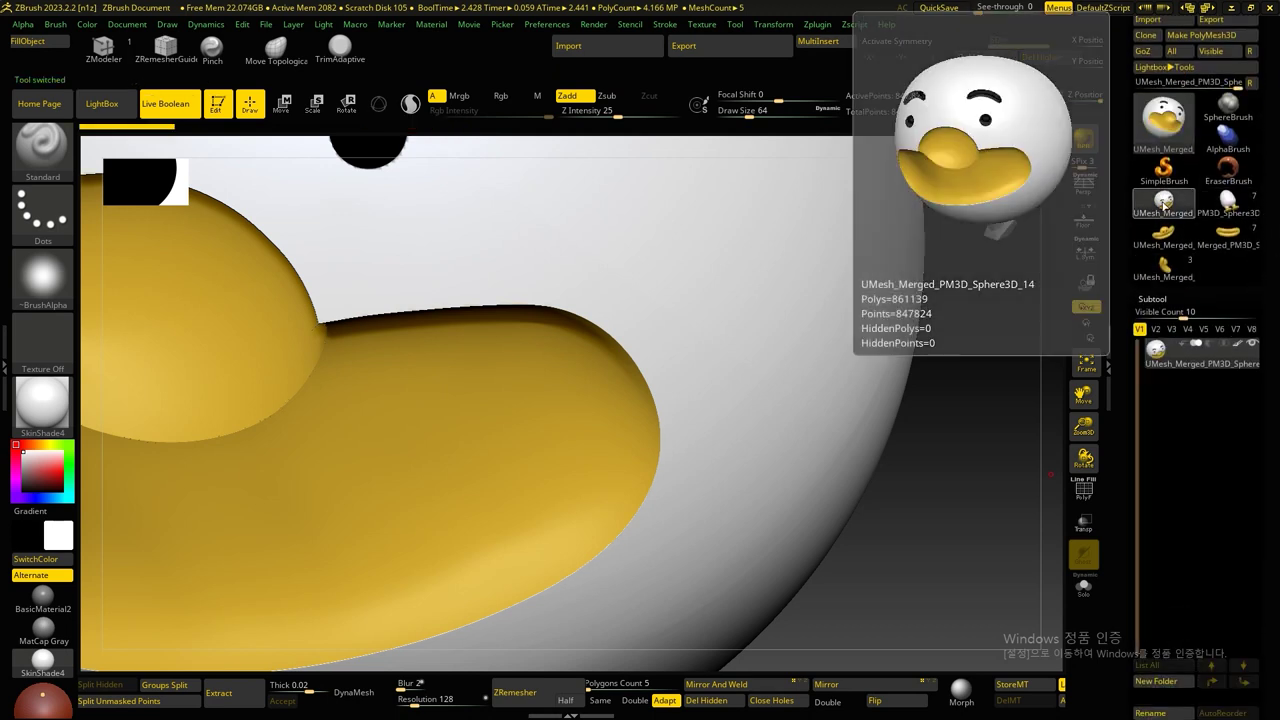
pyautogui.moveTo(965, 380)
pyautogui.mouseDown()
pyautogui.moveTo(956, 427)
pyautogui.moveTo(650, 484)
pyautogui.mouseUp()
pyautogui.moveTo(870, 450)
pyautogui.mouseDown()
pyautogui.moveTo(902, 457)
pyautogui.moveTo(1020, 420)
pyautogui.moveTo(1046, 394)
pyautogui.mouseUp()
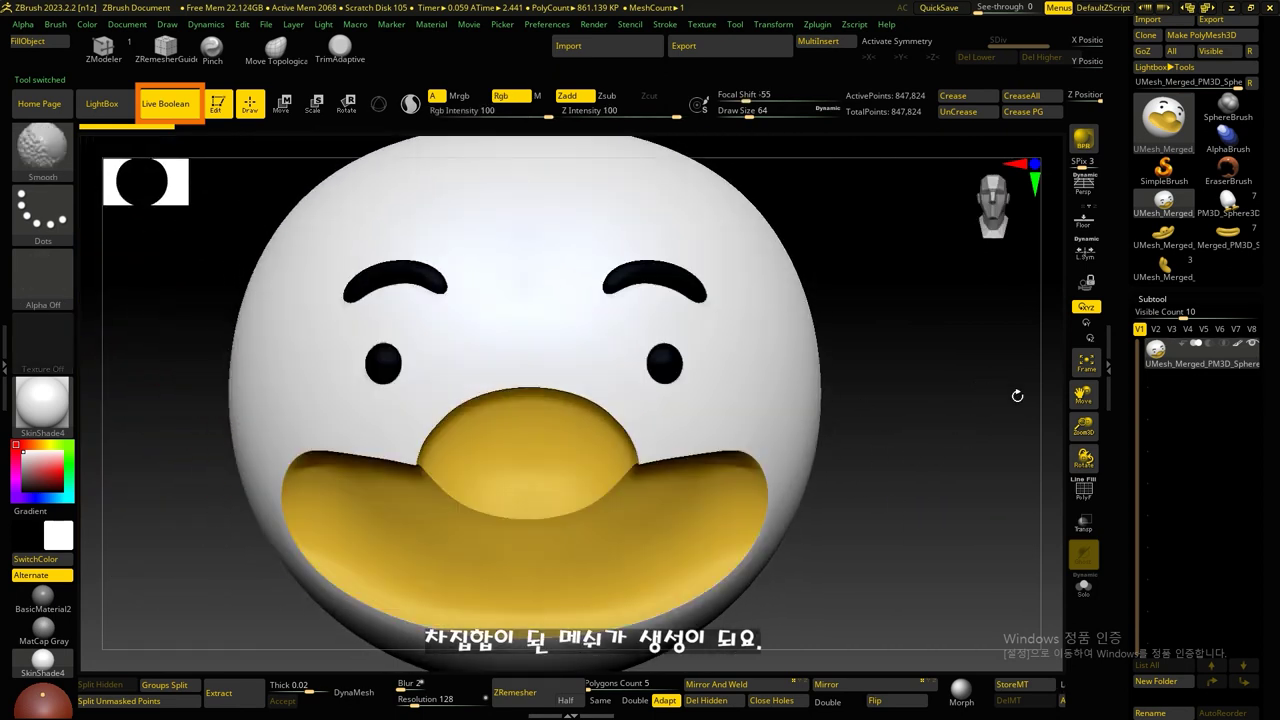
pyautogui.click(1165, 237)
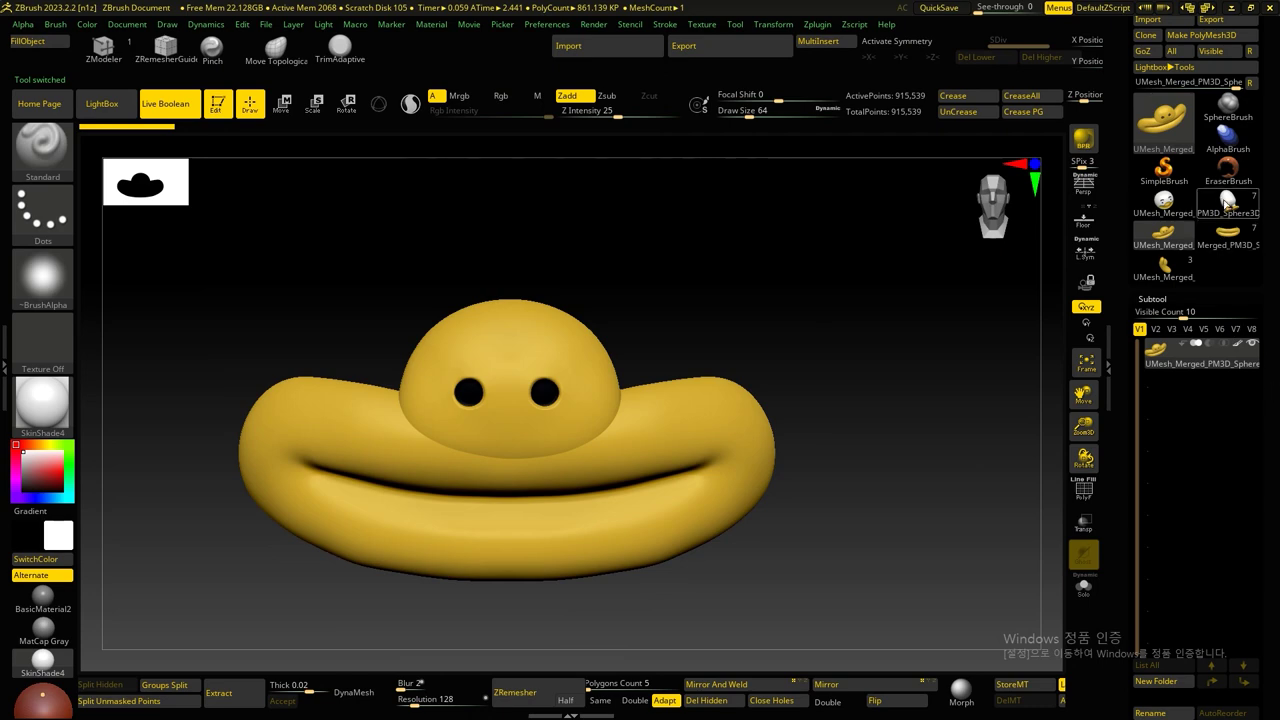
# Step: Paste the mouth piece into the baked boolean head tool and check its fit
pyautogui.click(1228, 200)
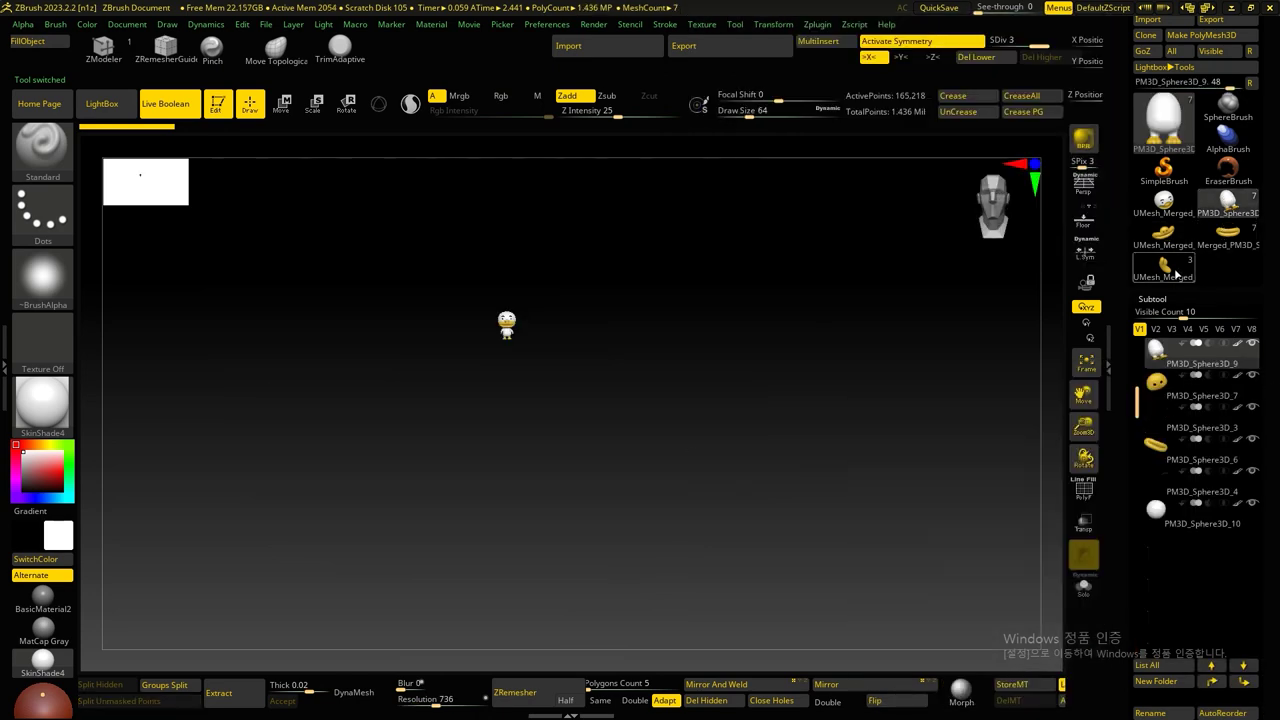
pyautogui.click(1165, 266)
pyautogui.scroll(-3, 1220, 548)
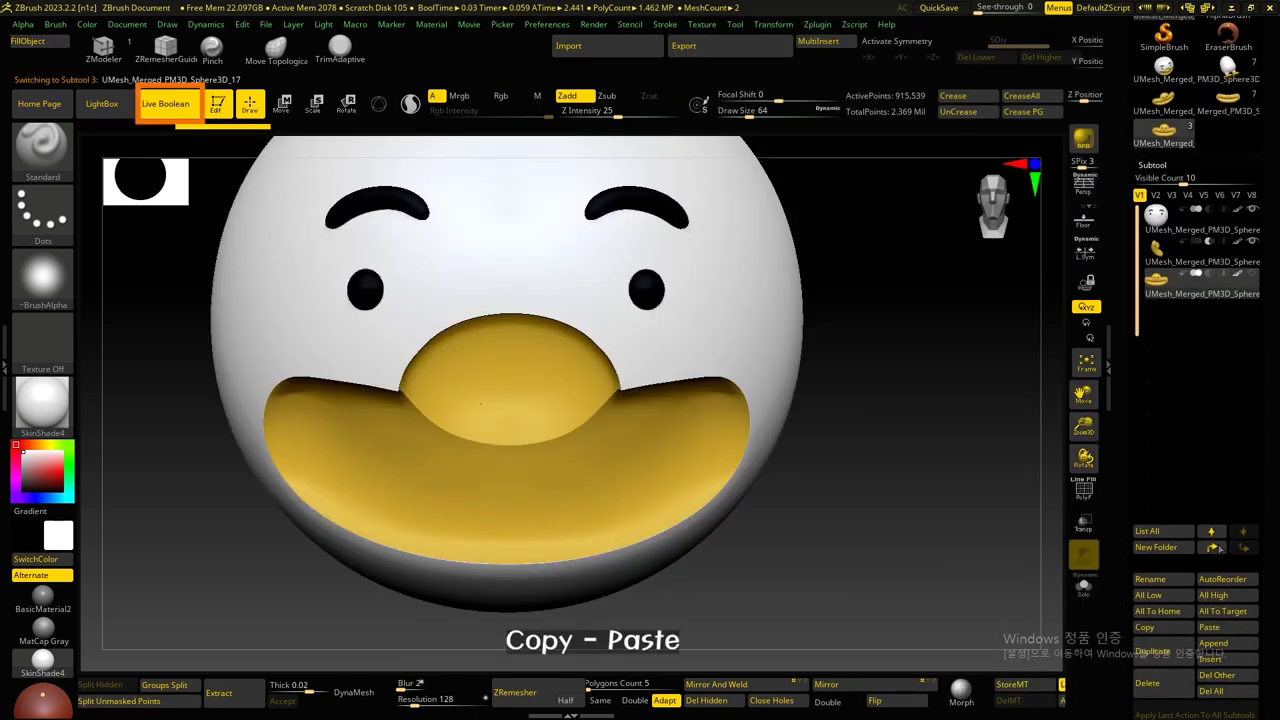
pyautogui.click(1147, 627)
pyautogui.click(1163, 70)
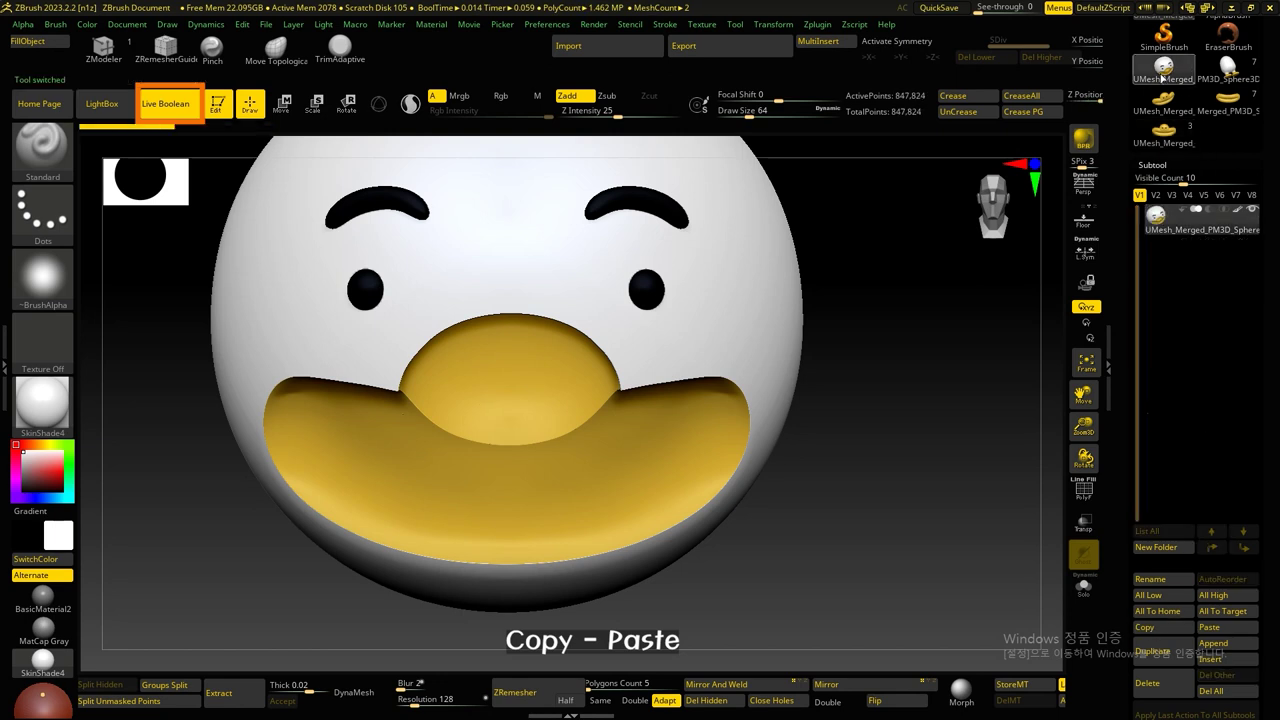
pyautogui.click(1229, 633)
pyautogui.moveTo(913, 399); pyautogui.dragTo(629, 350)
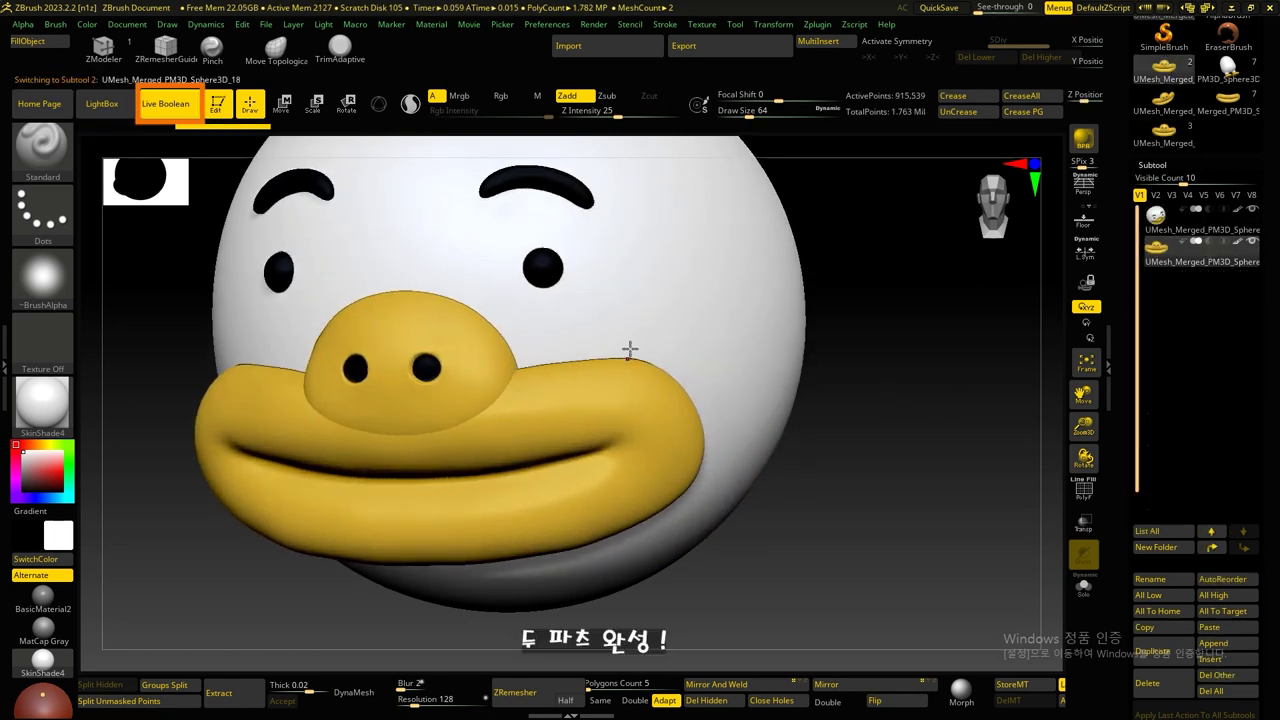
pyautogui.moveTo(851, 463)
pyautogui.mouseDown()
pyautogui.moveTo(772, 321)
pyautogui.moveTo(878, 451)
pyautogui.mouseUp()
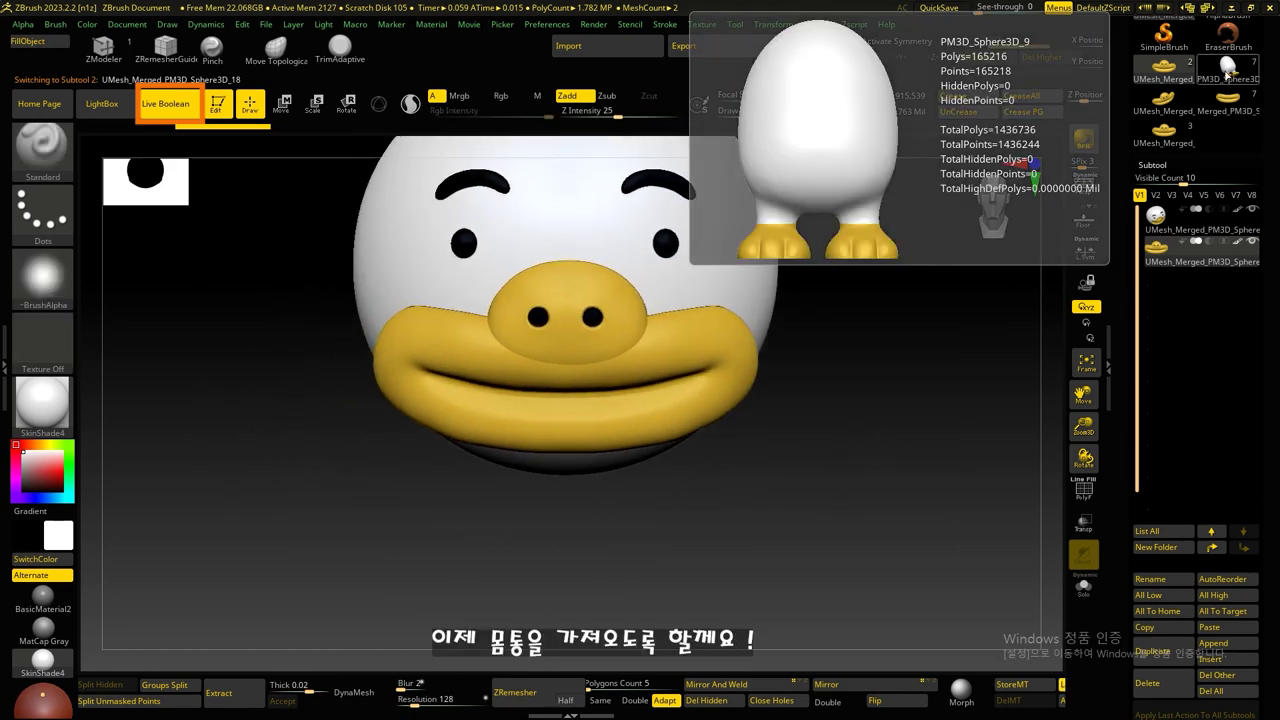
# Step: Copy the body from the original figure, paste it into the head tool, and move it to second place
pyautogui.click(1228, 97)
pyautogui.click(1170, 405)
pyautogui.scroll(-2, 1118, 567)
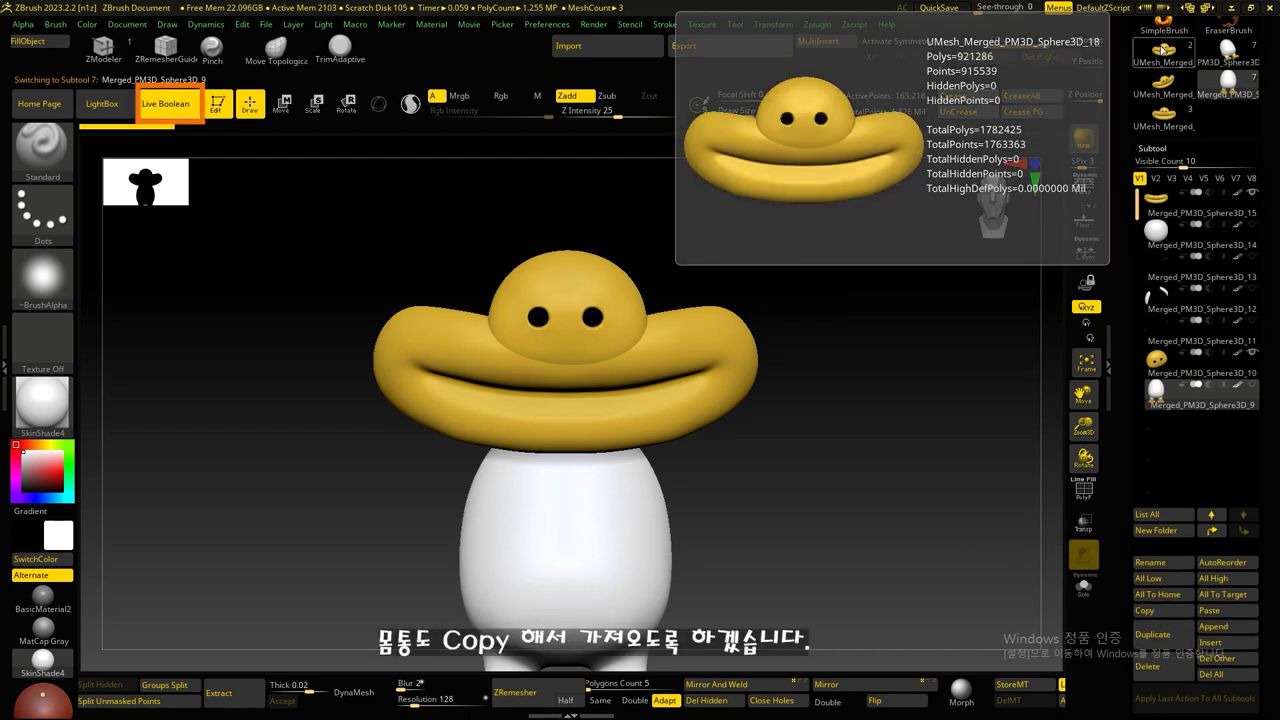
pyautogui.click(1163, 45)
pyautogui.click(1209, 610)
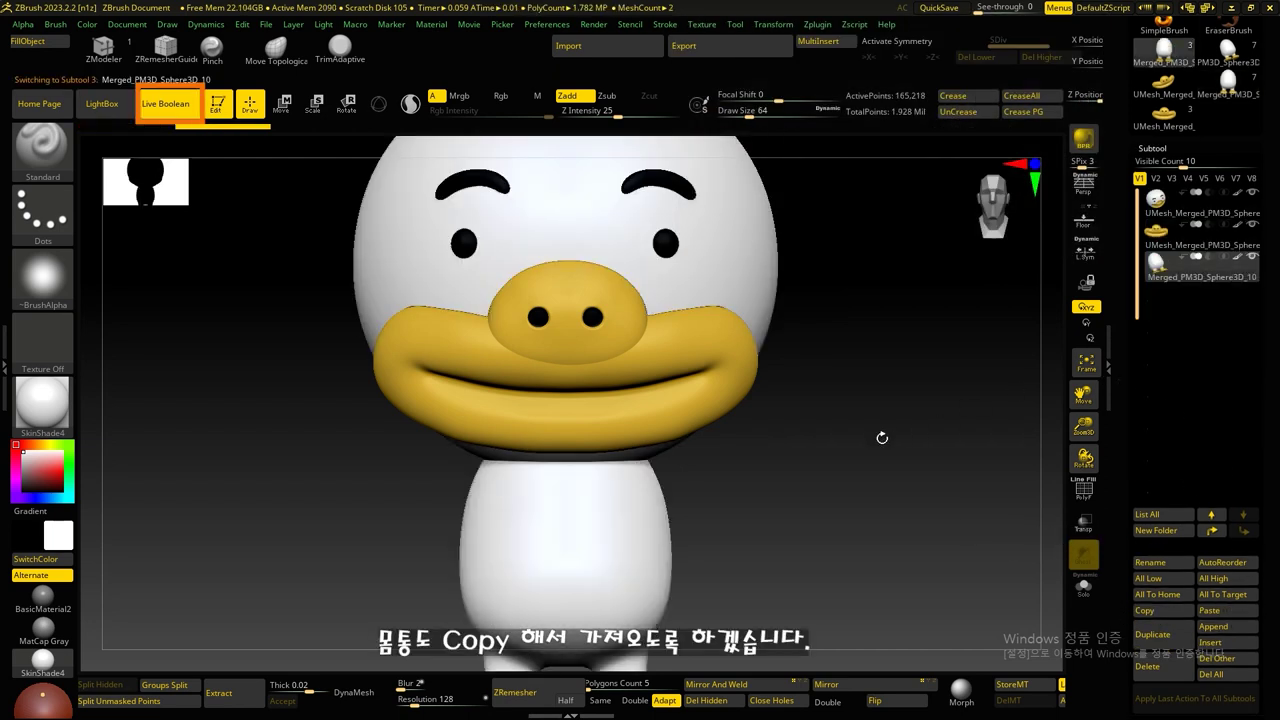
pyautogui.click(1211, 514)
pyautogui.moveTo(1160, 263)
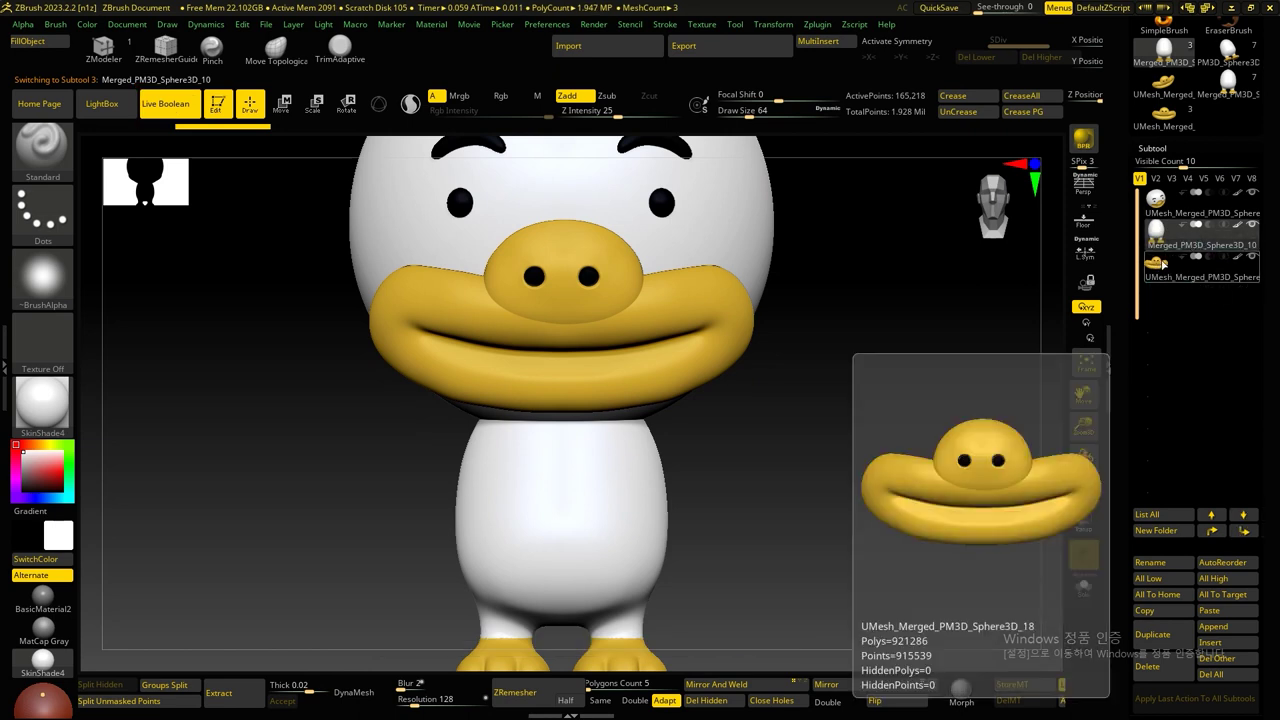
pyautogui.moveTo(949, 377)
pyautogui.keyDown('alt'); pyautogui.mouseDown()
pyautogui.moveTo(907, 329)
pyautogui.moveTo(786, 400)
pyautogui.moveTo(826, 408)
pyautogui.moveTo(843, 405)
pyautogui.moveTo(723, 357)
pyautogui.mouseUp(); pyautogui.keyUp('alt')
# Step: Set the body subtool to Subtract so it carves a socket, and duplicate it
pyautogui.click(1210, 226)
pyautogui.moveTo(909, 340); pyautogui.dragTo(978, 359)
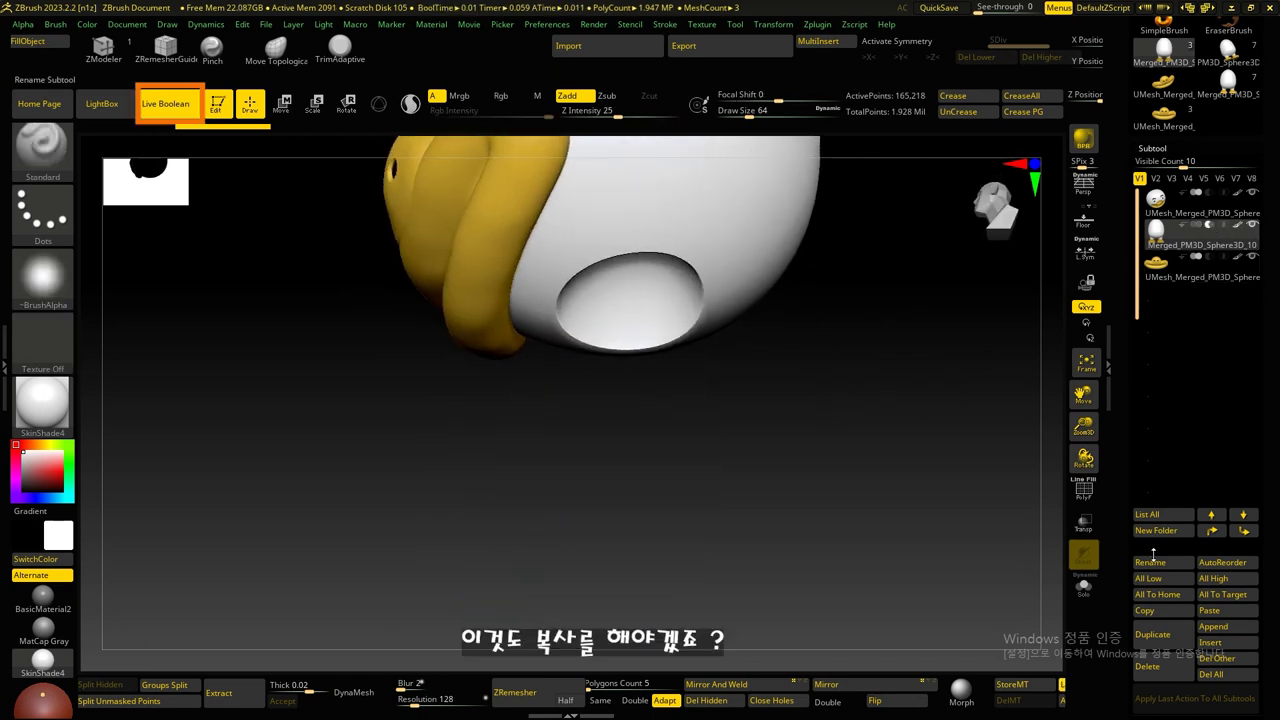
pyautogui.click(1152, 634)
pyautogui.moveTo(894, 337)
pyautogui.mouseDown()
pyautogui.moveTo(1046, 314)
pyautogui.moveTo(1047, 357)
pyautogui.mouseUp()
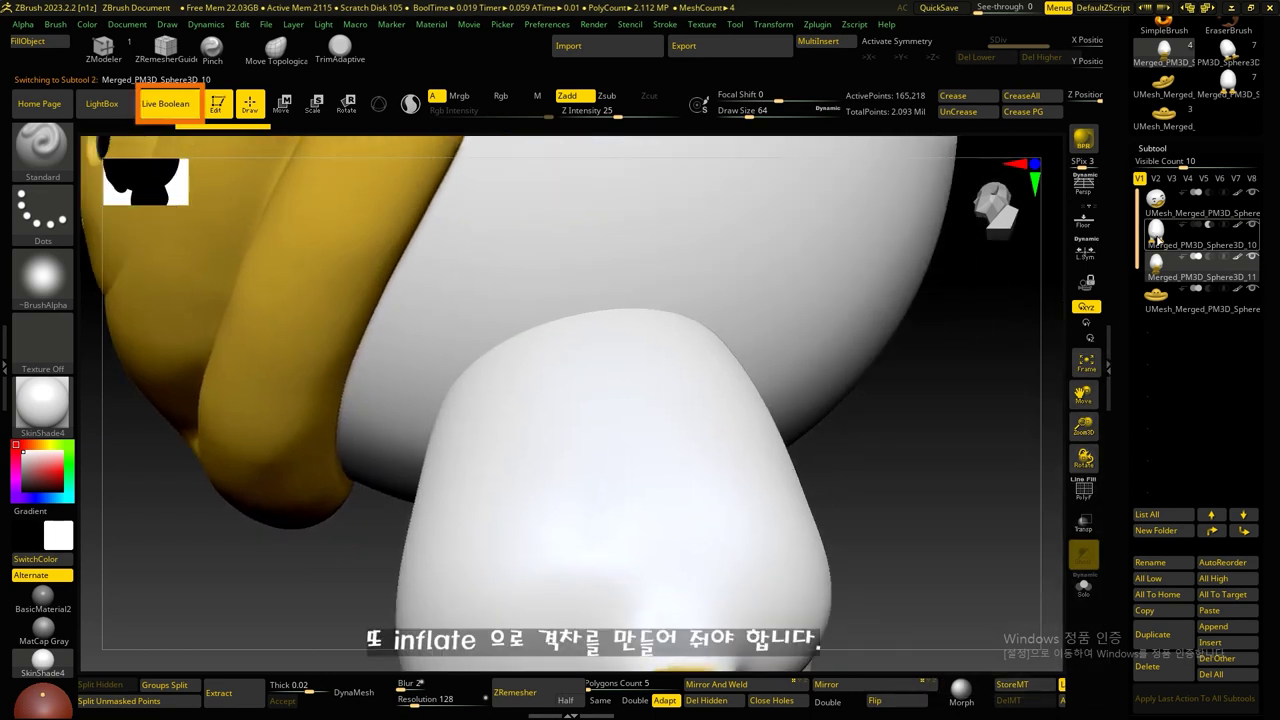
# Step: Hide the head, turn on transparency, and inflate the original body slightly
pyautogui.click(1157, 232)
pyautogui.click(1252, 193)
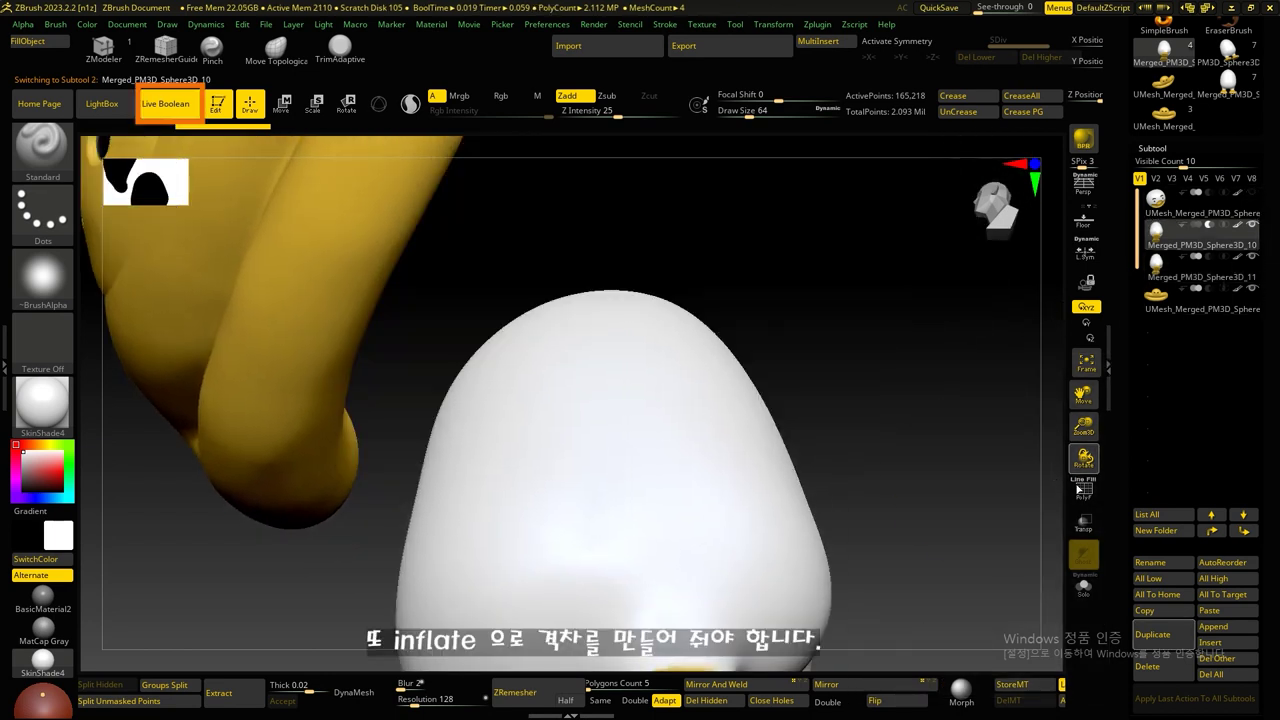
pyautogui.click(1083, 522)
pyautogui.moveTo(880, 420)
pyautogui.mouseDown()
pyautogui.moveTo(828, 362)
pyautogui.moveTo(924, 536)
pyautogui.moveTo(748, 213)
pyautogui.mouseUp()
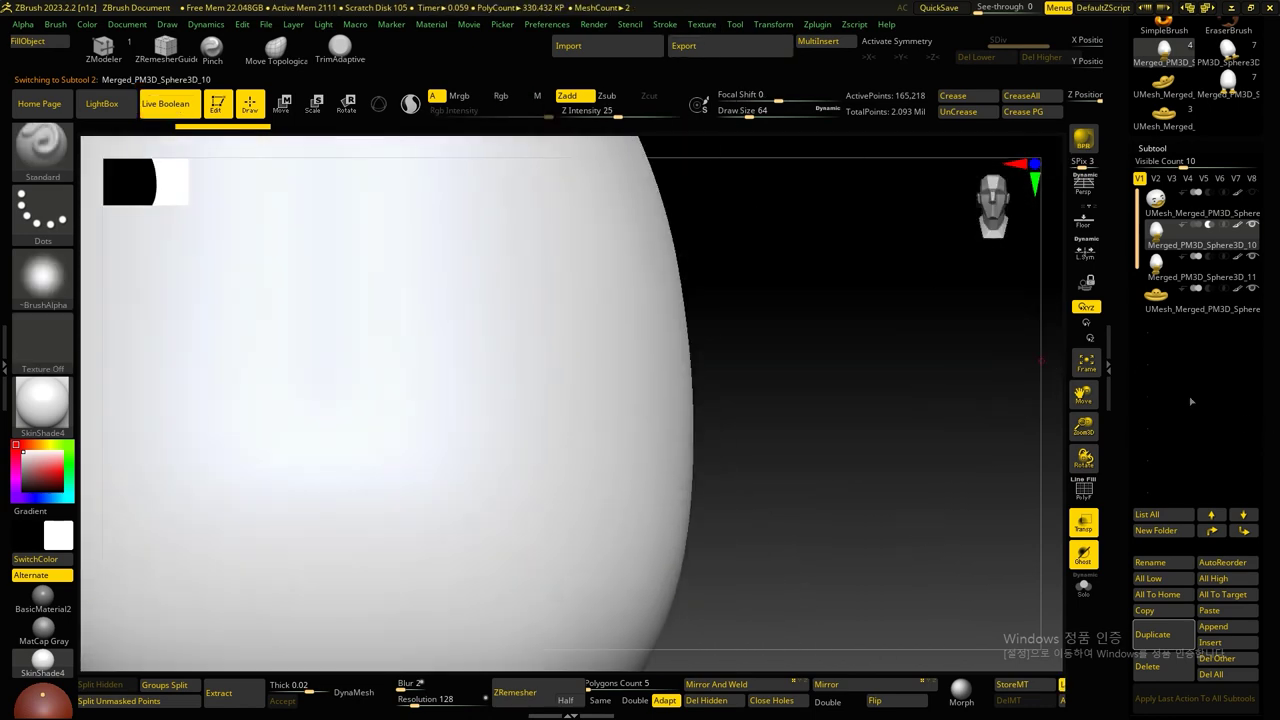
pyautogui.moveTo(1274, 451); pyautogui.dragTo(1278, 380)
pyautogui.scroll(-5, 1258, 290)
pyautogui.scroll(-5, 1230, 330)
pyautogui.moveTo(1195, 385); pyautogui.dragTo(1228, 390)
pyautogui.moveTo(886, 309)
pyautogui.mouseDown()
pyautogui.moveTo(792, 495)
pyautogui.moveTo(711, 395)
pyautogui.moveTo(829, 557)
pyautogui.moveTo(743, 374)
pyautogui.moveTo(771, 331)
pyautogui.moveTo(836, 366)
pyautogui.moveTo(706, 380)
pyautogui.moveTo(749, 366)
pyautogui.mouseUp()
# Step: Measure the gap with a transpose line, inflate the body by 4 more, and turn transparency off
pyautogui.press('w')
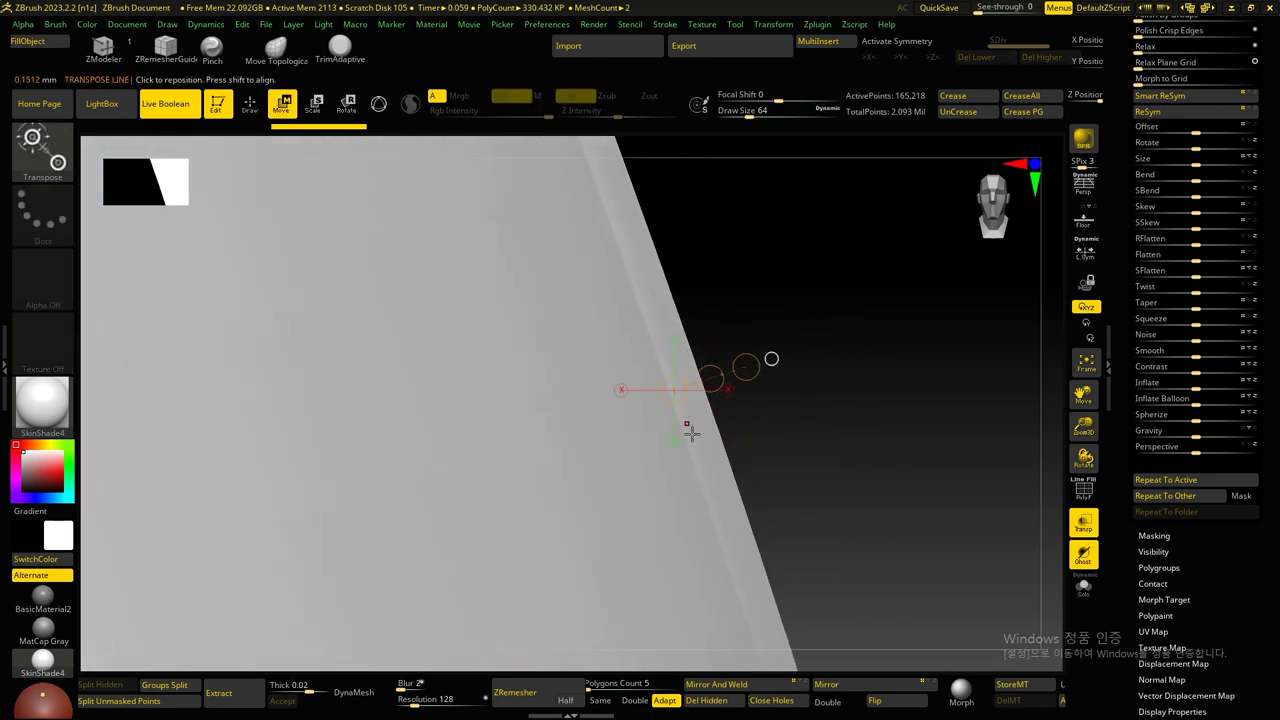
pyautogui.moveTo(680, 434); pyautogui.dragTo(763, 411)
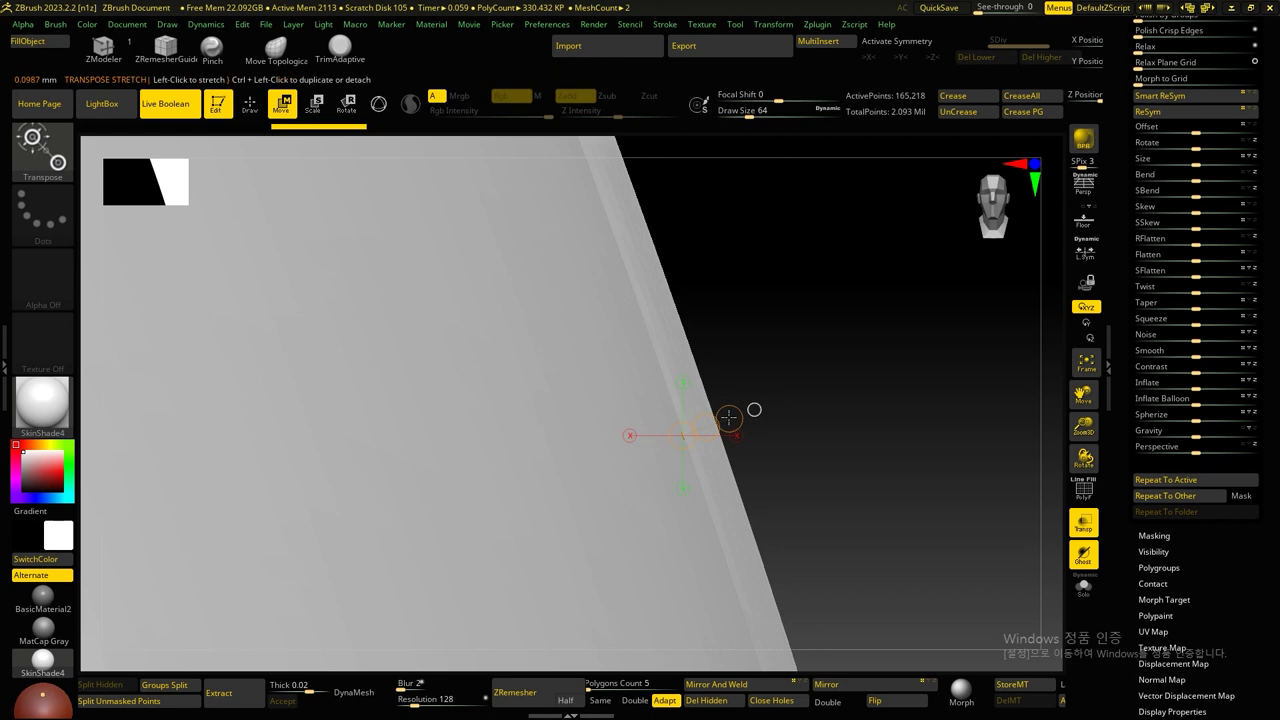
pyautogui.click(1205, 387)
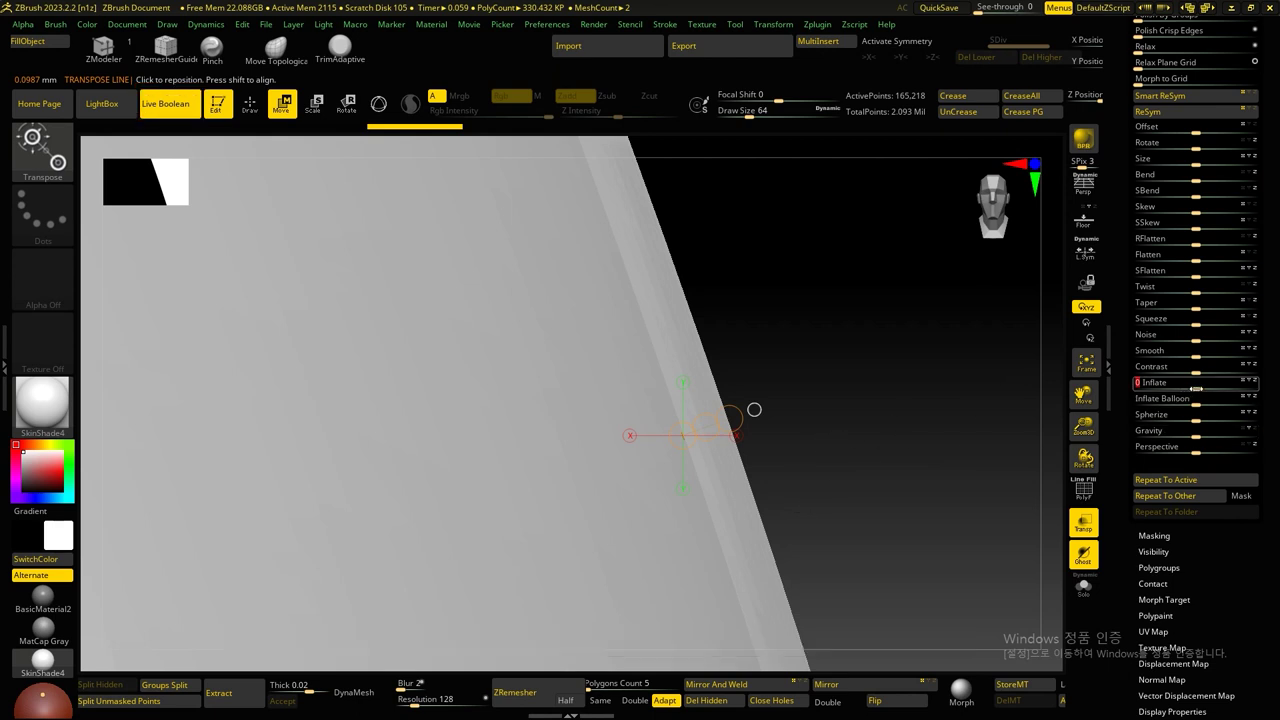
pyautogui.moveTo(1196, 387); pyautogui.dragTo(1200, 388)
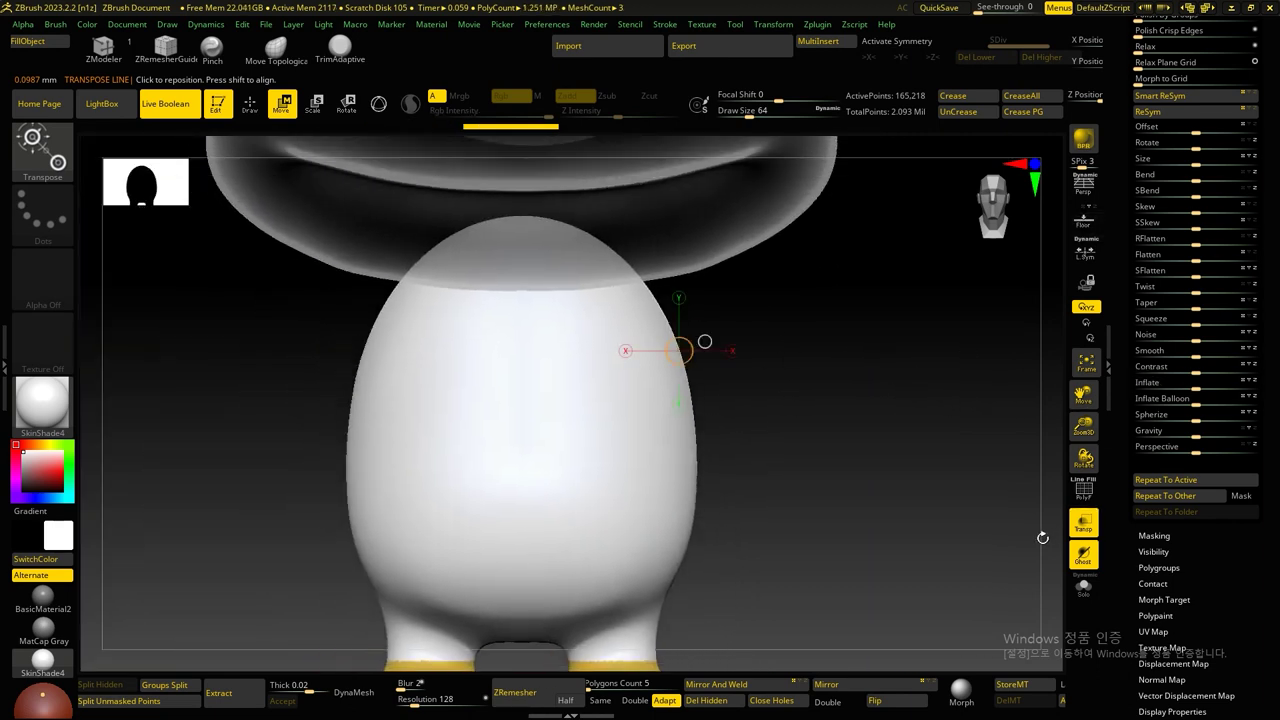
pyautogui.click(1086, 530)
# Step: Bake the socketed head into a single 831,530-poly boolean mesh and open it as the active tool
pyautogui.scroll(10, 1127, 318)
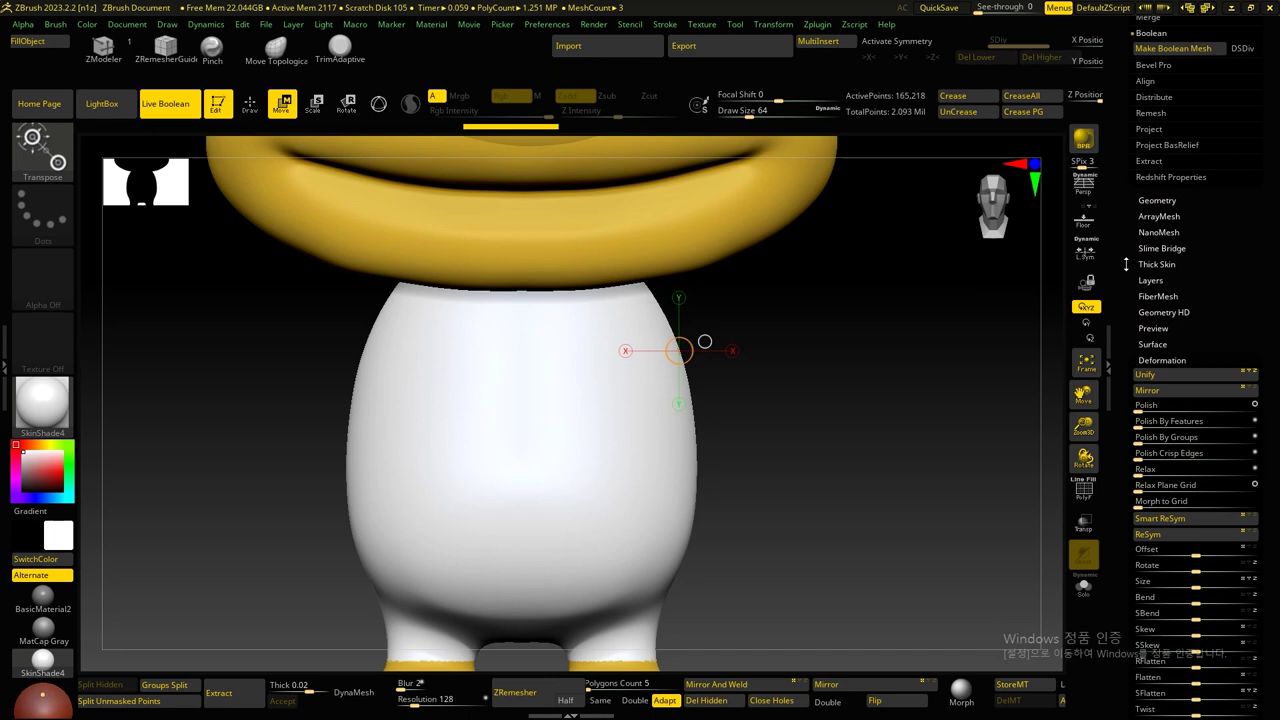
pyautogui.scroll(5, 1127, 318)
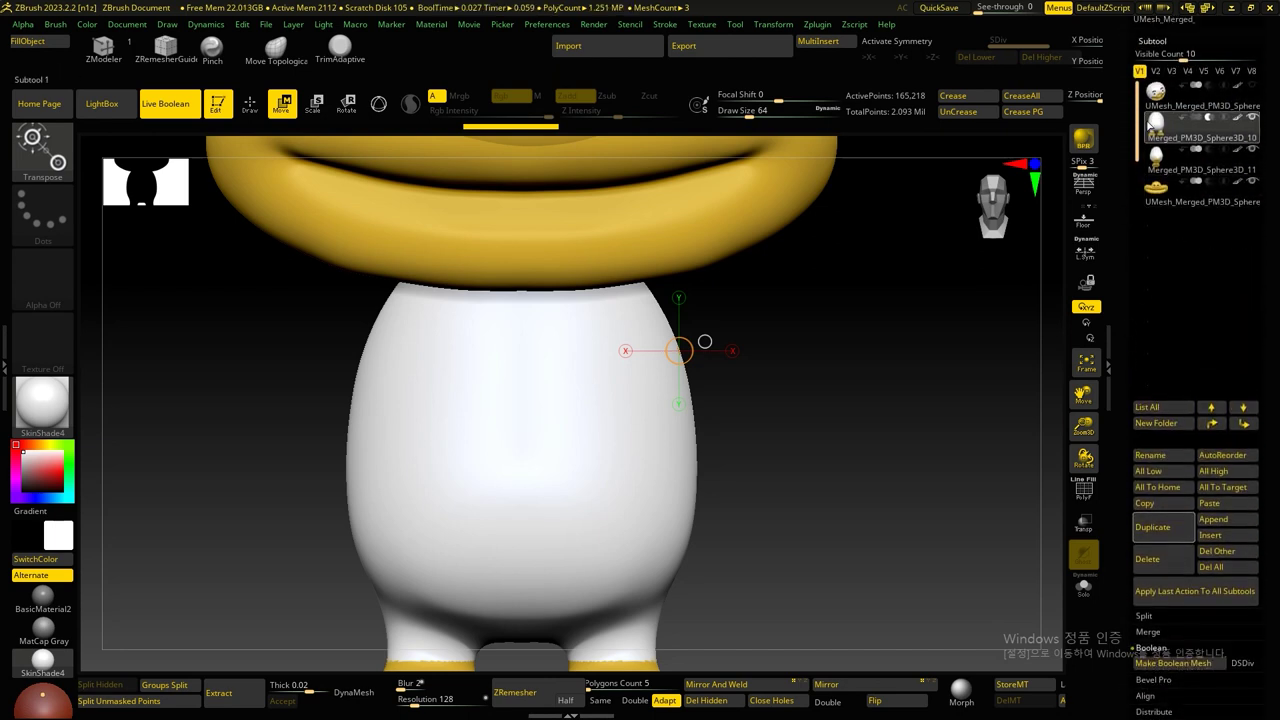
pyautogui.moveTo(1120, 121); pyautogui.dragTo(1118, 140)
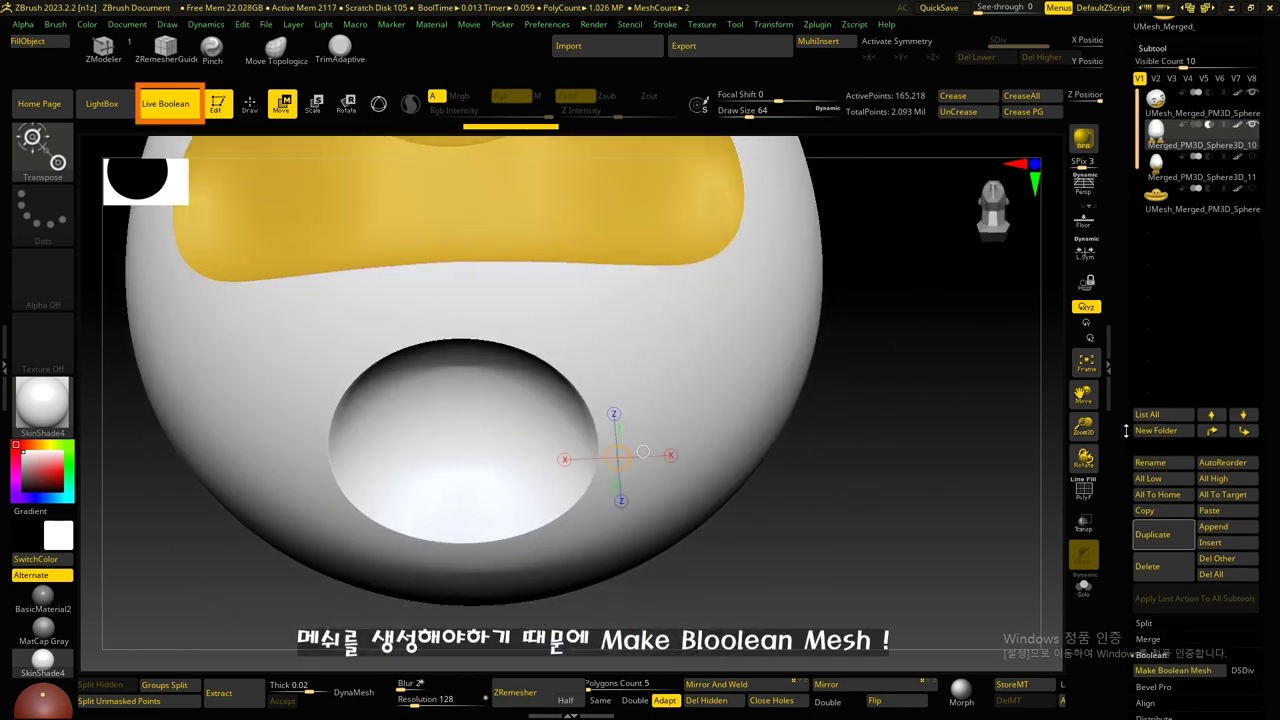
pyautogui.scroll(-3, 1127, 441)
pyautogui.click(1165, 513)
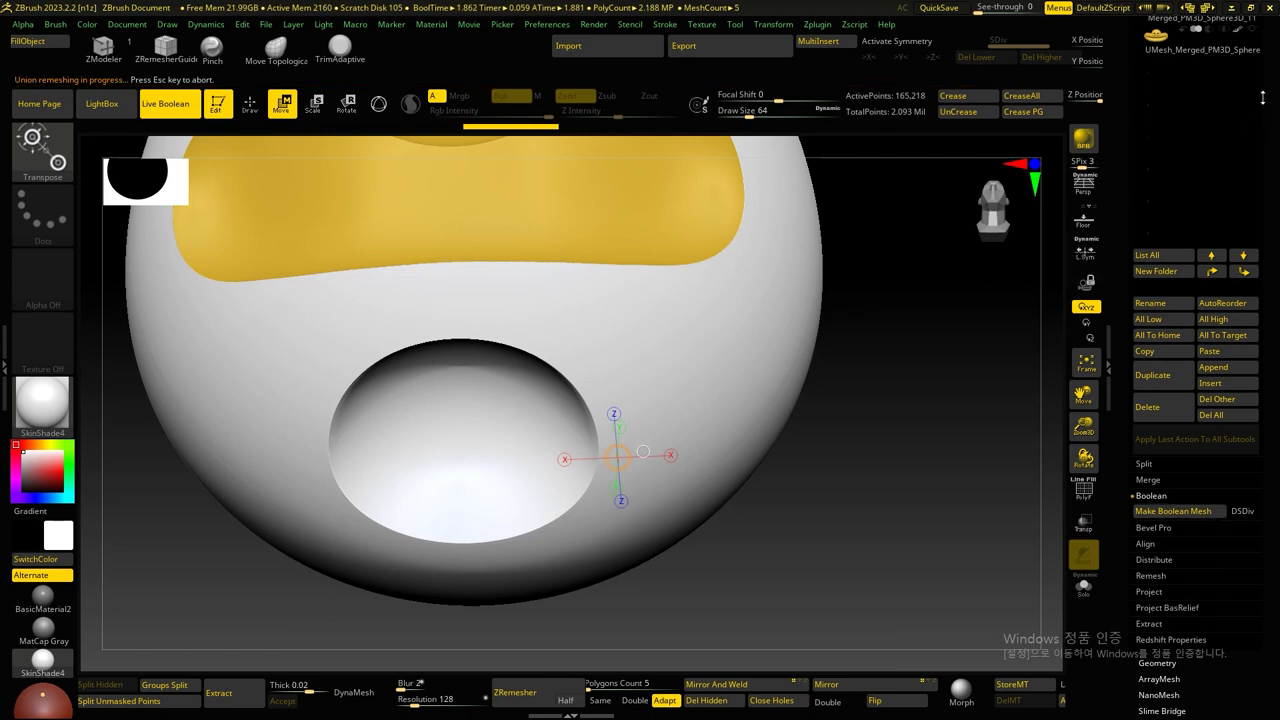
pyautogui.scroll(4, 1270, 200)
pyautogui.scroll(1, 1278, 200)
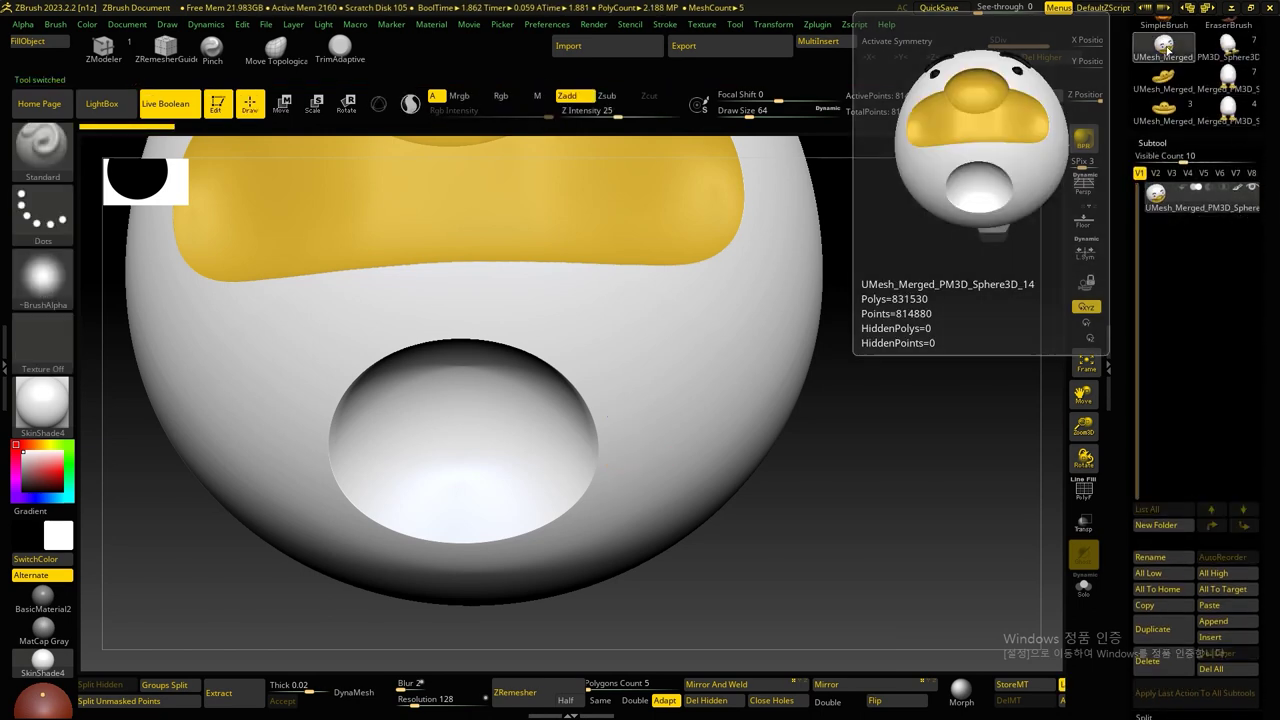
pyautogui.click(1163, 48)
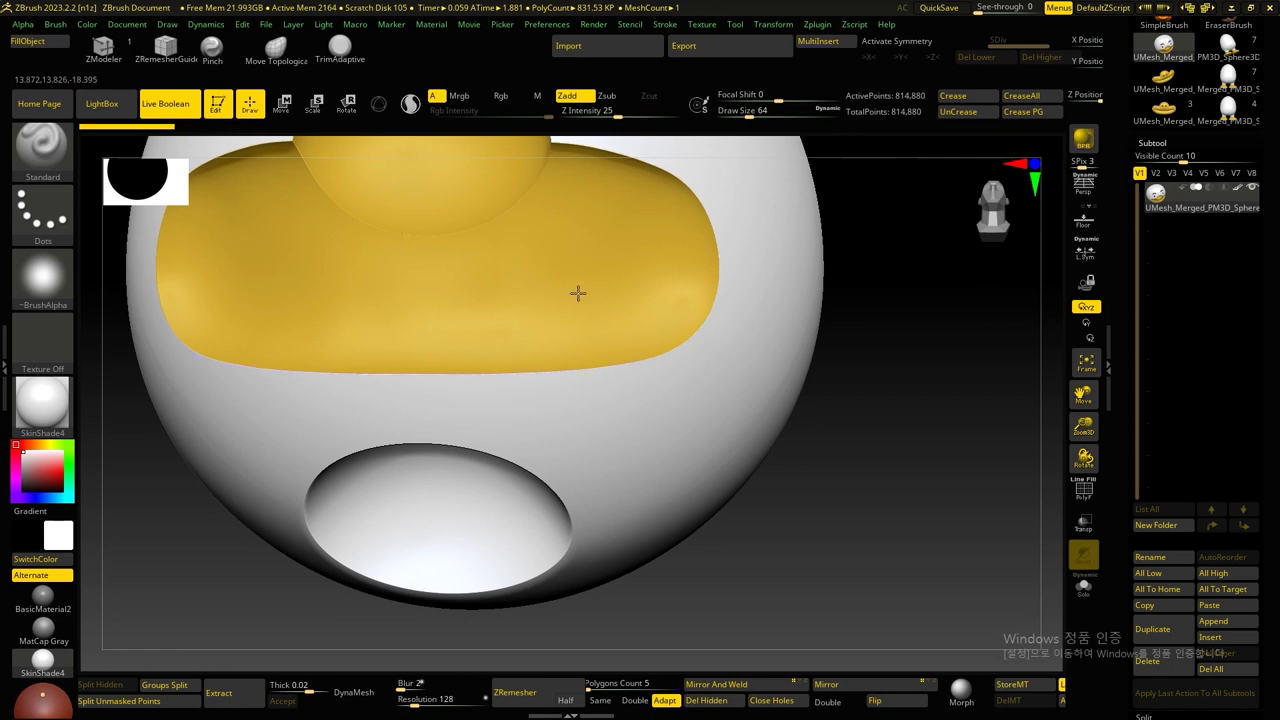
pyautogui.moveTo(897, 420)
pyautogui.mouseDown()
pyautogui.moveTo(863, 443)
pyautogui.moveTo(840, 423)
pyautogui.moveTo(894, 331)
pyautogui.moveTo(922, 461)
pyautogui.moveTo(935, 458)
pyautogui.mouseUp()
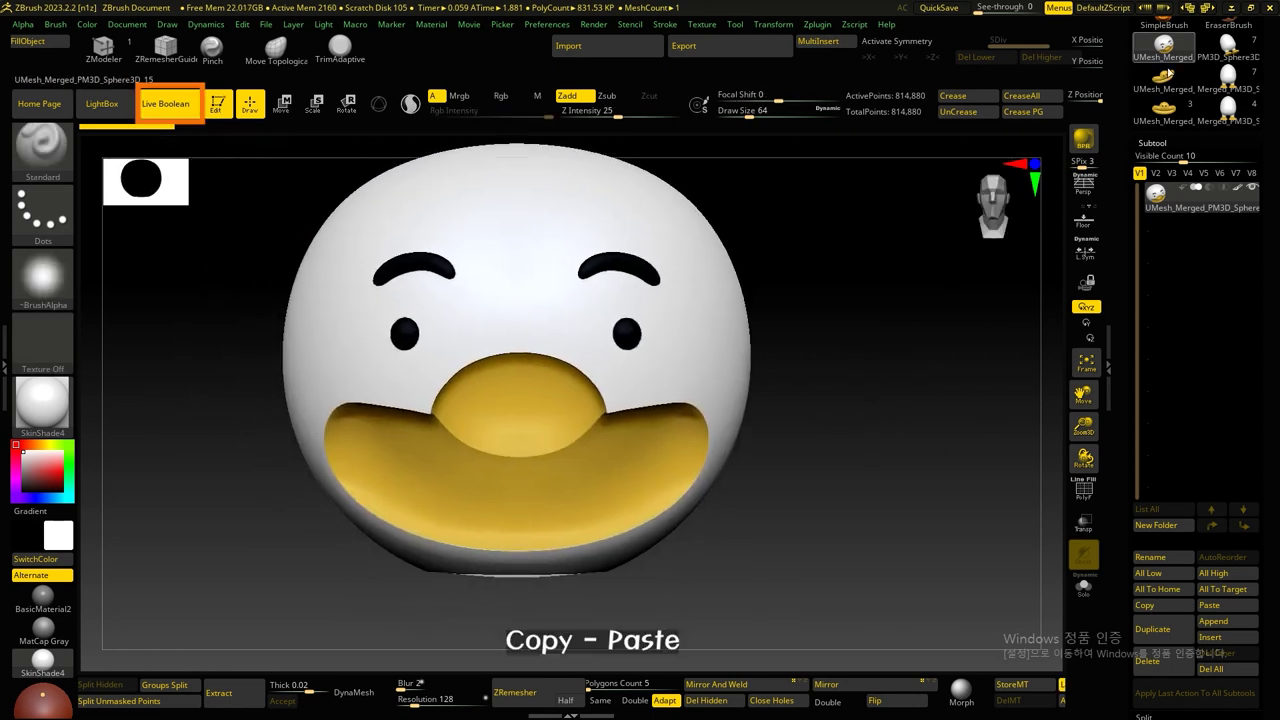
# Step: Paste the baked head into the duck model and delete the old leftover head subtools
pyautogui.click(1212, 605)
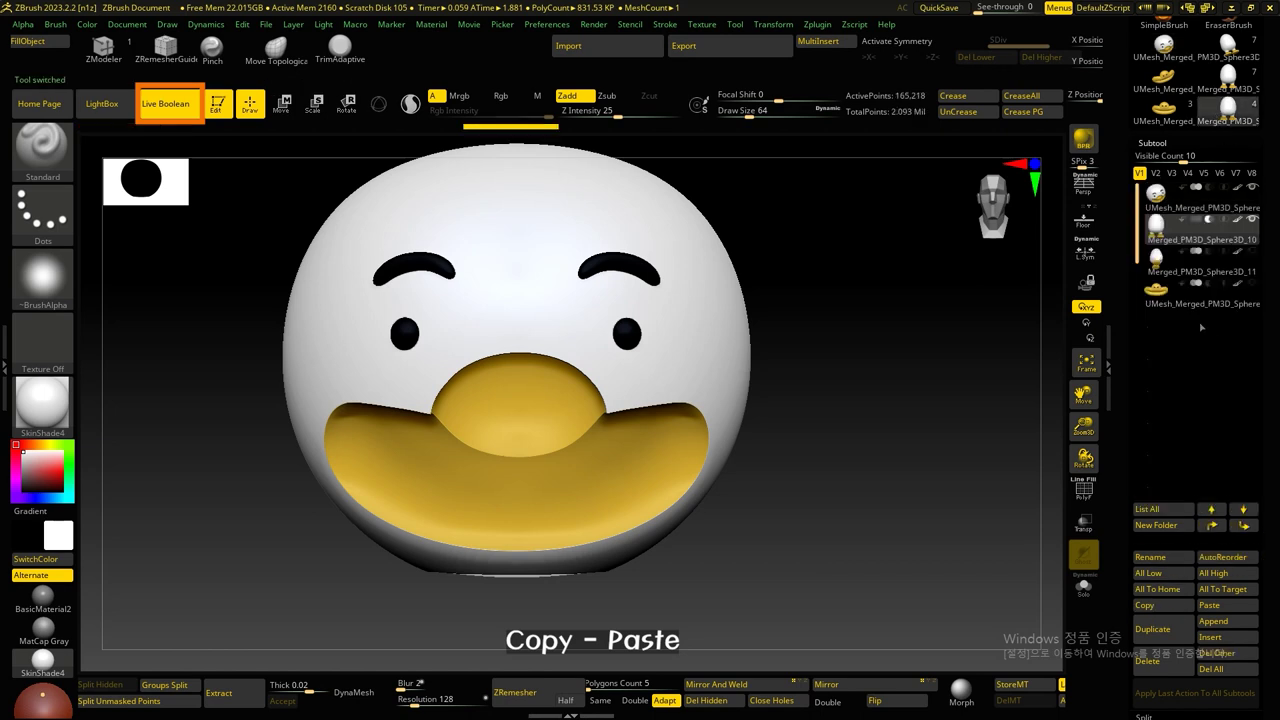
pyautogui.click(1224, 608)
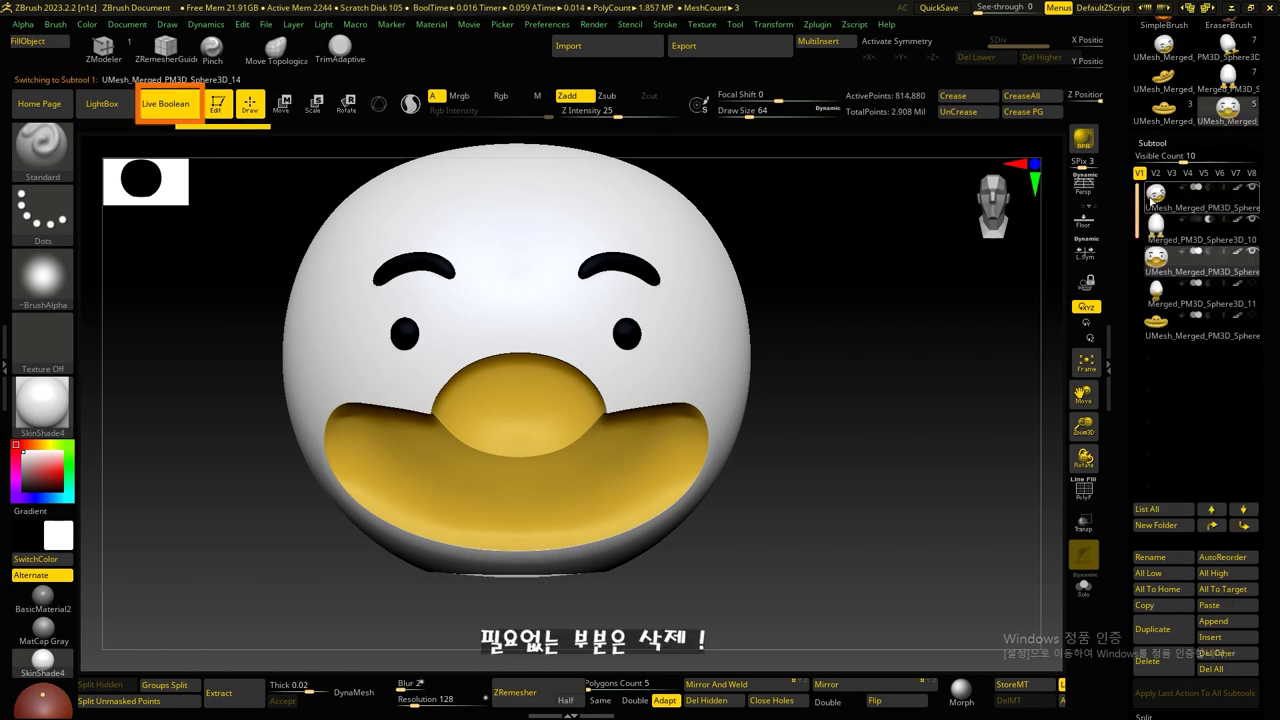
pyautogui.click(1158, 256)
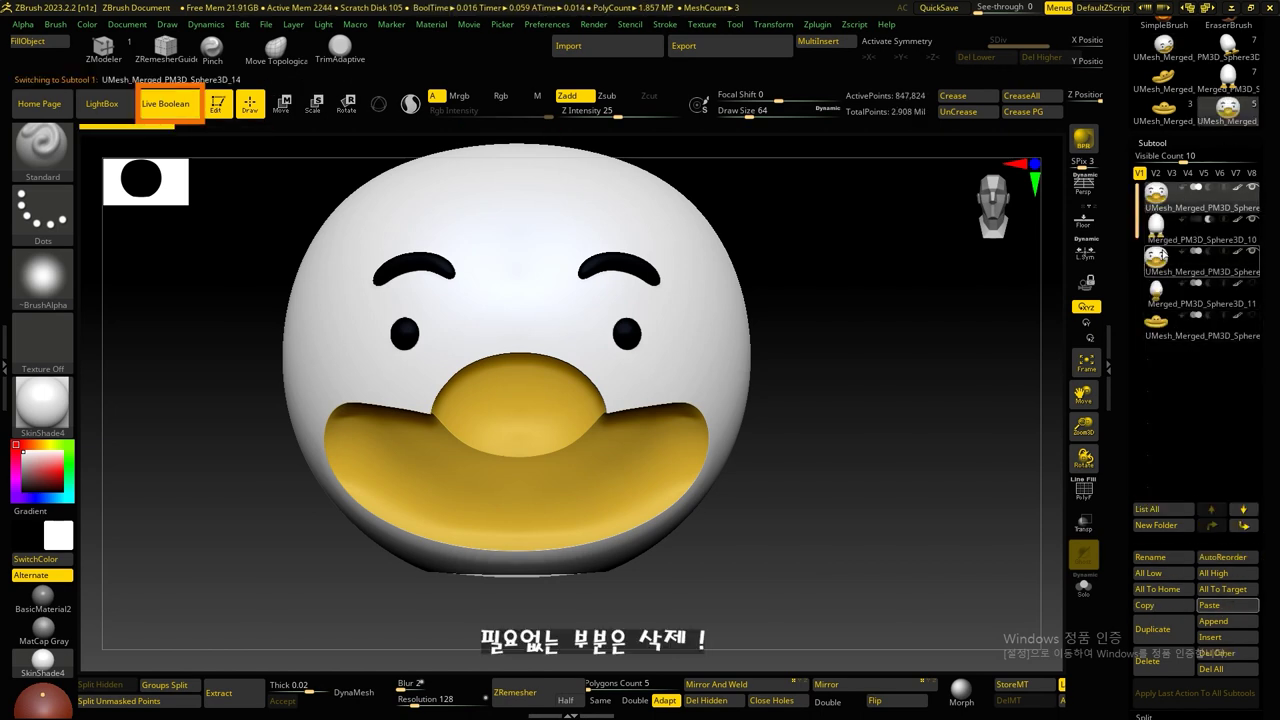
pyautogui.click(1156, 660)
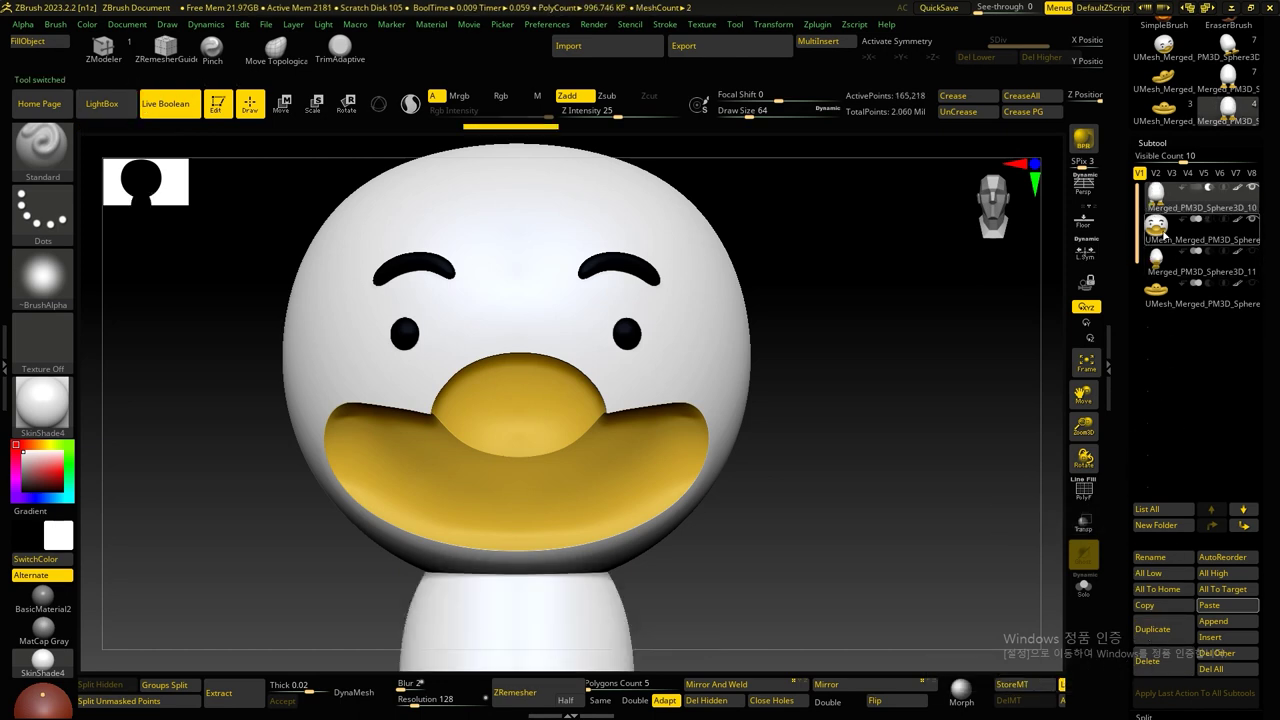
pyautogui.click(1148, 662)
pyautogui.moveTo(1000, 380)
pyautogui.mouseDown()
pyautogui.moveTo(886, 400)
pyautogui.moveTo(895, 349)
pyautogui.moveTo(814, 403)
pyautogui.mouseUp()
pyautogui.click(1167, 268)
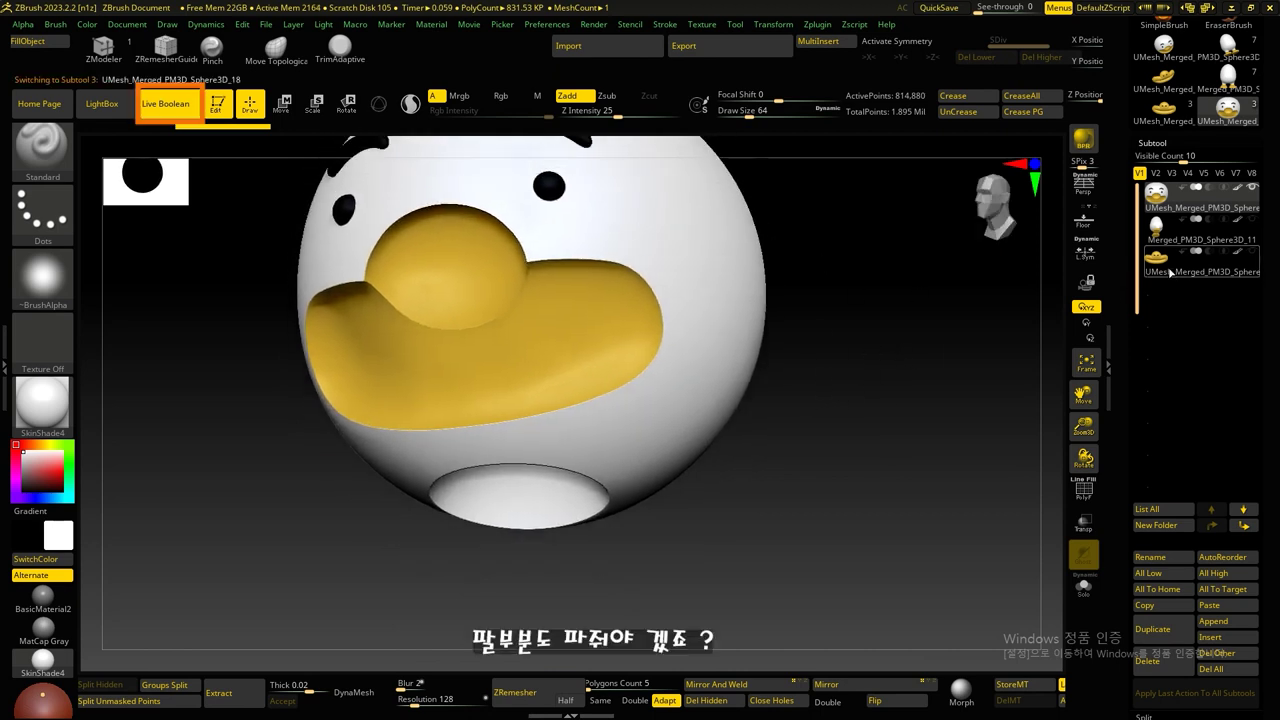
# Step: Copy the arms subtool from the original pieces tool and paste it into the duck model
pyautogui.click(1166, 237)
pyautogui.moveTo(820, 409)
pyautogui.mouseDown()
pyautogui.moveTo(900, 343)
pyautogui.moveTo(820, 397)
pyautogui.moveTo(750, 398)
pyautogui.moveTo(755, 428)
pyautogui.mouseUp()
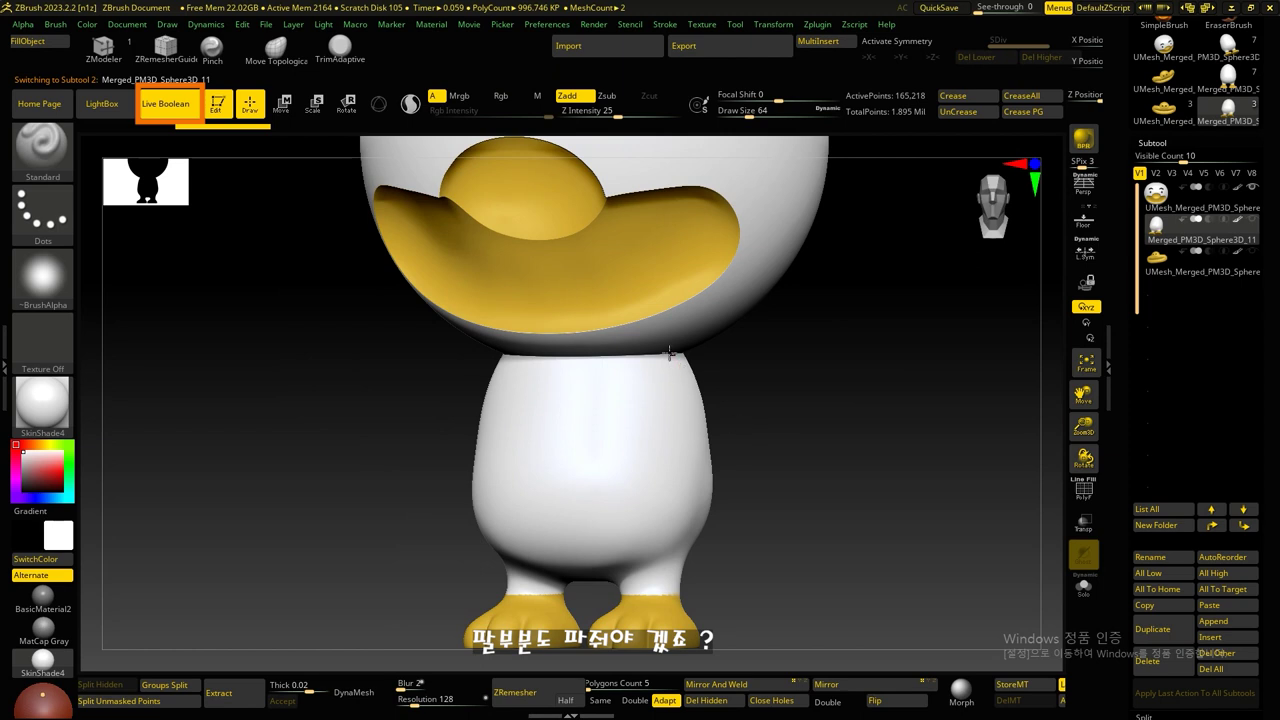
pyautogui.moveTo(673, 352); pyautogui.dragTo(823, 406)
pyautogui.click(1175, 120)
pyautogui.moveTo(1228, 108)
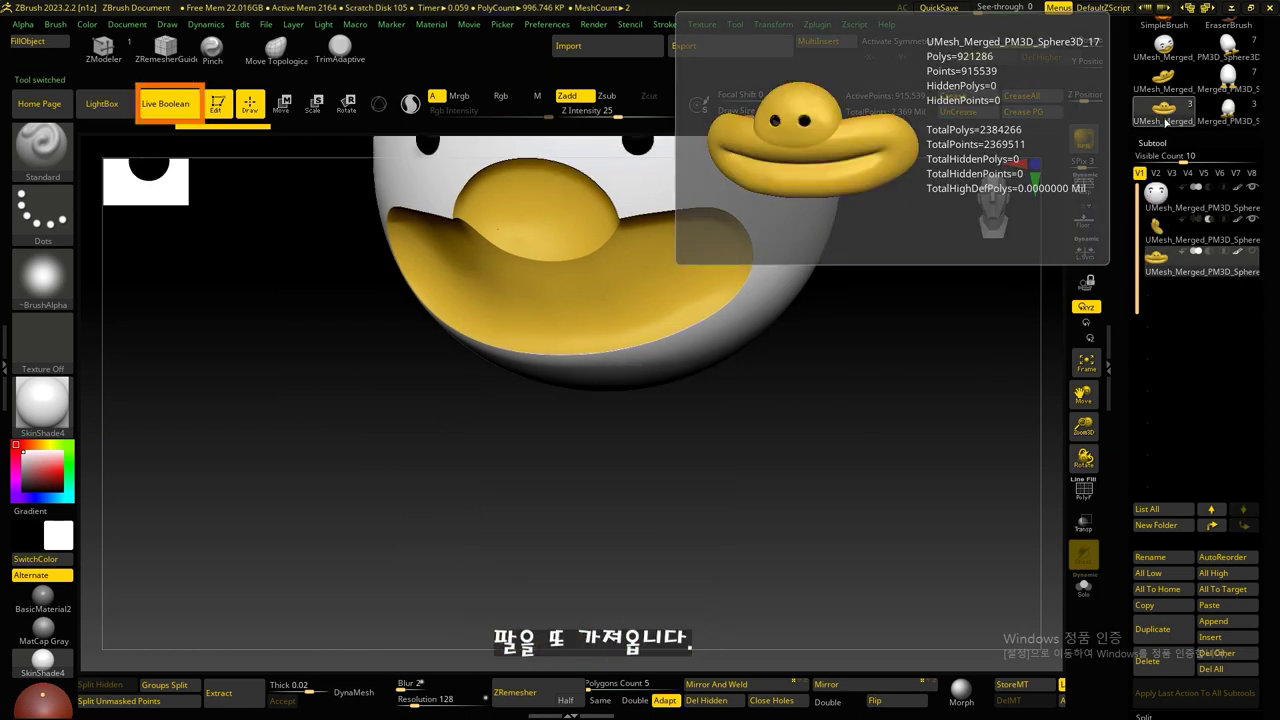
pyautogui.click(1229, 107)
pyautogui.click(1160, 292)
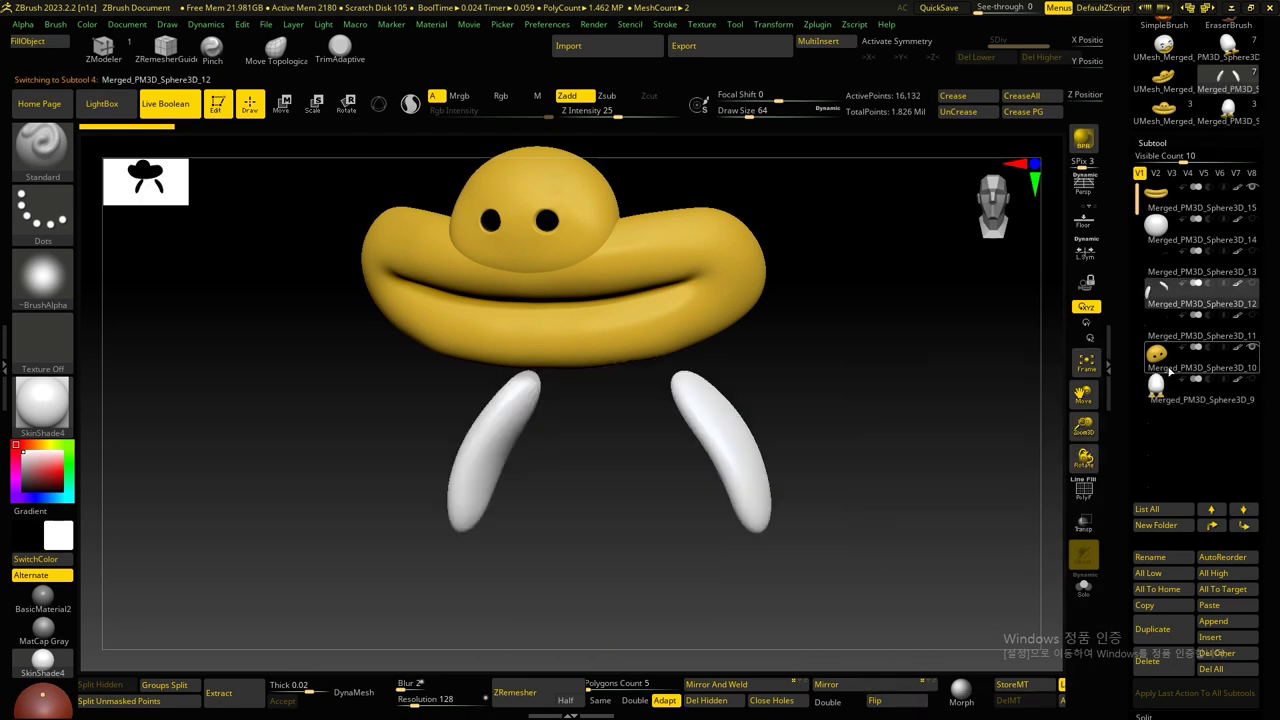
pyautogui.click(1228, 106)
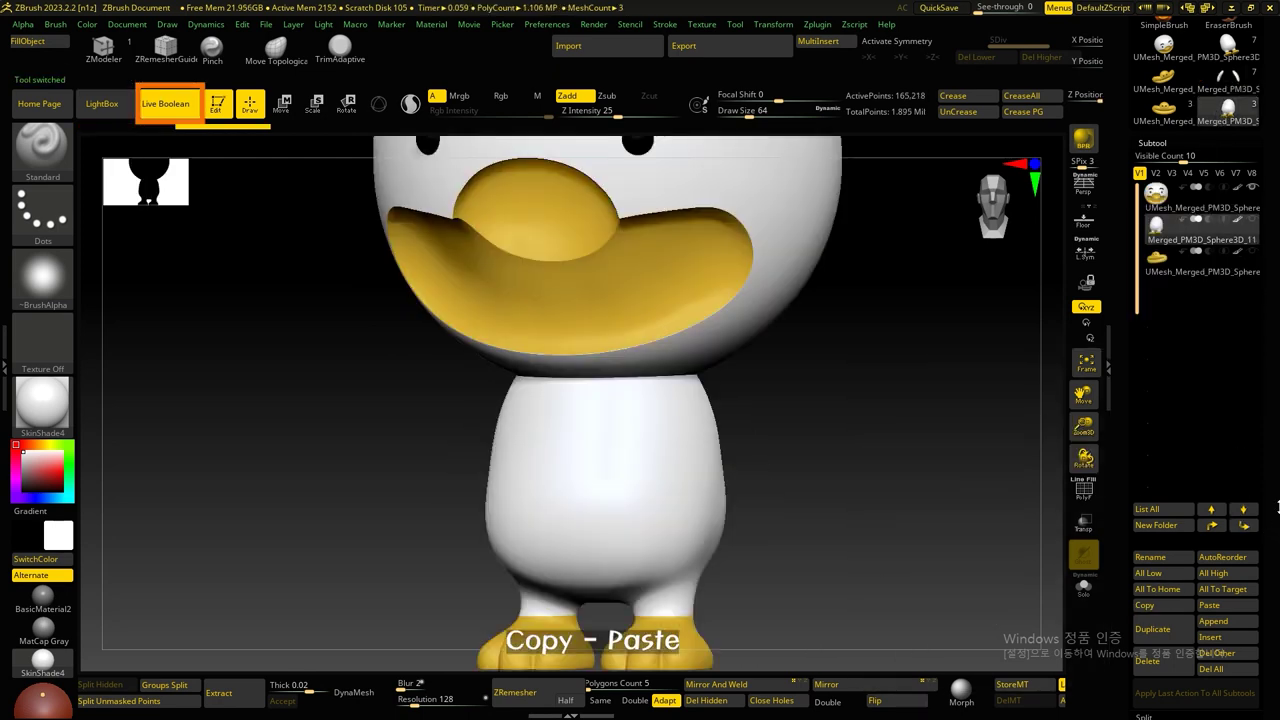
pyautogui.click(1210, 606)
# Step: Duplicate the arms and hide the head and body to isolate the two arm copies
pyautogui.moveTo(1008, 520)
pyautogui.mouseDown()
pyautogui.moveTo(893, 453)
pyautogui.moveTo(897, 423)
pyautogui.moveTo(925, 402)
pyautogui.mouseUp()
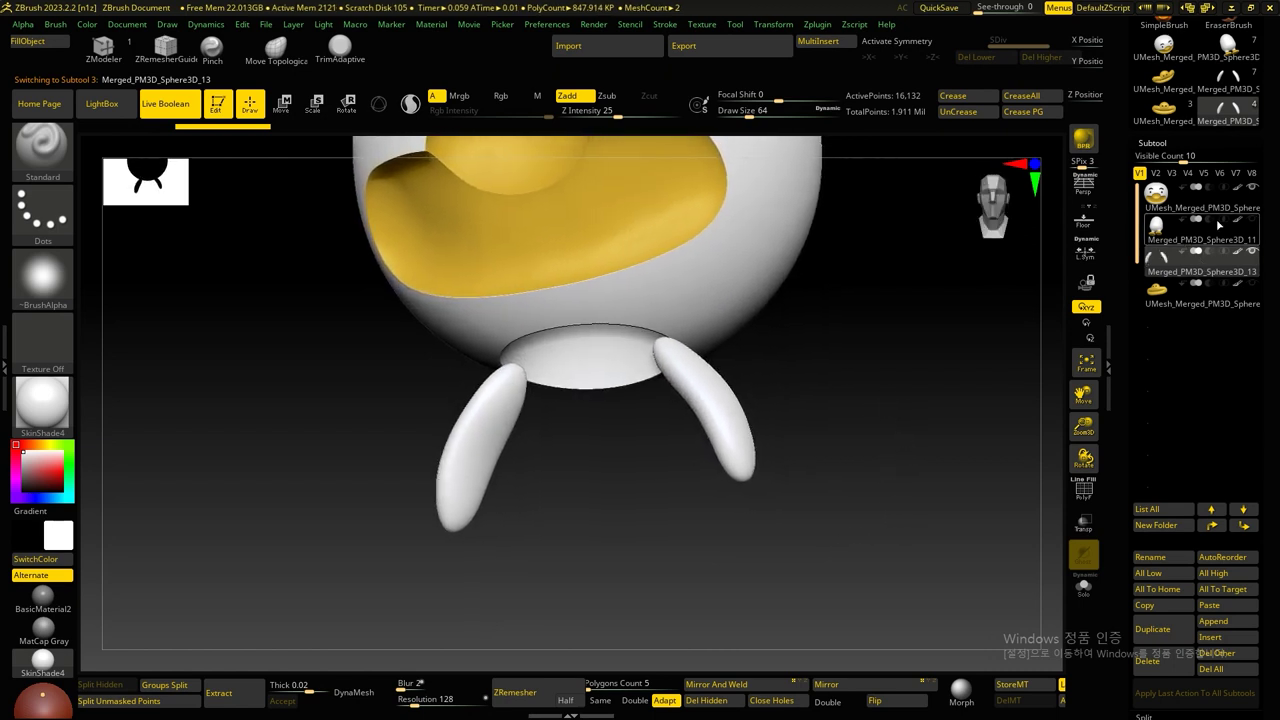
pyautogui.click(1251, 220)
pyautogui.click(1252, 283)
pyautogui.moveTo(951, 426)
pyautogui.mouseDown()
pyautogui.moveTo(887, 457)
pyautogui.moveTo(838, 456)
pyautogui.moveTo(871, 420)
pyautogui.moveTo(891, 457)
pyautogui.moveTo(863, 354)
pyautogui.mouseUp()
pyautogui.click(1252, 251)
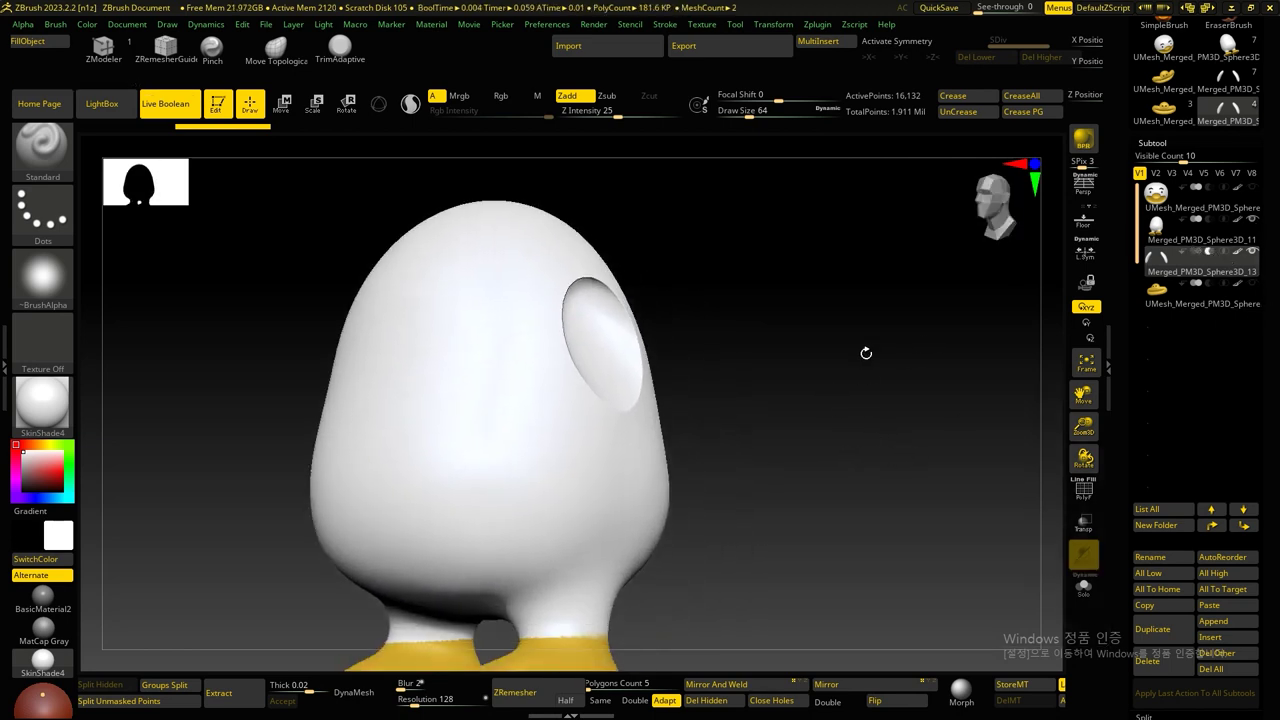
pyautogui.click(1152, 629)
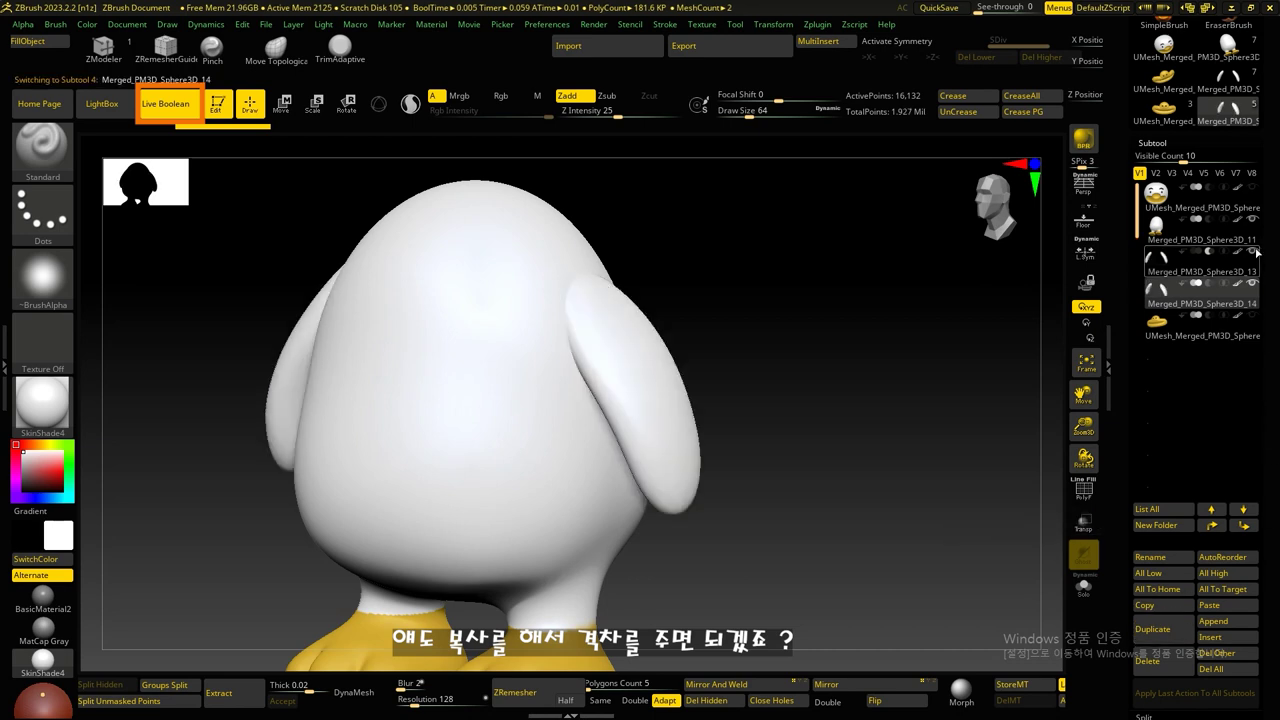
pyautogui.keyDown('shift'); pyautogui.click(1254, 251); pyautogui.keyUp('shift')
pyautogui.moveTo(1097, 450)
pyautogui.mouseDown()
pyautogui.moveTo(851, 417)
pyautogui.moveTo(870, 377)
pyautogui.moveTo(880, 409)
pyautogui.moveTo(749, 377)
pyautogui.moveTo(806, 400)
pyautogui.mouseUp()
pyautogui.scroll(-5, 1128, 461)
# Step: Inflate the arm copy to about 41, checking the roughly 0.1 mm gap with the Transpose line
pyautogui.scroll(-5, 1127, 400)
pyautogui.scroll(-5, 1126, 330)
pyautogui.scroll(-3, 1124, 258)
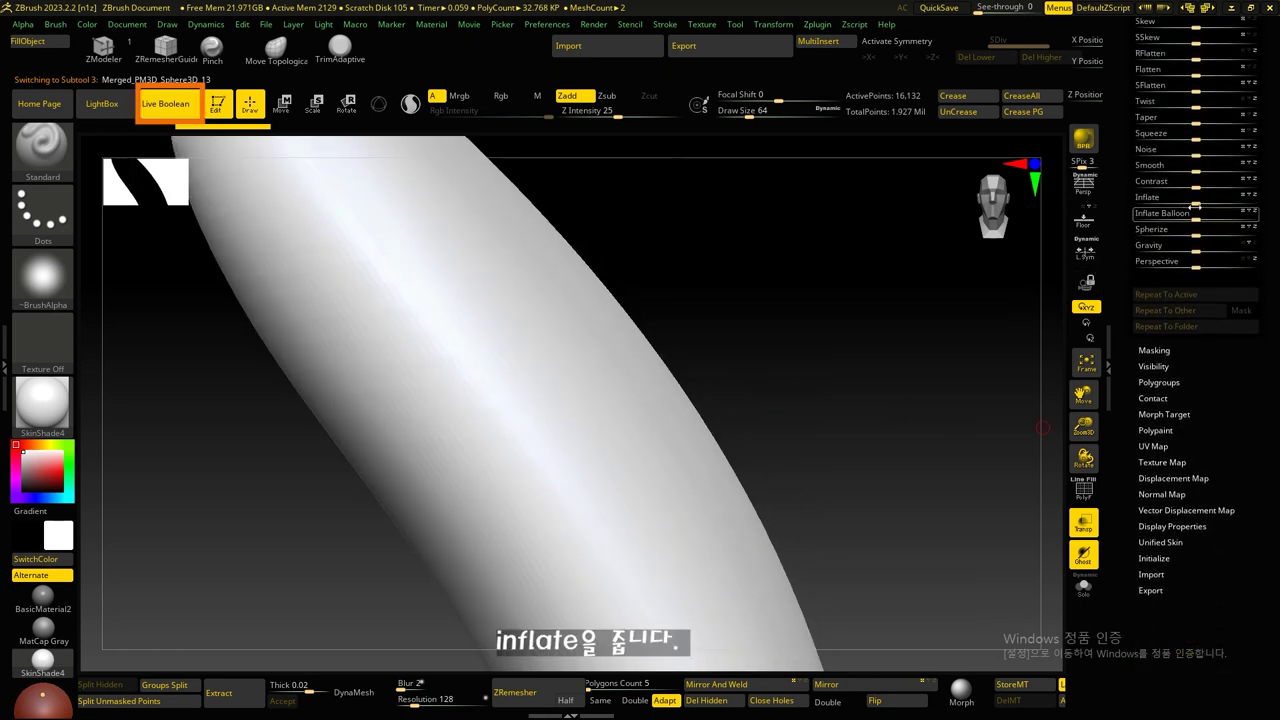
pyautogui.moveTo(1196, 196); pyautogui.dragTo(1235, 197)
pyautogui.moveTo(869, 297)
pyautogui.keyDown('alt'); pyautogui.mouseDown()
pyautogui.moveTo(922, 303)
pyautogui.moveTo(757, 351)
pyautogui.moveTo(789, 429)
pyautogui.moveTo(1043, 263)
pyautogui.moveTo(961, 394)
pyautogui.moveTo(537, 331)
pyautogui.mouseUp(); pyautogui.keyUp('alt')
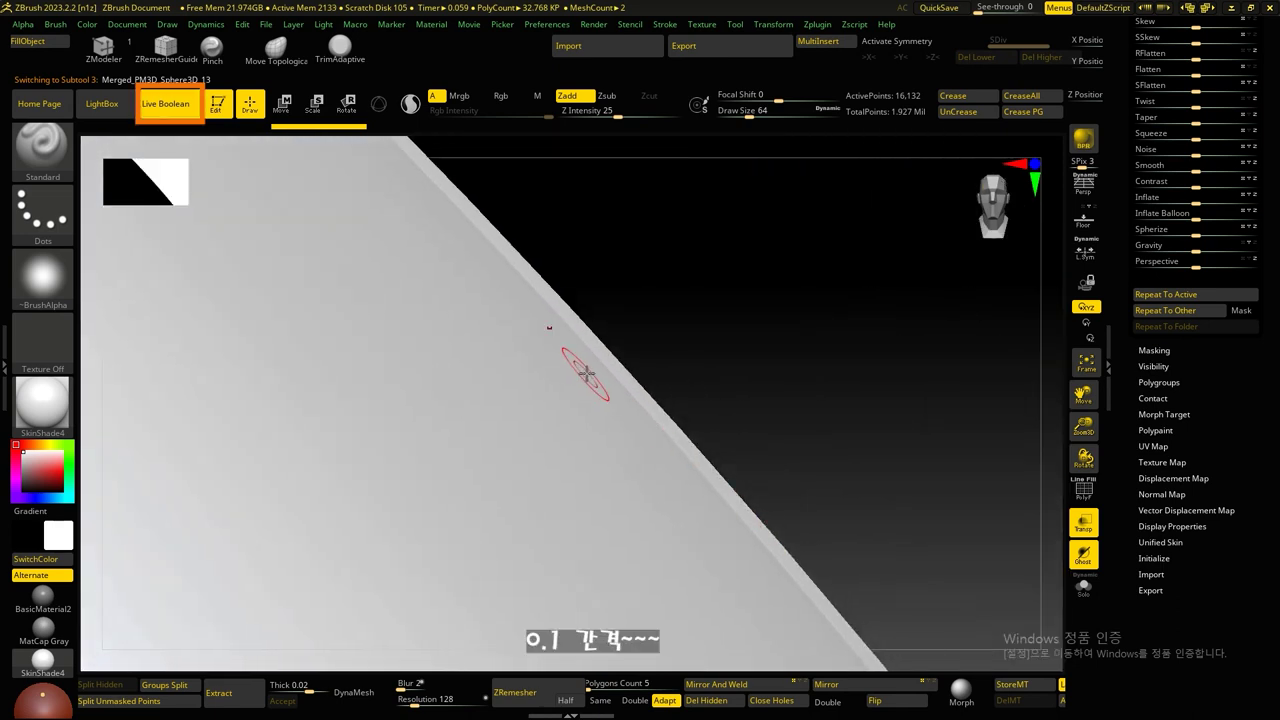
pyautogui.press('w')
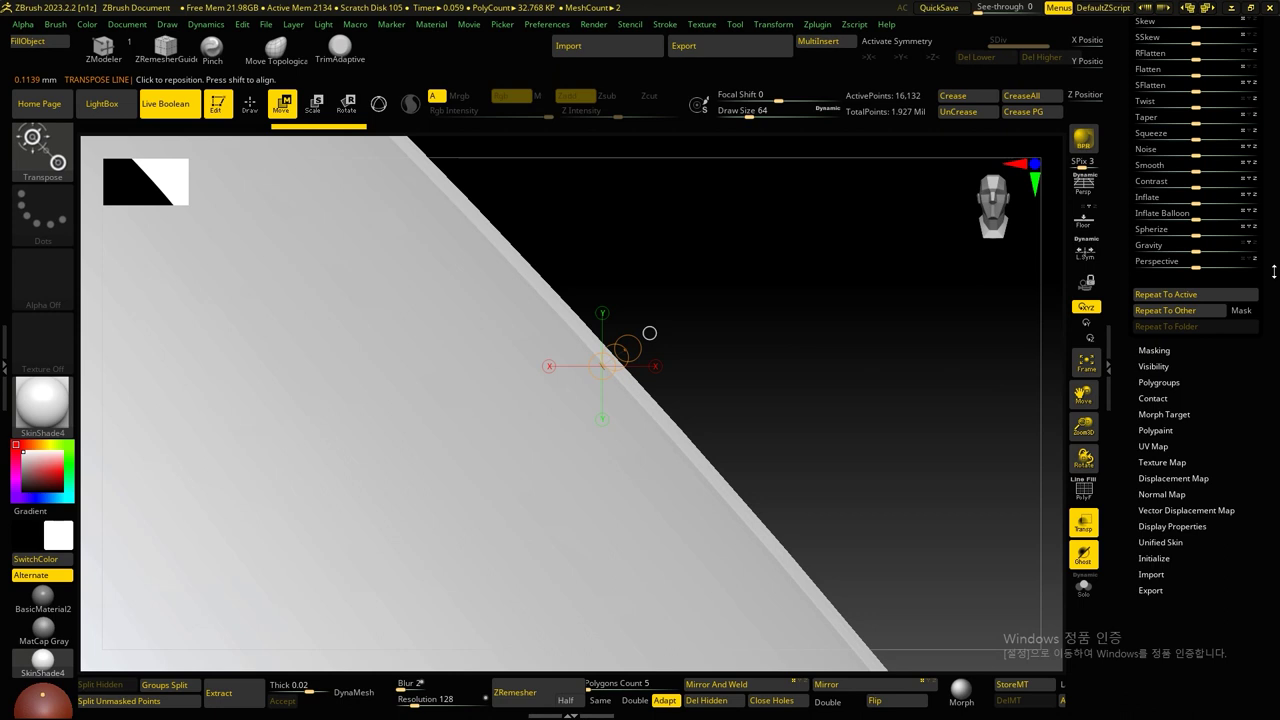
pyautogui.moveTo(1196, 203); pyautogui.dragTo(1221, 203)
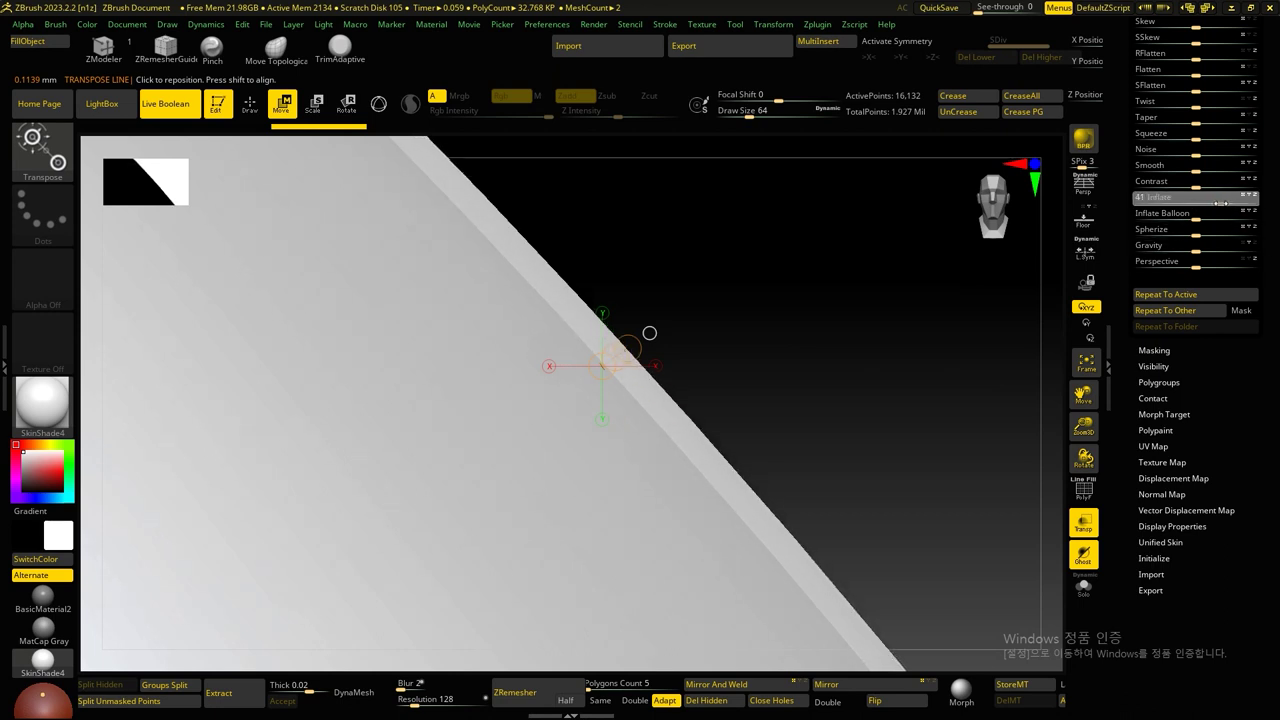
pyautogui.moveTo(1221, 203); pyautogui.dragTo(1148, 178)
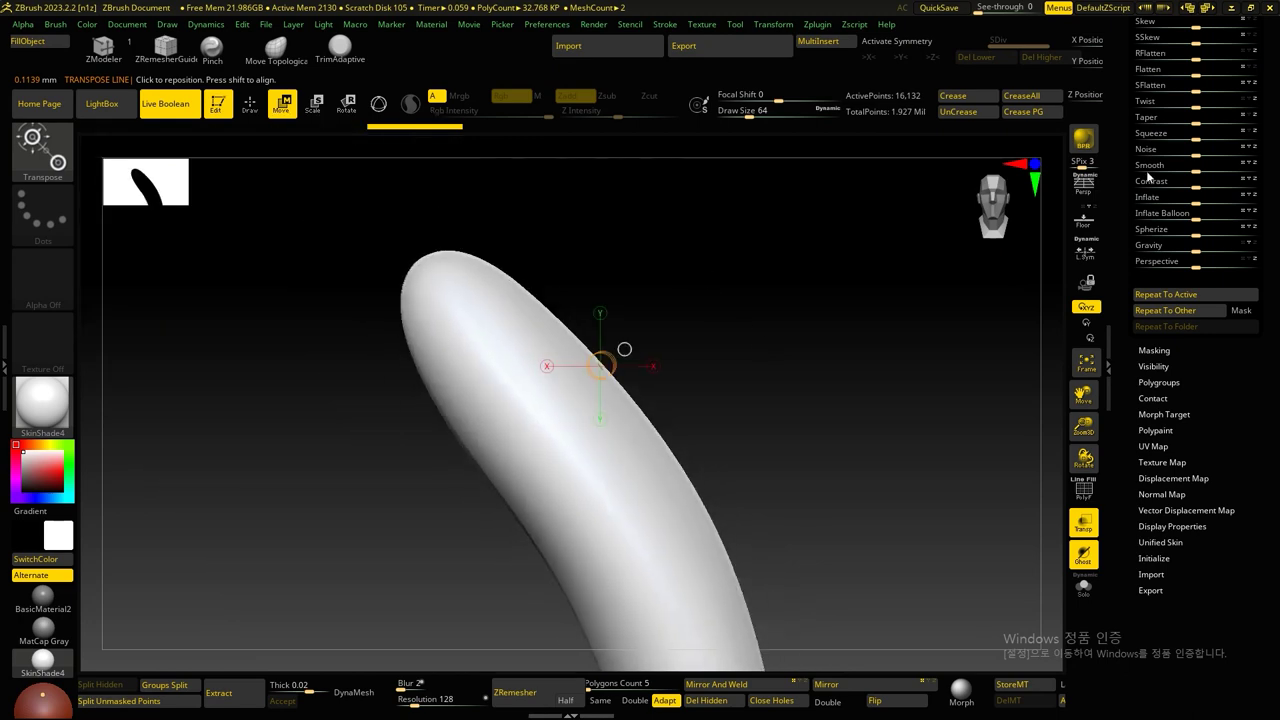
# Step: Turn off see-through display and zoom out to show the whole duck with both wings
pyautogui.click(1086, 526)
pyautogui.scroll(3, 1128, 450)
pyautogui.scroll(3, 1128, 450)
pyautogui.scroll(3, 1128, 450)
pyautogui.scroll(-1, 1128, 450)
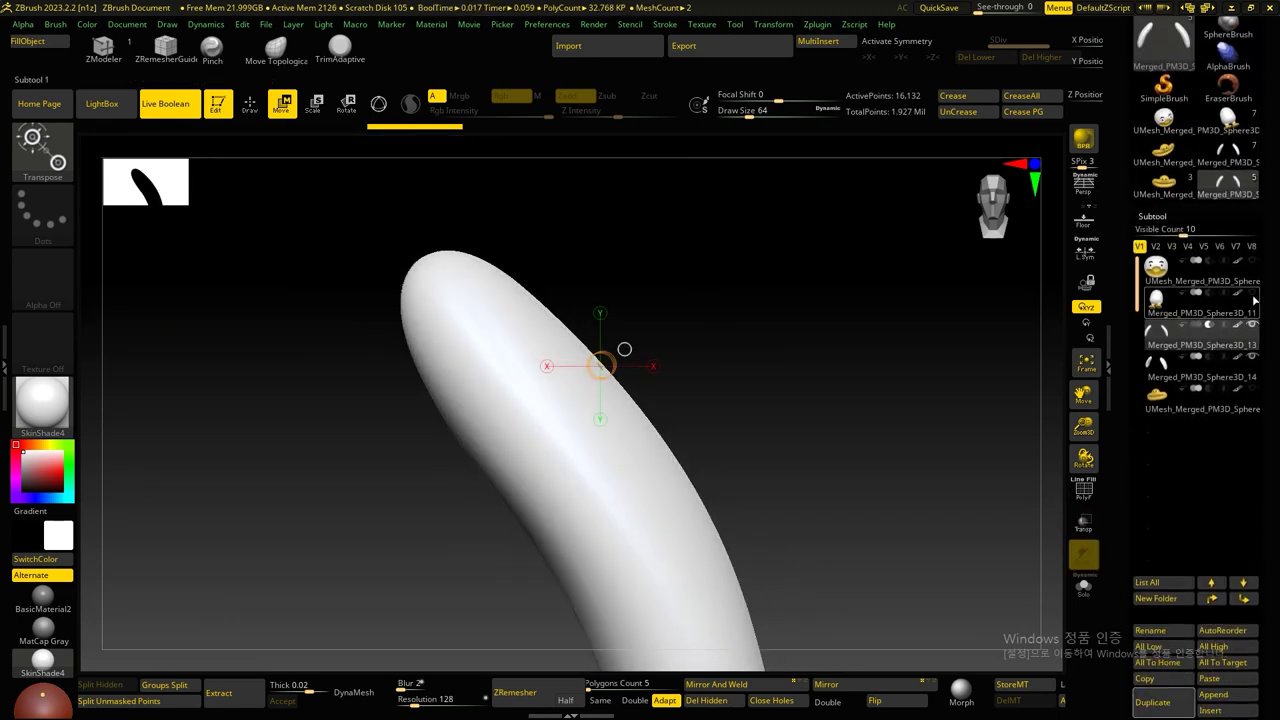
pyautogui.click(1254, 299)
pyautogui.moveTo(868, 425)
pyautogui.mouseDown()
pyautogui.moveTo(869, 371)
pyautogui.moveTo(803, 266)
pyautogui.moveTo(780, 320)
pyautogui.moveTo(908, 443)
pyautogui.mouseUp()
pyautogui.press('q')
pyautogui.click(1152, 318)
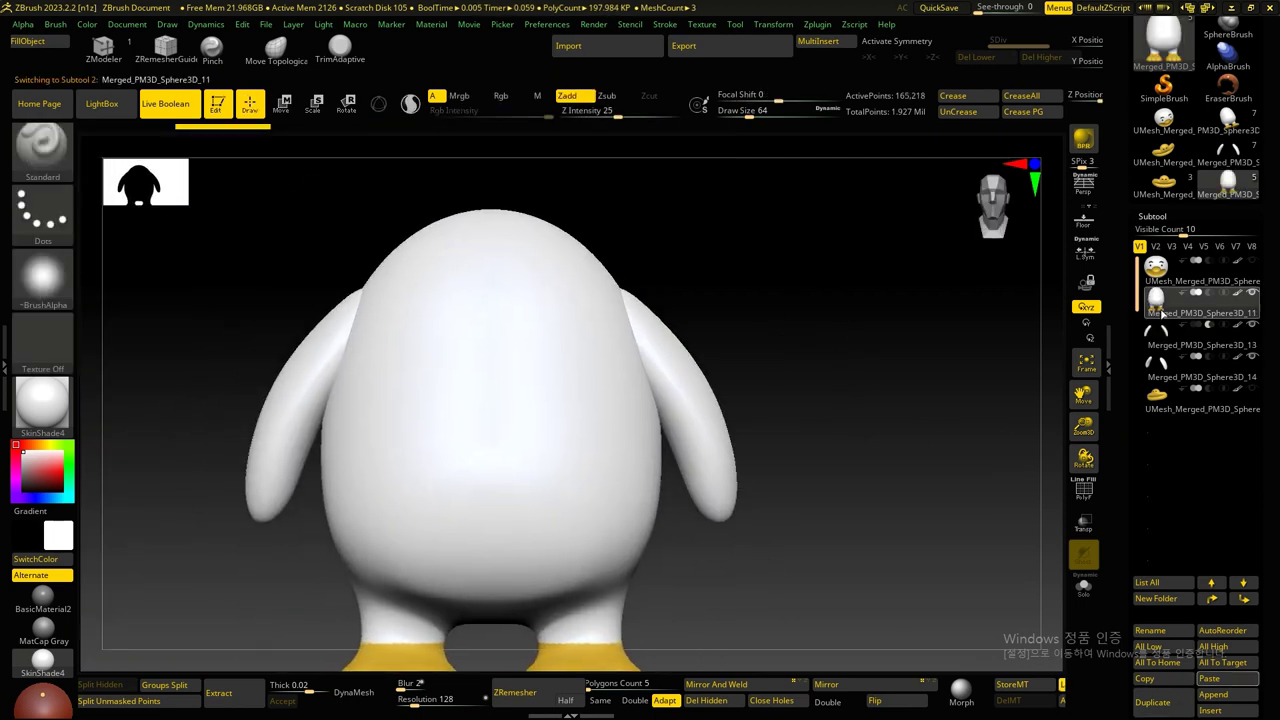
# Step: Hide the arms and bake the body with its arm sockets into a boolean mesh
pyautogui.click(1256, 357)
pyautogui.scroll(-2, 1200, 357)
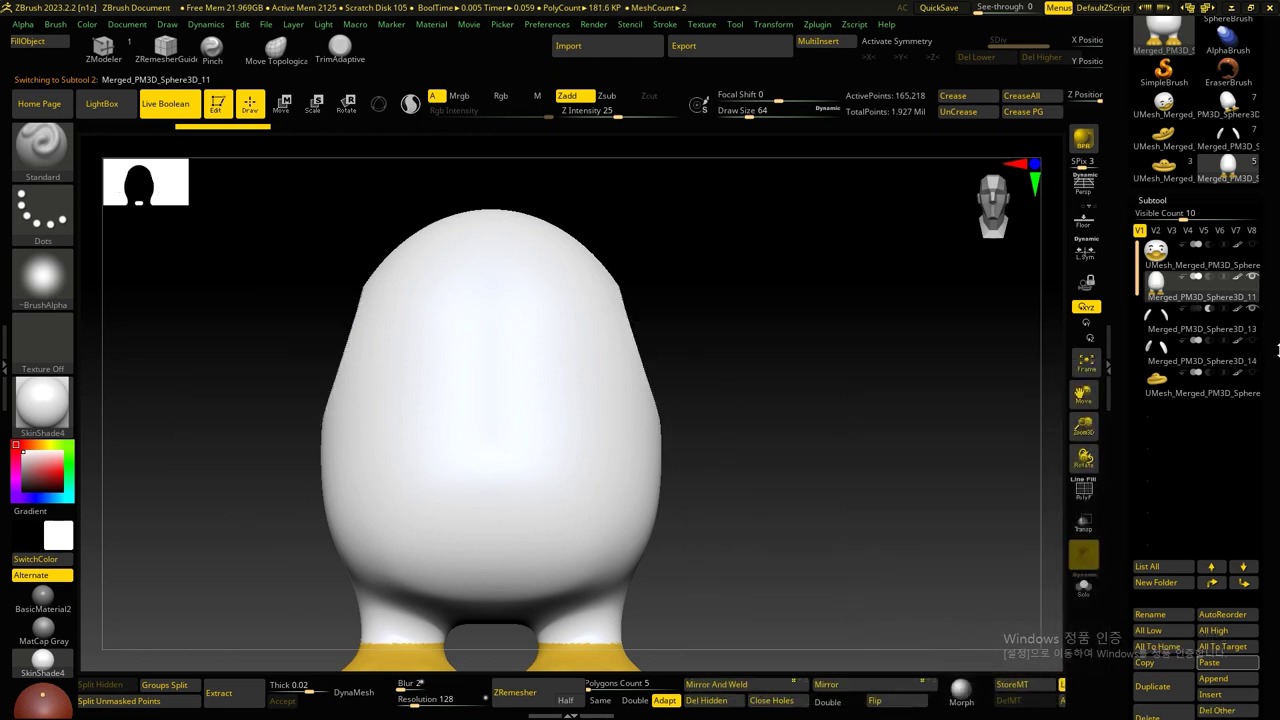
pyautogui.moveTo(880, 420)
pyautogui.mouseDown()
pyautogui.moveTo(791, 431)
pyautogui.moveTo(1133, 447)
pyautogui.moveTo(1119, 397)
pyautogui.mouseUp()
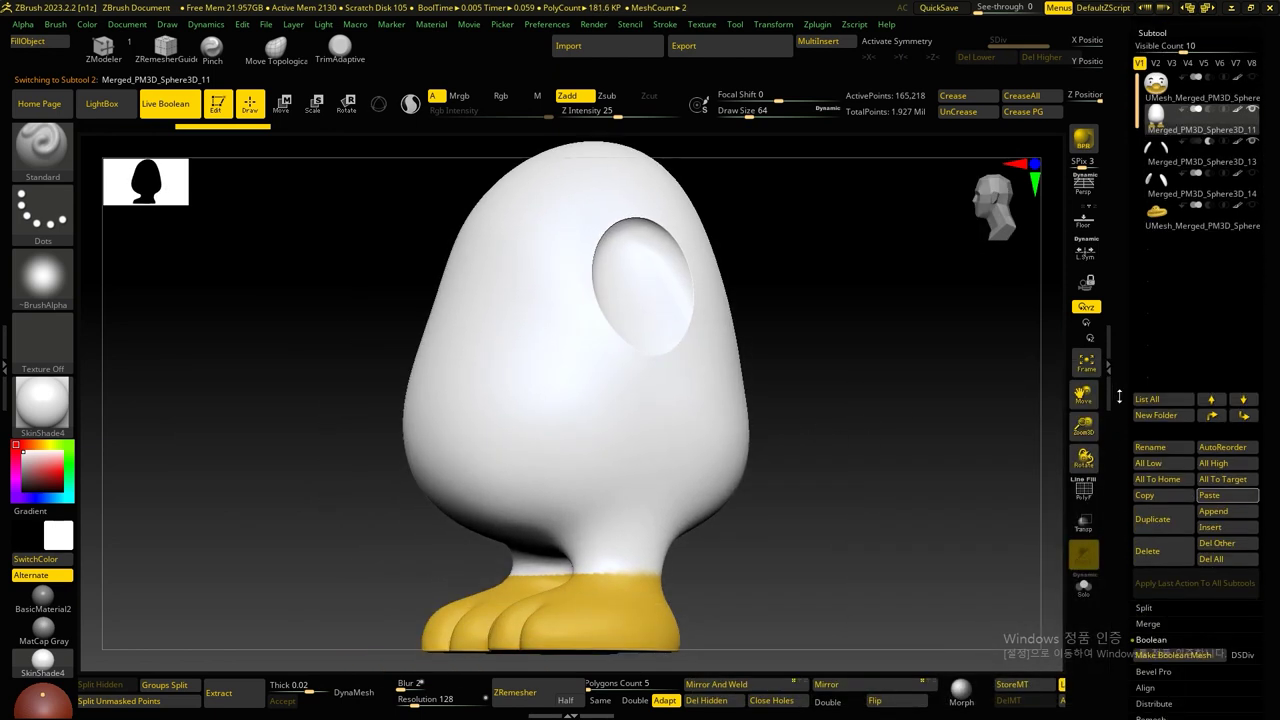
pyautogui.click(1175, 654)
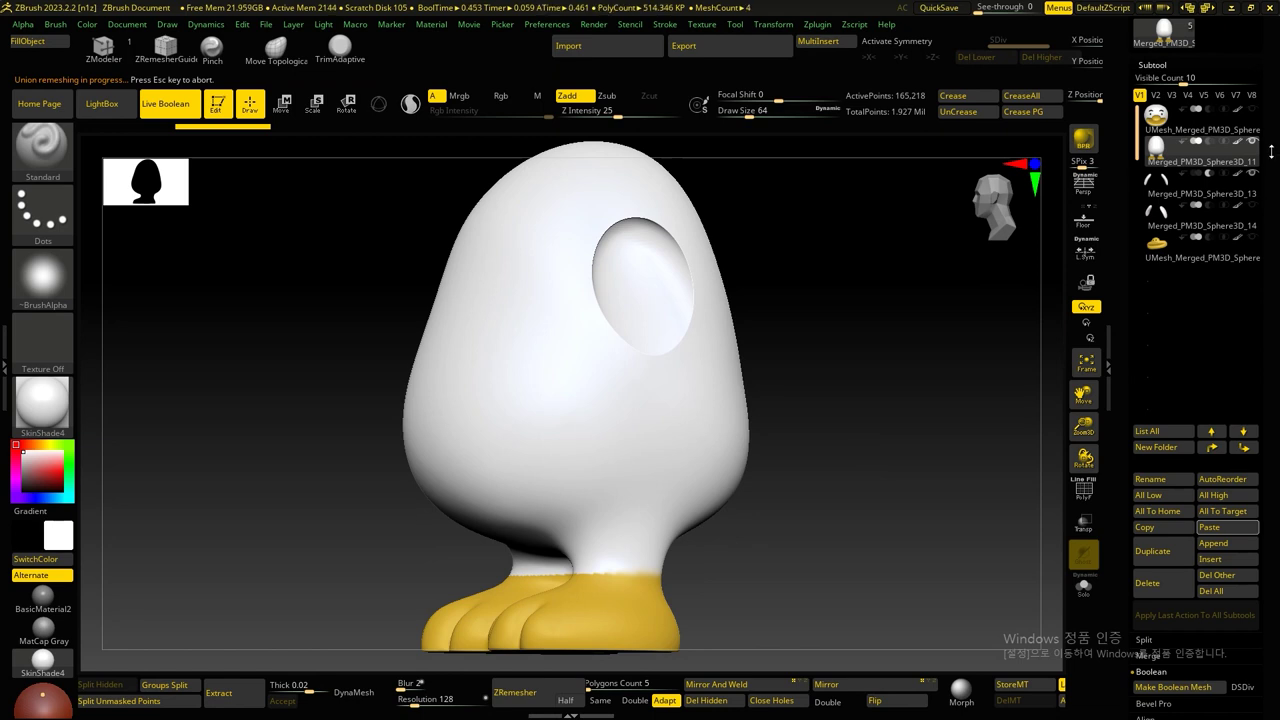
# Step: Load the assembled duck model tool back onto the canvas
pyautogui.moveTo(1270, 235); pyautogui.dragTo(1273, 254)
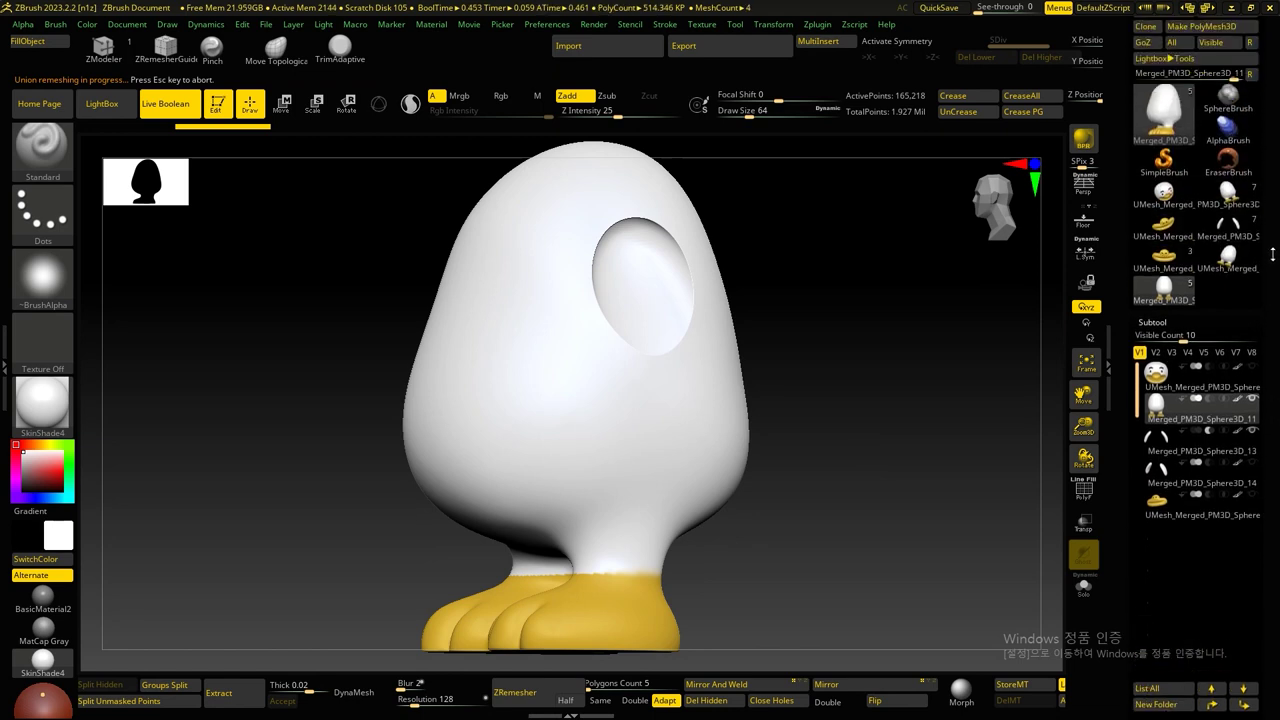
pyautogui.click(1206, 222)
pyautogui.moveTo(1228, 228)
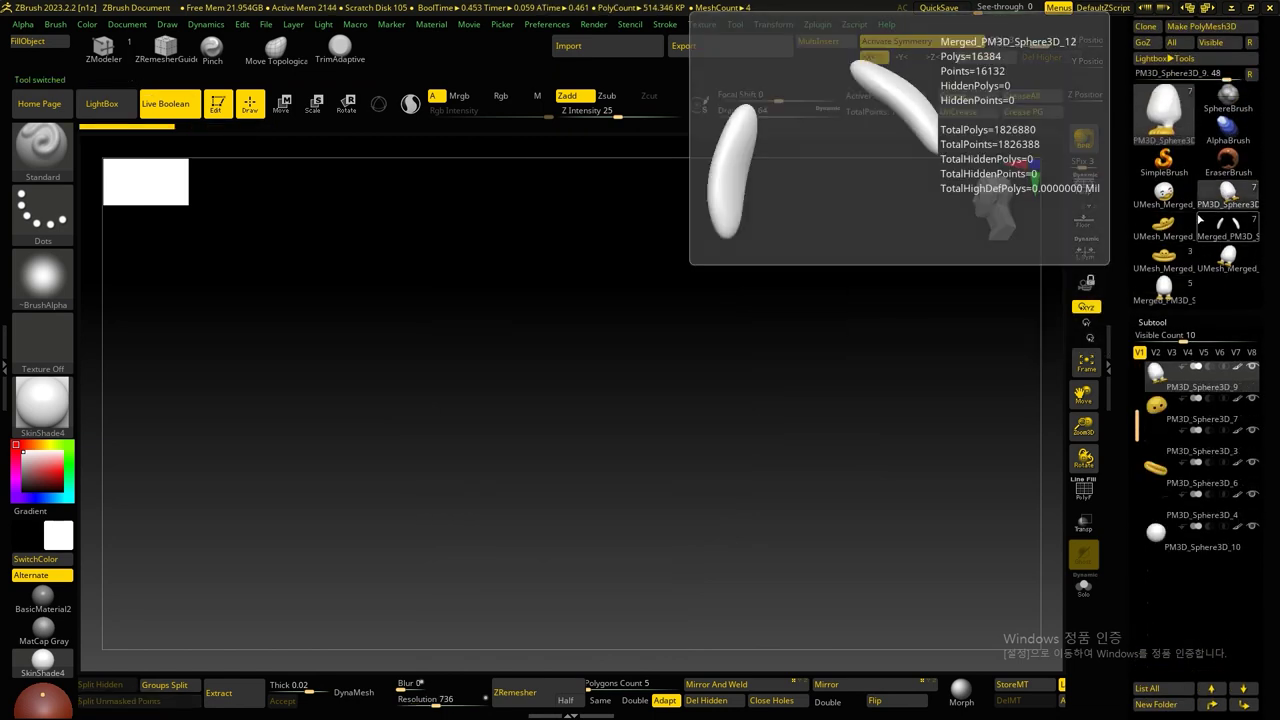
pyautogui.click(1163, 288)
pyautogui.moveTo(943, 429)
pyautogui.mouseDown()
pyautogui.moveTo(909, 451)
pyautogui.moveTo(969, 429)
pyautogui.mouseUp()
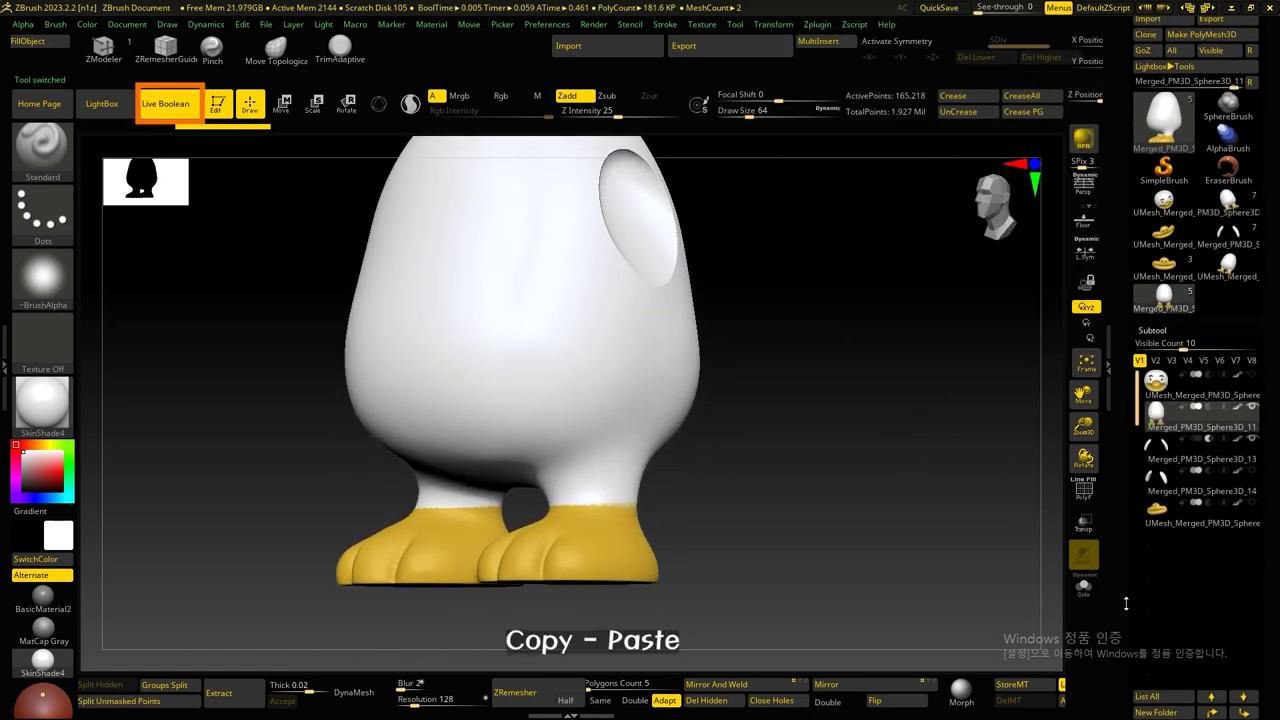
# Step: Paste the baked socketed body mesh into the duck model as a subtool
pyautogui.click(1224, 262)
pyautogui.scroll(-5, 1144, 550)
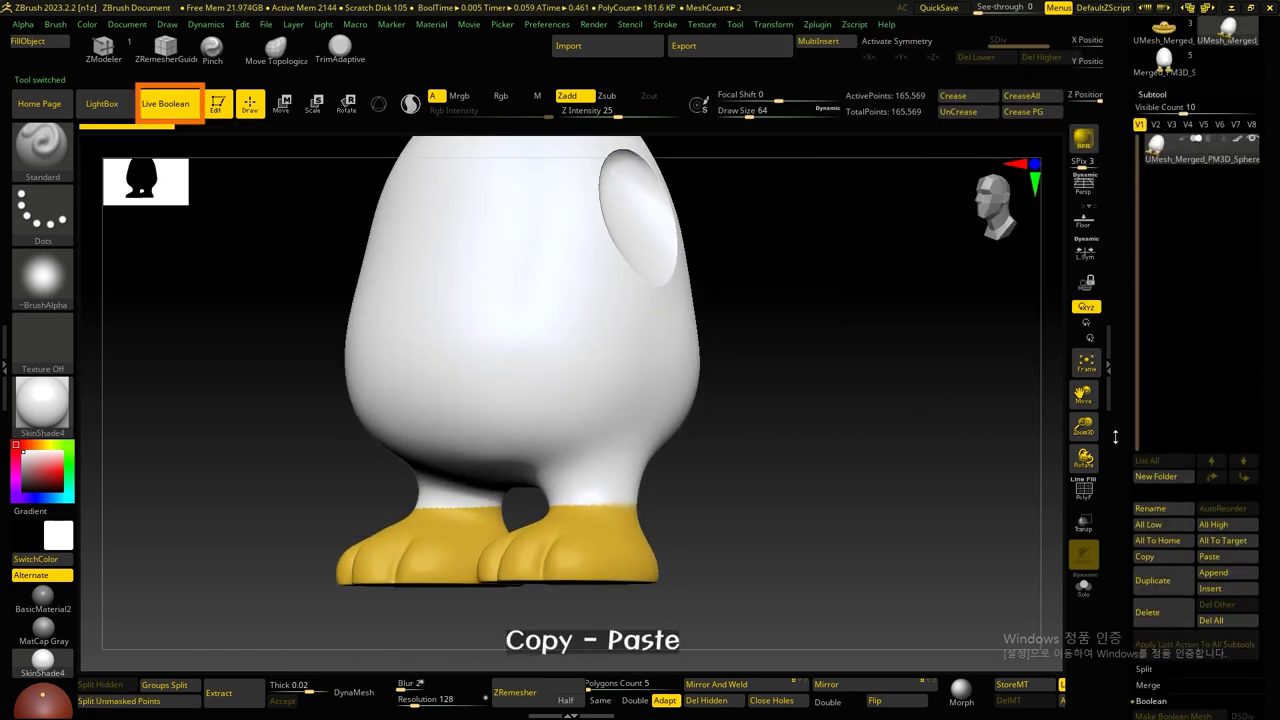
pyautogui.click(1209, 548)
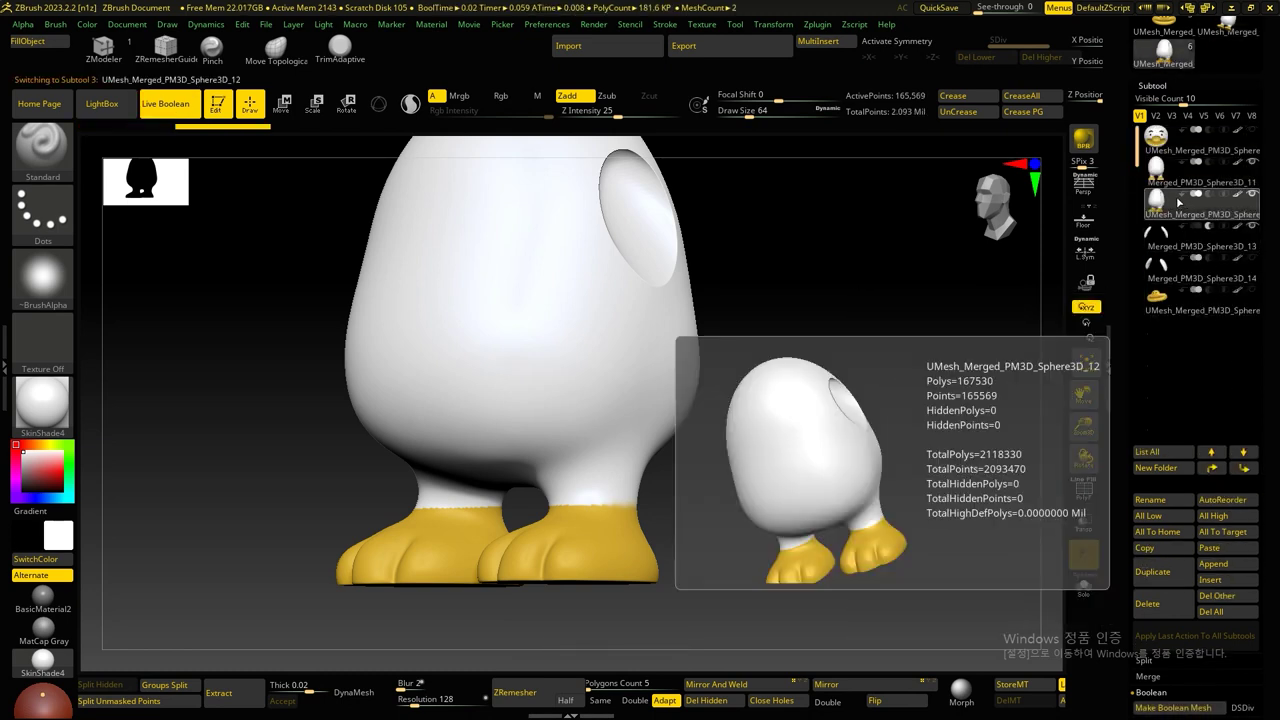
pyautogui.moveTo(1156, 168)
pyautogui.click(1162, 183)
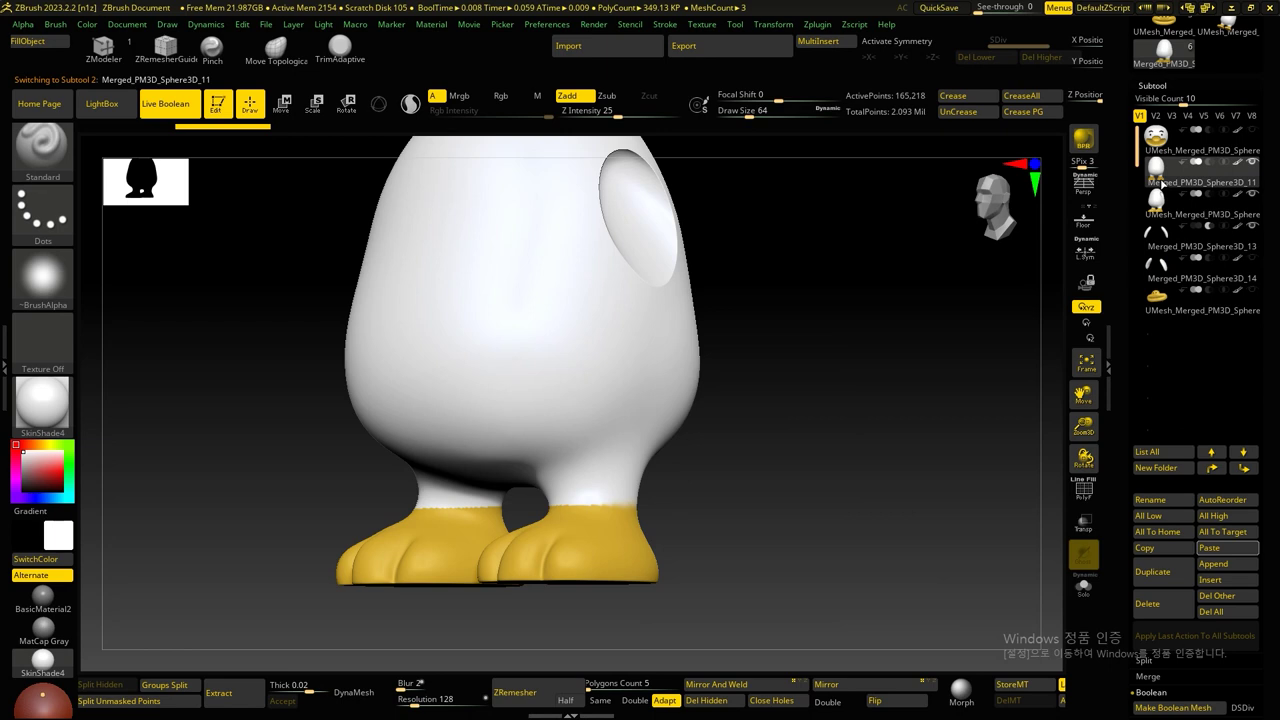
pyautogui.click(1165, 199)
pyautogui.moveTo(1200, 205)
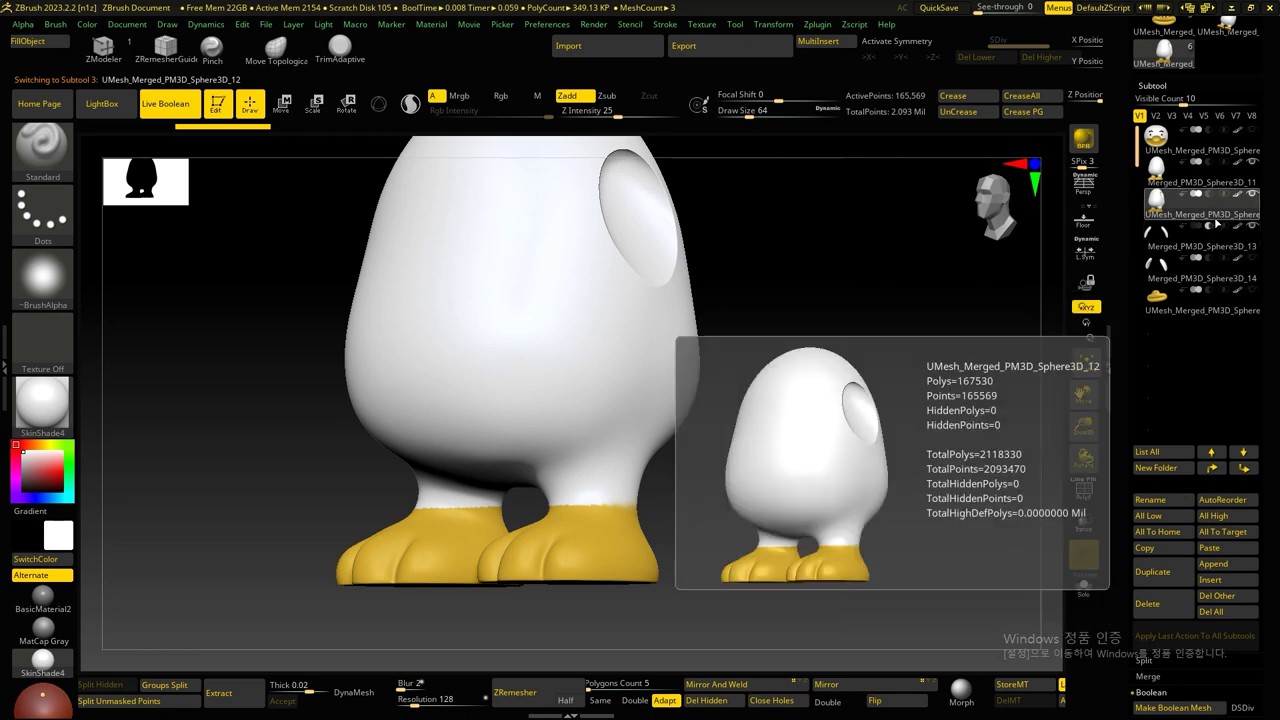
# Step: Delete the leftover uncut body and the spare eye-shape subtools, then unsolo
pyautogui.click(1210, 224)
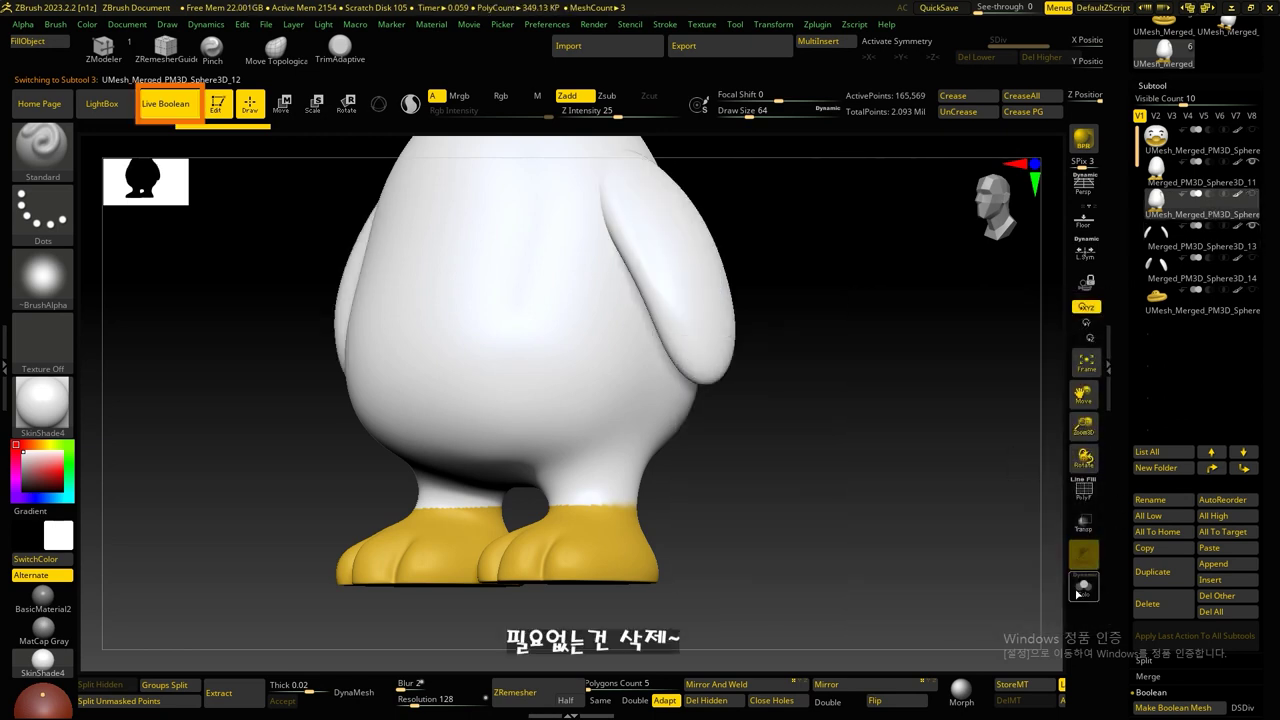
pyautogui.click(1083, 587)
pyautogui.click(1200, 180)
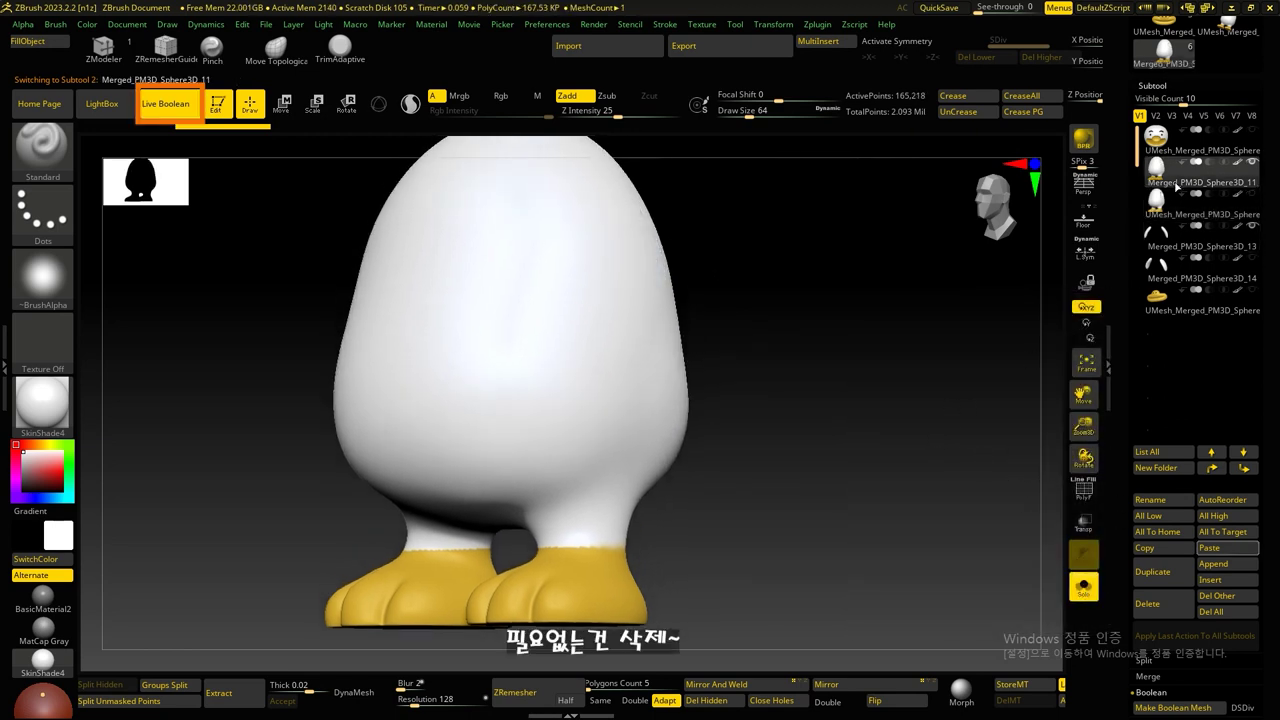
pyautogui.click(1170, 597)
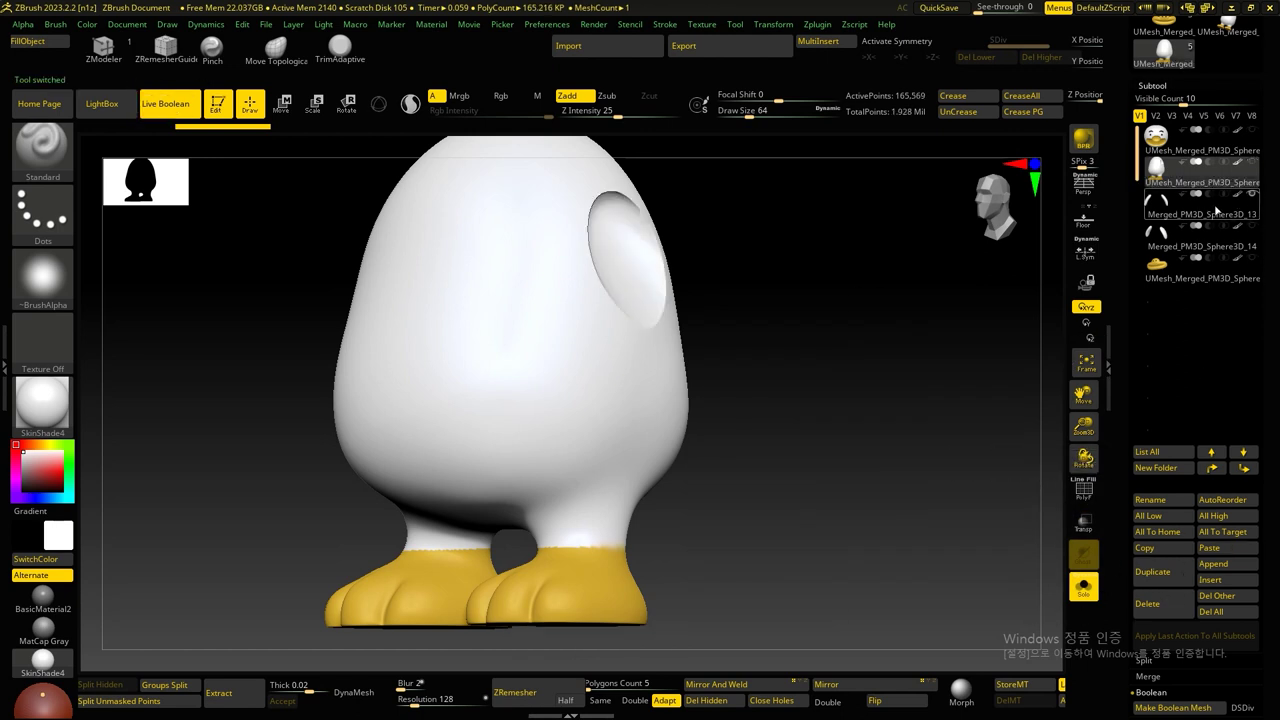
pyautogui.click(1175, 228)
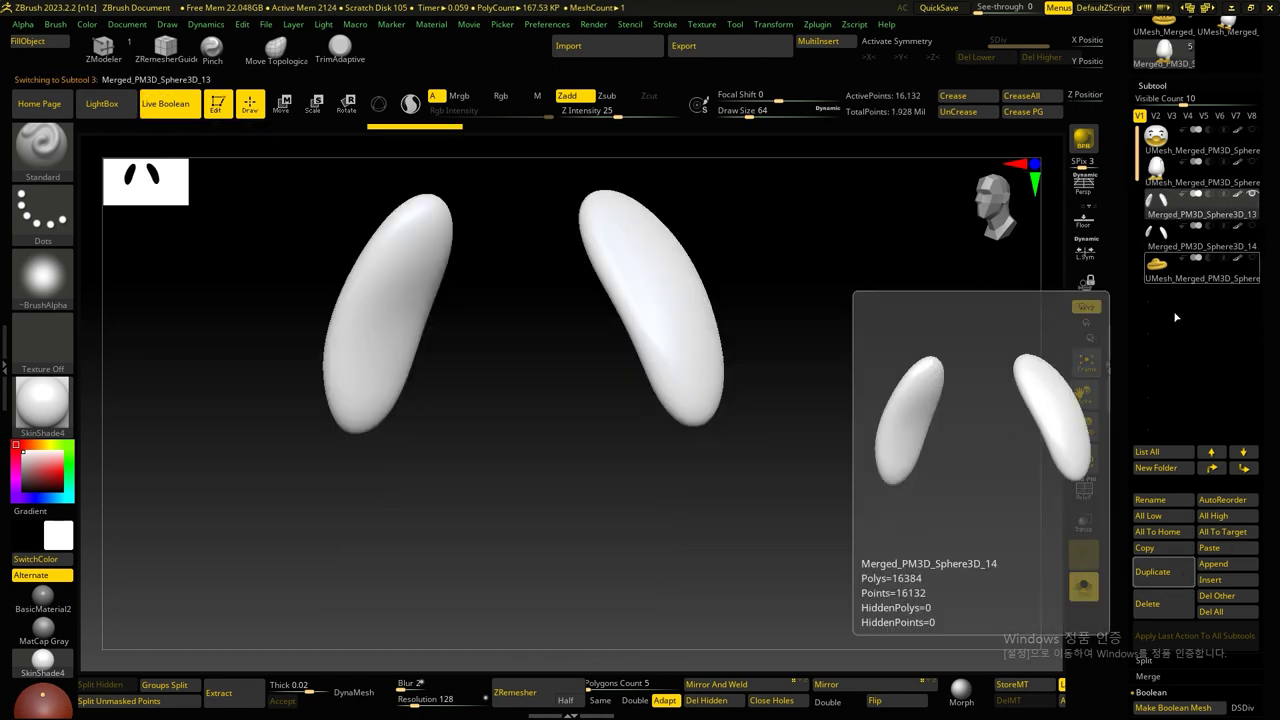
pyautogui.click(1150, 602)
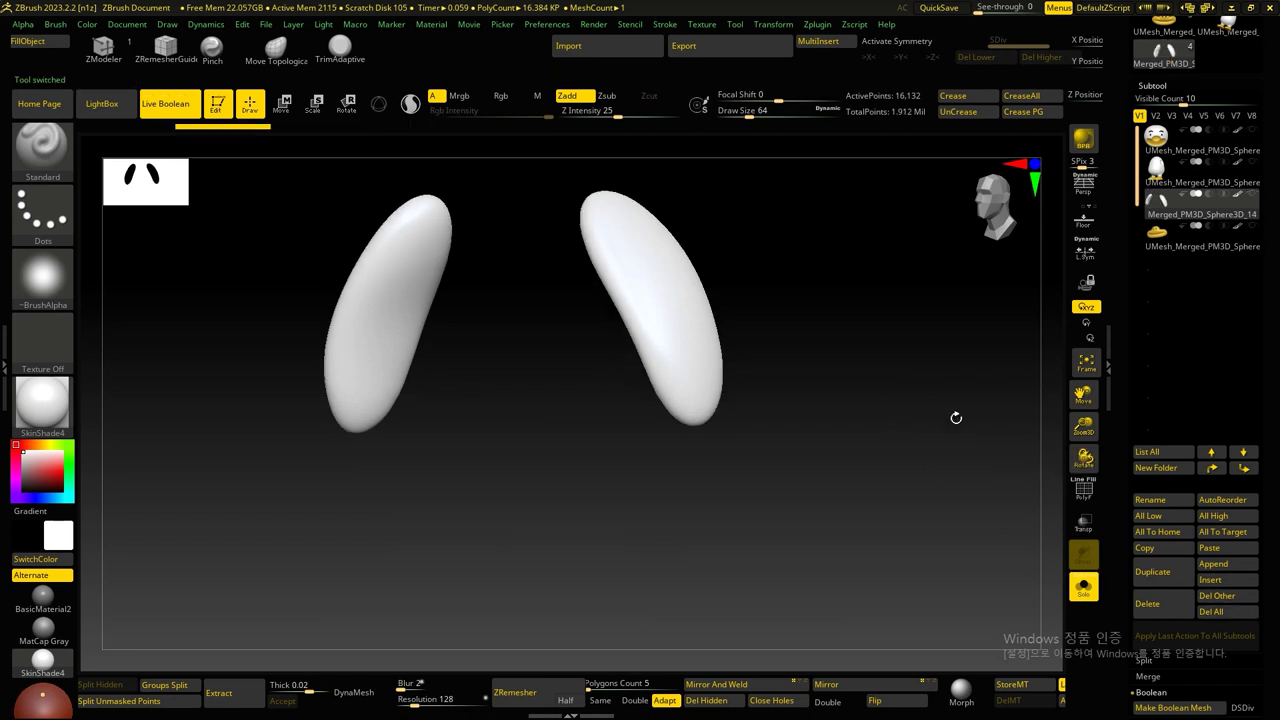
pyautogui.click(1084, 588)
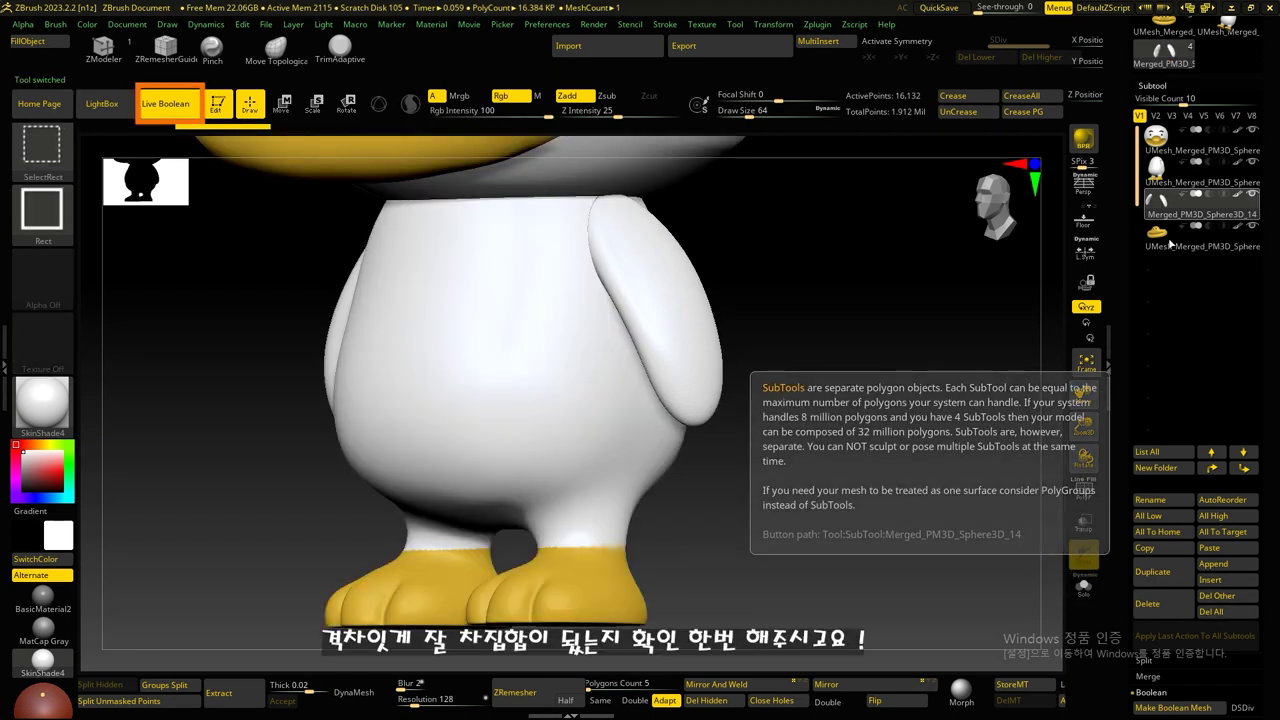
# Step: Orbit and zoom around the duck to inspect the arm joints, ending on a front view
pyautogui.scroll(5, 839, 285)
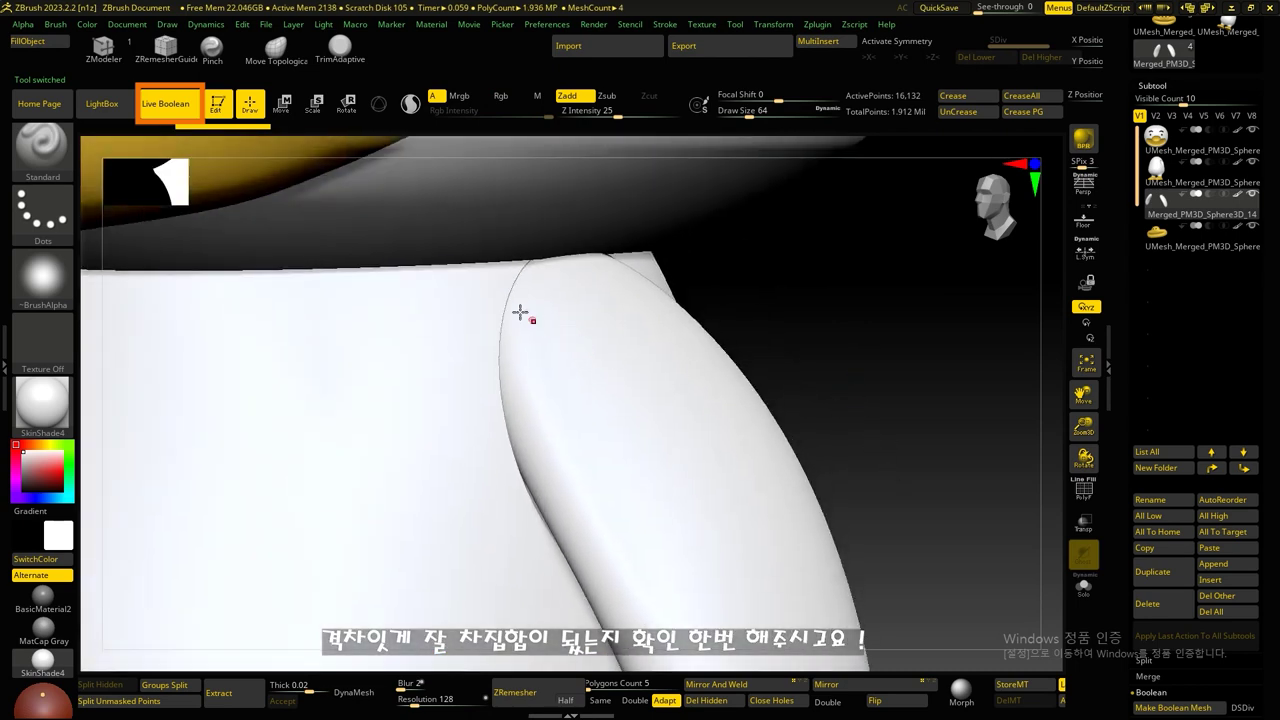
pyautogui.scroll(2, 757, 331)
pyautogui.moveTo(760, 331)
pyautogui.mouseDown(button='right')
pyautogui.moveTo(923, 400)
pyautogui.moveTo(903, 491)
pyautogui.moveTo(949, 565)
pyautogui.mouseUp(button='right')
pyautogui.scroll(-5, 920, 420)
pyautogui.moveTo(900, 303)
pyautogui.mouseDown(button='right')
pyautogui.moveTo(863, 417)
pyautogui.moveTo(886, 403)
pyautogui.moveTo(828, 456)
pyautogui.mouseUp(button='right')
pyautogui.scroll(2, 828, 456)
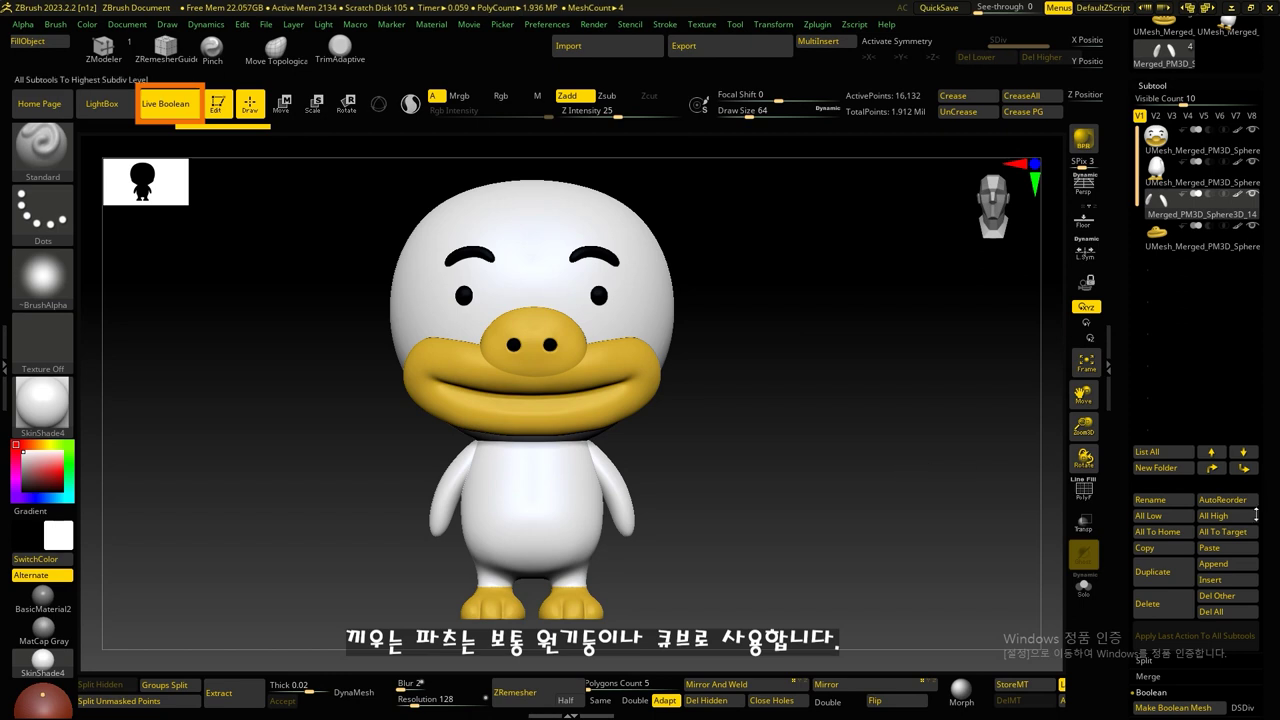
pyautogui.scroll(-2, 1267, 507)
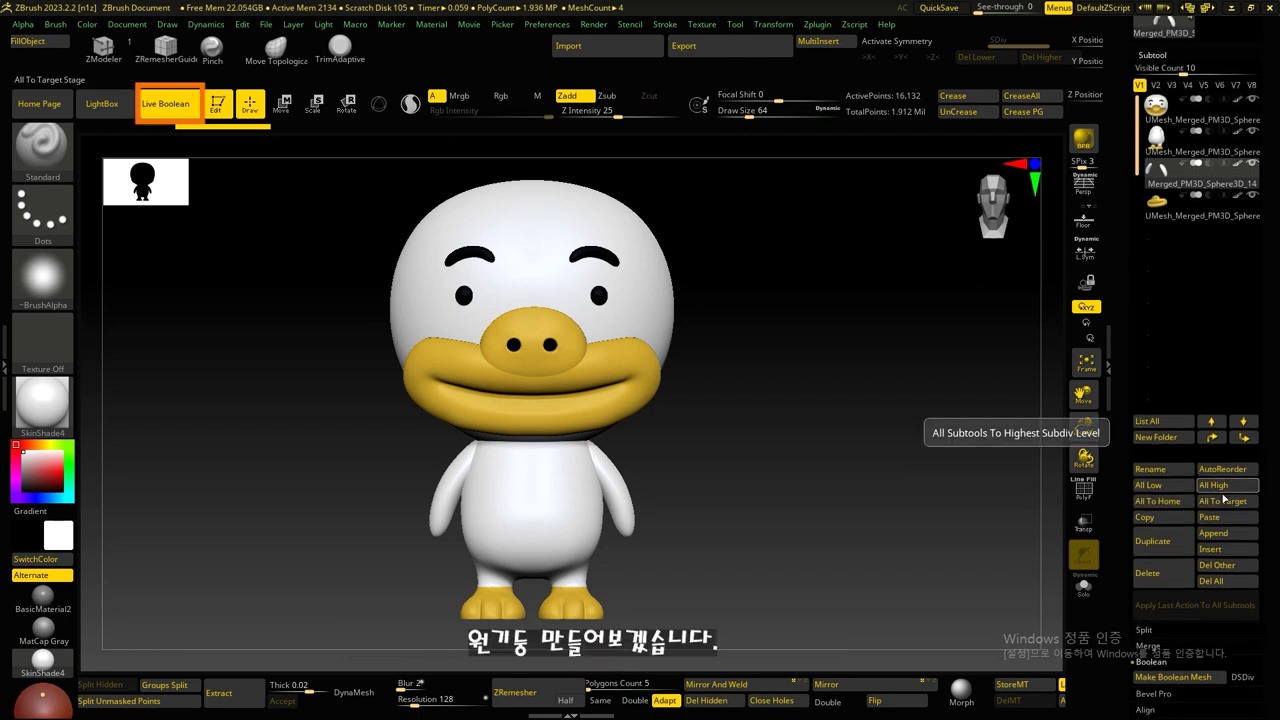
# Step: Insert a Cylinder3D subtool and turn on see-through display
pyautogui.click(1230, 549)
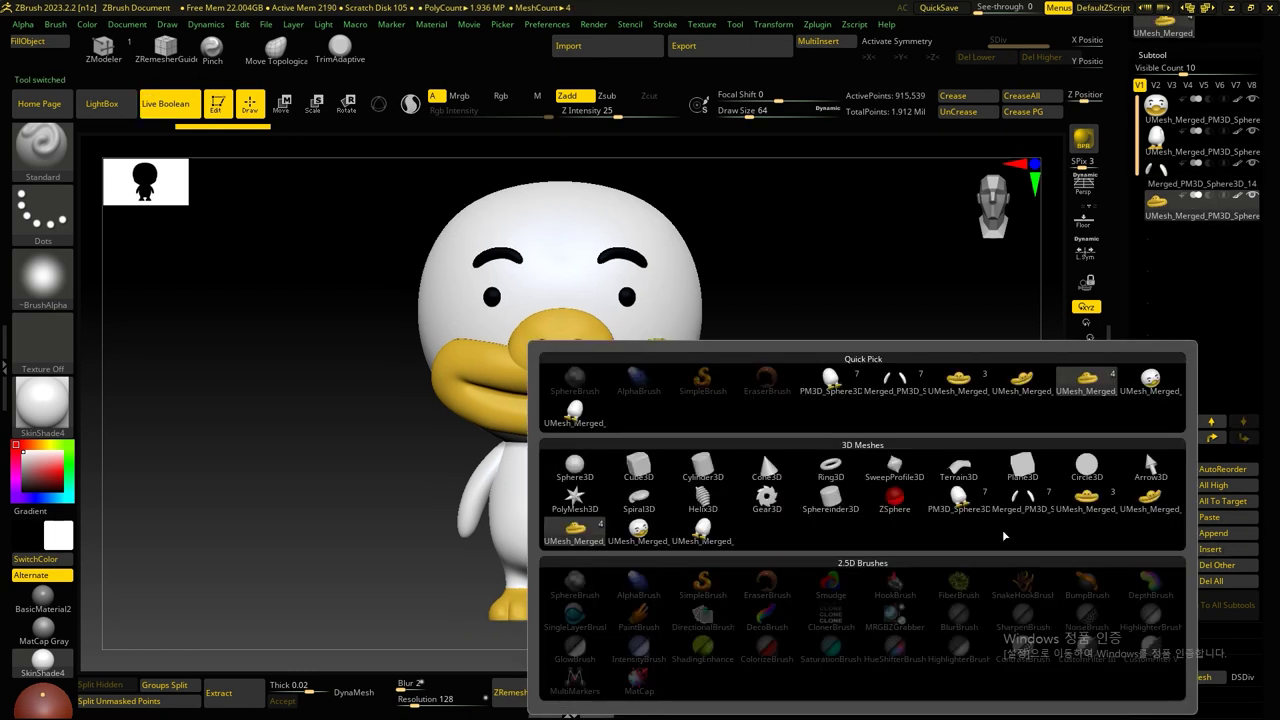
pyautogui.click(700, 468)
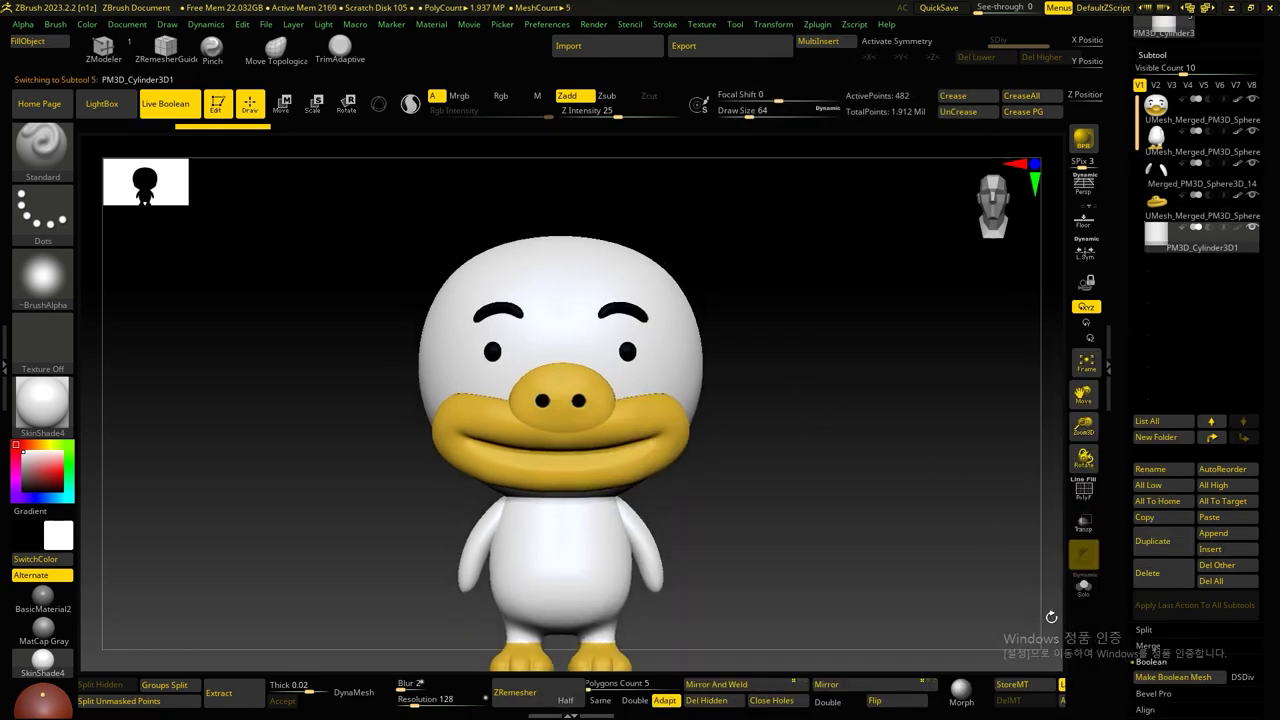
pyautogui.click(1084, 586)
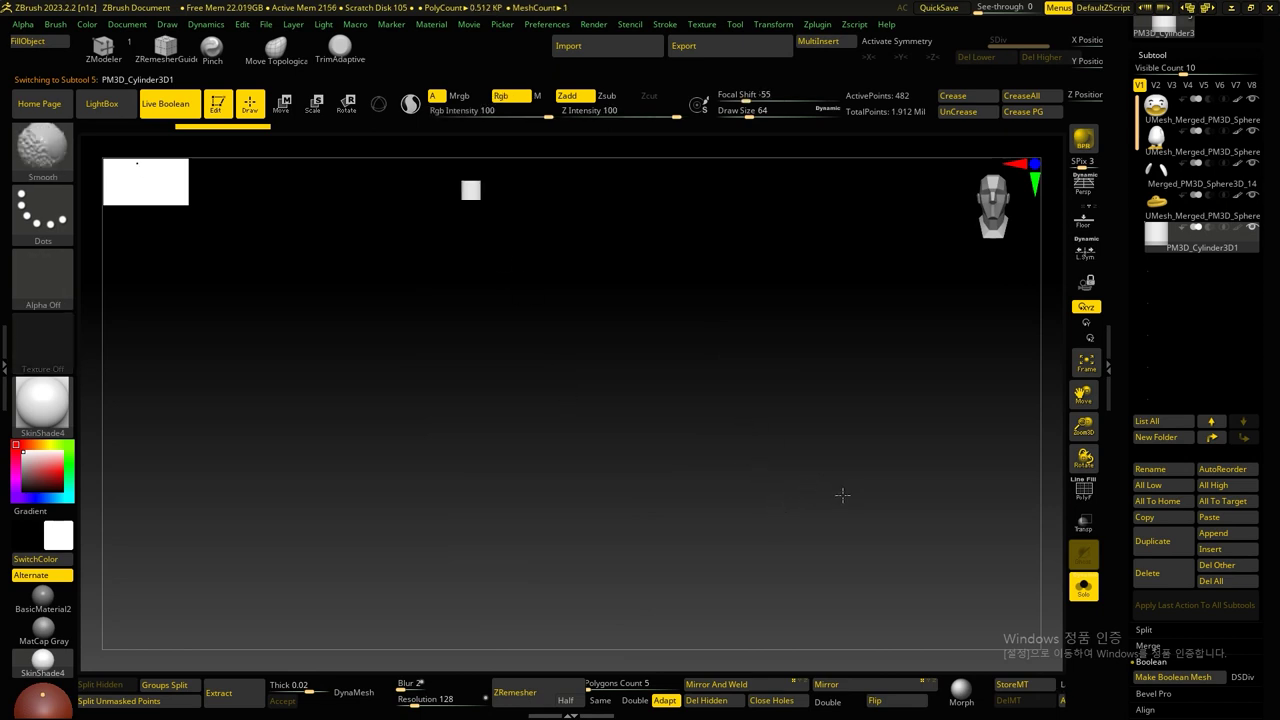
pyautogui.click(1084, 586)
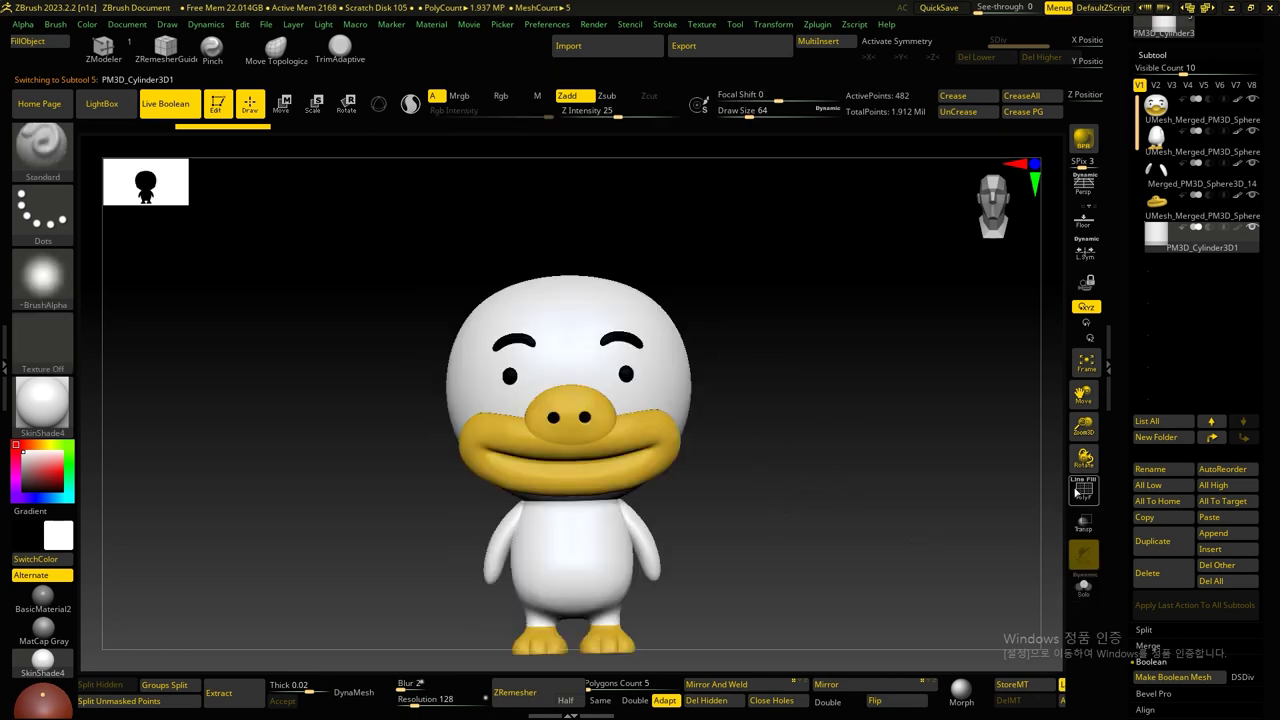
pyautogui.click(1084, 521)
# Step: Scale and move the cylinder into a small peg at the neck, then solo it with PolyF
pyautogui.press('r')
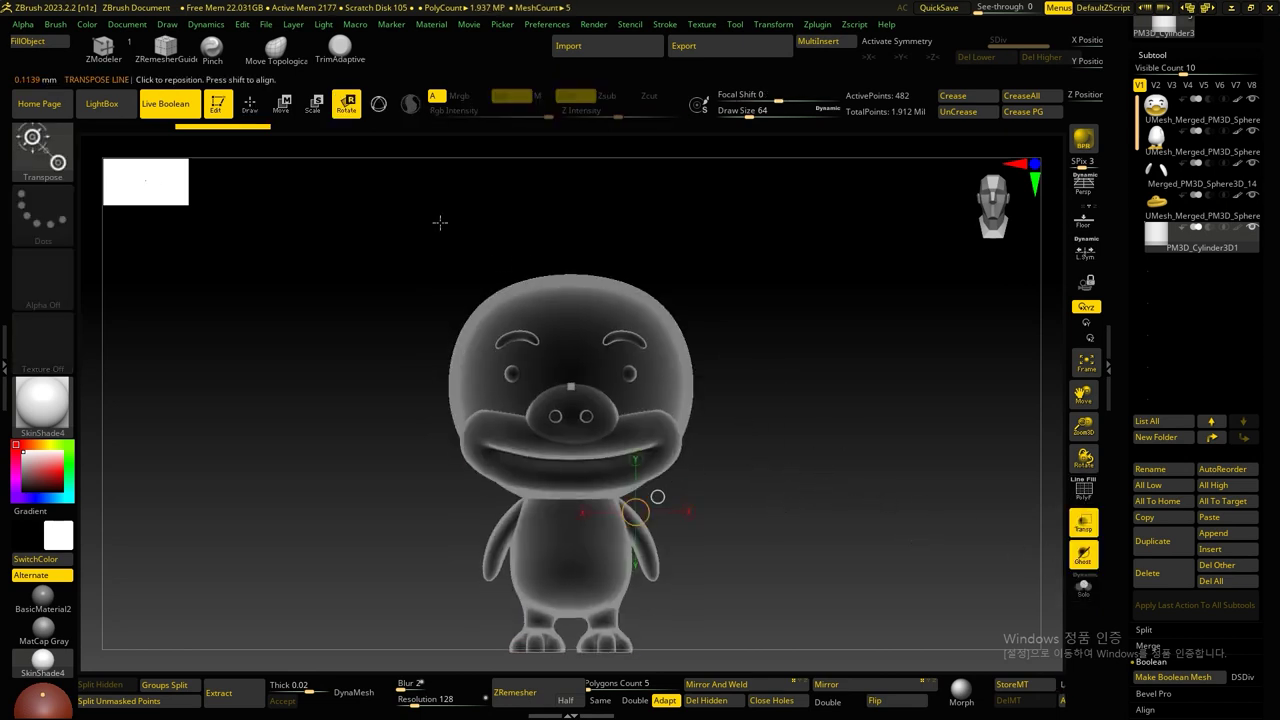
pyautogui.moveTo(570, 386); pyautogui.dragTo(539, 237)
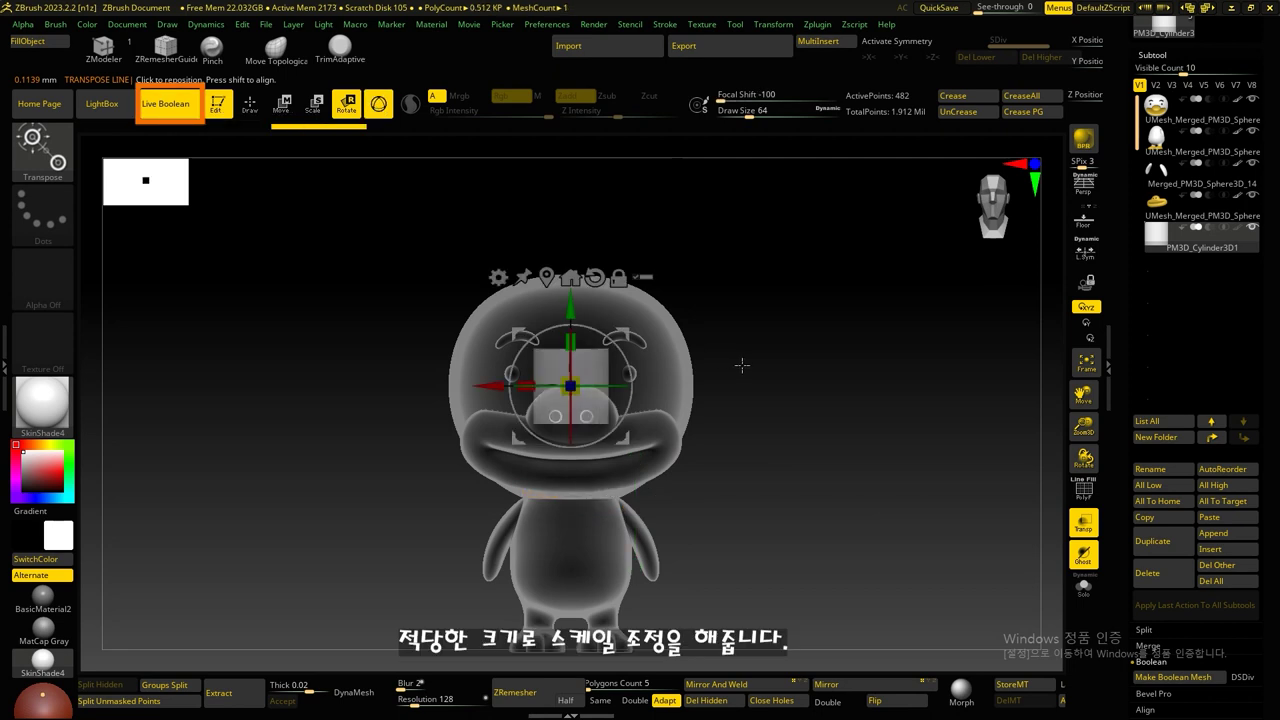
pyautogui.scroll(2, 746, 406)
pyautogui.moveTo(571, 388)
pyautogui.mouseDown()
pyautogui.moveTo(576, 350)
pyautogui.moveTo(571, 529)
pyautogui.mouseUp()
pyautogui.moveTo(848, 539)
pyautogui.keyDown('alt'); pyautogui.mouseDown()
pyautogui.moveTo(863, 474)
pyautogui.moveTo(758, 484)
pyautogui.moveTo(788, 521)
pyautogui.mouseUp(); pyautogui.keyUp('alt')
pyautogui.moveTo(584, 424); pyautogui.dragTo(771, 465)
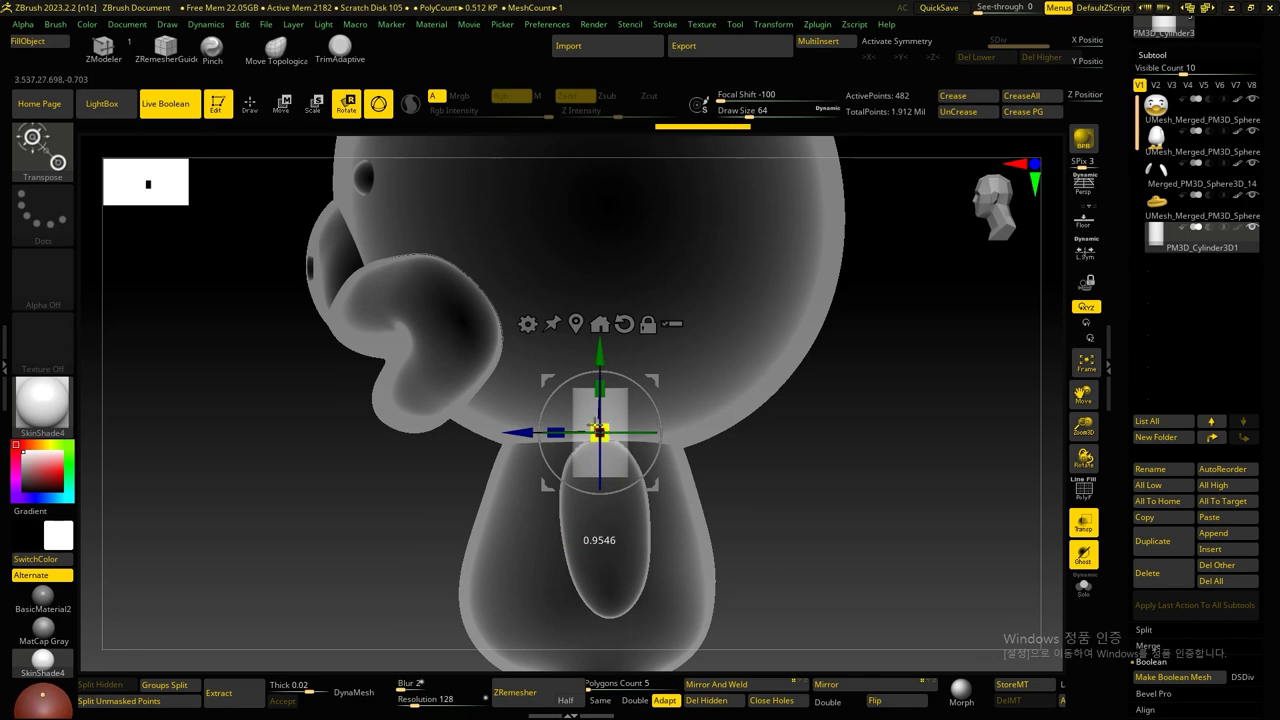
pyautogui.moveTo(871, 517)
pyautogui.mouseDown()
pyautogui.moveTo(880, 480)
pyautogui.moveTo(857, 451)
pyautogui.moveTo(890, 535)
pyautogui.moveTo(903, 486)
pyautogui.moveTo(697, 438)
pyautogui.mouseUp()
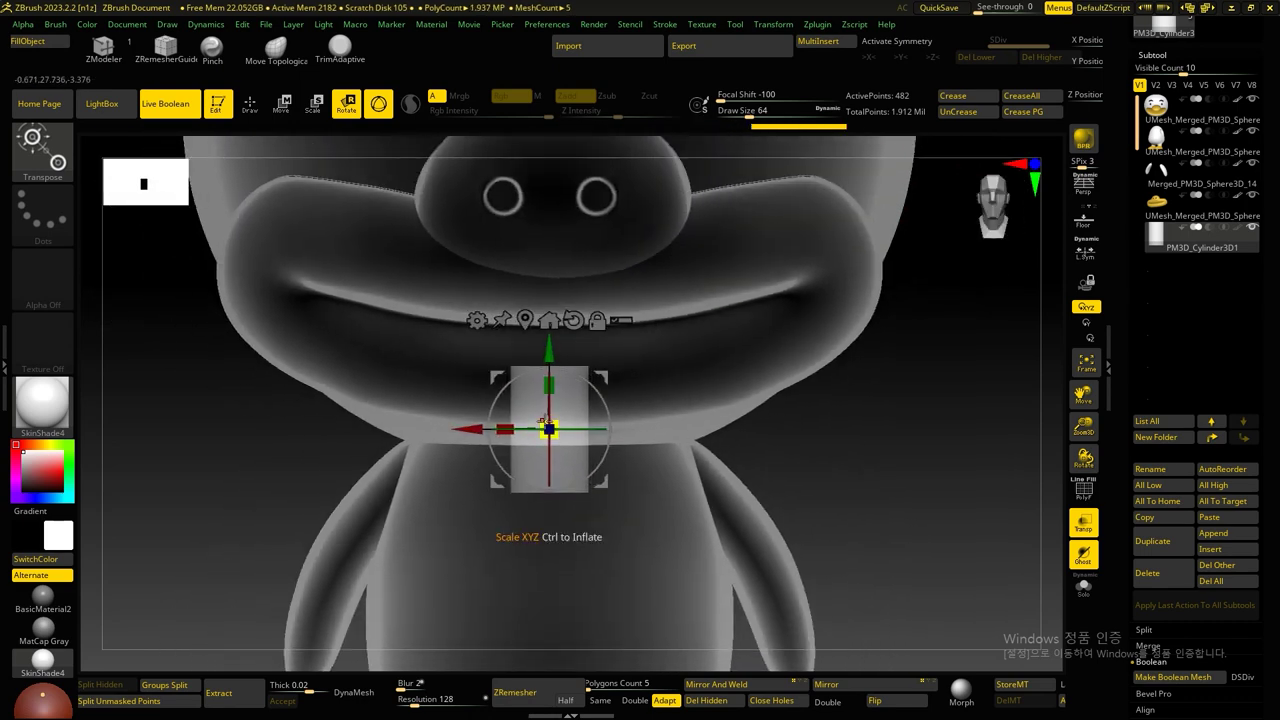
pyautogui.hotkey('ctrl', 'z')
pyautogui.moveTo(930, 505)
pyautogui.mouseDown()
pyautogui.moveTo(889, 434)
pyautogui.moveTo(894, 477)
pyautogui.mouseUp()
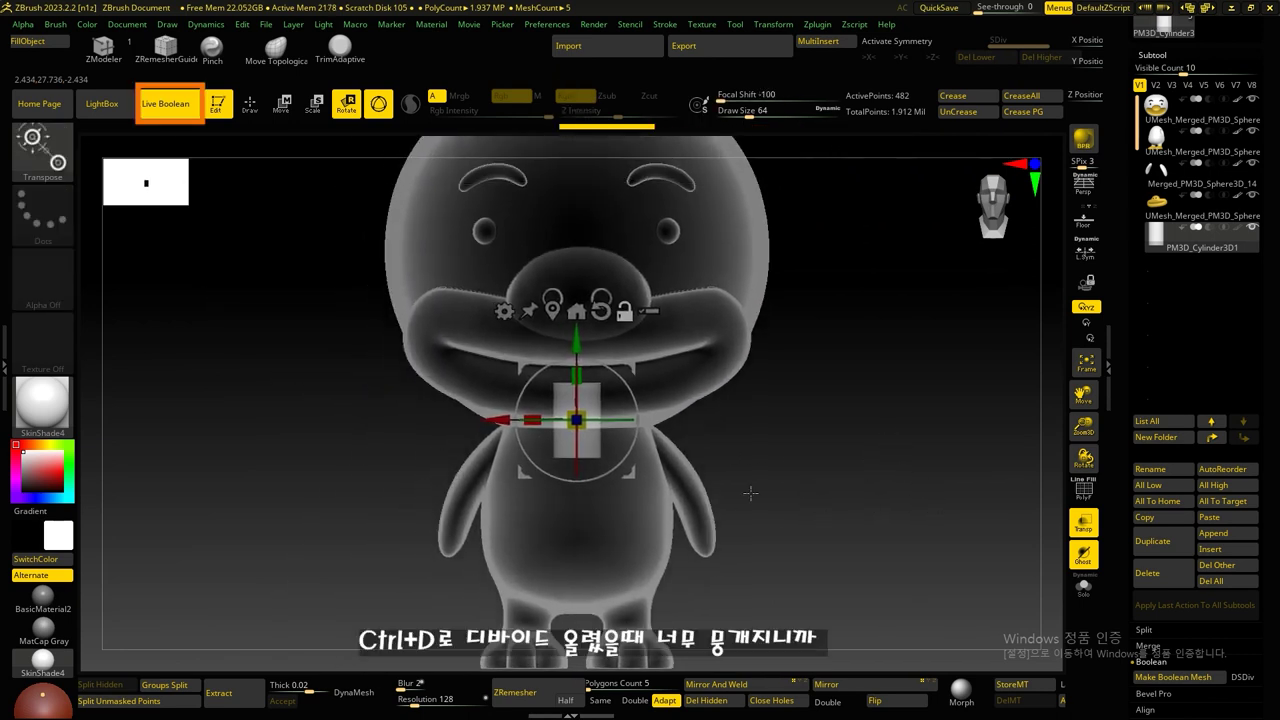
pyautogui.press('q')
pyautogui.click(1092, 592)
pyautogui.hotkey('shift', 'f')
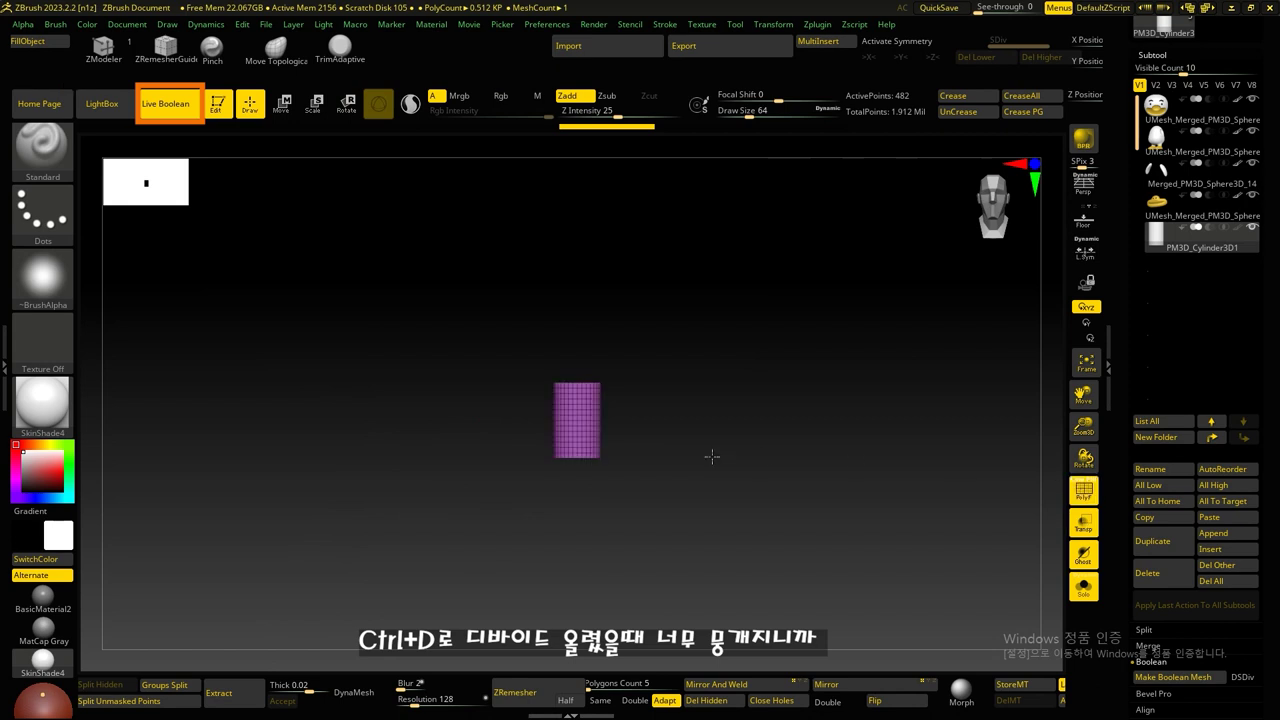
# Step: Switch to polygon-level modelling and select the ZModeler brush for the cylinder
pyautogui.keyDown('alt'); pyautogui.moveTo(712, 456); pyautogui.dragTo(903, 403, button='right'); pyautogui.keyUp('alt')
pyautogui.keyDown('alt'); pyautogui.moveTo(871, 334); pyautogui.dragTo(849, 334, button='right'); pyautogui.keyUp('alt')
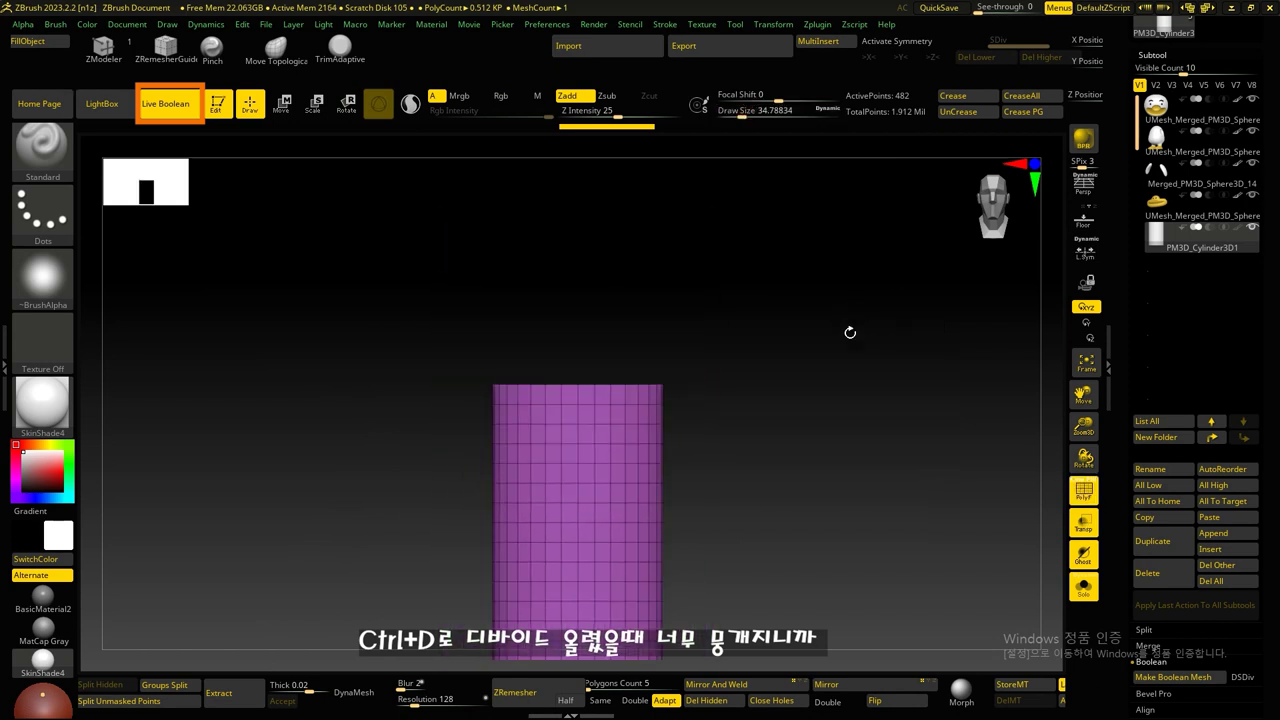
pyautogui.moveTo(1124, 433); pyautogui.dragTo(1131, 347)
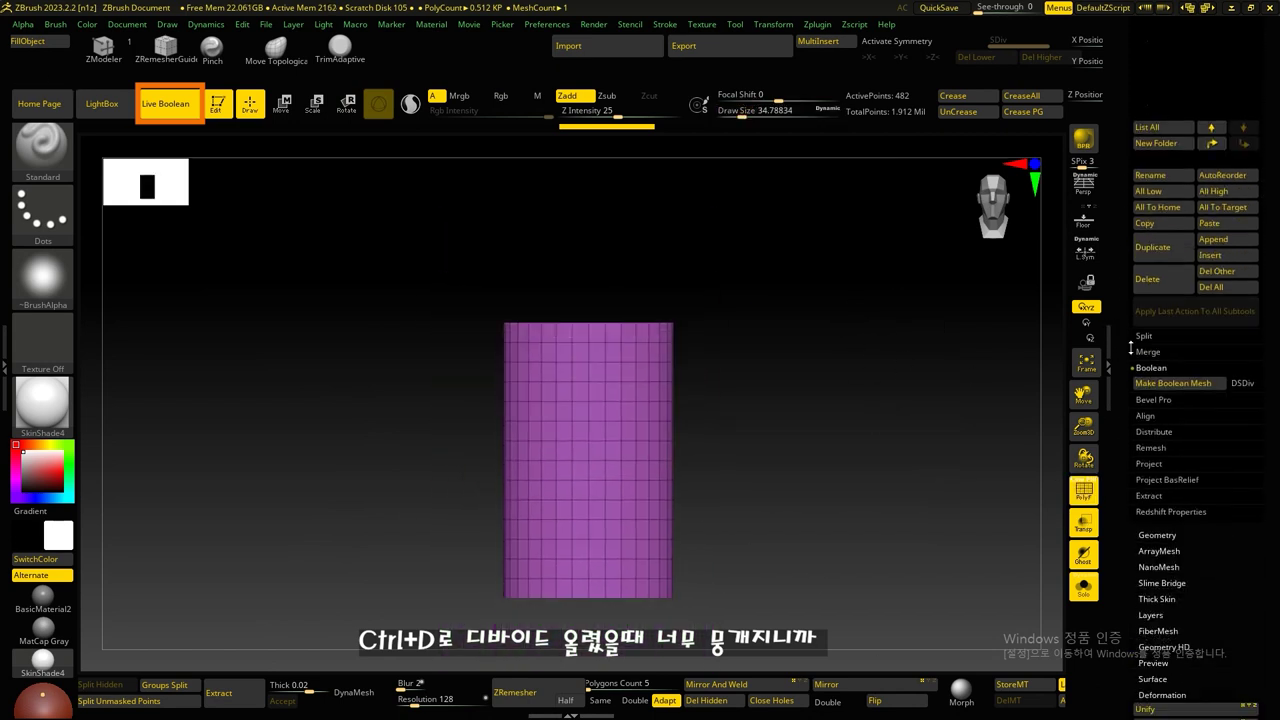
pyautogui.click(1150, 534)
pyautogui.click(1148, 335)
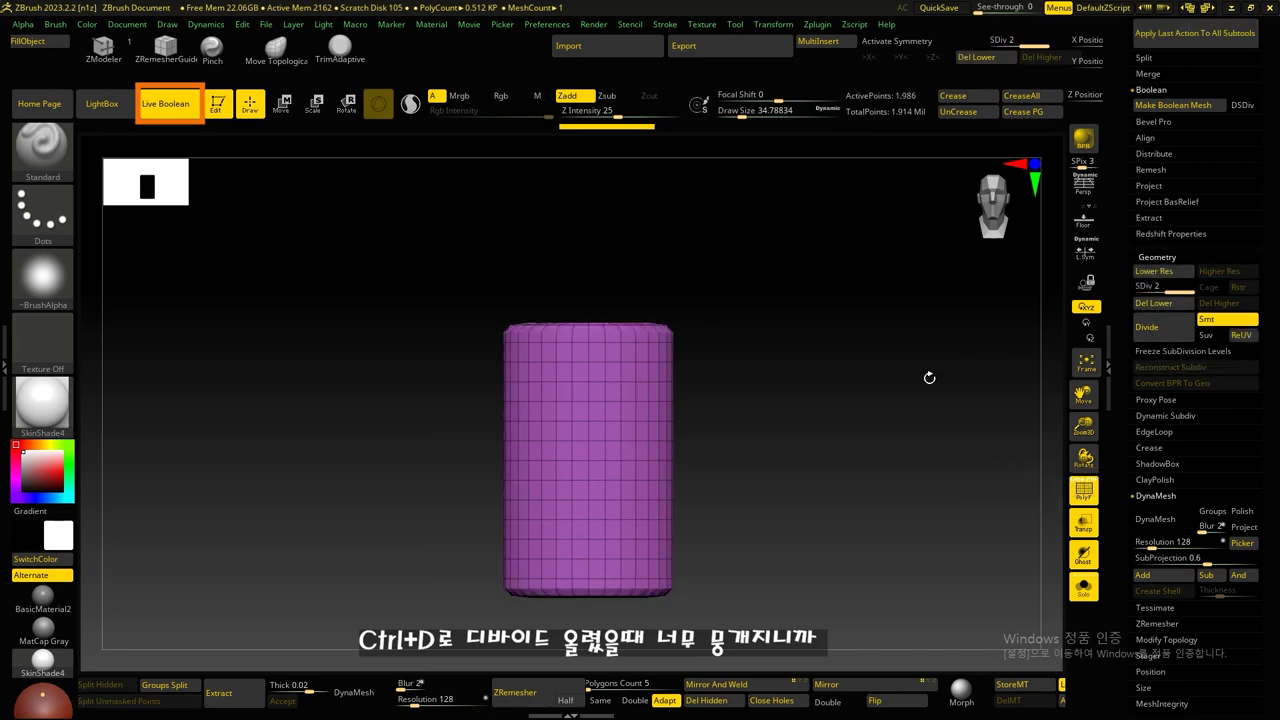
pyautogui.hotkey('ctrl', 'z')
pyautogui.moveTo(797, 369)
pyautogui.keyDown('alt'); pyautogui.mouseDown()
pyautogui.moveTo(814, 489)
pyautogui.moveTo(660, 392)
pyautogui.mouseUp(); pyautogui.keyUp('alt')
pyautogui.click(103, 47)
pyautogui.press('b')
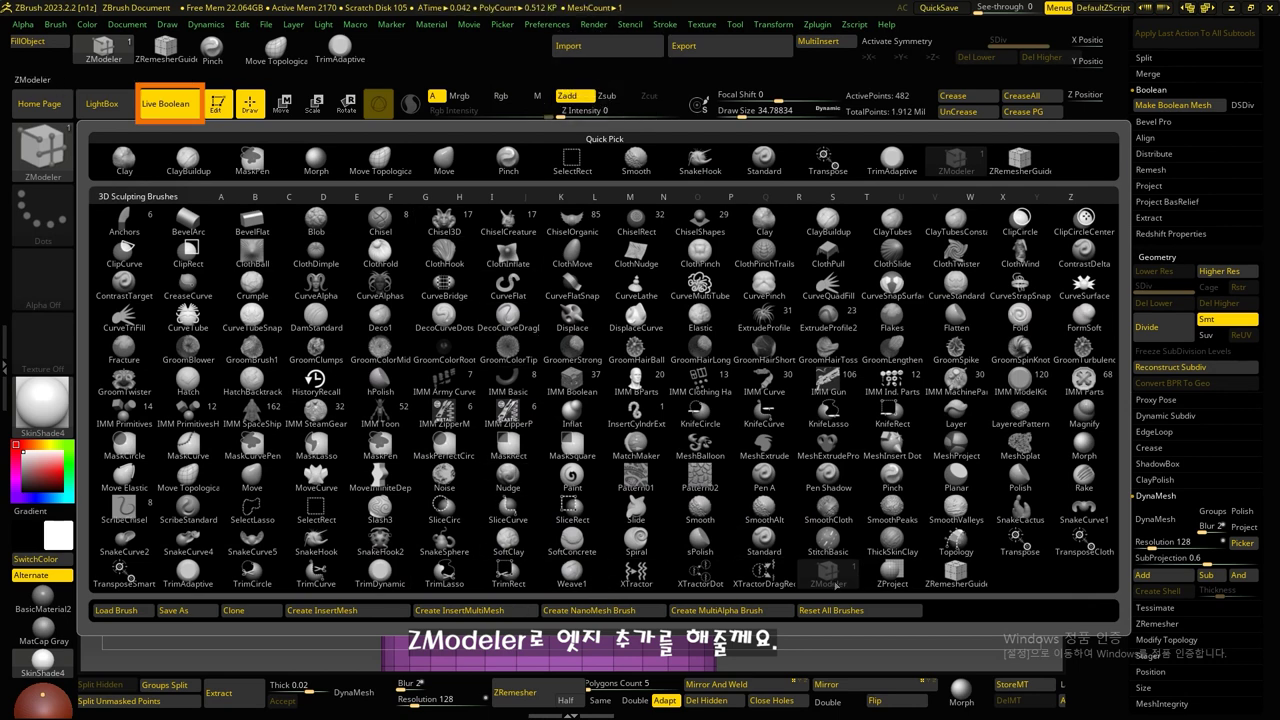
pyautogui.click(830, 578)
# Step: Insert single edge loops near the cylinder's top and bottom
pyautogui.keyDown('alt'); pyautogui.moveTo(668, 256); pyautogui.dragTo(840, 297); pyautogui.keyUp('alt')
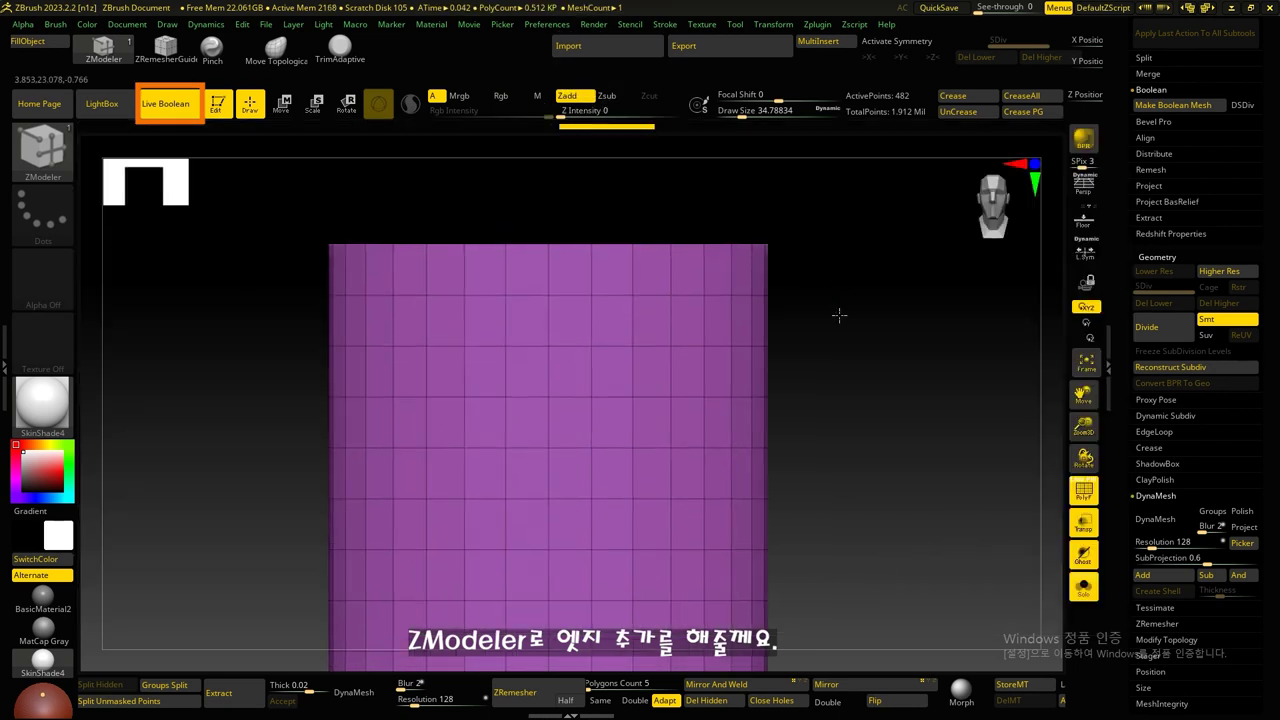
pyautogui.press('space')
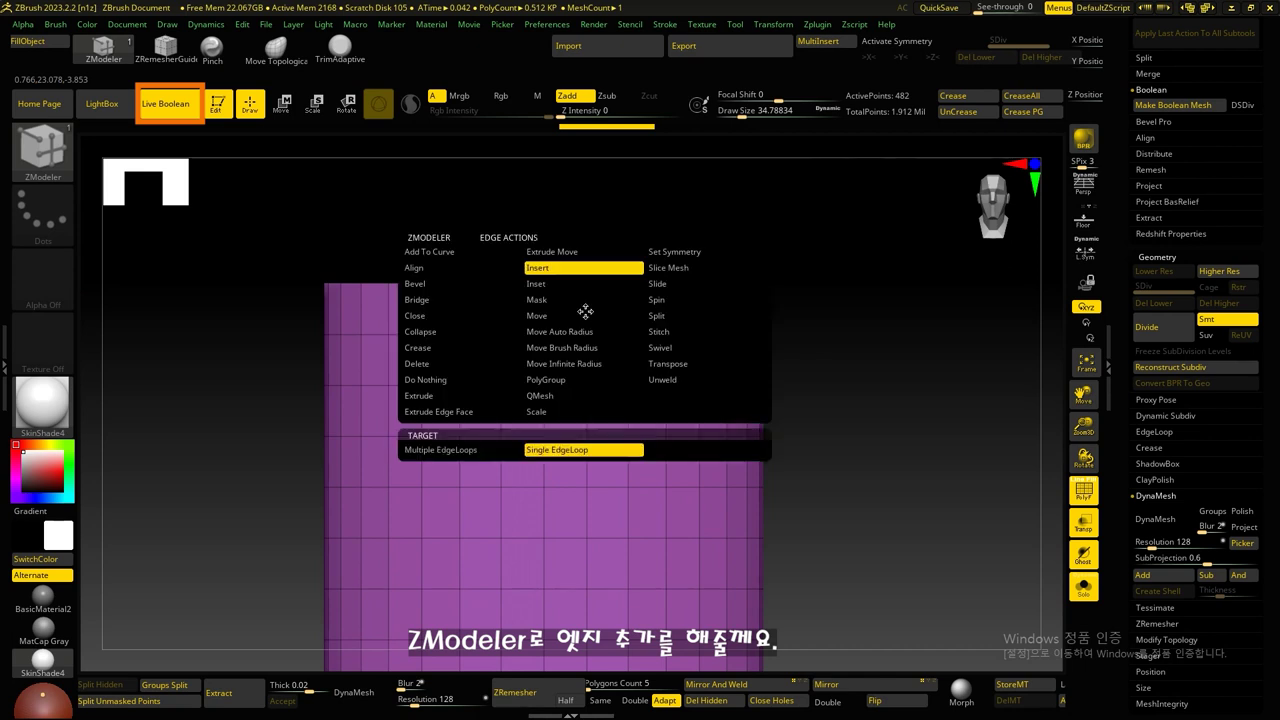
pyautogui.click(538, 266)
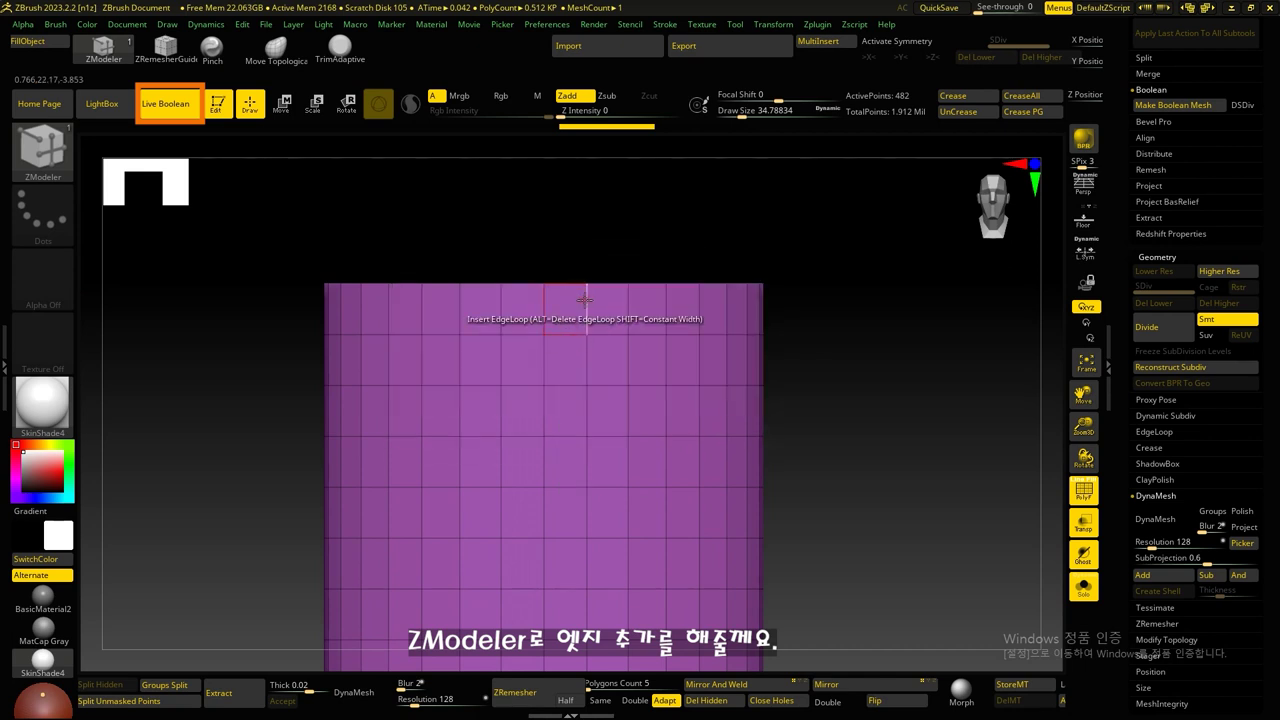
pyautogui.moveTo(650, 239); pyautogui.dragTo(648, 300)
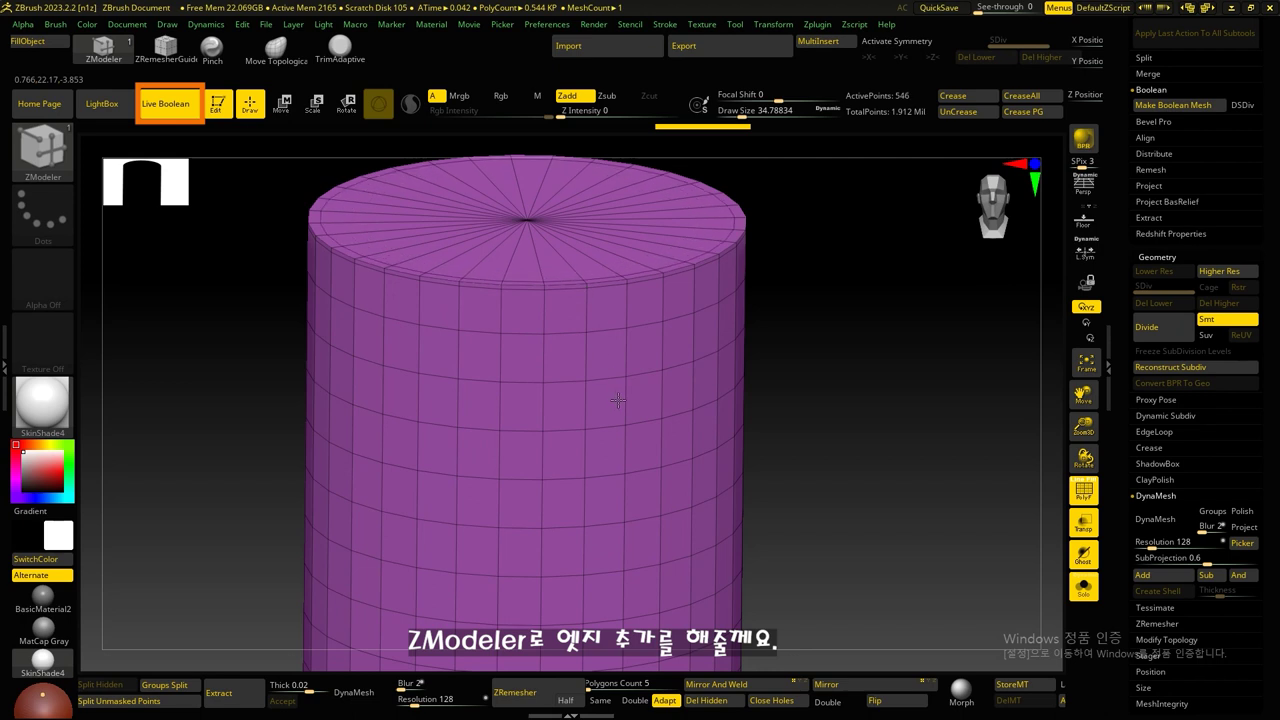
pyautogui.moveTo(829, 421); pyautogui.dragTo(684, 390)
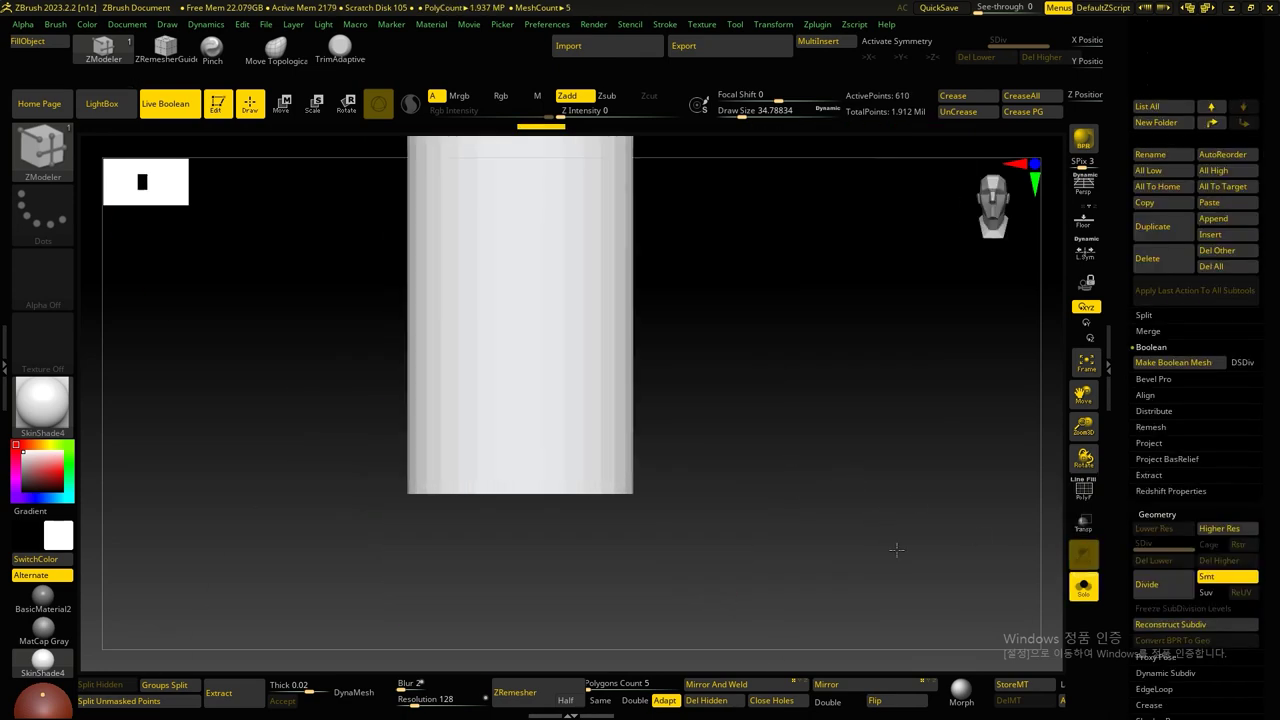
# Step: Subdivide the cylinder to SDiv 3 (9,986 points) and show the whole model again
pyautogui.hotkey('ctrl', 'd')
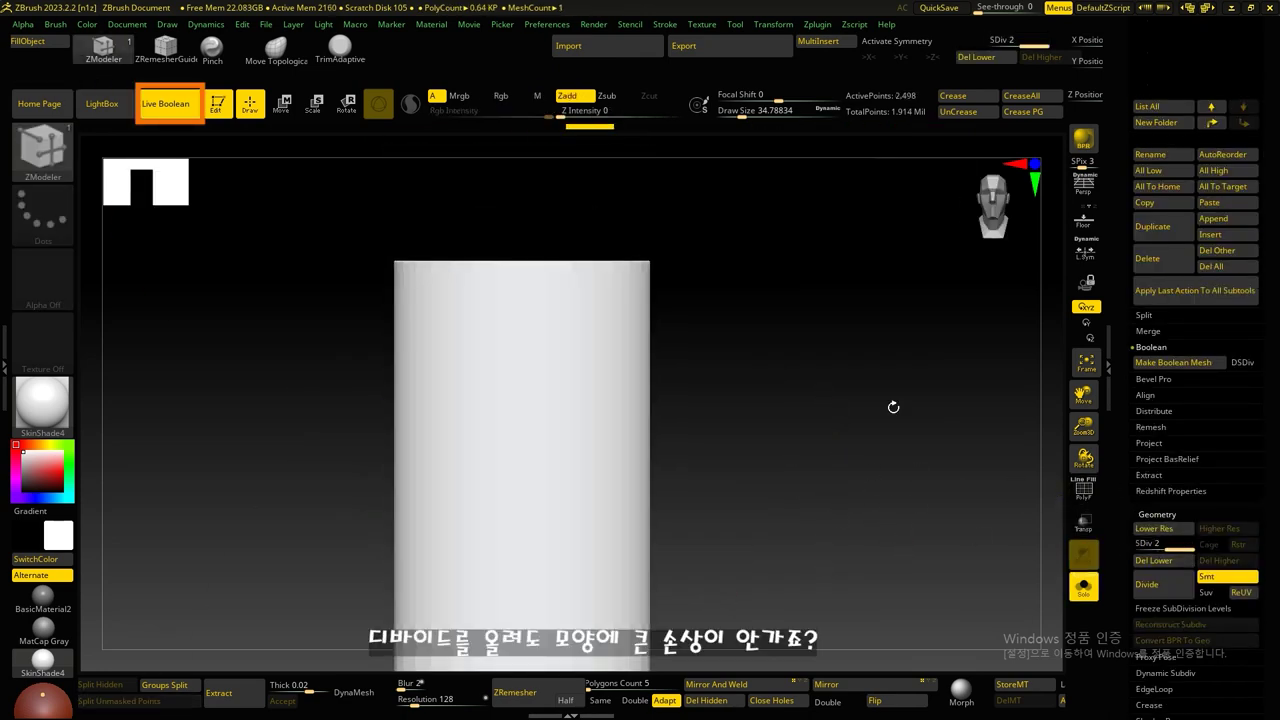
pyautogui.moveTo(893, 407); pyautogui.dragTo(757, 326)
pyautogui.hotkey('ctrl', 'd')
pyautogui.moveTo(757, 326)
pyautogui.keyDown('shift'); pyautogui.mouseDown()
pyautogui.moveTo(778, 353)
pyautogui.moveTo(763, 431)
pyautogui.moveTo(871, 446)
pyautogui.moveTo(854, 386)
pyautogui.moveTo(843, 417)
pyautogui.moveTo(808, 277)
pyautogui.mouseUp(); pyautogui.keyUp('shift')
pyautogui.click(1088, 594)
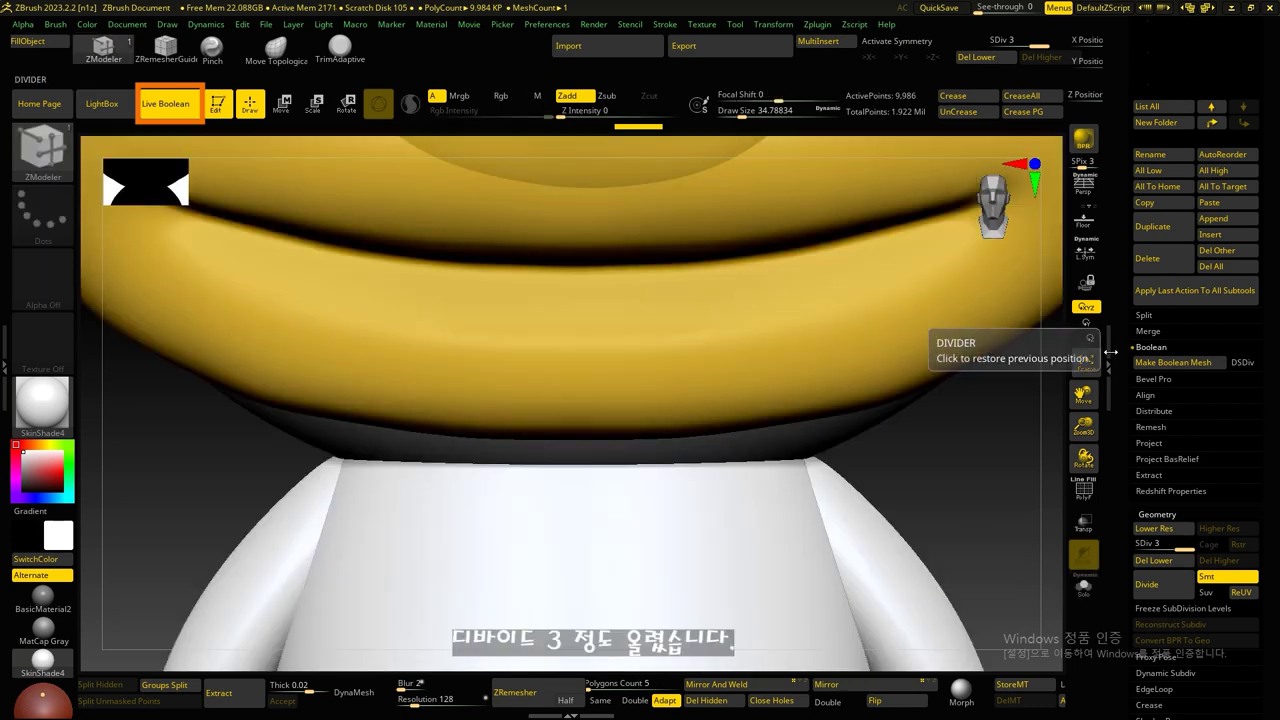
# Step: Move the cylinder up the subtool list and raise it toward the neck with the gizmo
pyautogui.moveTo(1110, 362); pyautogui.dragTo(1124, 444)
pyautogui.moveTo(1008, 465); pyautogui.dragTo(637, 398)
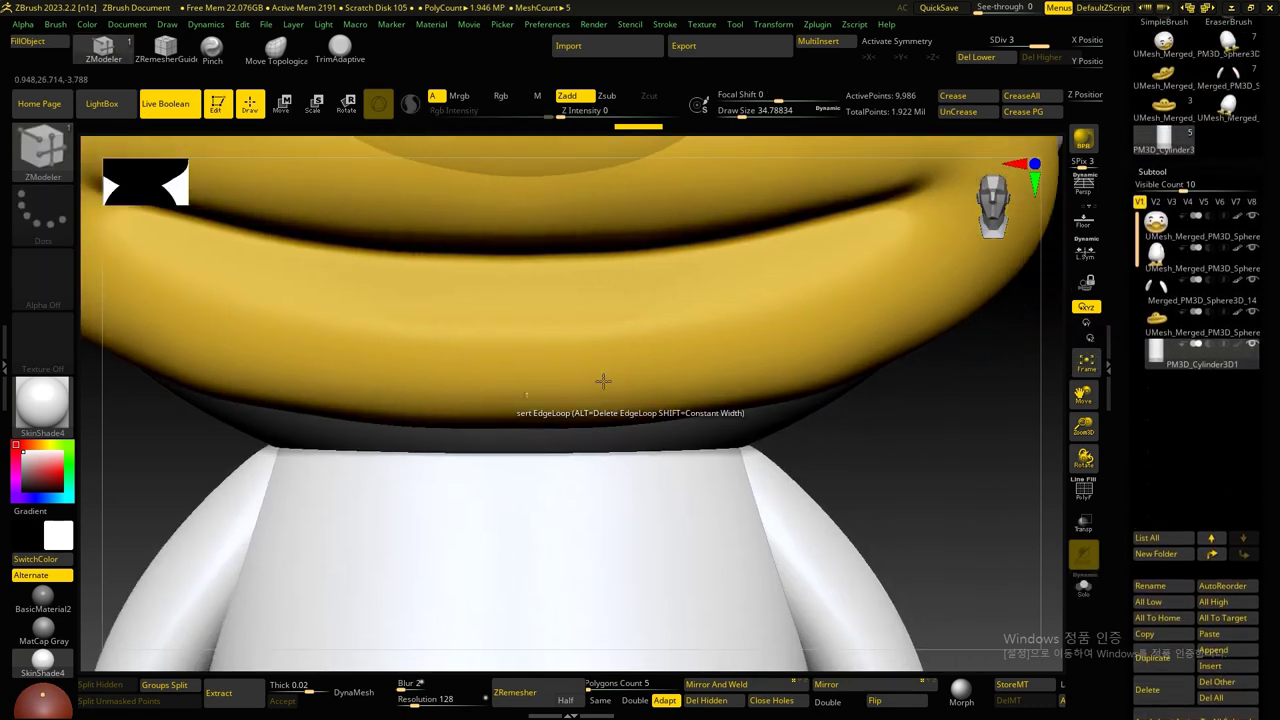
pyautogui.moveTo(900, 466)
pyautogui.keyDown('alt'); pyautogui.mouseDown()
pyautogui.moveTo(877, 449)
pyautogui.moveTo(857, 489)
pyautogui.moveTo(590, 570)
pyautogui.mouseUp(); pyautogui.keyUp('alt')
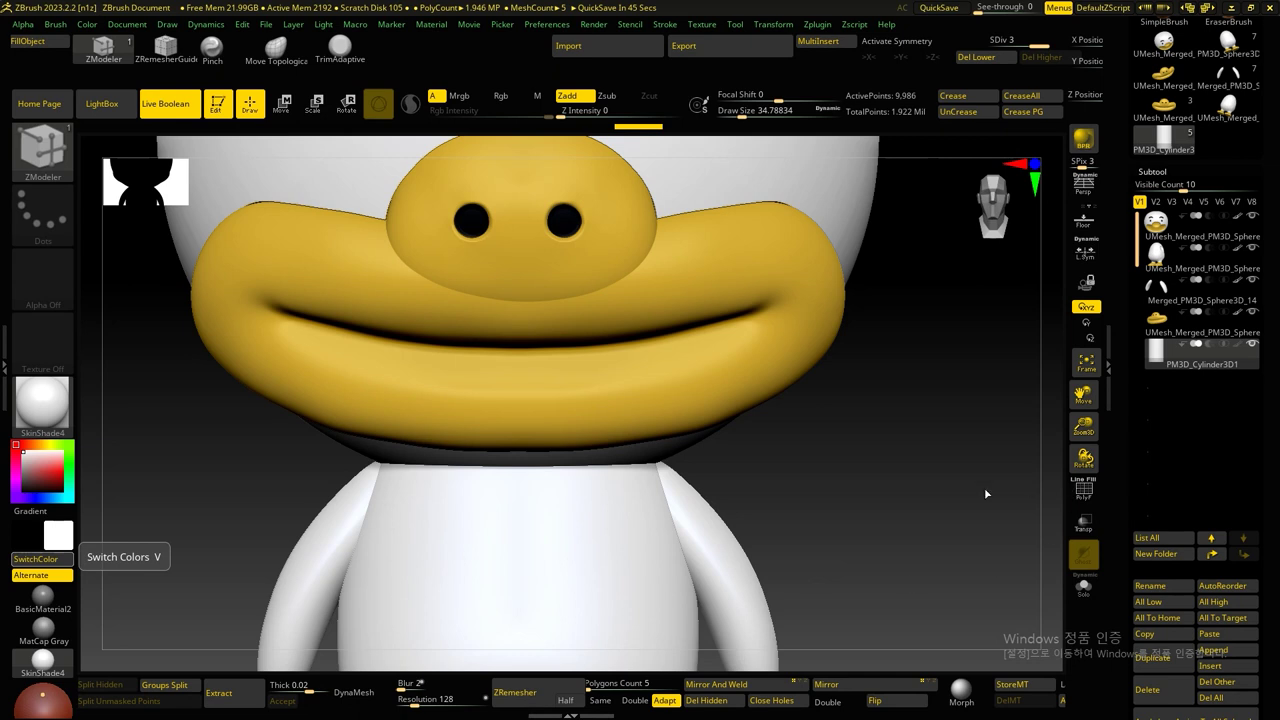
pyautogui.press('Up')
pyautogui.press('Up')
pyautogui.press('Up')
pyautogui.press('Up')
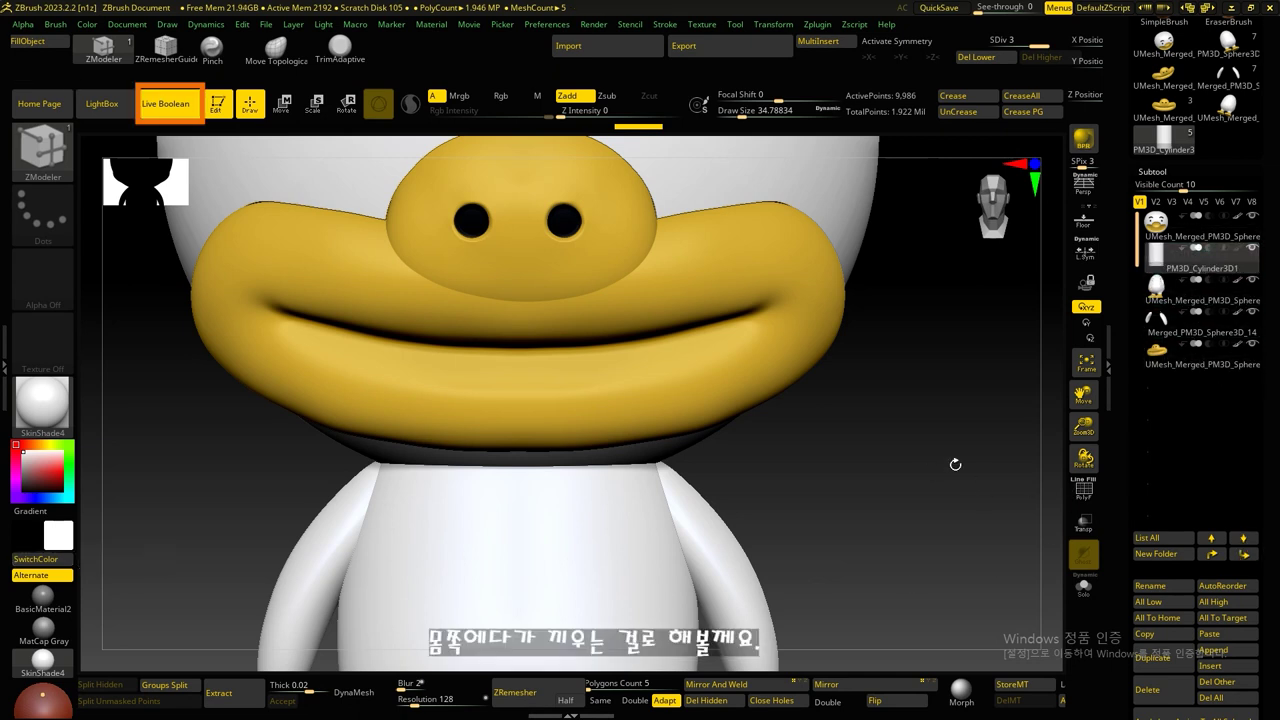
pyautogui.keyDown('alt'); pyautogui.moveTo(988, 450); pyautogui.dragTo(695, 527); pyautogui.keyUp('alt')
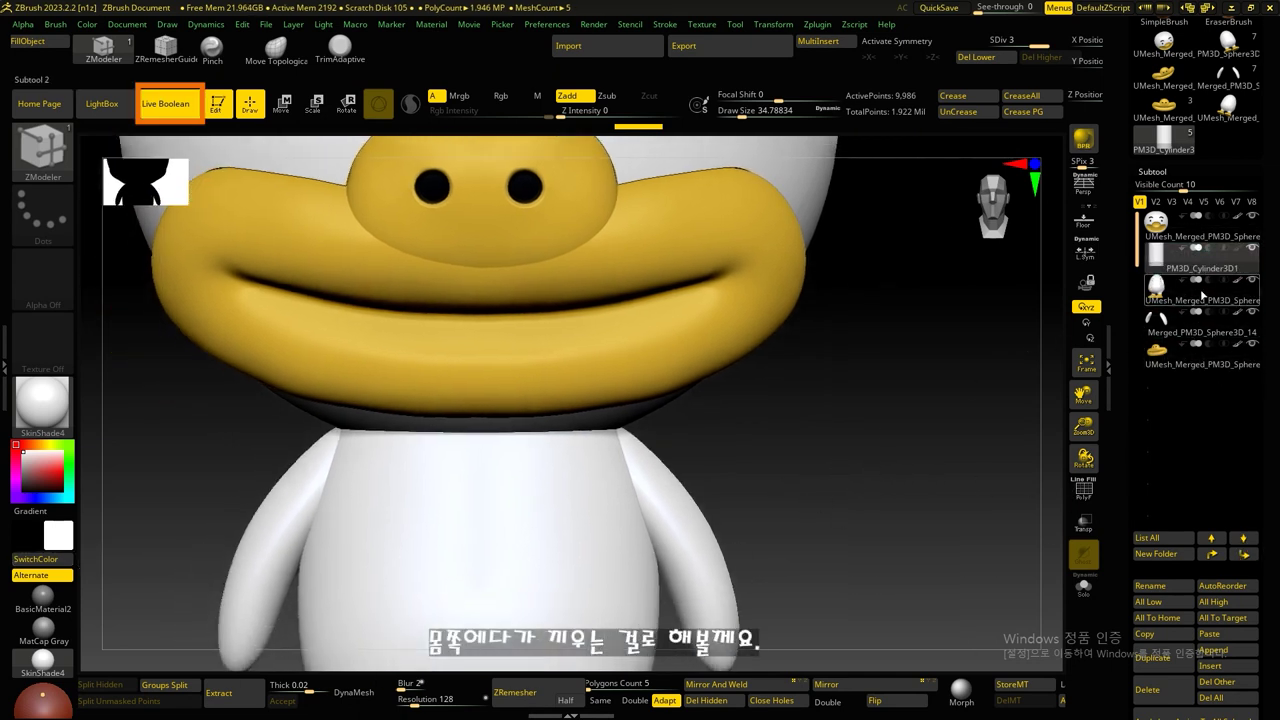
pyautogui.click(1201, 297)
pyautogui.press('w')
pyautogui.moveTo(541, 363)
pyautogui.mouseDown()
pyautogui.moveTo(541, 283)
pyautogui.moveTo(677, 323)
pyautogui.moveTo(709, 371)
pyautogui.mouseUp()
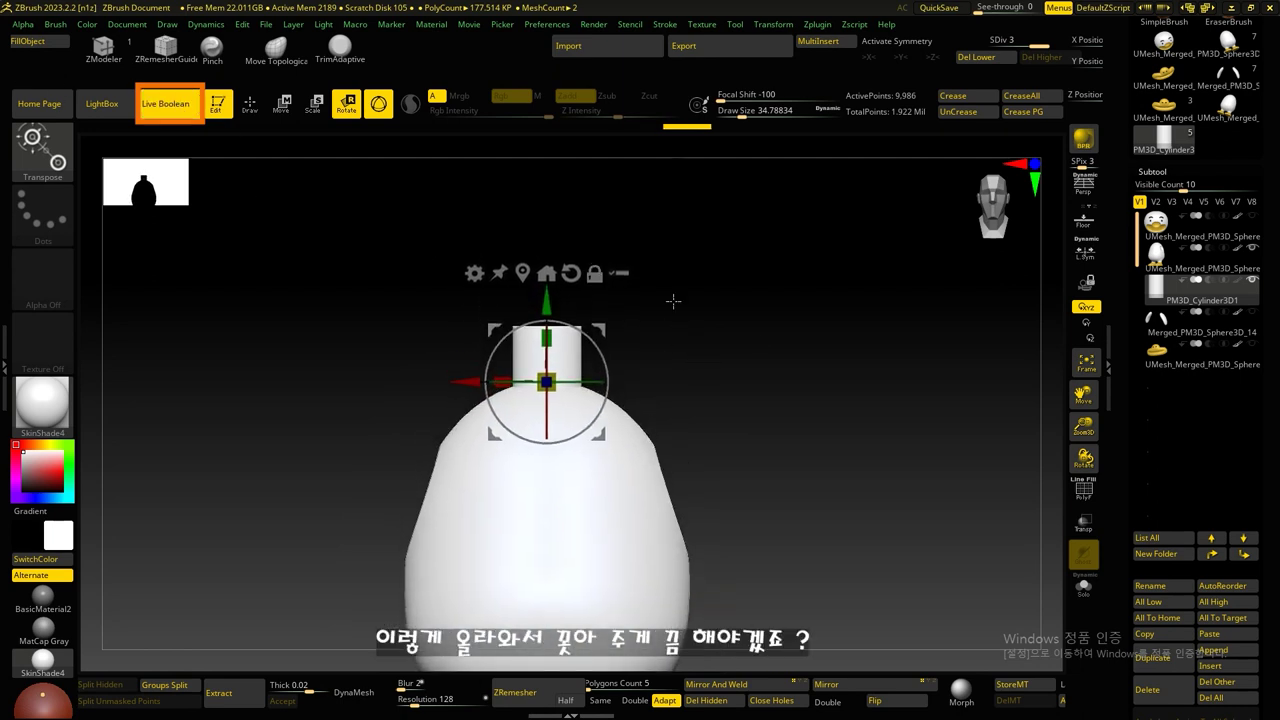
# Step: Check the peg's placement atop the body from the side using Solo and Transp
pyautogui.keyDown('shift'); pyautogui.click(1252, 279); pyautogui.keyUp('shift')
pyautogui.keyDown('shift'); pyautogui.click(1252, 279); pyautogui.keyUp('shift')
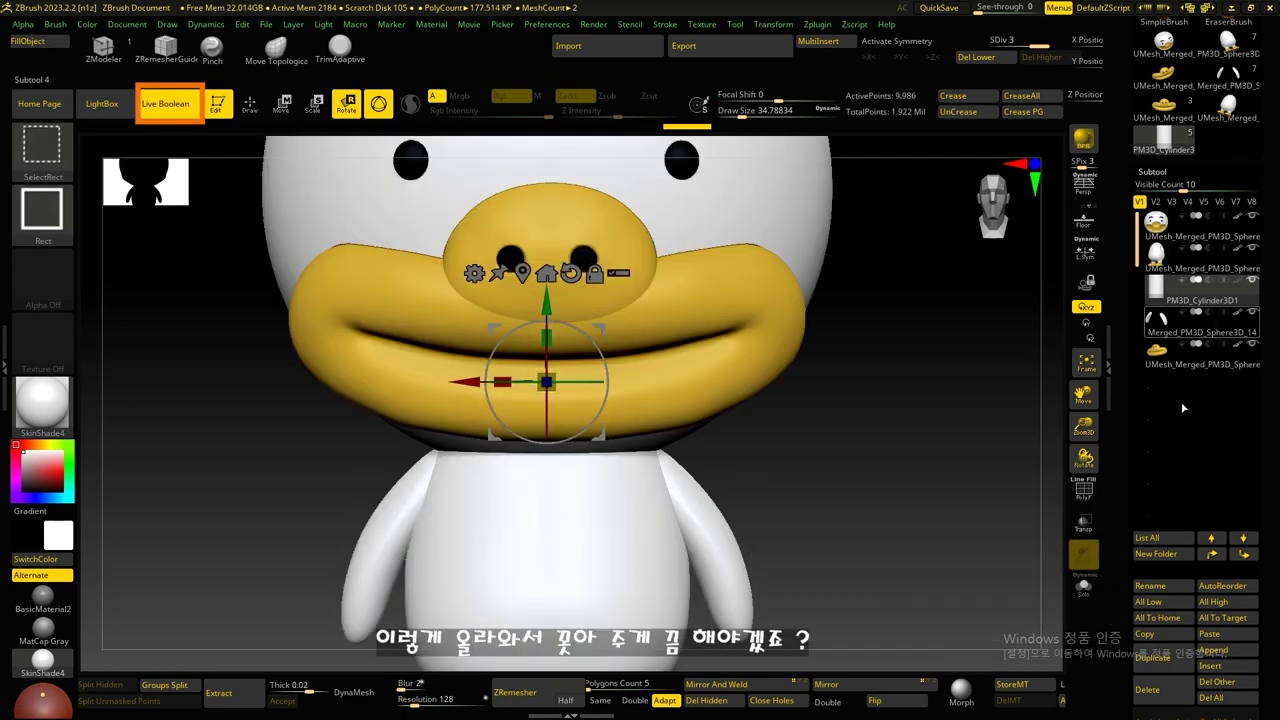
pyautogui.click(1083, 521)
pyautogui.moveTo(920, 512); pyautogui.dragTo(848, 508)
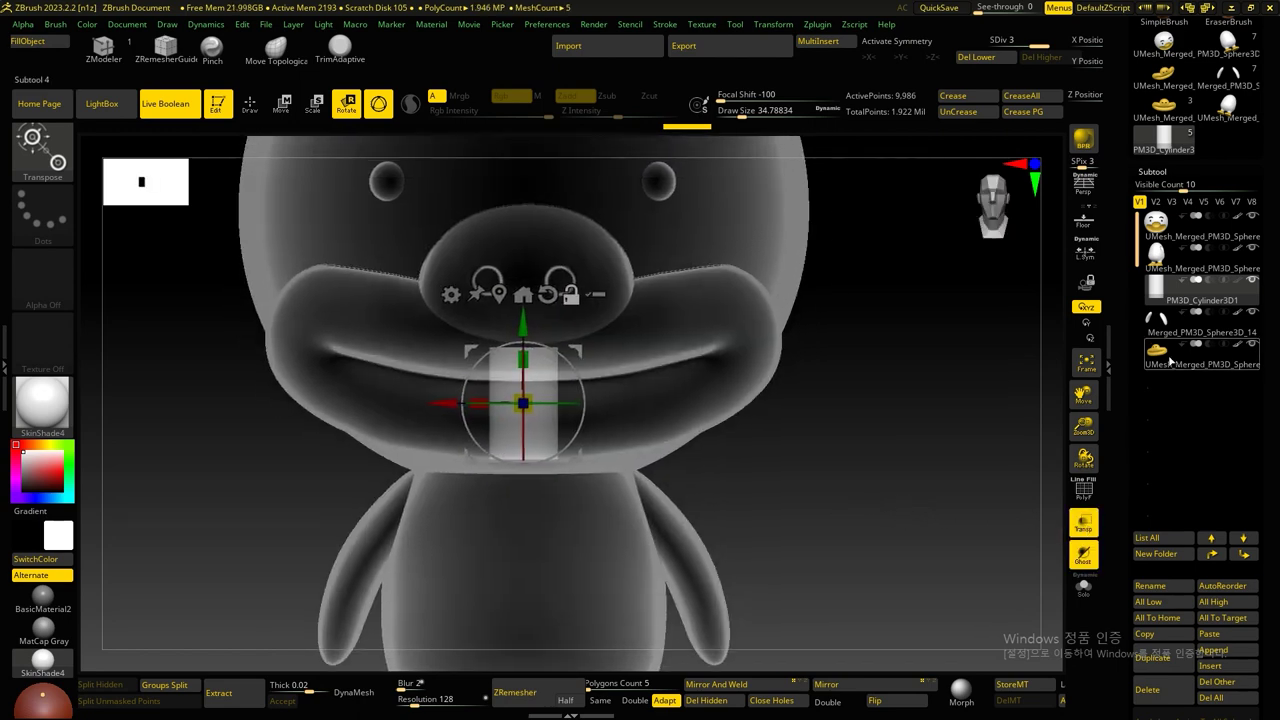
pyautogui.keyDown('shift'); pyautogui.click(1252, 279); pyautogui.keyUp('shift')
pyautogui.click(1252, 248)
pyautogui.moveTo(877, 454)
pyautogui.mouseDown()
pyautogui.moveTo(810, 438)
pyautogui.moveTo(827, 477)
pyautogui.mouseUp()
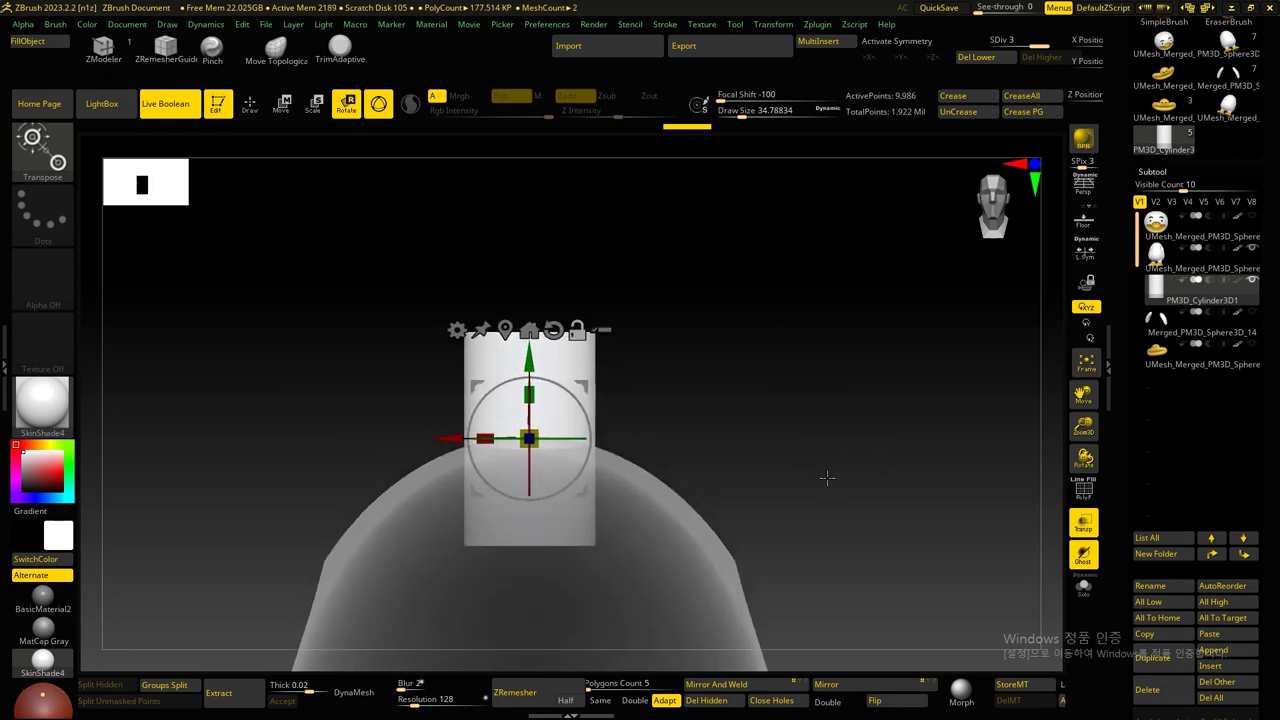
# Step: Duplicate the neck cylinder as PM3D_Cylinder3D2, place it below PM3D_Cylinder3D1, and reselect the original
pyautogui.click(1168, 662)
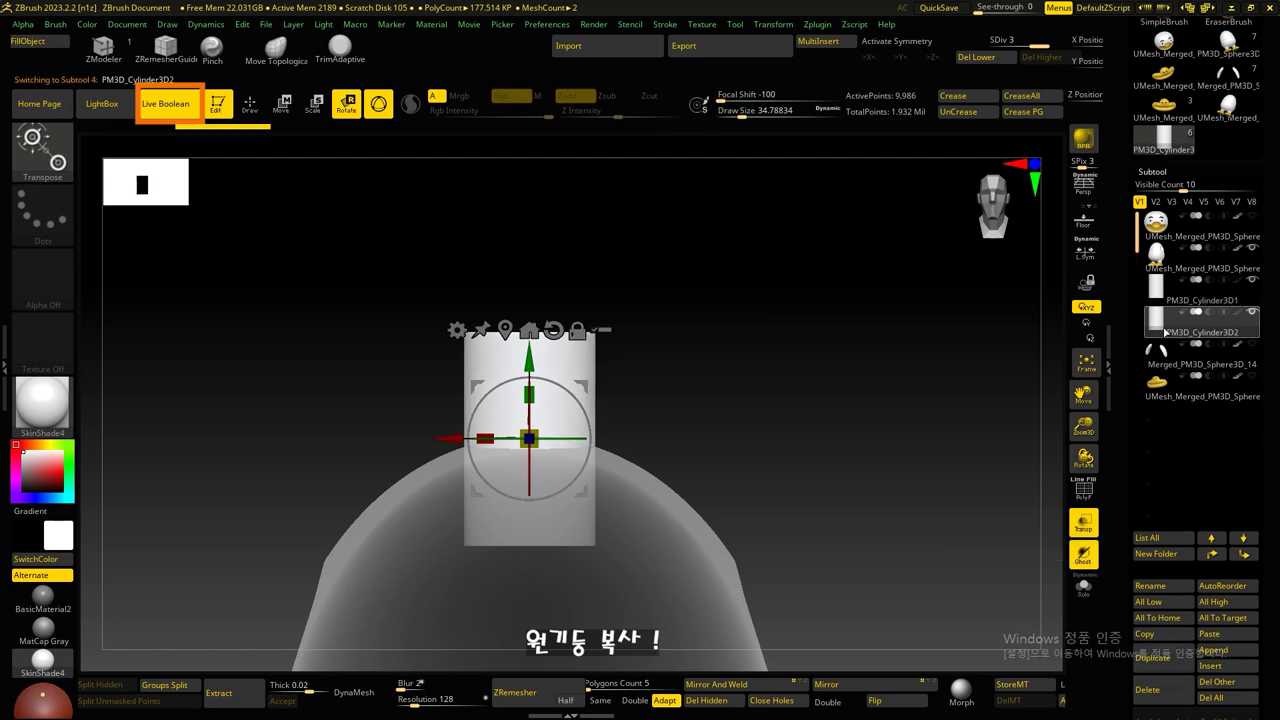
pyautogui.moveTo(1163, 256); pyautogui.dragTo(1165, 260)
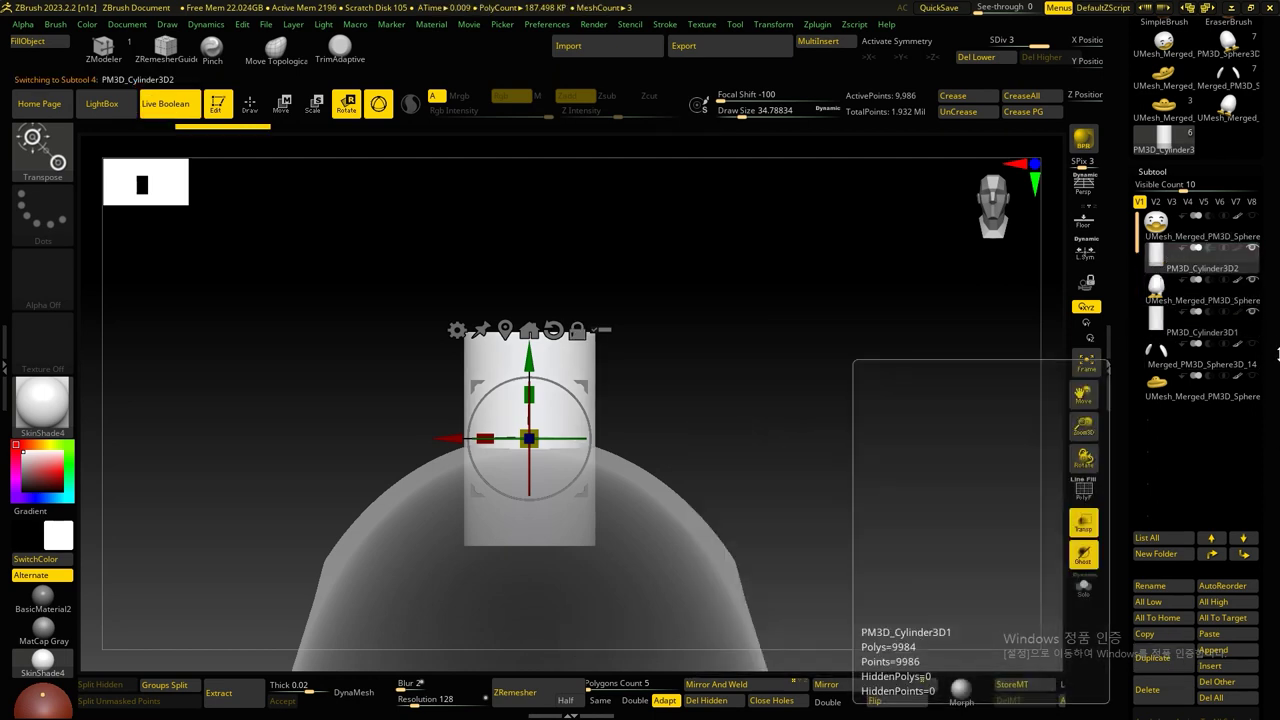
pyautogui.moveTo(1216, 265); pyautogui.dragTo(1250, 322)
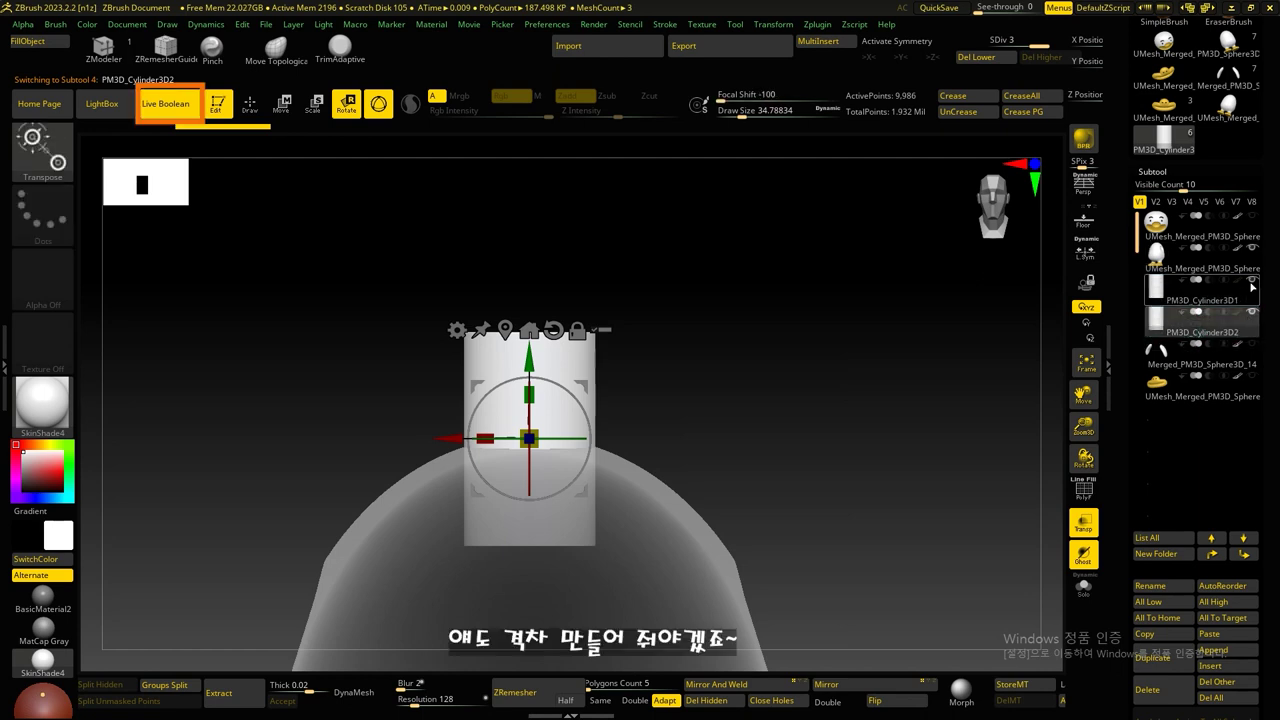
pyautogui.keyDown('ctrl'); pyautogui.keyDown('shift'); pyautogui.click(1252, 289); pyautogui.keyUp('shift'); pyautogui.keyUp('ctrl')
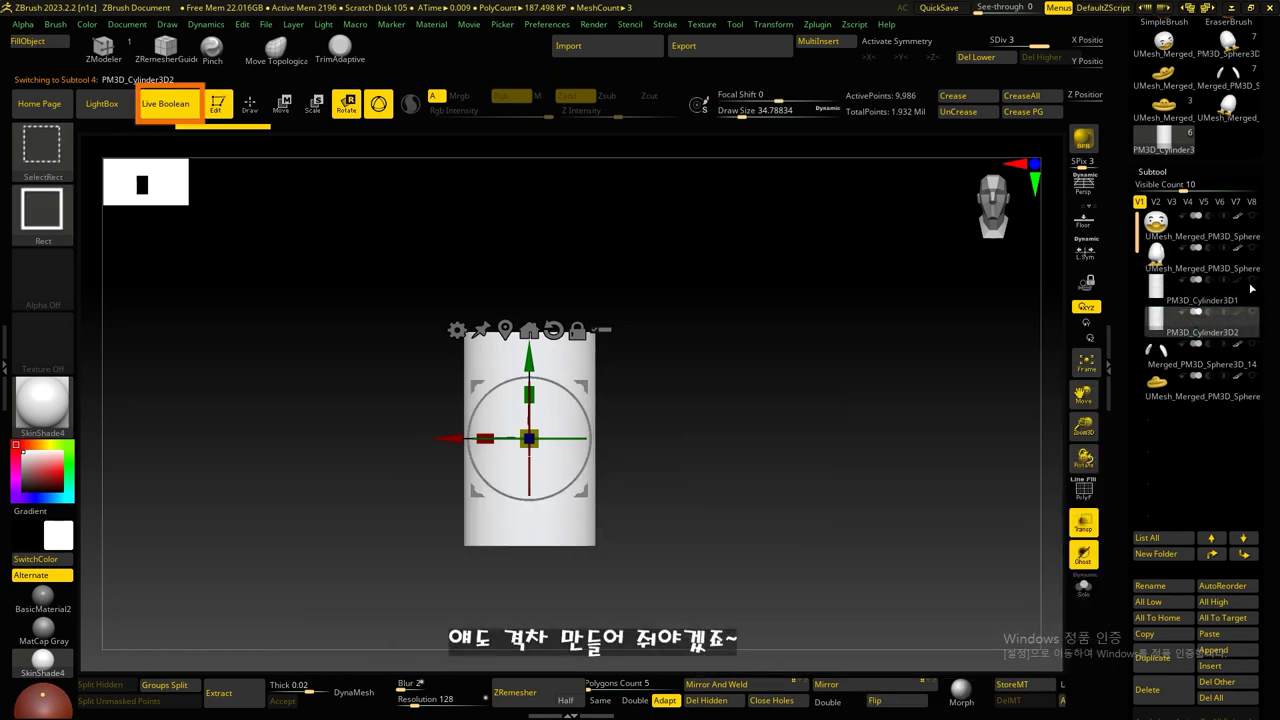
pyautogui.moveTo(1110, 500); pyautogui.dragTo(1125, 455)
pyautogui.click(1163, 240)
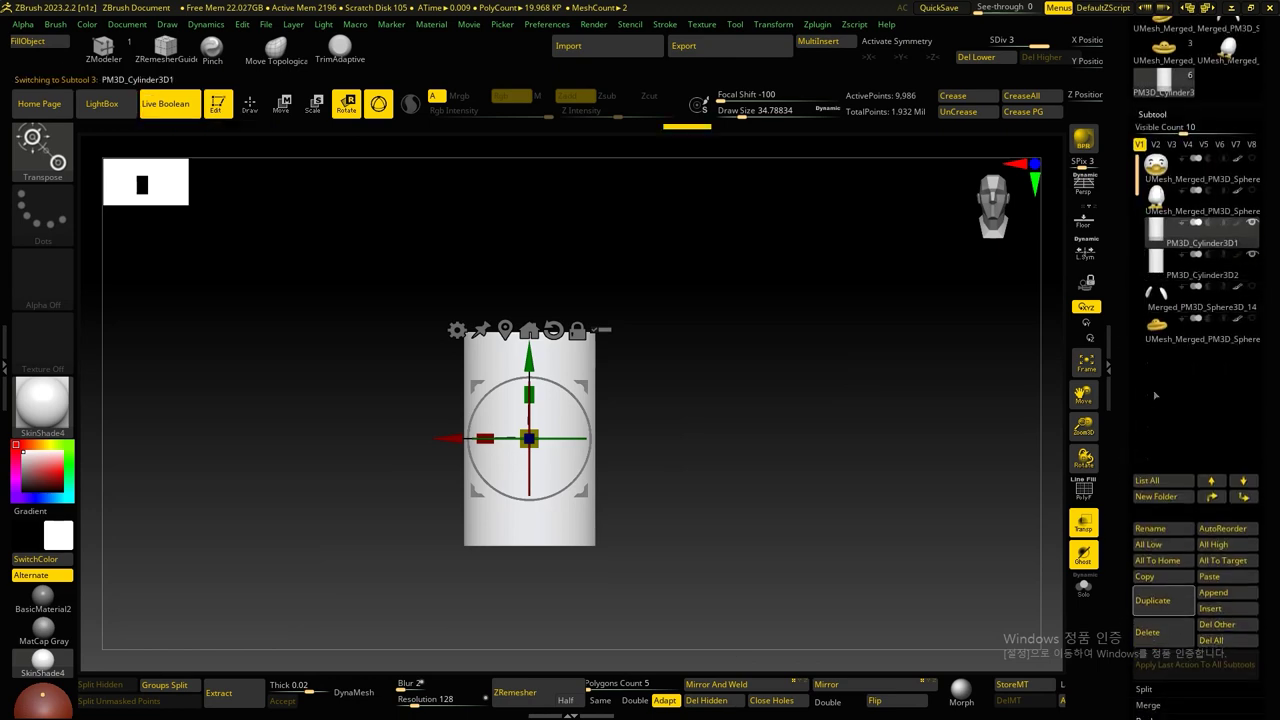
# Step: Inflate PM3D_Cylinder3D1 slightly so it is thicker than its copy, then frame it
pyautogui.moveTo(1272, 461); pyautogui.dragTo(1267, 206)
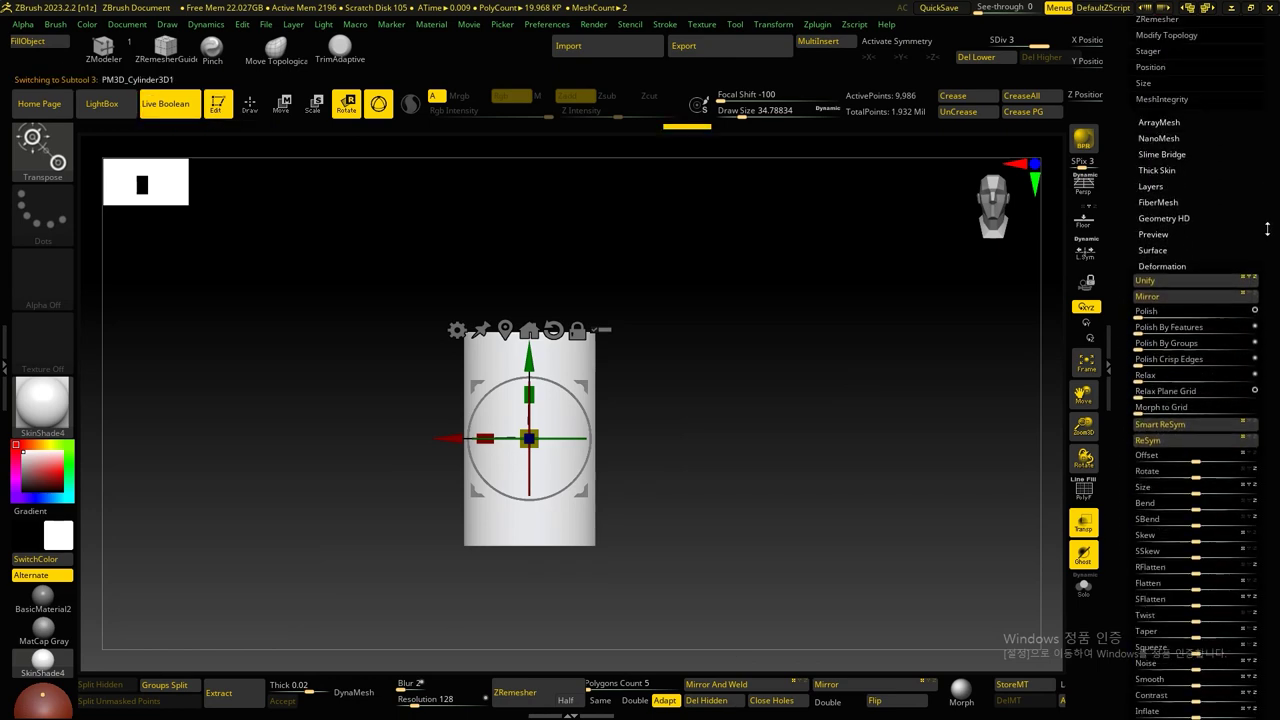
pyautogui.moveTo(1195, 408); pyautogui.dragTo(886, 403)
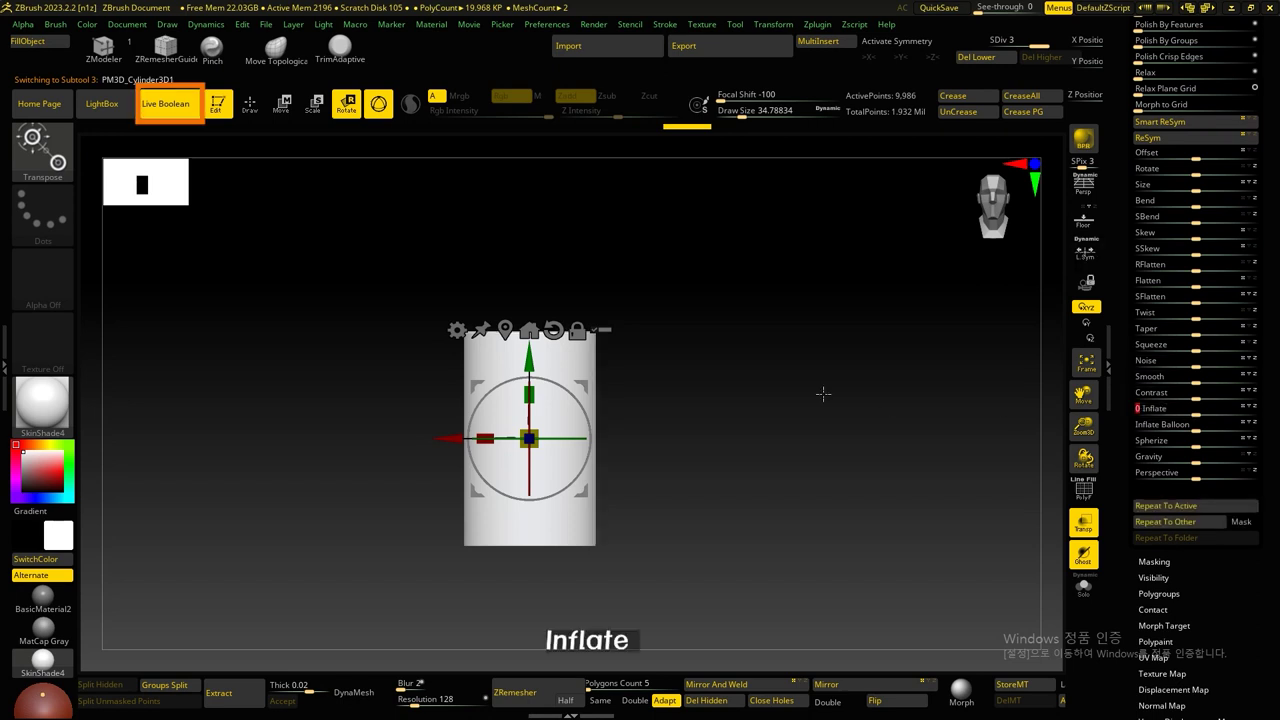
pyautogui.moveTo(914, 632)
pyautogui.keyDown('alt'); pyautogui.mouseDown()
pyautogui.moveTo(684, 430)
pyautogui.moveTo(1062, 387)
pyautogui.mouseUp(); pyautogui.keyUp('alt')
pyautogui.click(378, 104)
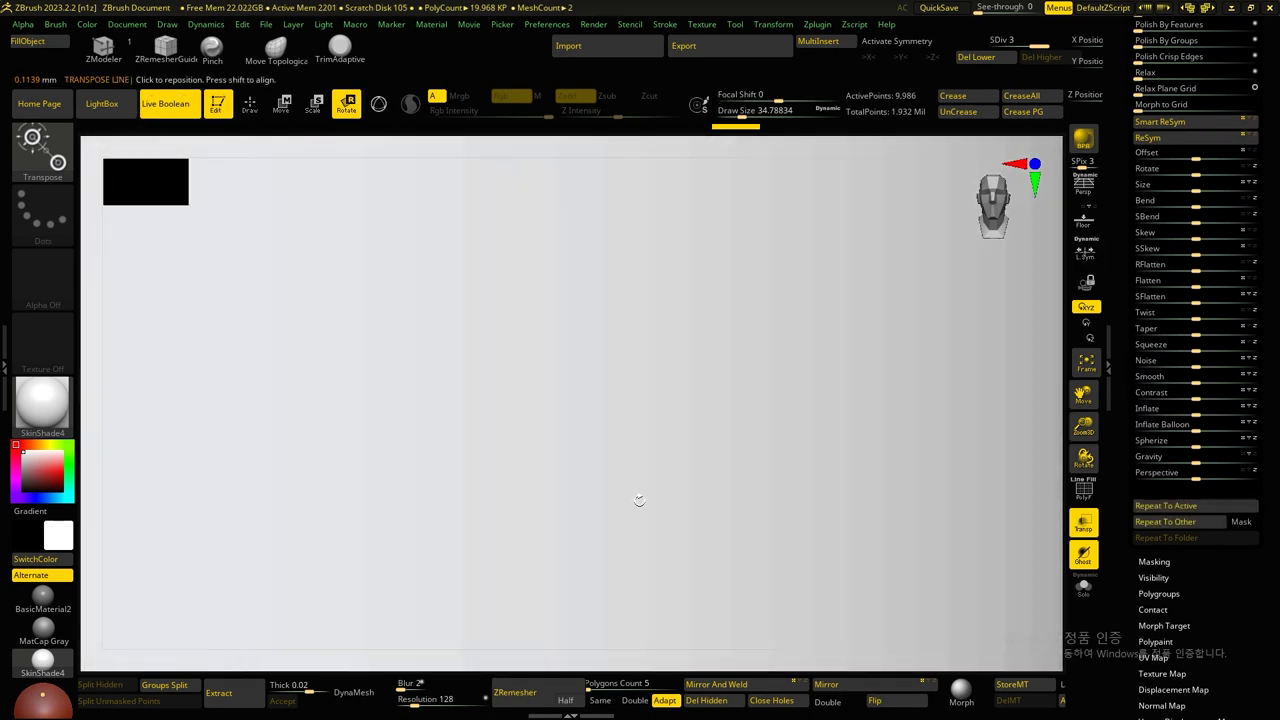
pyautogui.keyDown('alt'); pyautogui.moveTo(634, 500); pyautogui.dragTo(883, 383); pyautogui.keyUp('alt')
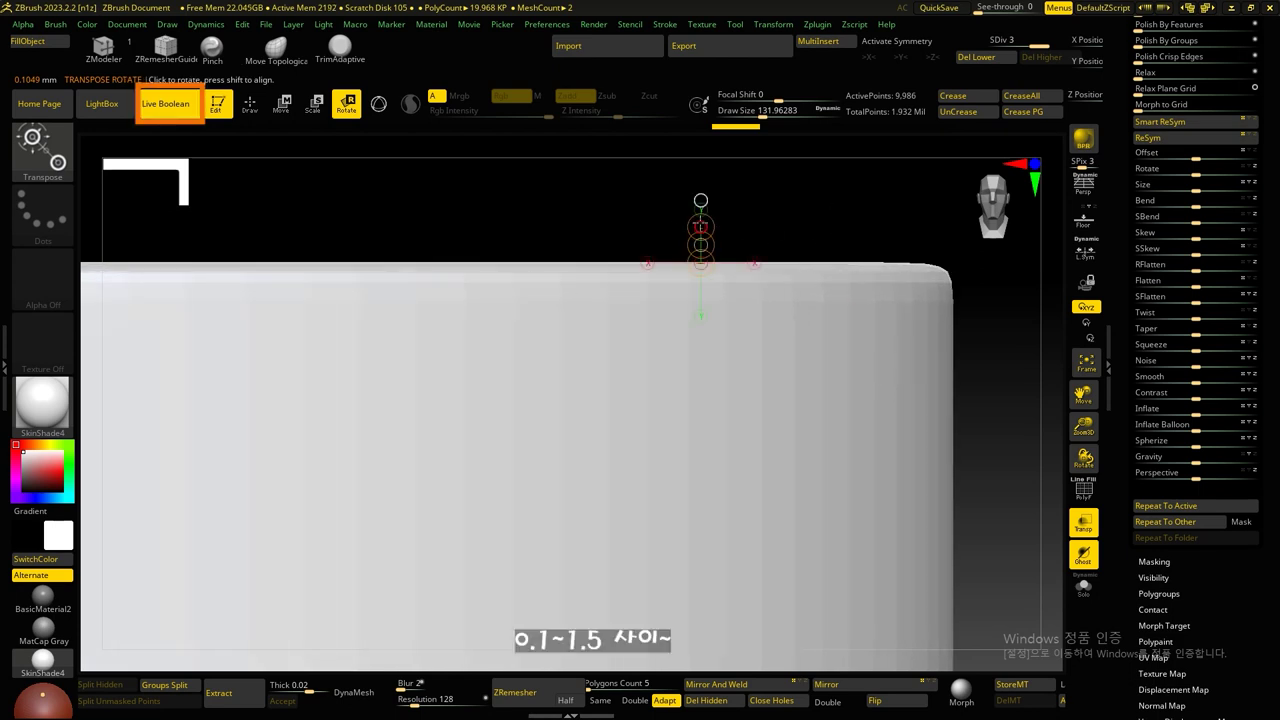
pyautogui.moveTo(1196, 410); pyautogui.dragTo(1236, 407)
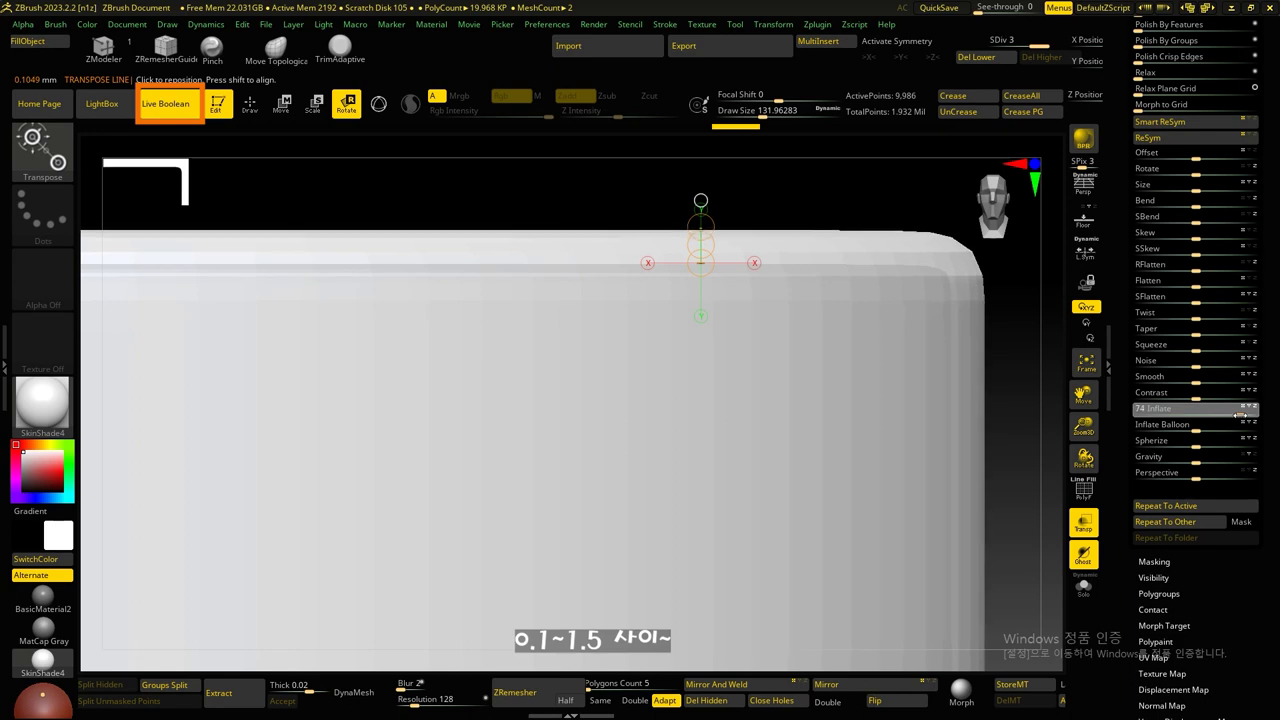
pyautogui.press('f')
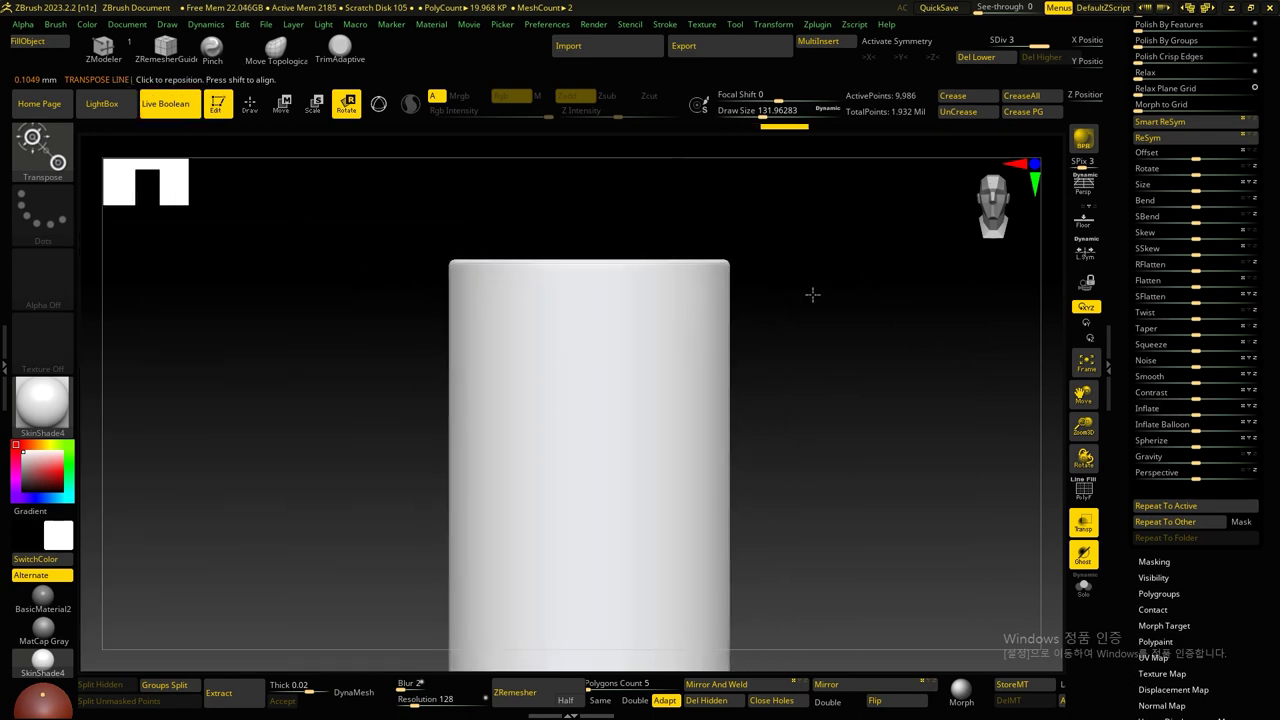
pyautogui.moveTo(876, 424)
pyautogui.mouseDown()
pyautogui.moveTo(889, 443)
pyautogui.moveTo(877, 466)
pyautogui.moveTo(886, 380)
pyautogui.moveTo(793, 518)
pyautogui.mouseUp()
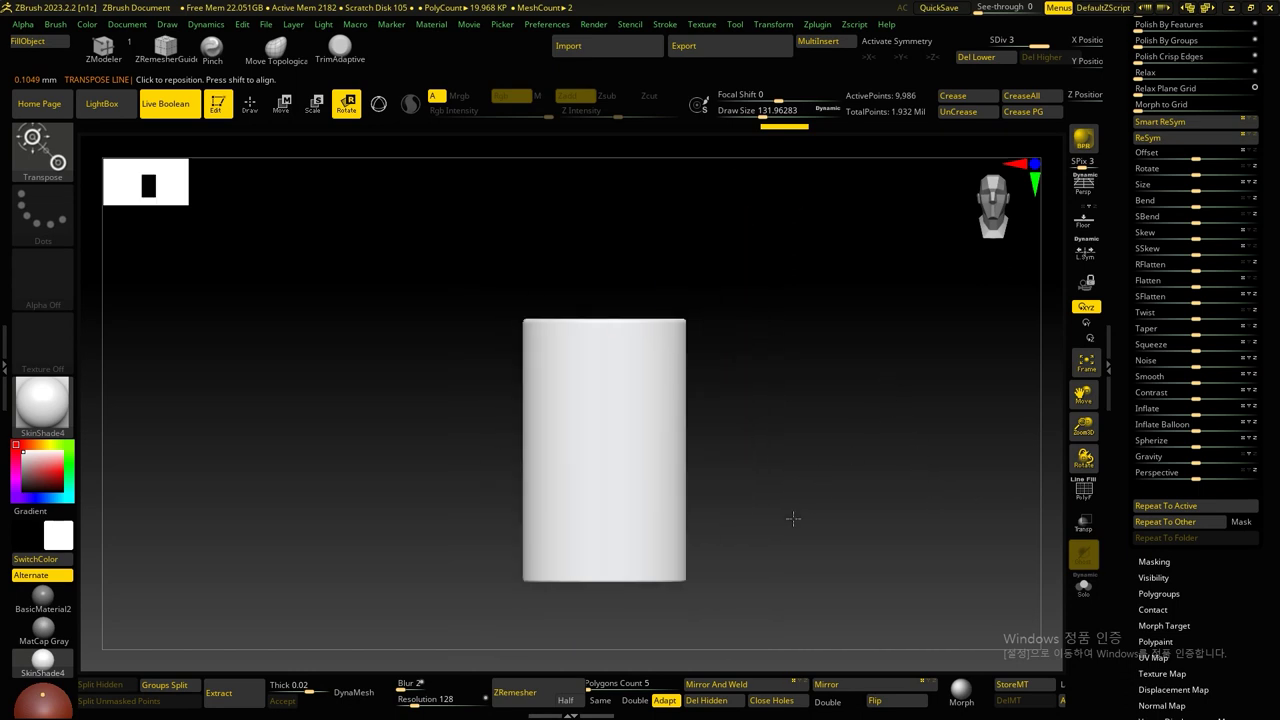
pyautogui.scroll(5, 1113, 337)
pyautogui.scroll(5, 1113, 337)
pyautogui.scroll(5, 1113, 337)
pyautogui.scroll(5, 1114, 383)
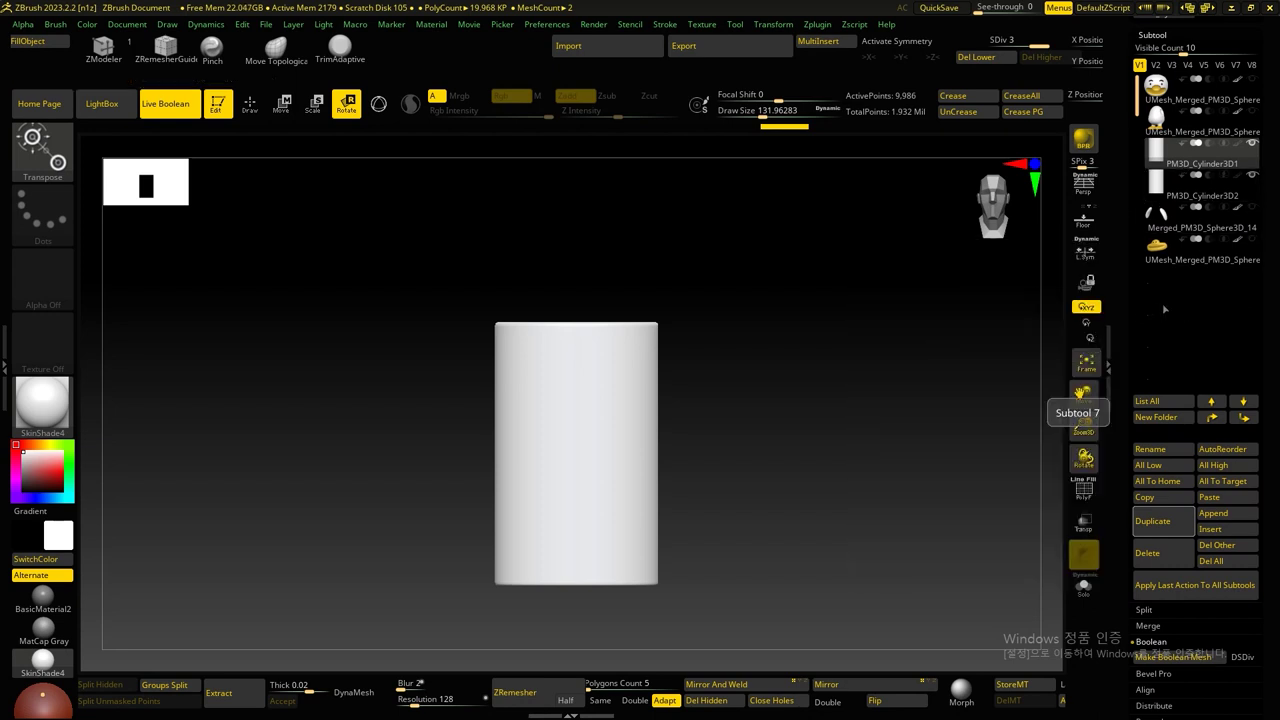
pyautogui.moveTo(1200, 90)
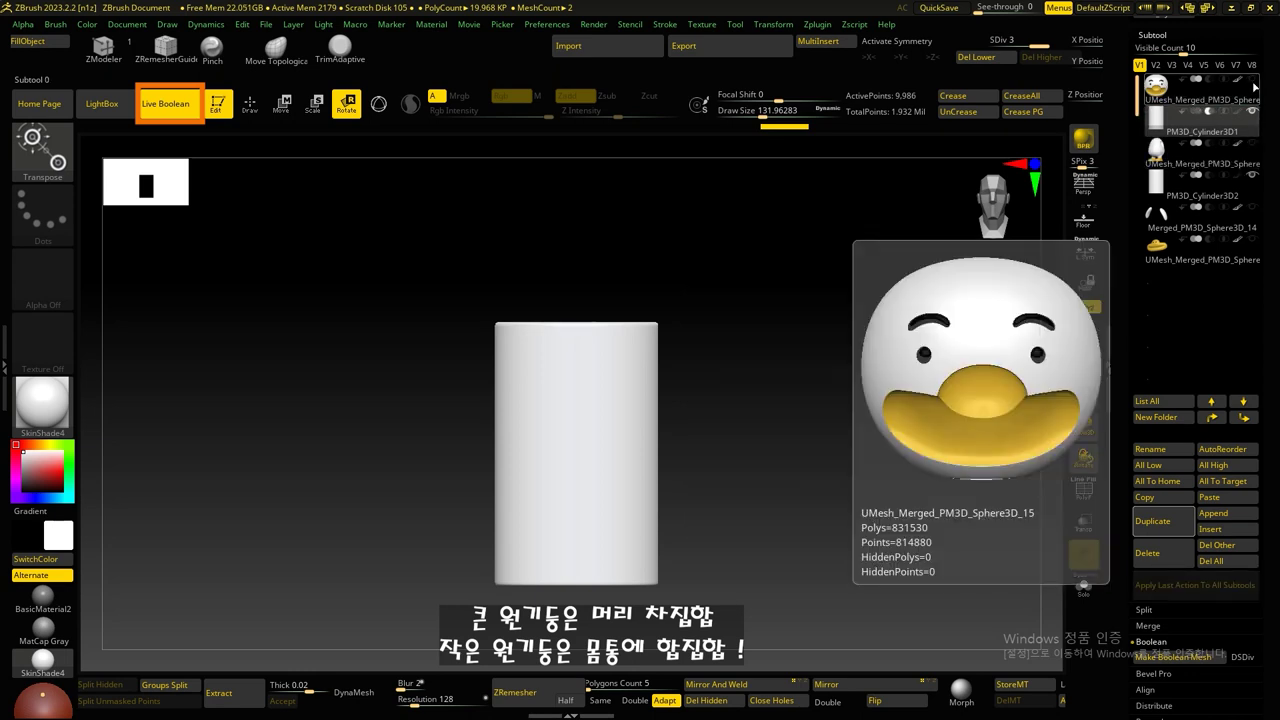
# Step: Under the head, set the thicker cylinder to Subtract and the thinner peg to Union
pyautogui.click(1238, 168)
pyautogui.moveTo(1053, 564); pyautogui.dragTo(1076, 262)
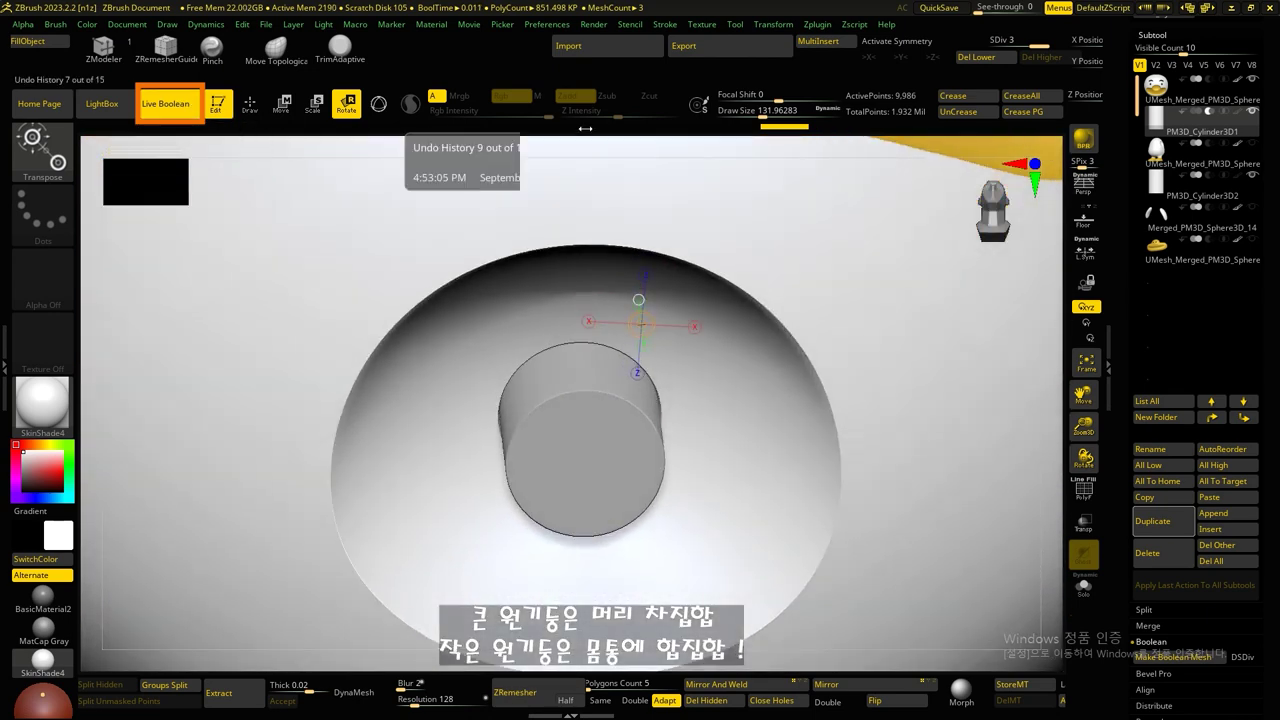
pyautogui.click(1216, 218)
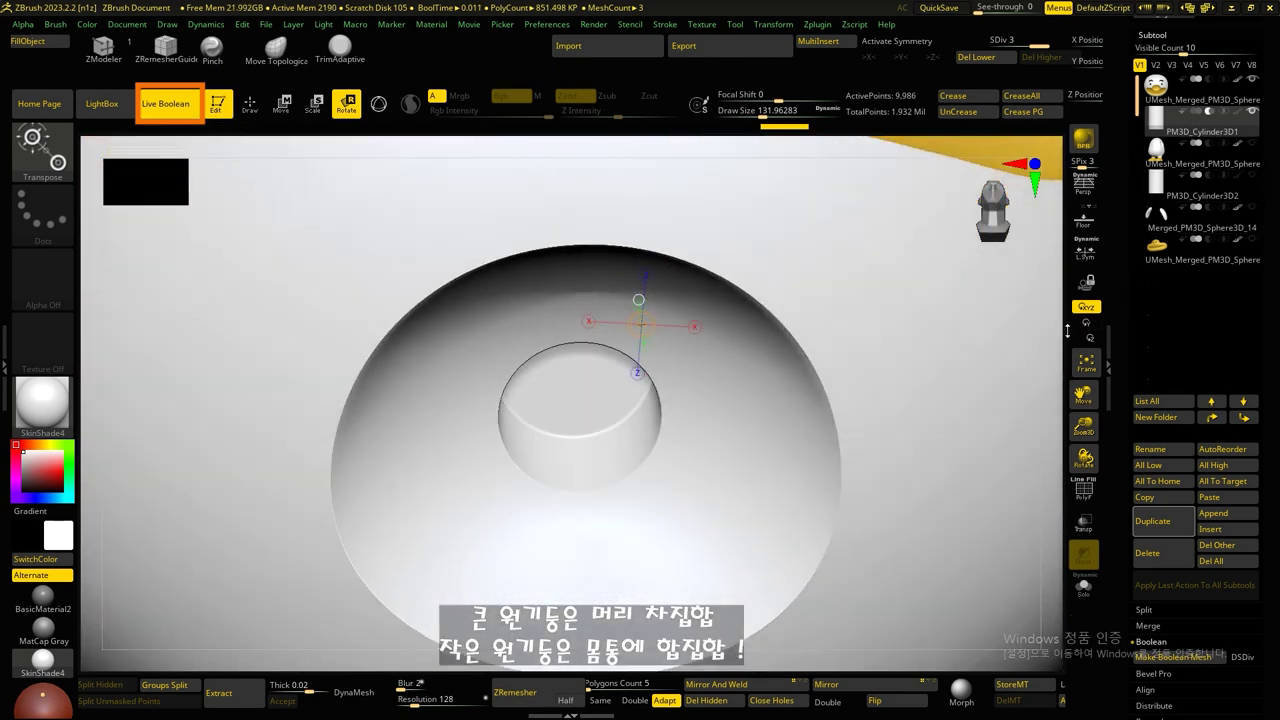
pyautogui.press('f')
pyautogui.moveTo(934, 373); pyautogui.dragTo(1203, 215)
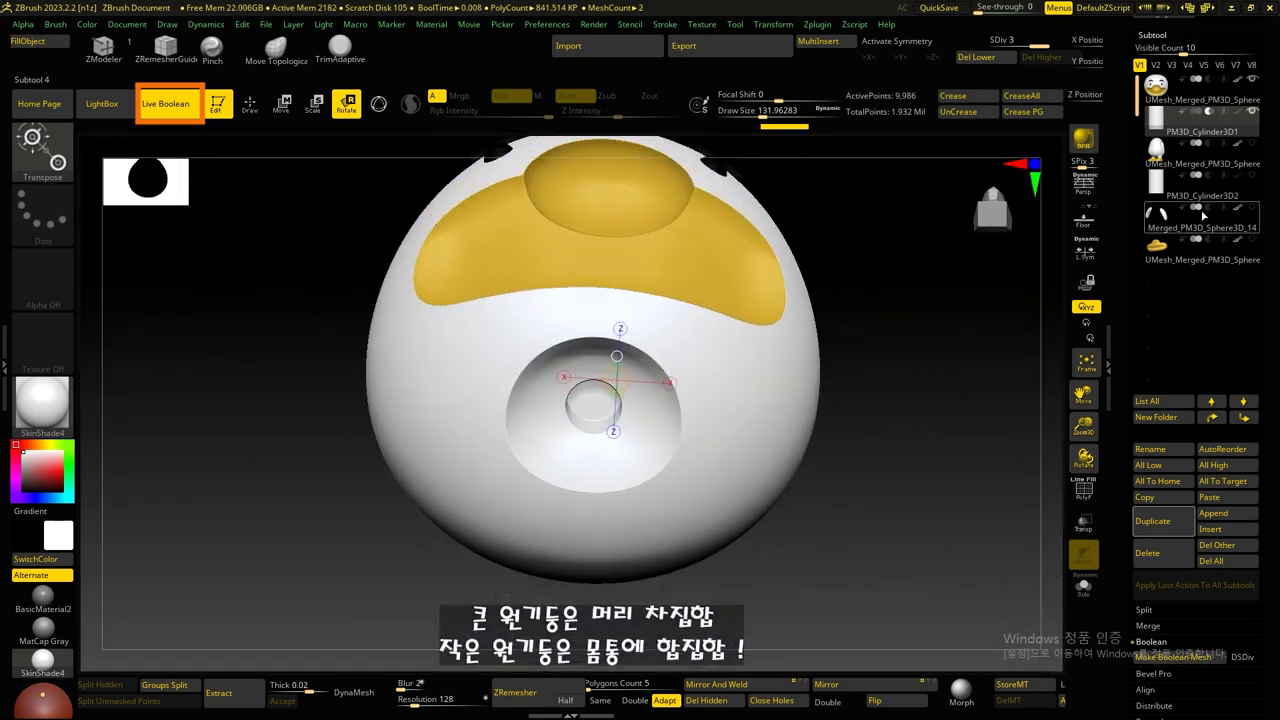
pyautogui.moveTo(1203, 190)
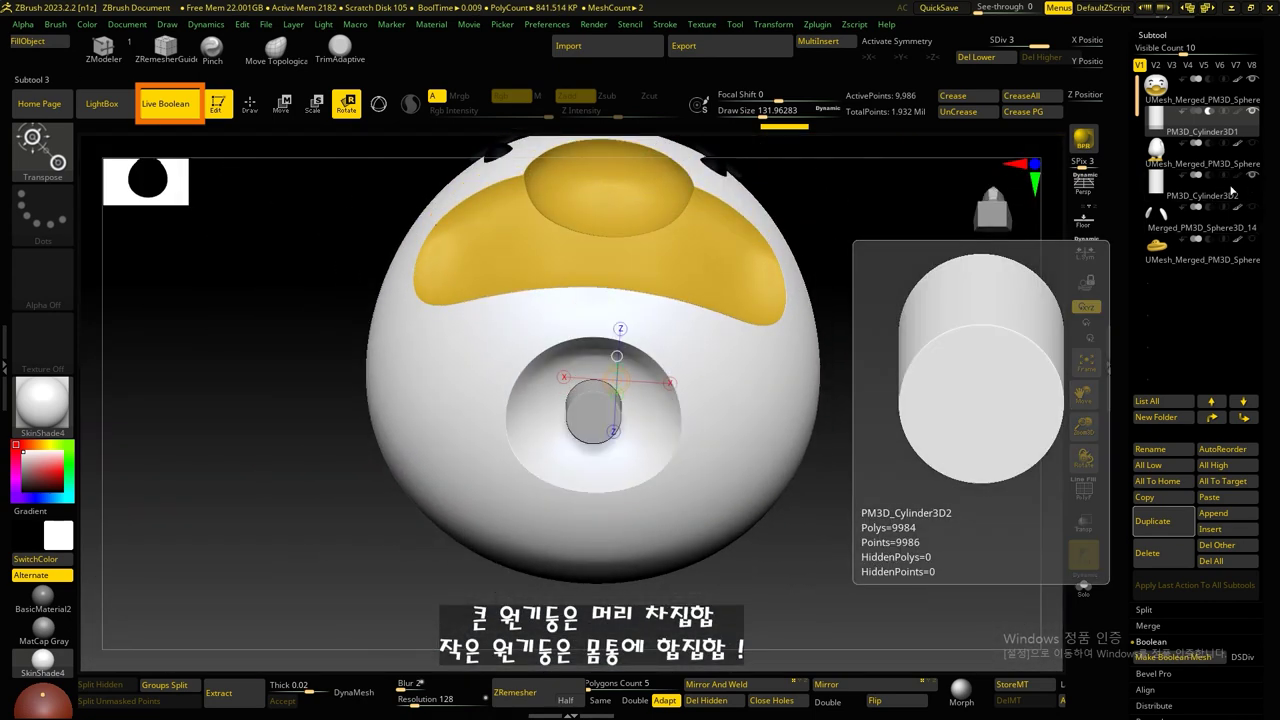
pyautogui.click(1219, 197)
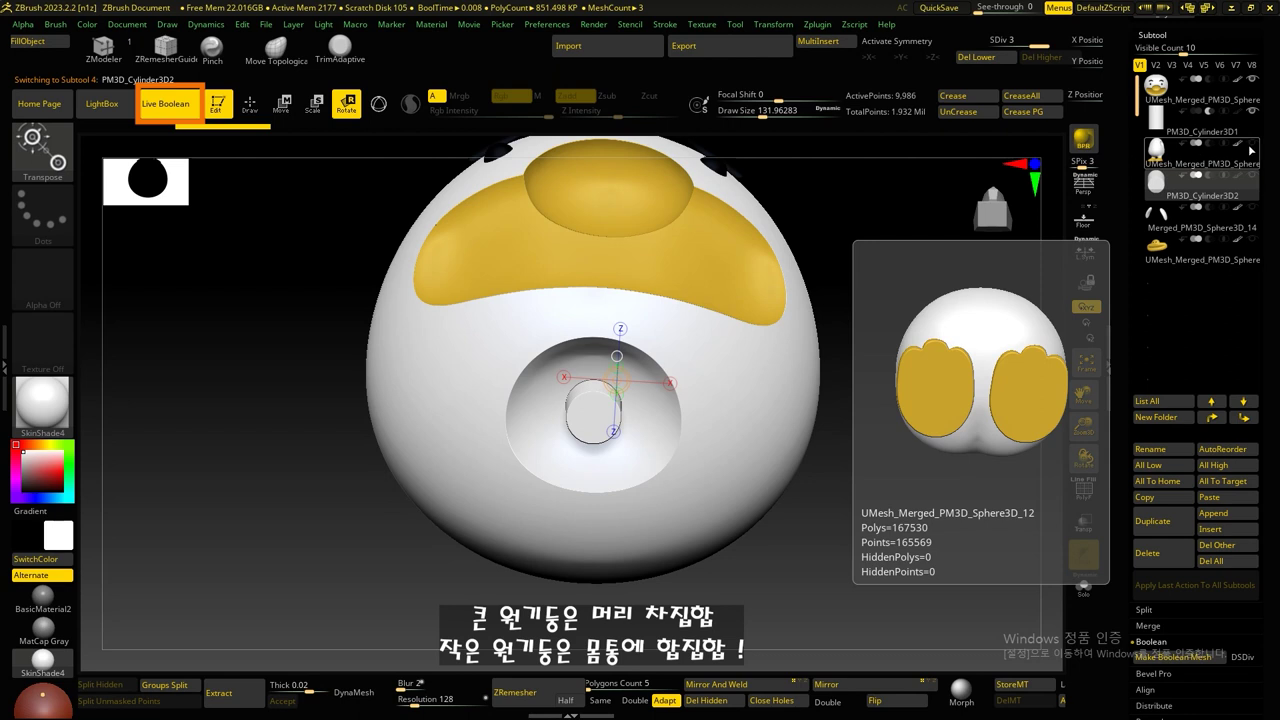
pyautogui.click(1230, 128)
pyautogui.keyDown('alt'); pyautogui.moveTo(949, 371); pyautogui.dragTo(914, 431); pyautogui.keyUp('alt')
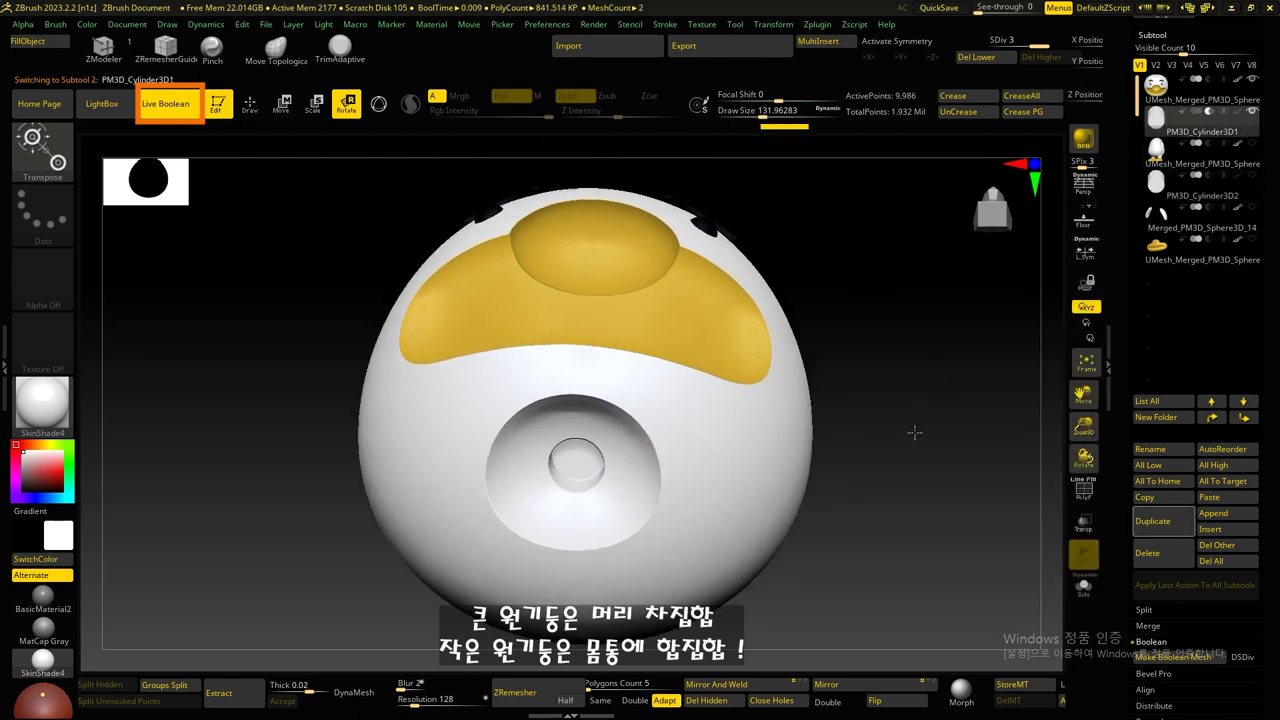
pyautogui.scroll(-5, 1100, 290)
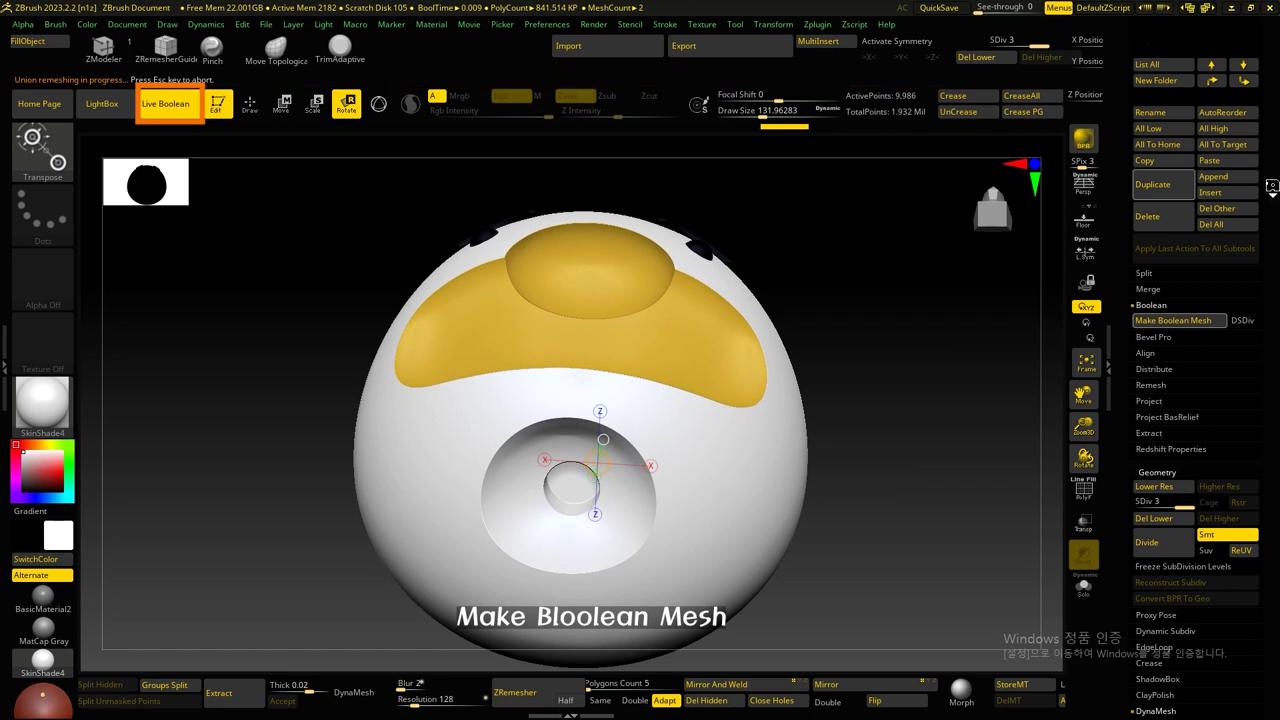
# Step: Paste the baked boolean head mesh into the multi-part duck as a new subtool
pyautogui.scroll(2, 1274, 170)
pyautogui.scroll(2, 1275, 240)
pyautogui.scroll(2, 1276, 318)
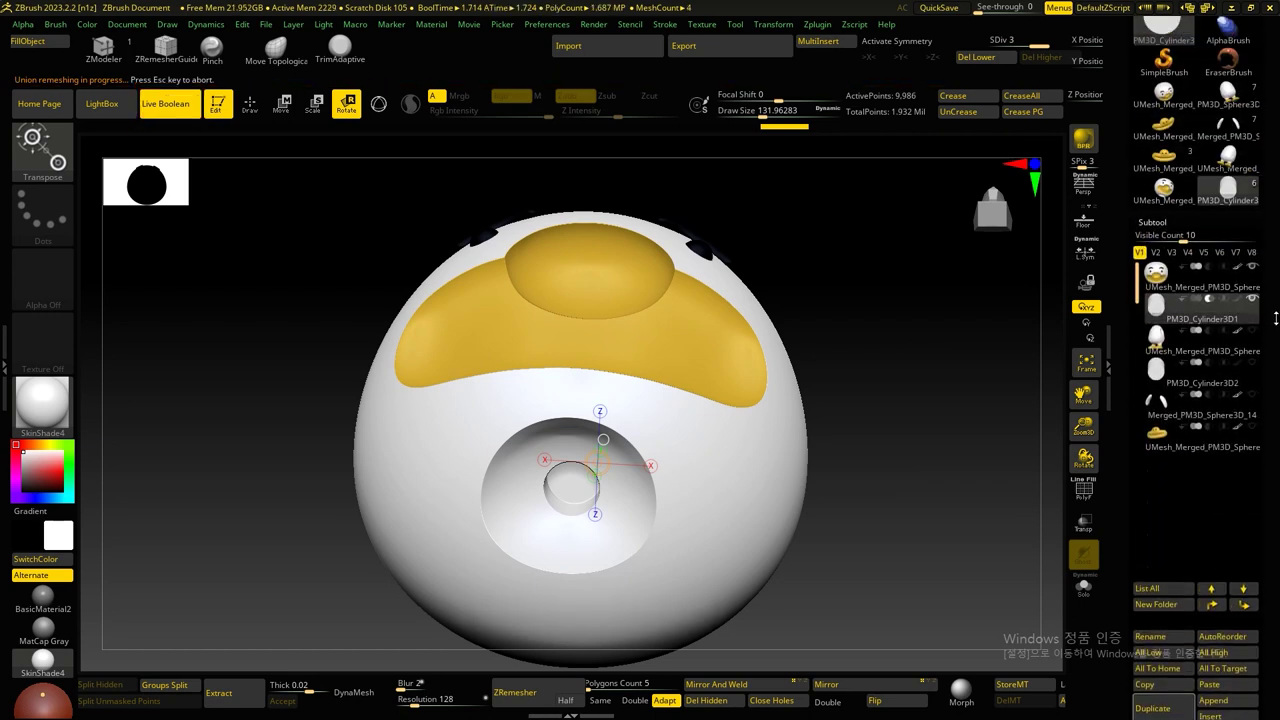
pyautogui.click(1170, 195)
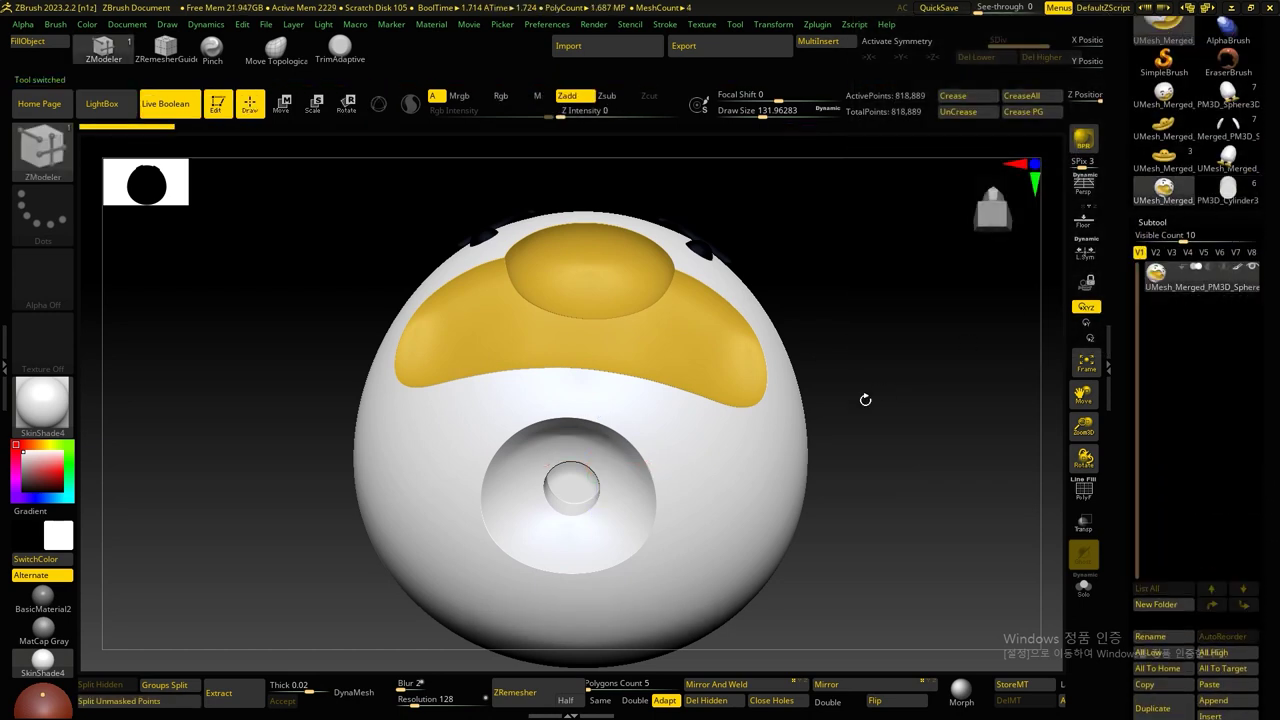
pyautogui.scroll(-2, 1150, 580)
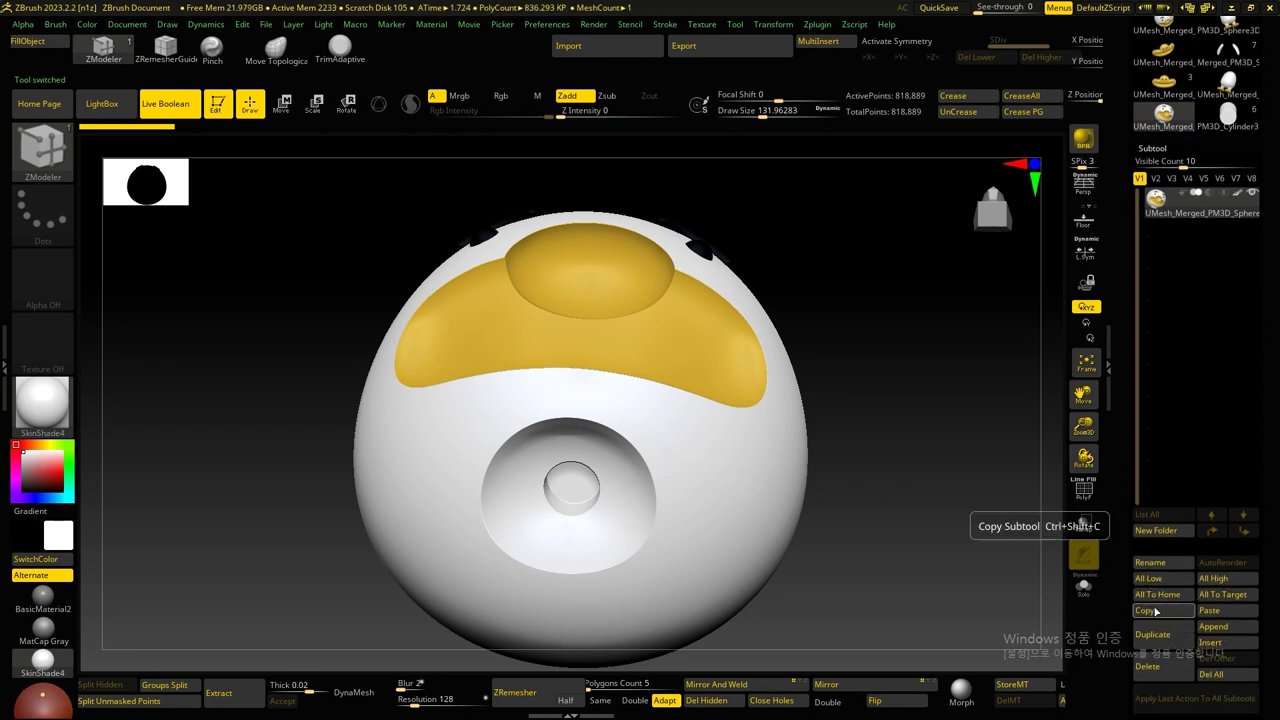
pyautogui.click(1228, 112)
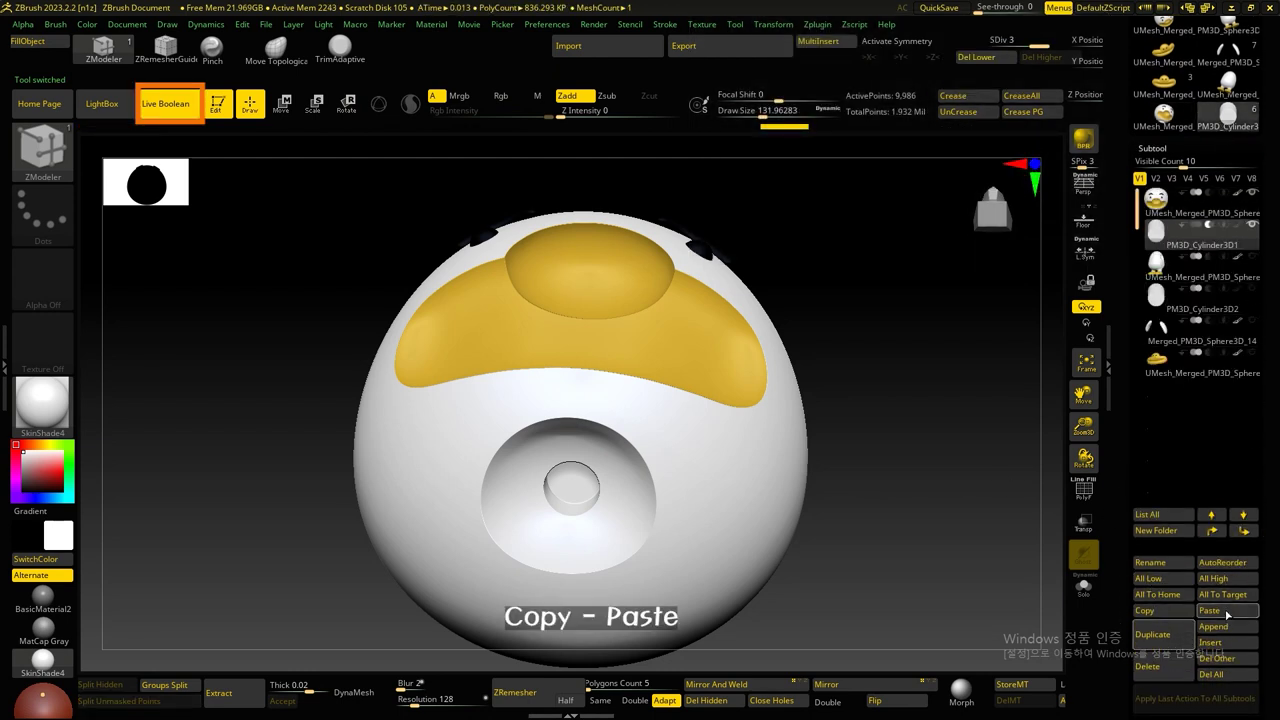
pyautogui.click(1226, 612)
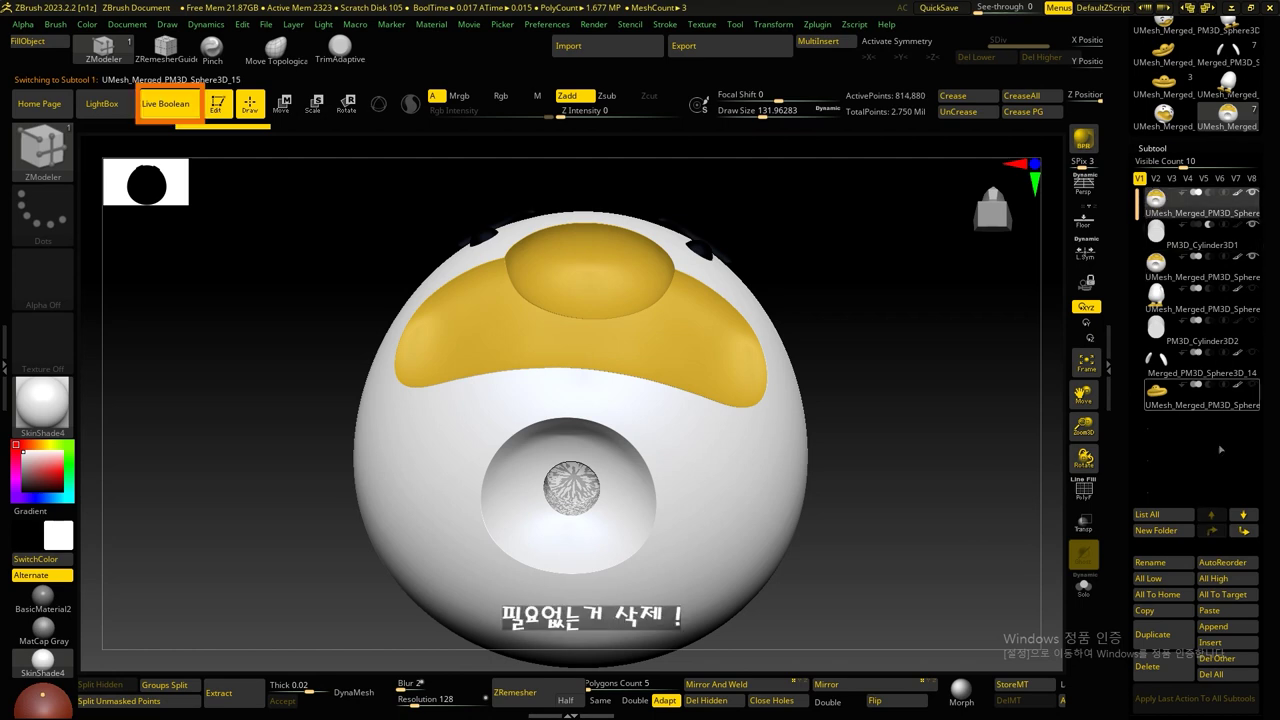
# Step: Delete the inner socket sphere and view only the body, neck peg and feet from the front
pyautogui.scroll(-1, 1117, 586)
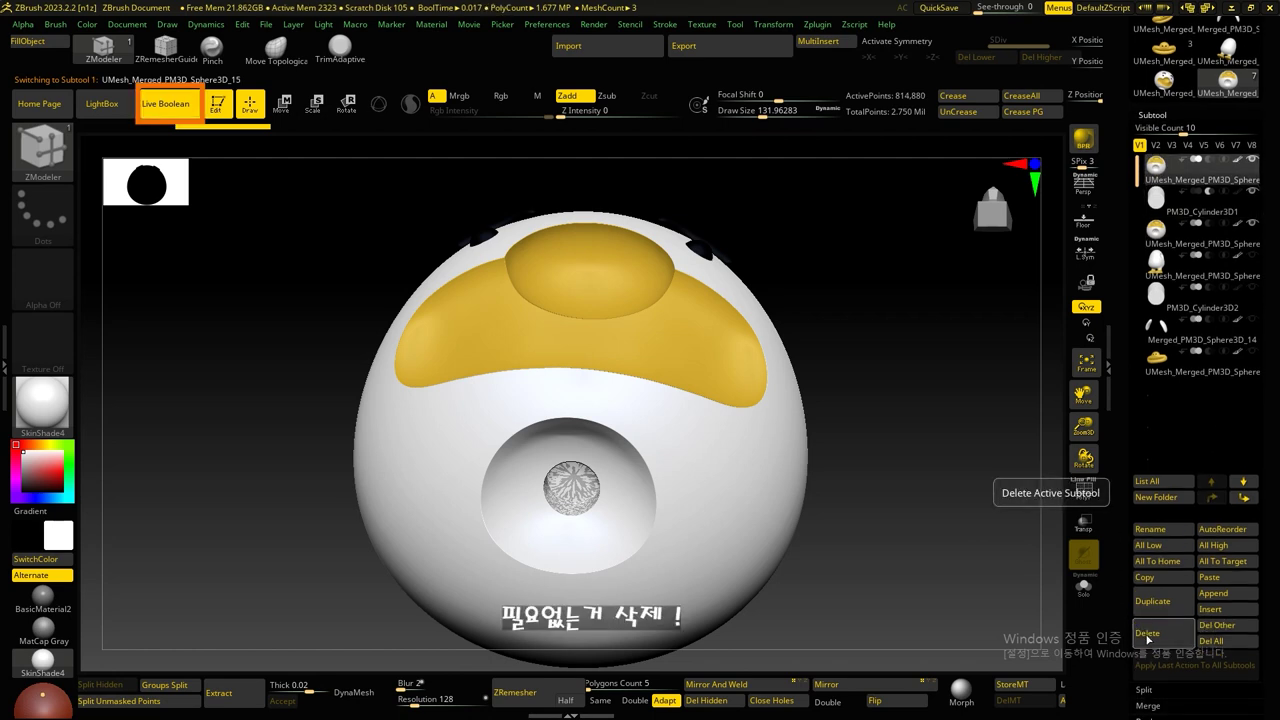
pyautogui.click(1147, 634)
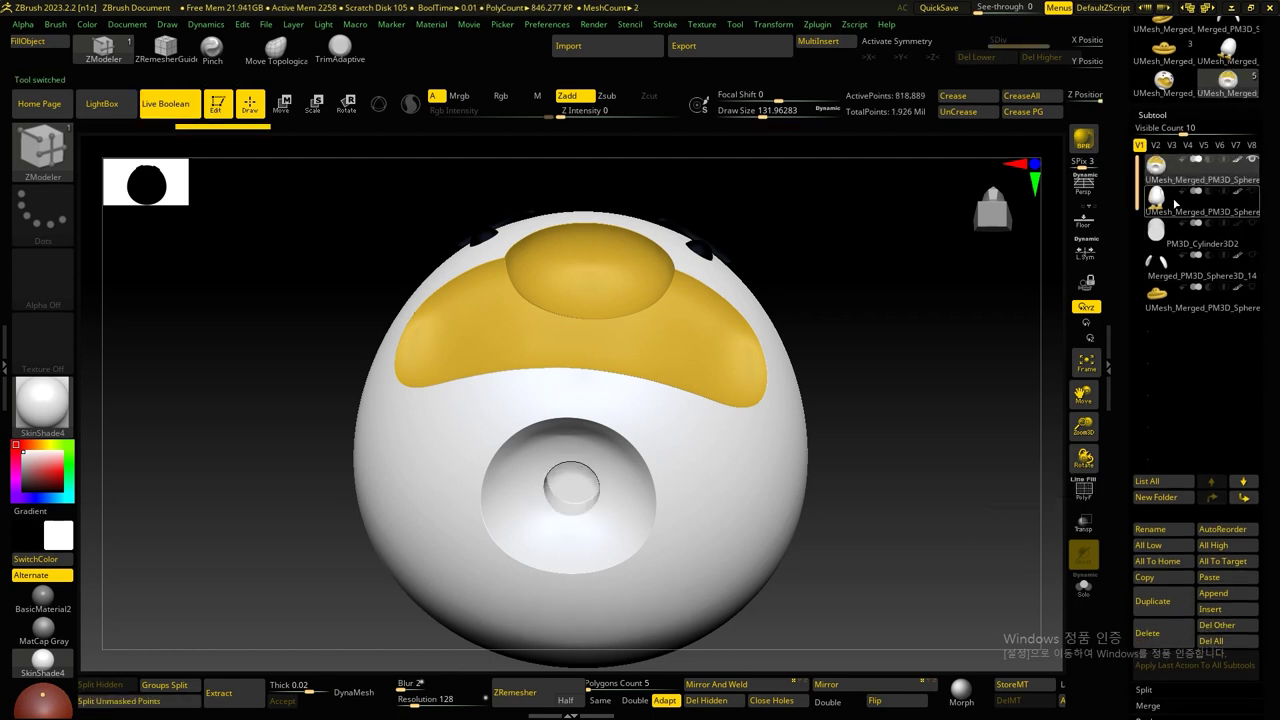
pyautogui.click(1181, 200)
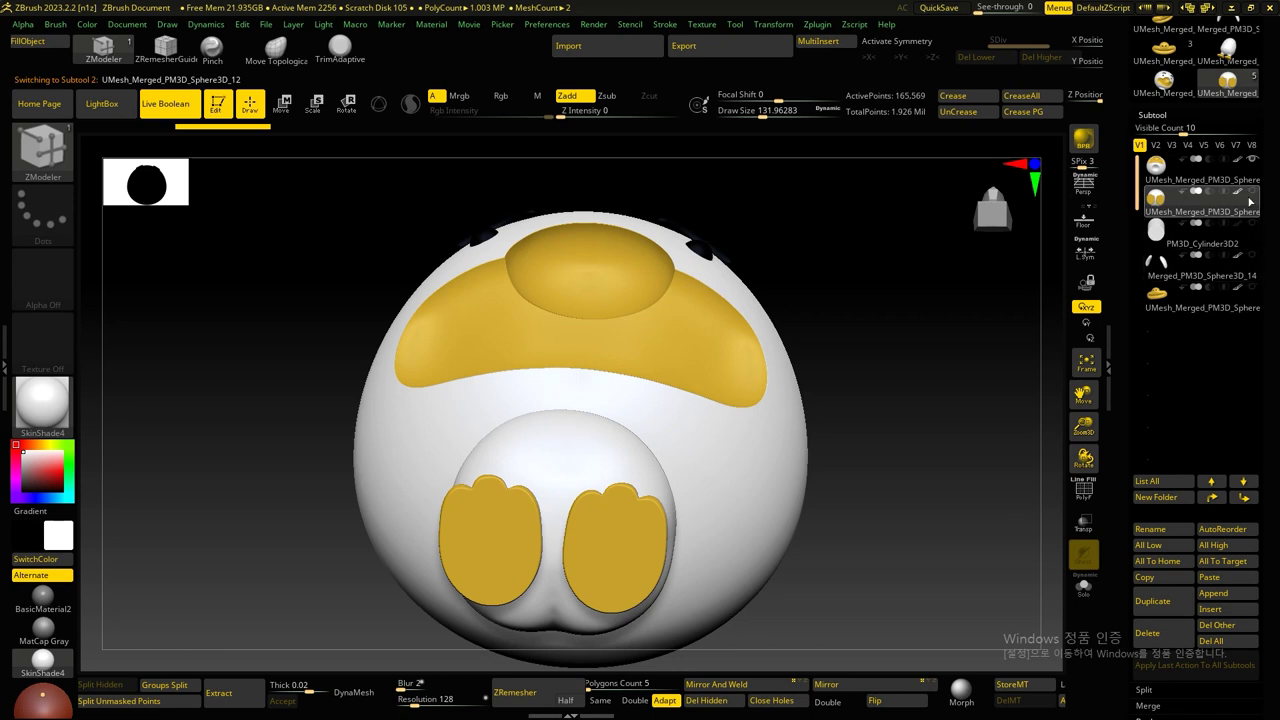
pyautogui.moveTo(955, 420)
pyautogui.mouseDown()
pyautogui.moveTo(946, 331)
pyautogui.moveTo(962, 297)
pyautogui.moveTo(1008, 305)
pyautogui.mouseUp()
pyautogui.click(1251, 165)
pyautogui.moveTo(885, 309)
pyautogui.mouseDown()
pyautogui.moveTo(886, 457)
pyautogui.moveTo(873, 414)
pyautogui.moveTo(775, 358)
pyautogui.mouseUp()
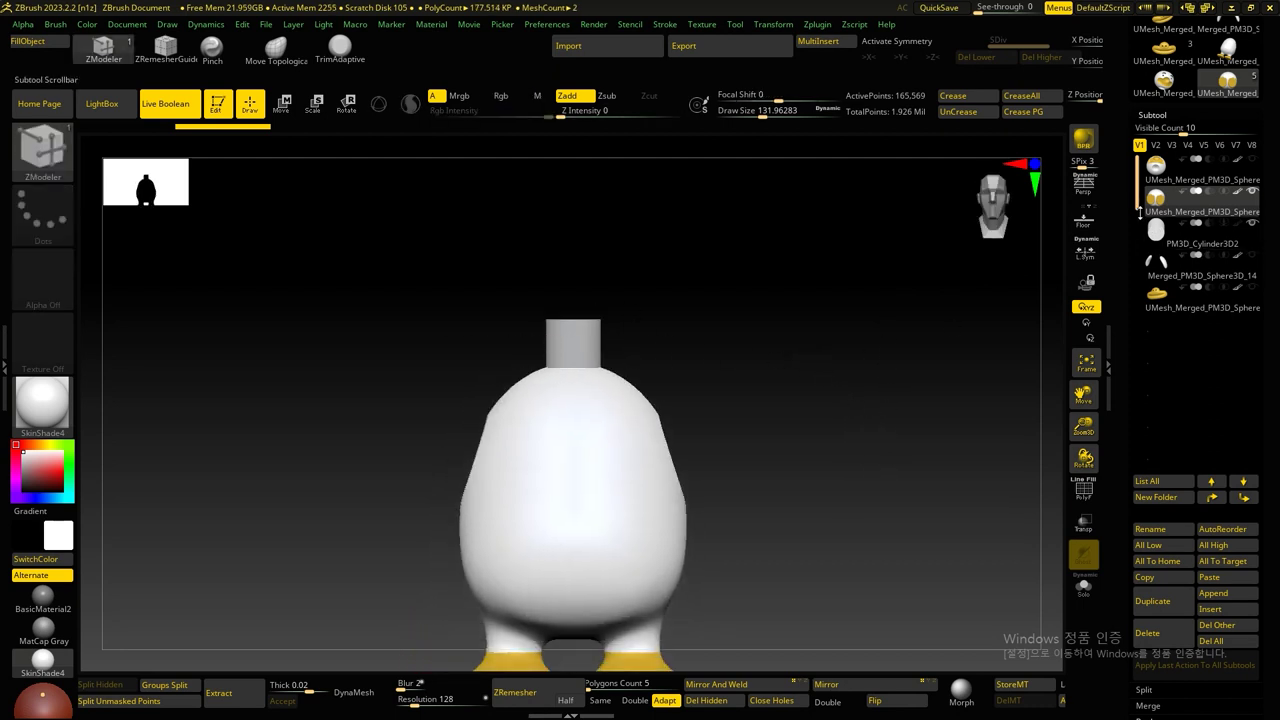
# Step: Bake the body's boolean into one mesh, copy it, and paste it into the duck's subtools
pyautogui.scroll(-2, 1195, 450)
pyautogui.scroll(-2, 1195, 470)
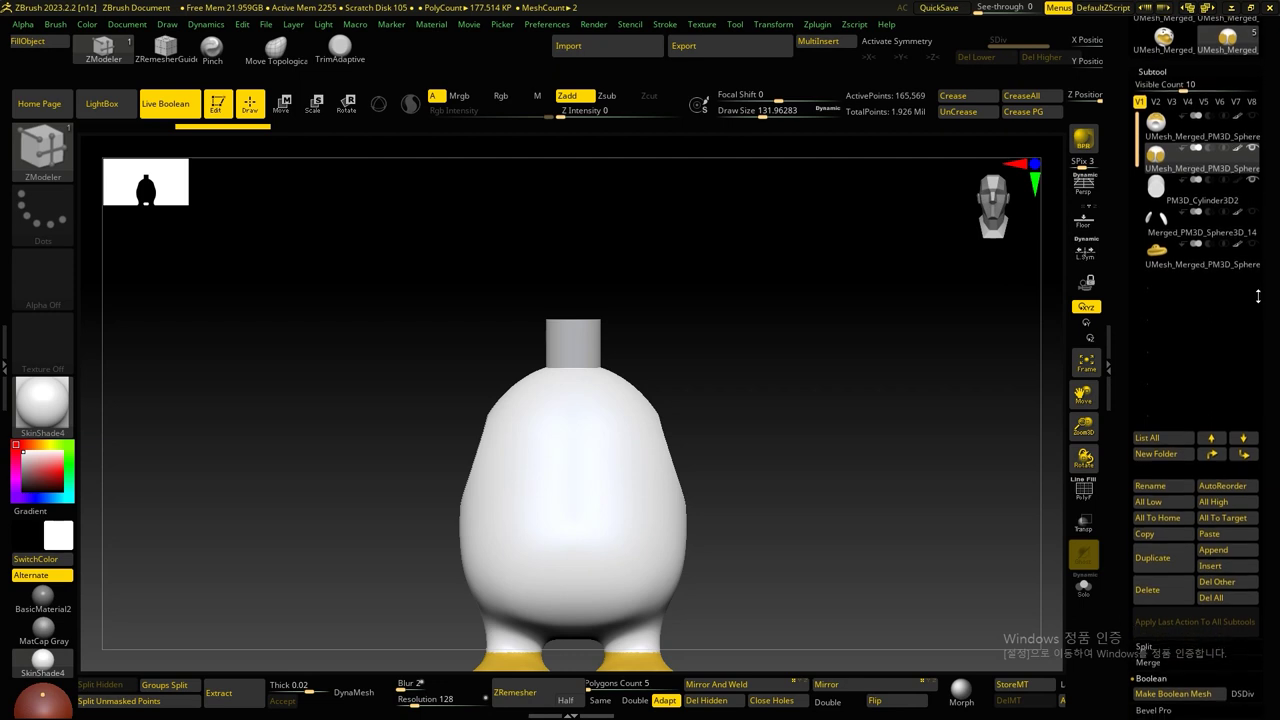
pyautogui.scroll(-2, 1195, 500)
pyautogui.click(1195, 541)
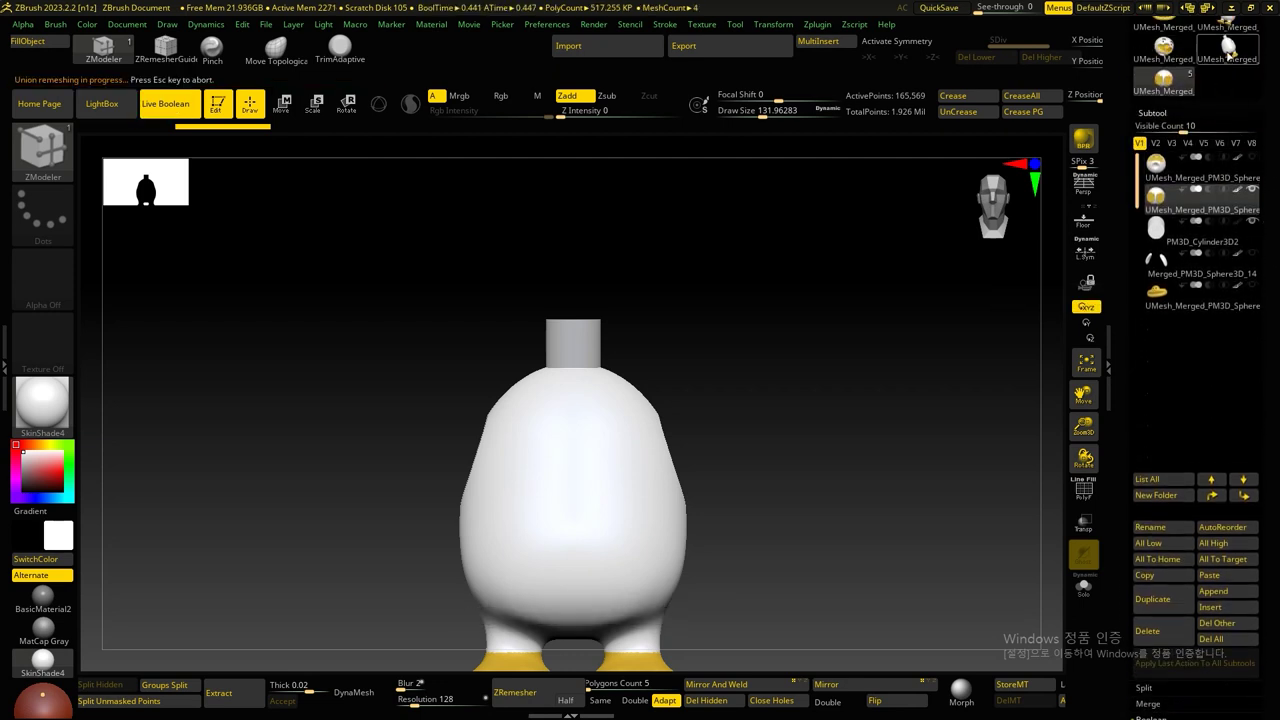
pyautogui.click(1158, 577)
pyautogui.click(1163, 80)
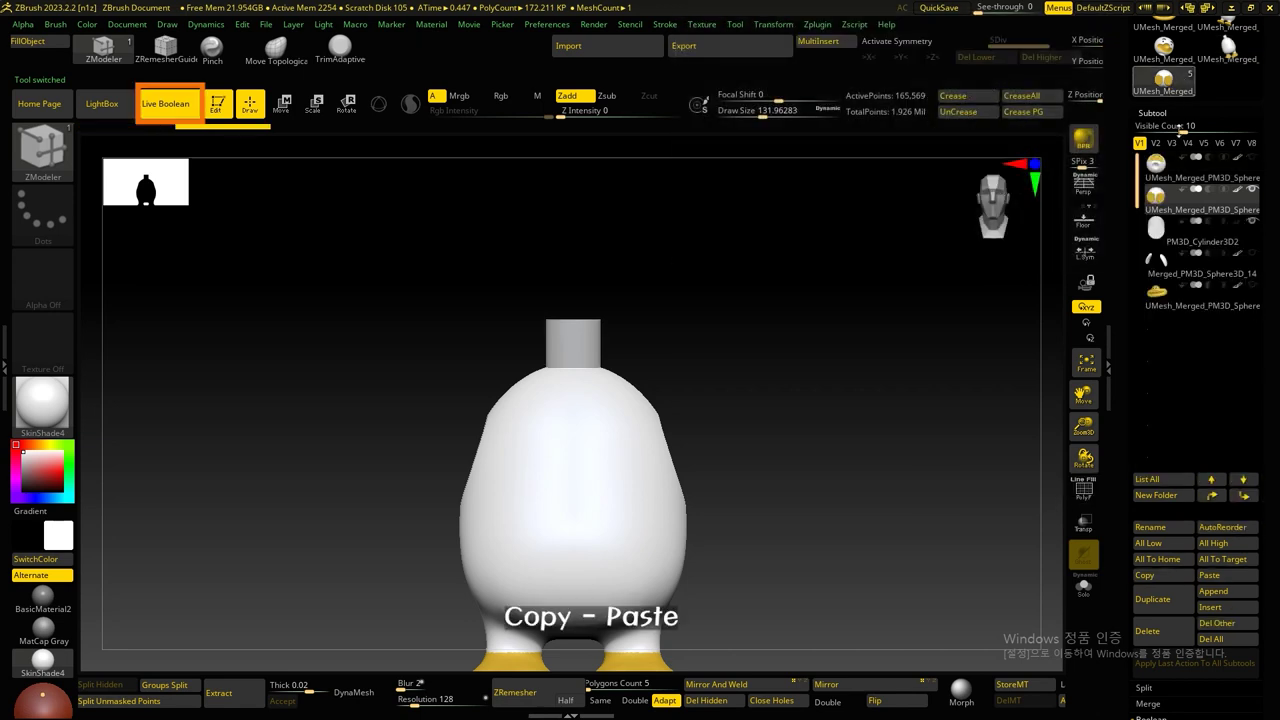
pyautogui.click(1175, 289)
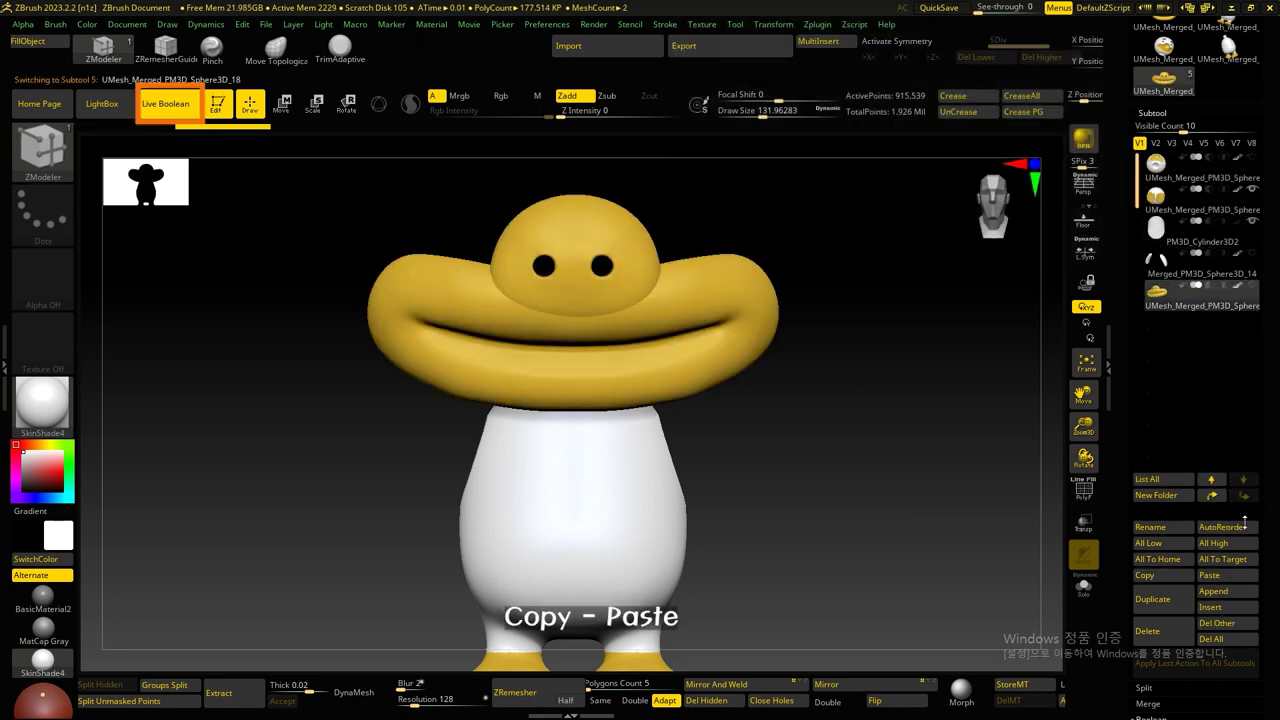
pyautogui.click(1224, 578)
# Step: Delete the old duplicate body and leftover neck peg subtools
pyautogui.moveTo(1116, 531); pyautogui.dragTo(1116, 480)
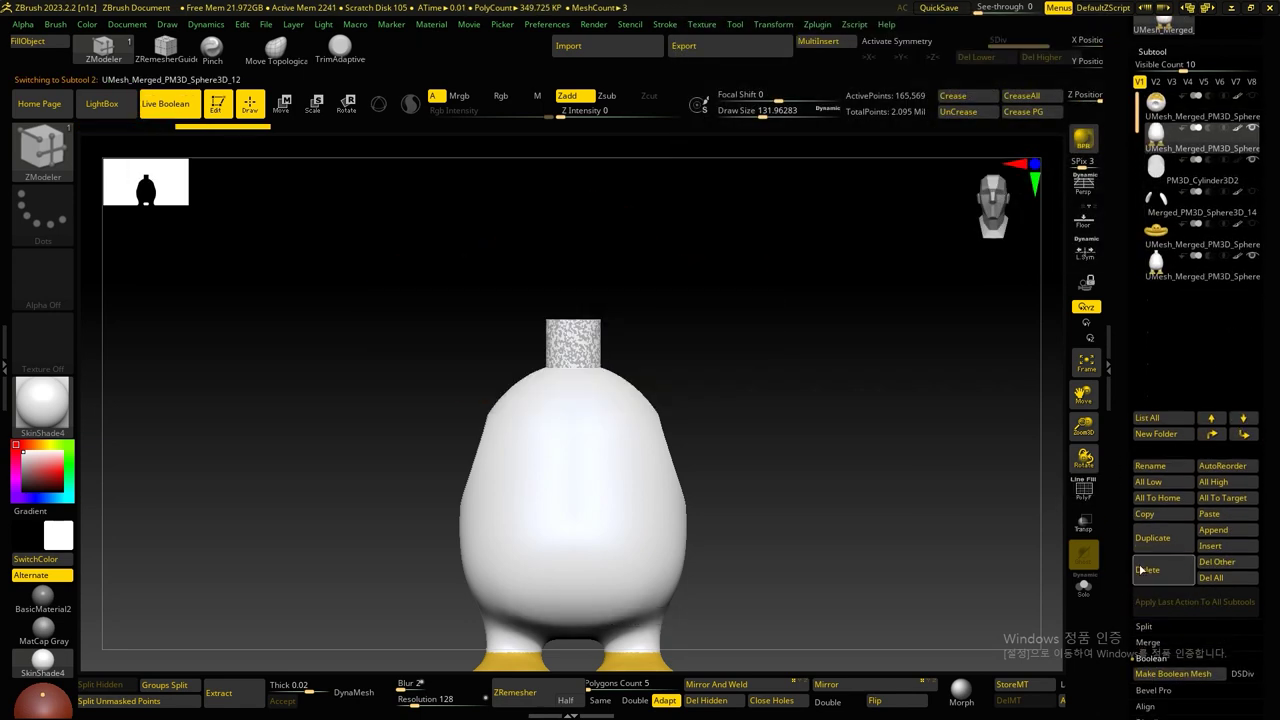
pyautogui.click(1147, 569)
pyautogui.click(1147, 569)
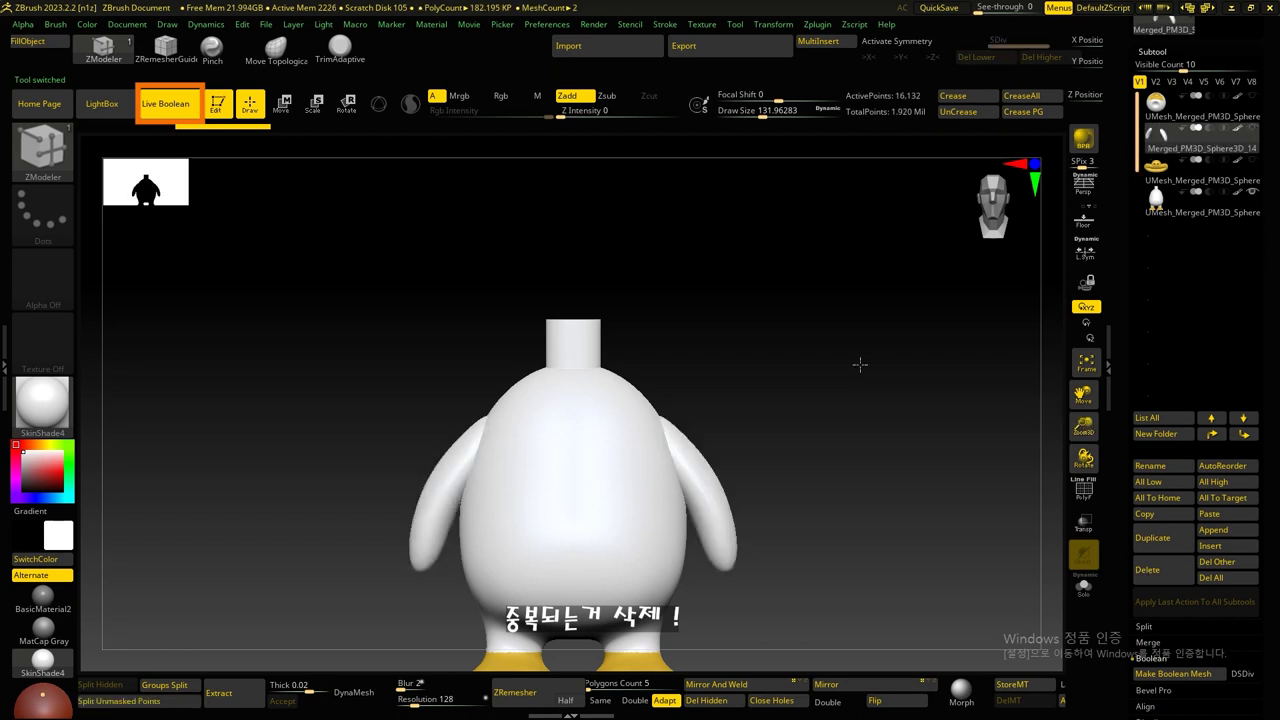
pyautogui.moveTo(866, 366)
pyautogui.mouseDown()
pyautogui.moveTo(866, 380)
pyautogui.moveTo(851, 294)
pyautogui.mouseUp()
pyautogui.keyDown('alt'); pyautogui.moveTo(753, 290); pyautogui.dragTo(778, 290); pyautogui.keyUp('alt')
pyautogui.moveTo(945, 383)
pyautogui.mouseDown()
pyautogui.moveTo(943, 412)
pyautogui.moveTo(848, 373)
pyautogui.mouseUp()
pyautogui.click(1219, 546)
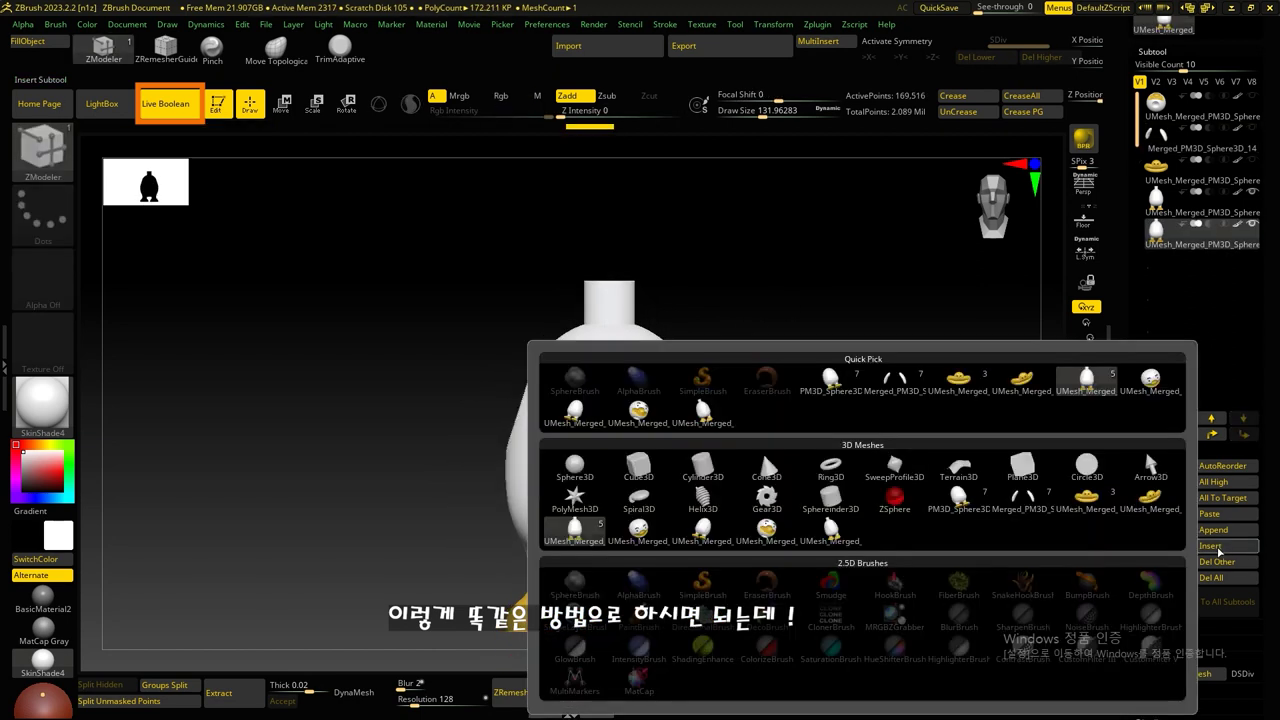
# Step: Insert a Cylinder3D subtool, then move it beside the body's left shoulder and shrink it to peg size
pyautogui.click(703, 465)
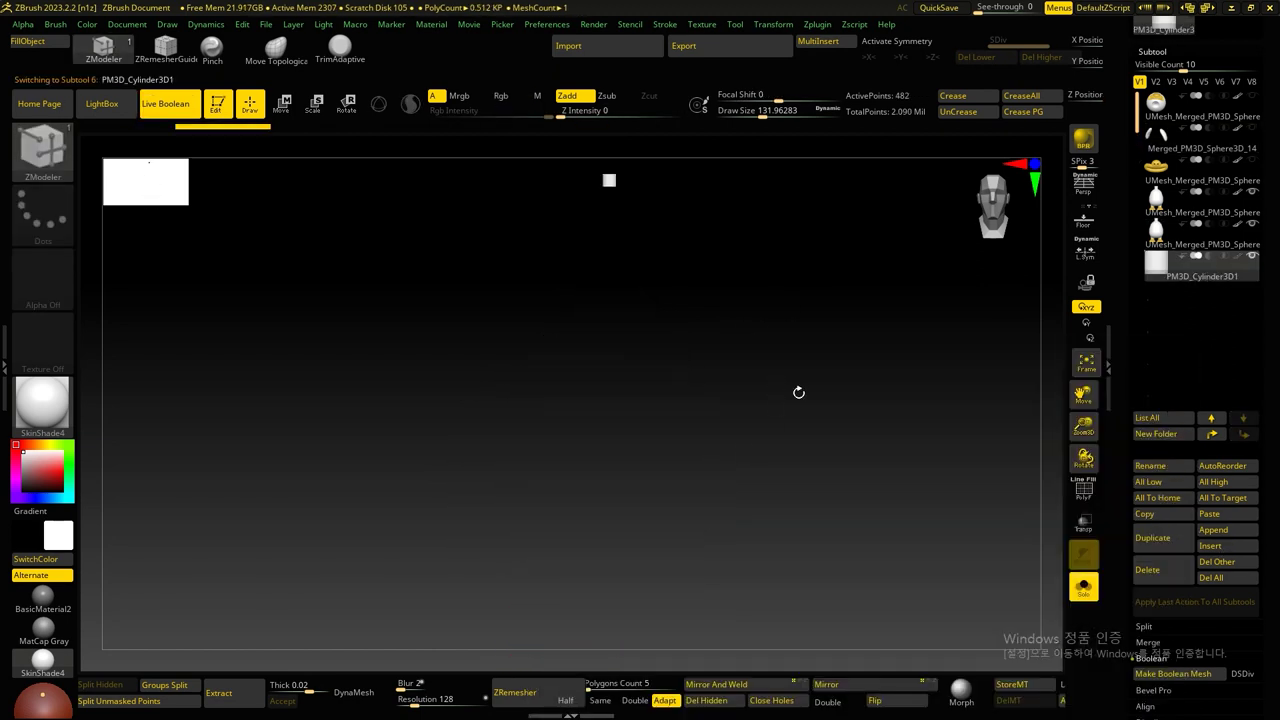
pyautogui.press('r')
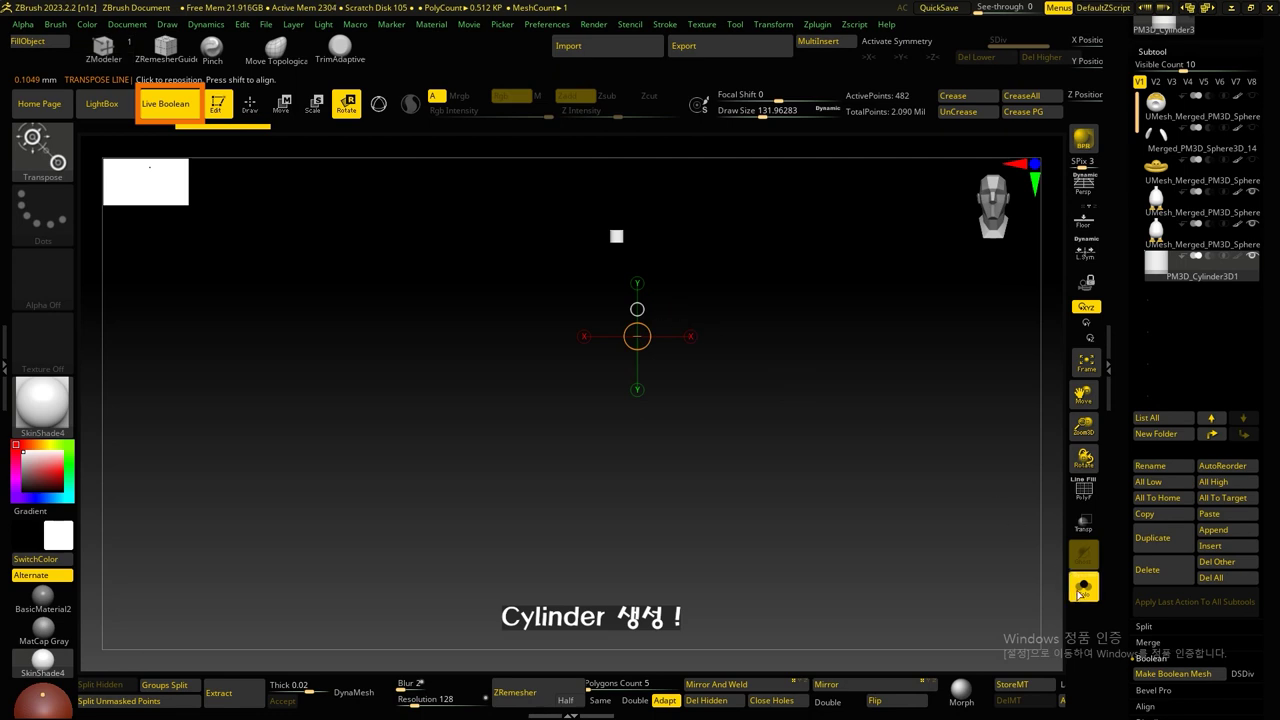
pyautogui.click(1081, 590)
pyautogui.press('y')
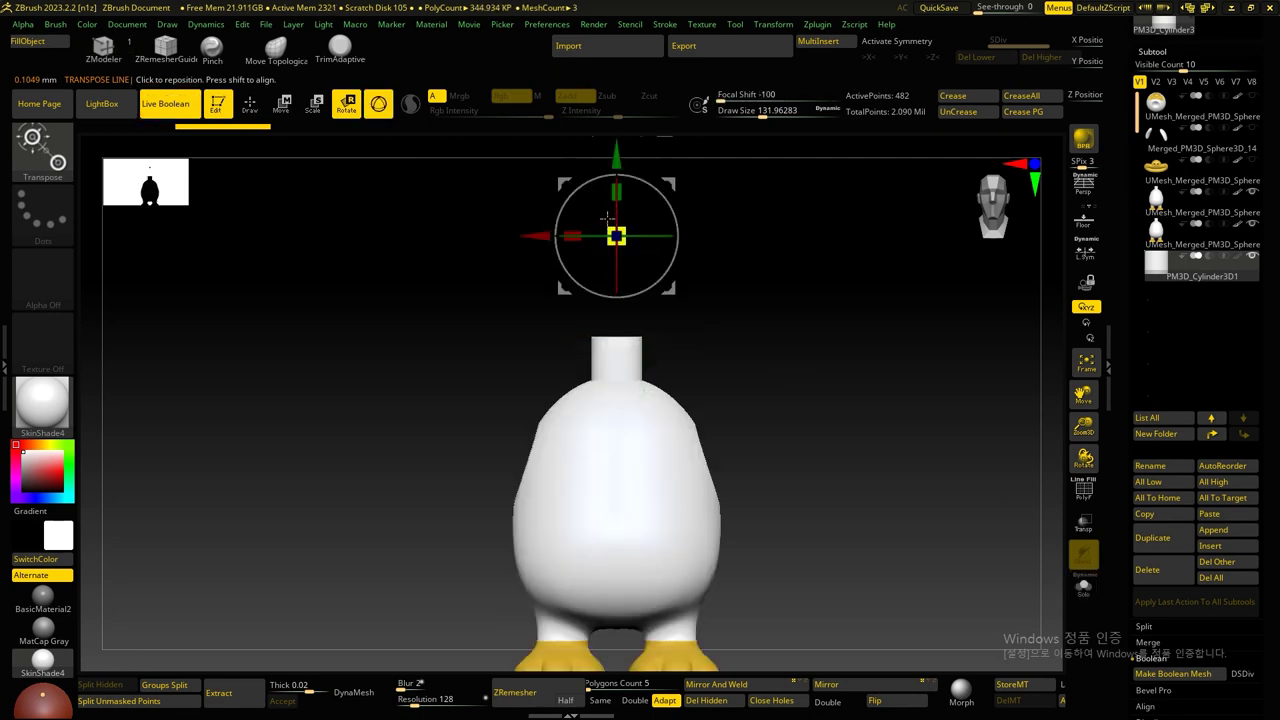
pyautogui.keyDown('alt'); pyautogui.moveTo(616, 236); pyautogui.dragTo(603, 430); pyautogui.keyUp('alt')
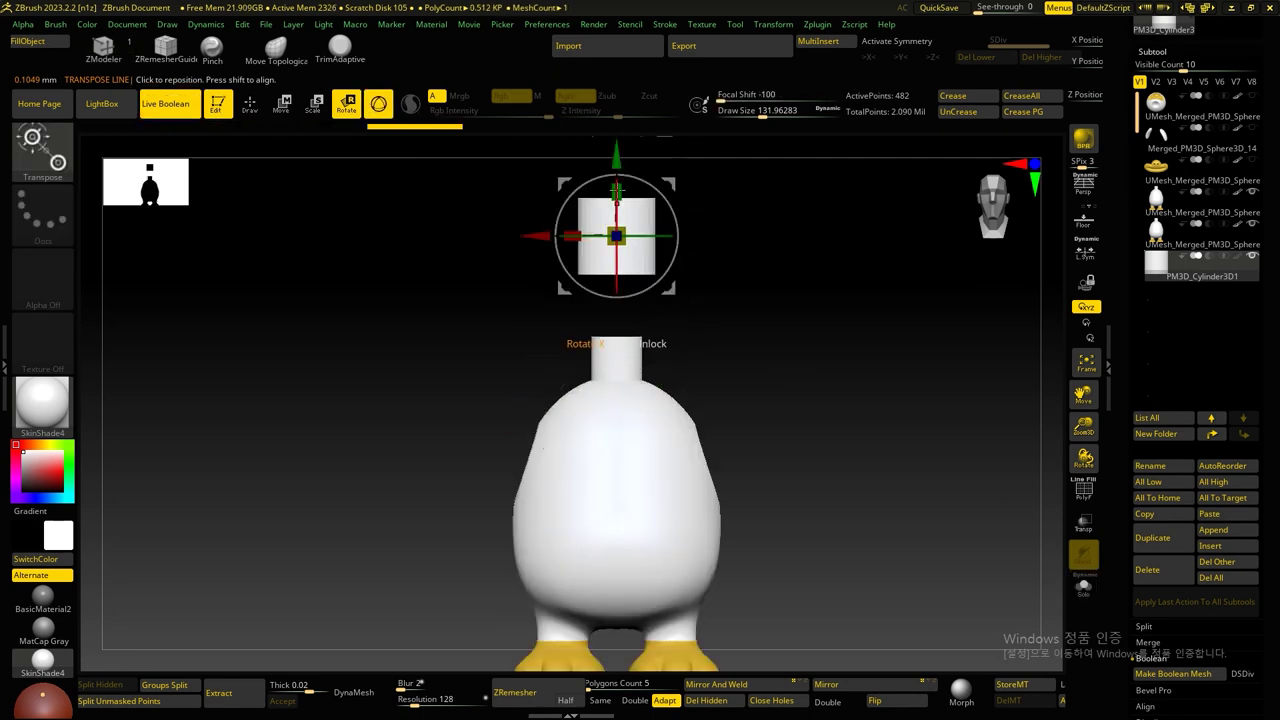
pyautogui.moveTo(612, 228)
pyautogui.mouseDown()
pyautogui.moveTo(575, 413)
pyautogui.moveTo(458, 349)
pyautogui.mouseUp()
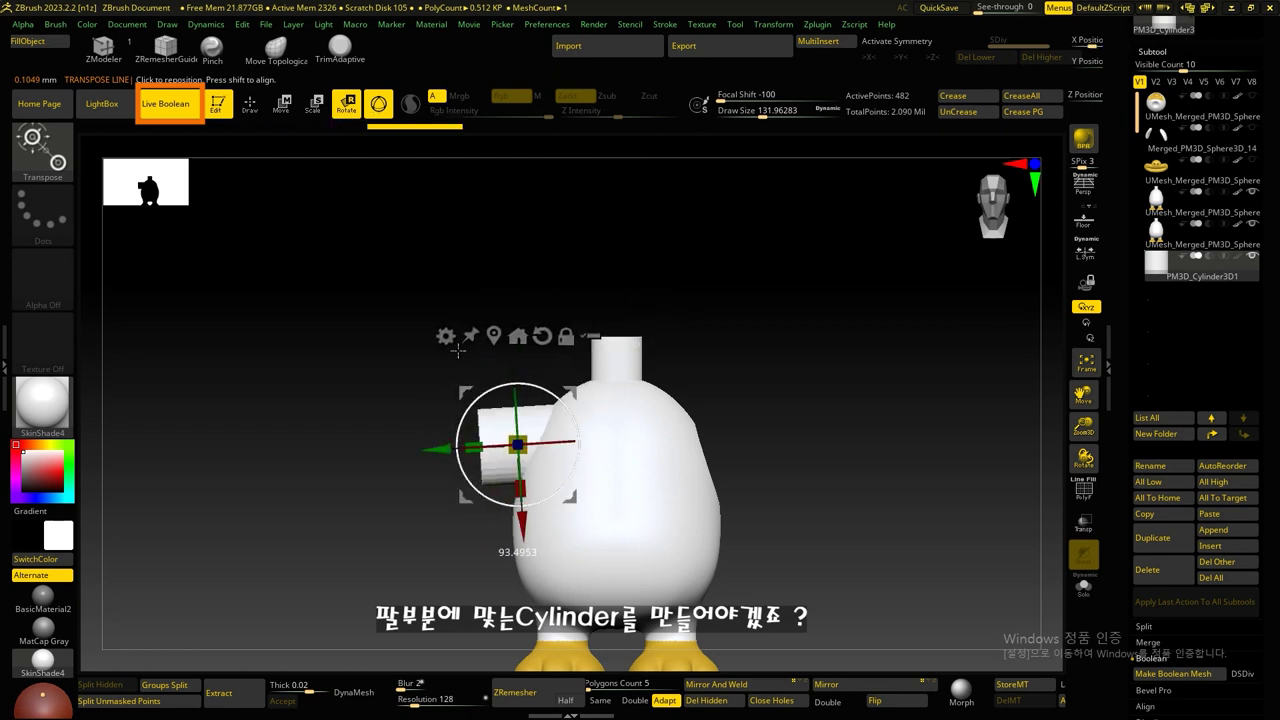
pyautogui.moveTo(510, 440); pyautogui.dragTo(530, 465)
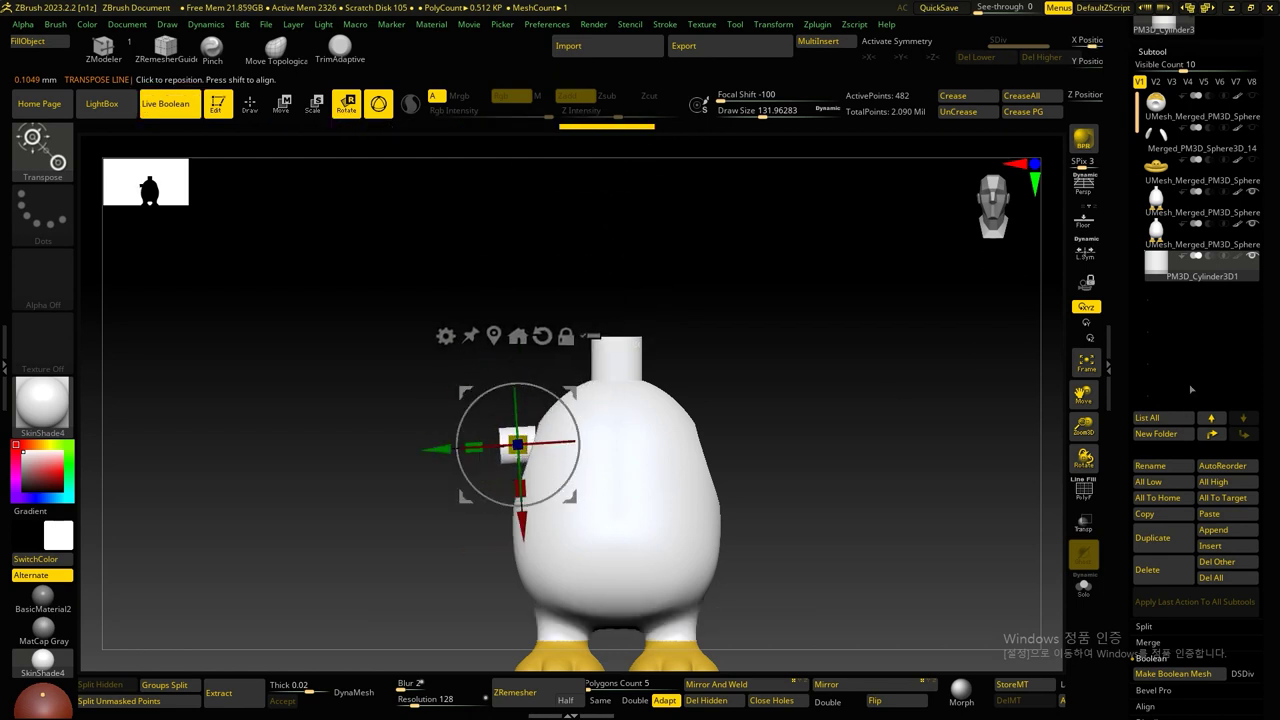
# Step: With Transp on, rotate and scale the peg into the arm joint, then solo it
pyautogui.keyDown('shift'); pyautogui.click(1252, 128); pyautogui.keyUp('shift')
pyautogui.scroll(3, 820, 380)
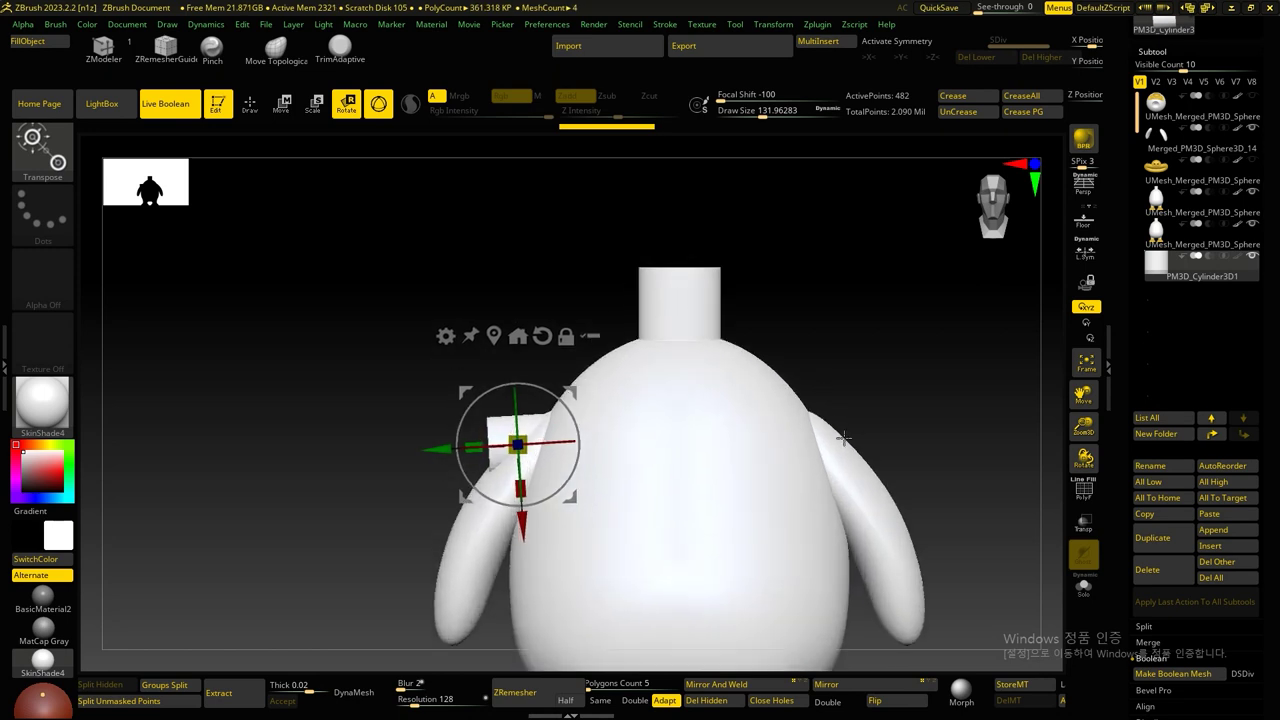
pyautogui.click(1083, 522)
pyautogui.moveTo(540, 405); pyautogui.dragTo(507, 403)
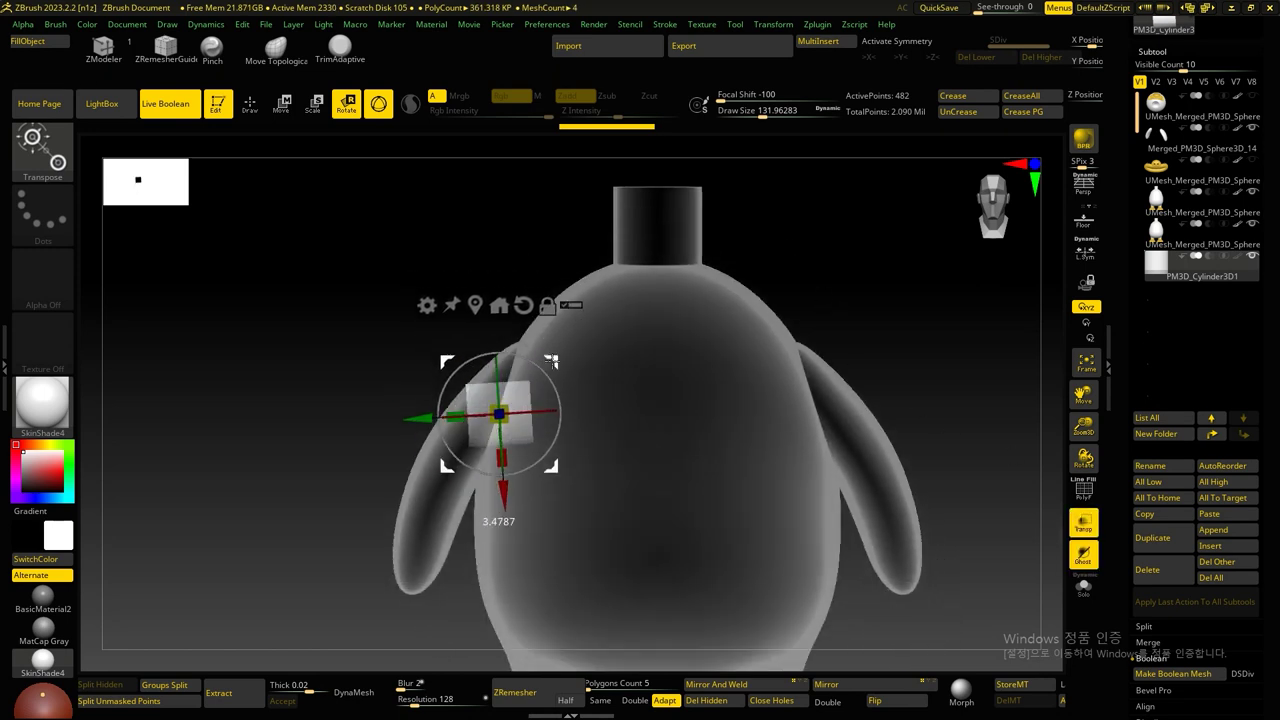
pyautogui.moveTo(564, 360)
pyautogui.mouseDown()
pyautogui.moveTo(551, 366)
pyautogui.moveTo(561, 351)
pyautogui.mouseUp()
pyautogui.keyDown('alt'); pyautogui.moveTo(778, 398); pyautogui.dragTo(778, 371); pyautogui.keyUp('alt')
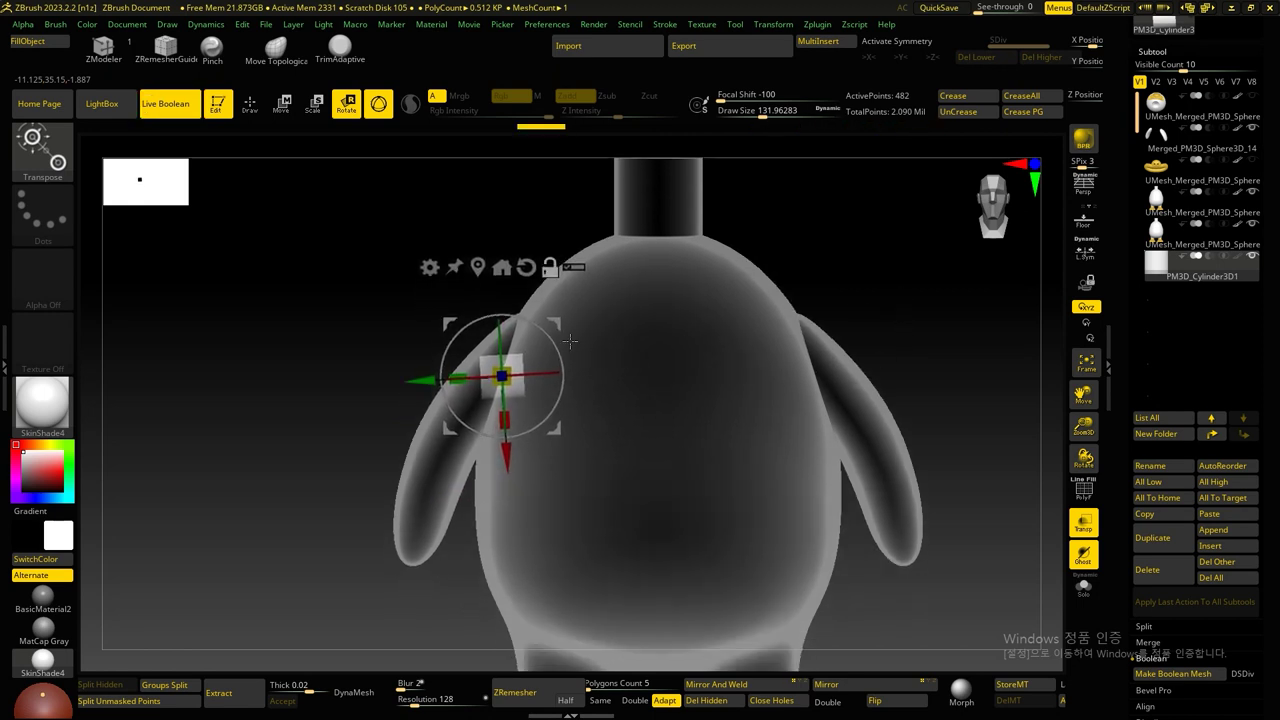
pyautogui.moveTo(345, 306); pyautogui.dragTo(576, 332)
pyautogui.moveTo(784, 357)
pyautogui.mouseDown()
pyautogui.moveTo(799, 362)
pyautogui.moveTo(797, 346)
pyautogui.mouseUp()
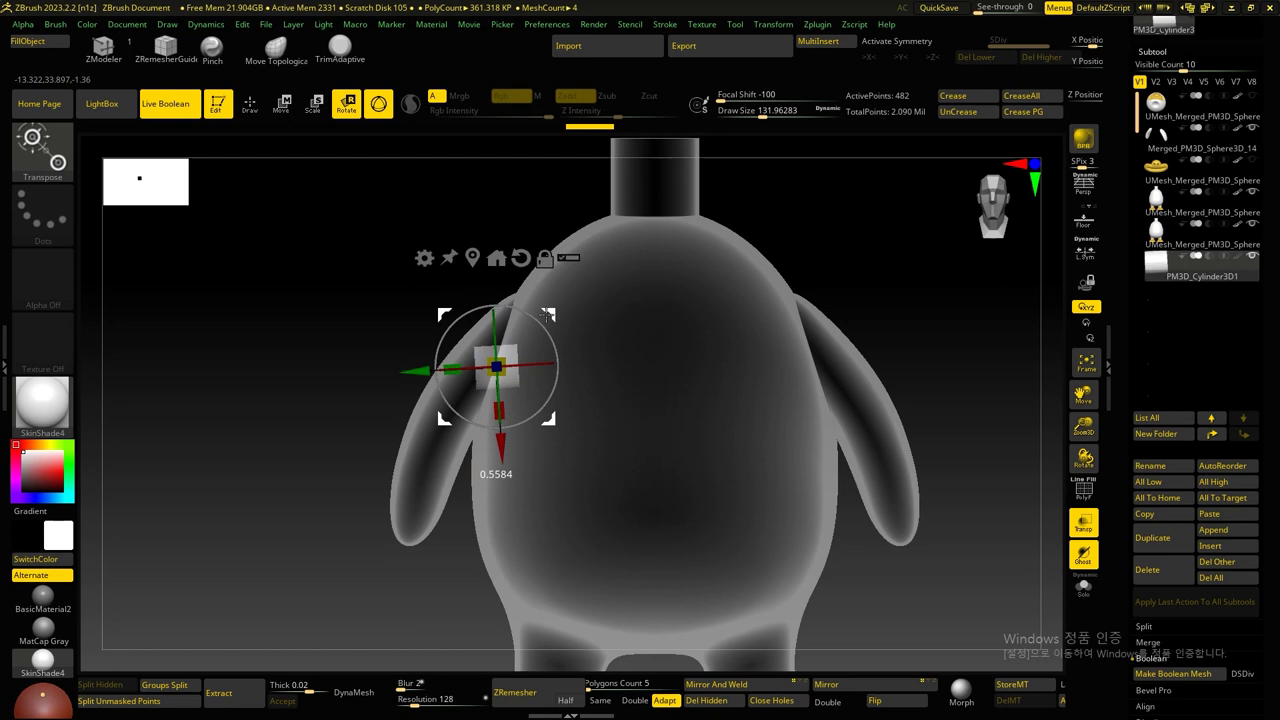
pyautogui.keyDown('alt'); pyautogui.moveTo(849, 267); pyautogui.dragTo(860, 240); pyautogui.keyUp('alt')
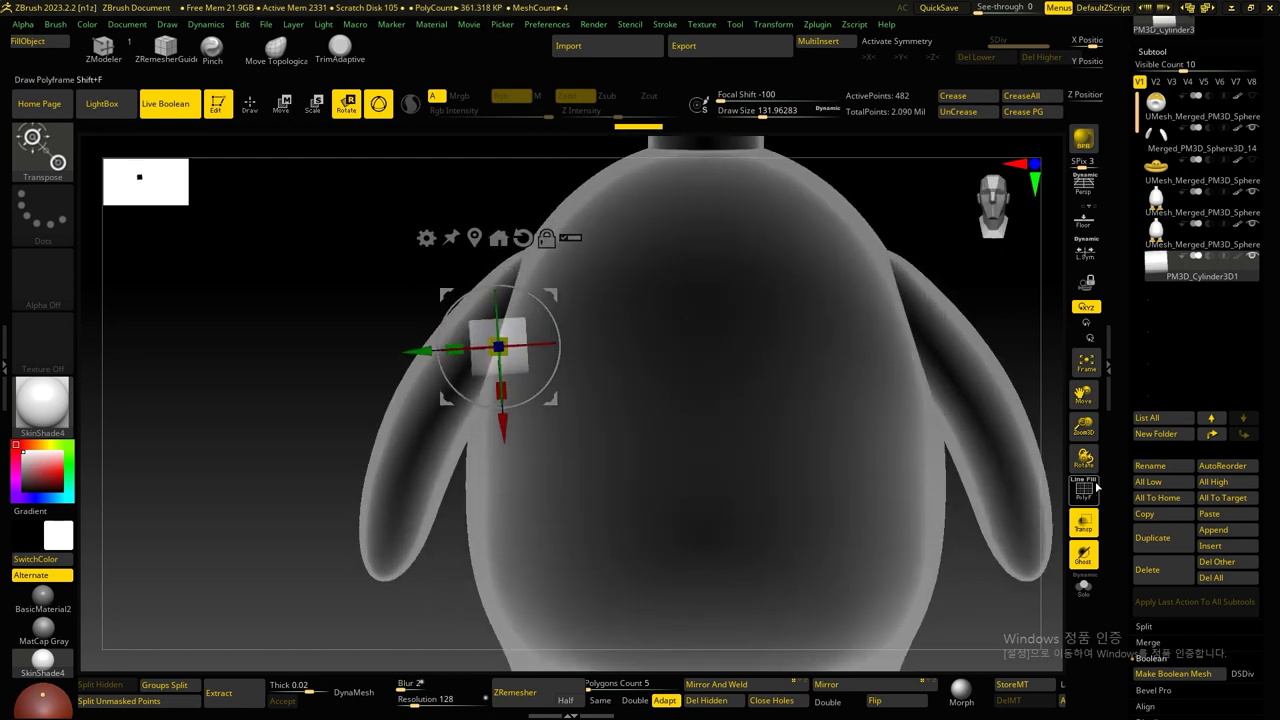
pyautogui.click(1084, 588)
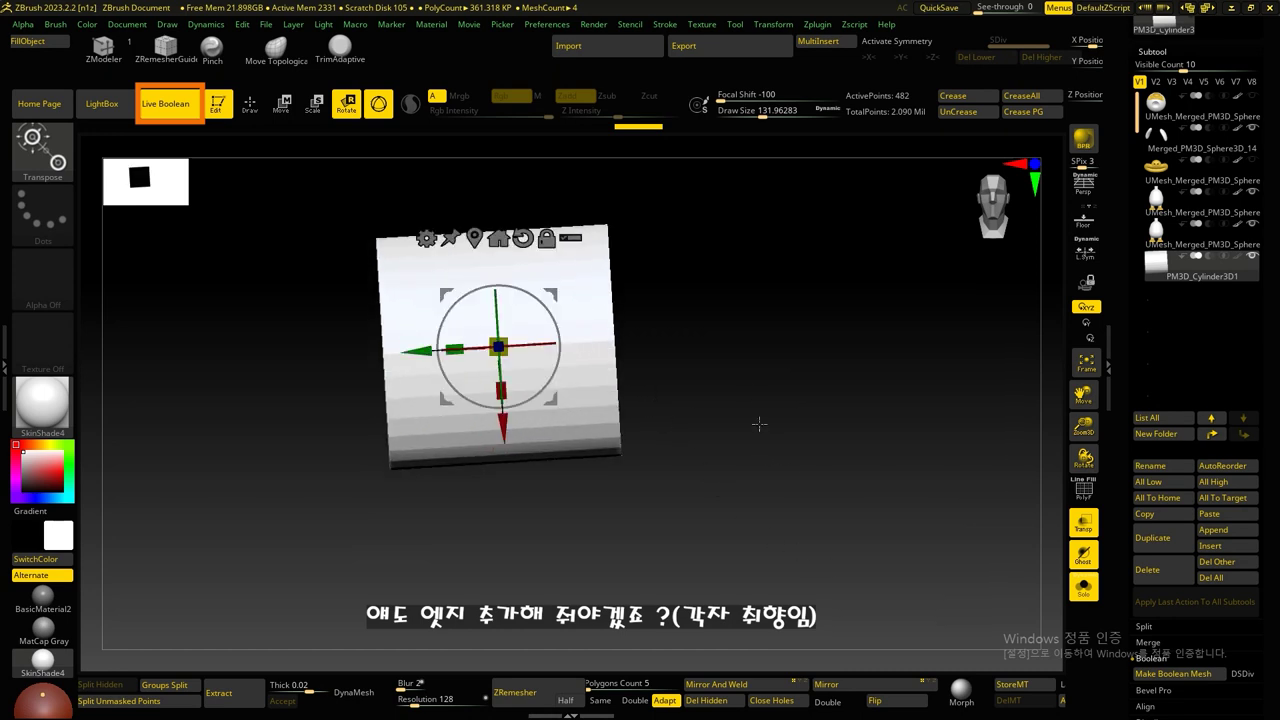
# Step: Add ZModeler edge loops near both caps of the peg cylinder with PolyF showing
pyautogui.hotkey('shift', 'f')
pyautogui.click(103, 47)
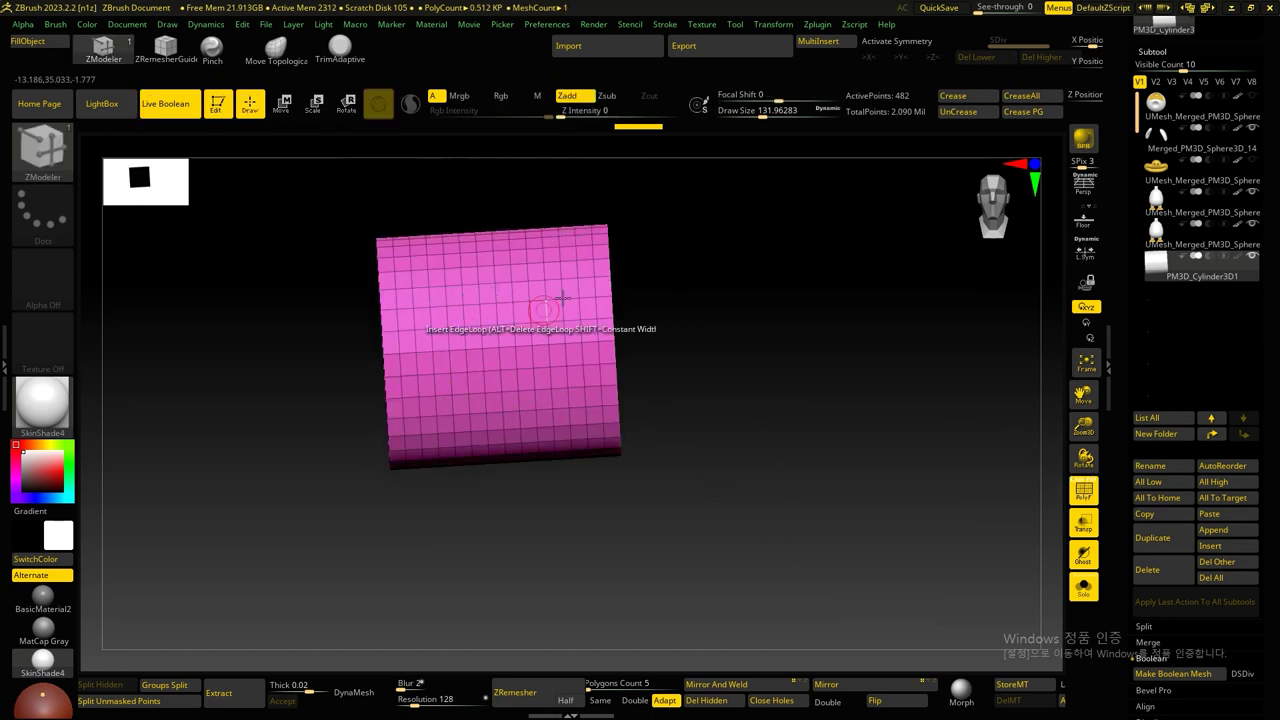
pyautogui.keyDown('ctrl'); pyautogui.moveTo(743, 334); pyautogui.dragTo(674, 271, button='right'); pyautogui.keyUp('ctrl')
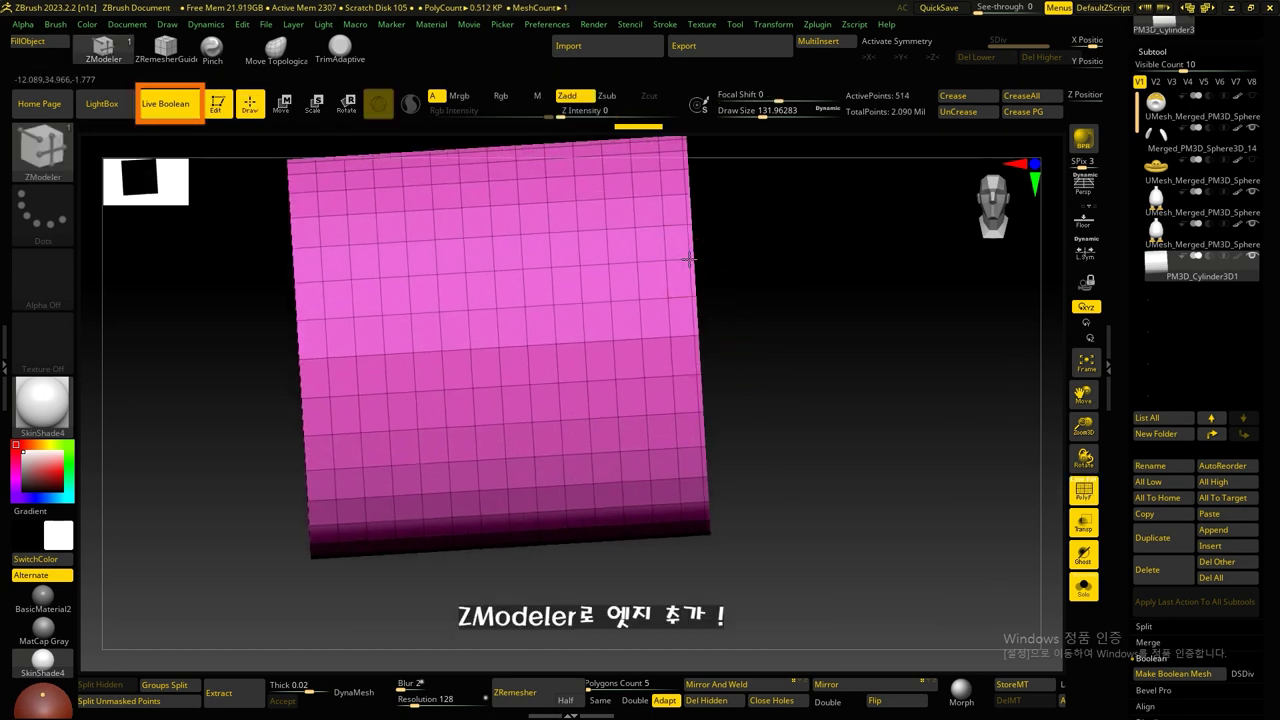
pyautogui.click(299, 288)
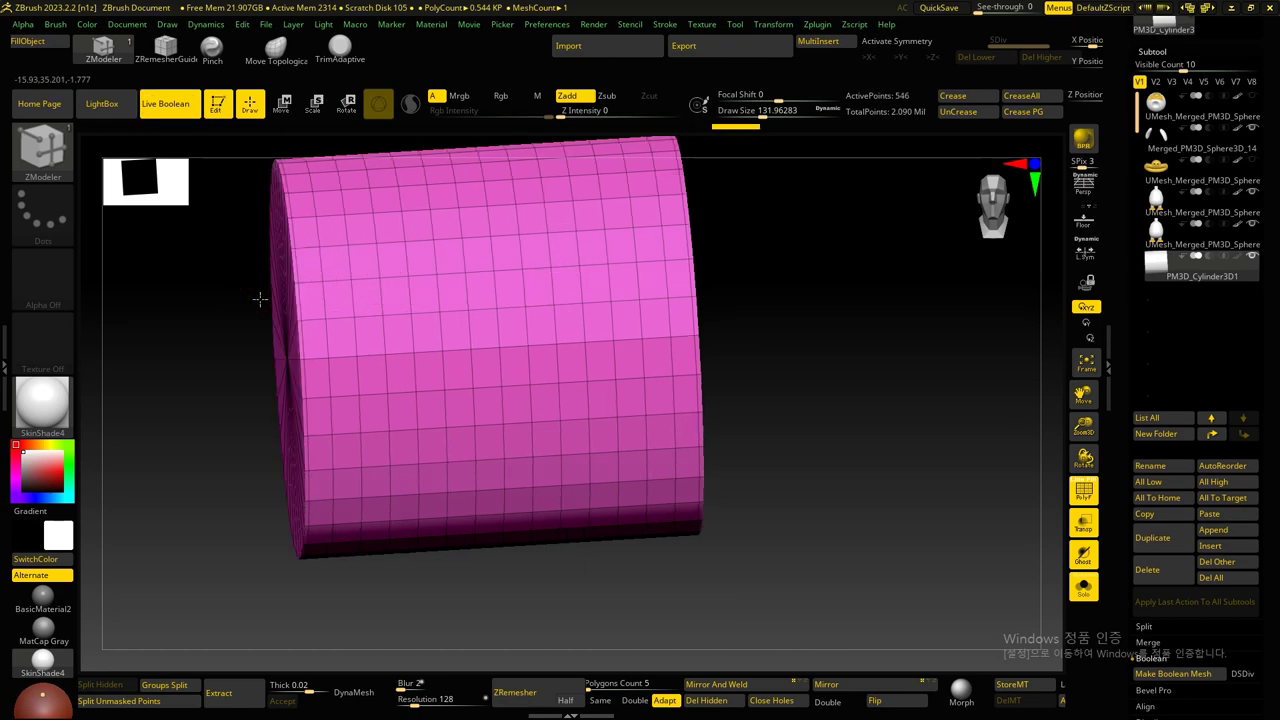
pyautogui.moveTo(250, 298); pyautogui.dragTo(154, 358)
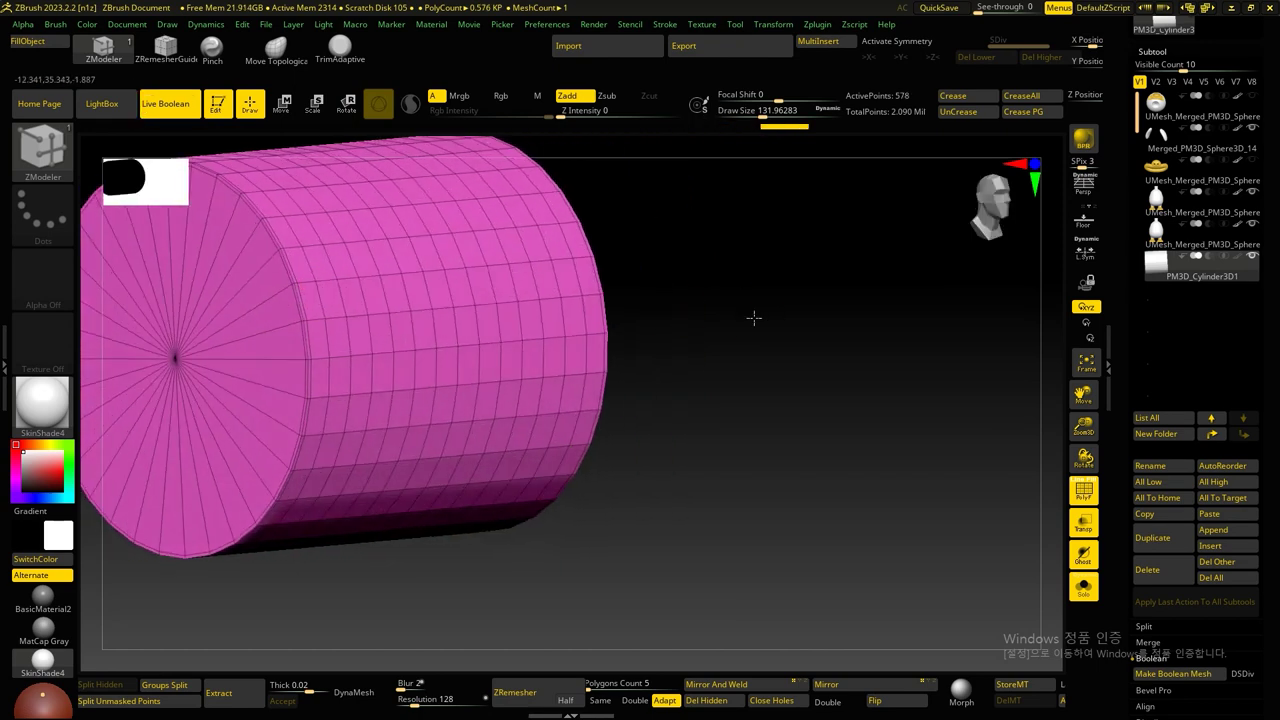
pyautogui.moveTo(754, 318); pyautogui.dragTo(640, 300)
pyautogui.click(575, 252)
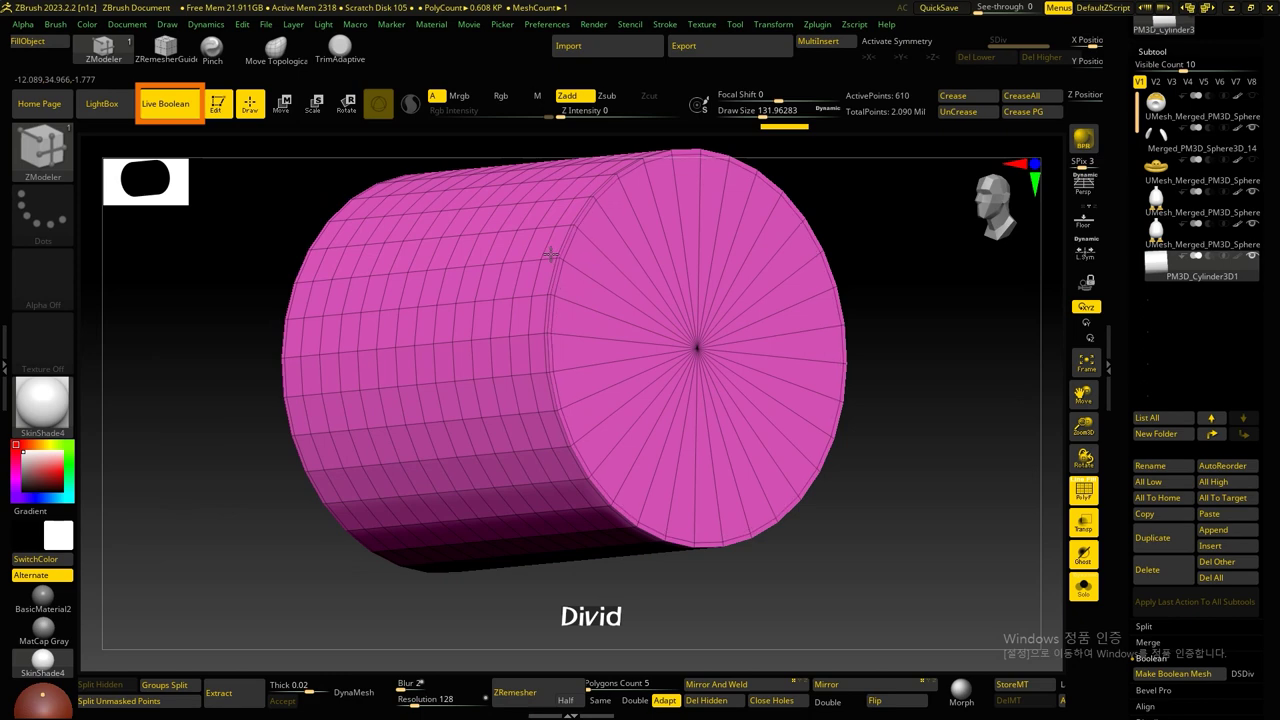
# Step: Subdivide the peg to level 3, turn off PolyF, and show the whole duck again
pyautogui.hotkey('ctrl', 'd')
pyautogui.hotkey('ctrl', 'd')
pyautogui.keyDown('shift'); pyautogui.moveTo(935, 348); pyautogui.dragTo(940, 337); pyautogui.keyUp('shift')
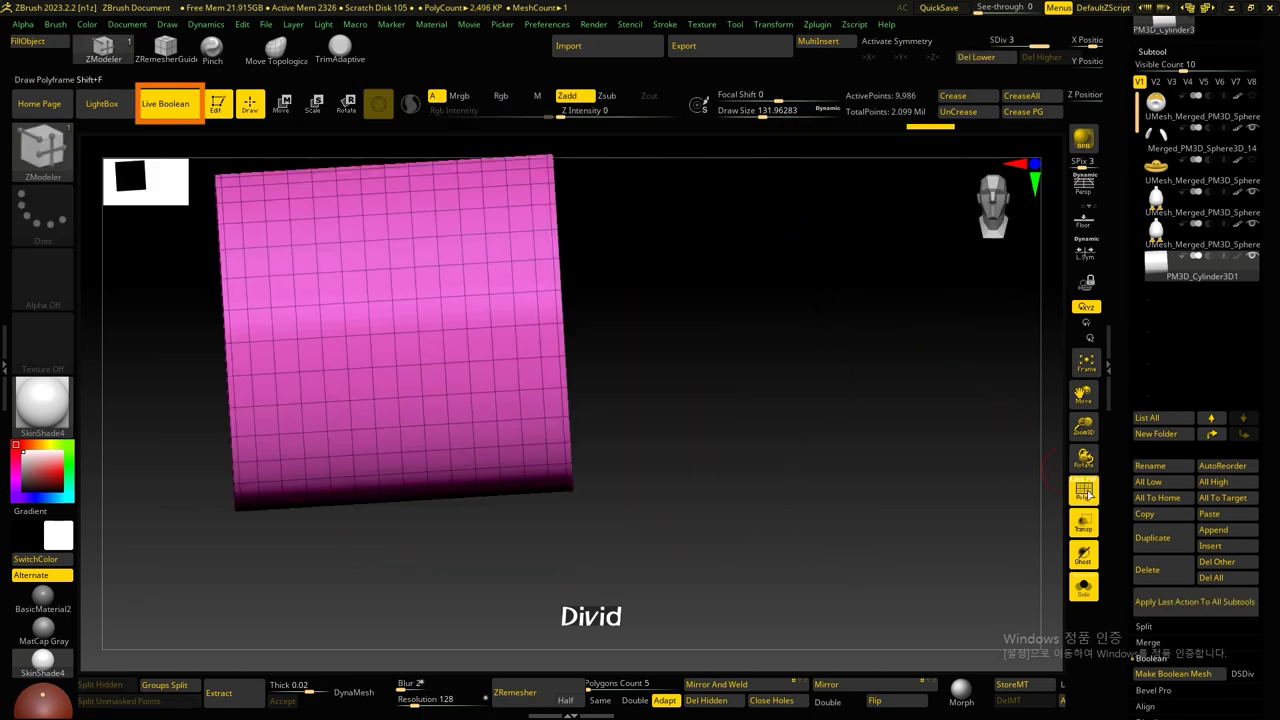
pyautogui.click(1085, 492)
pyautogui.moveTo(691, 357); pyautogui.dragTo(857, 445)
pyautogui.scroll(-5, 1116, 385)
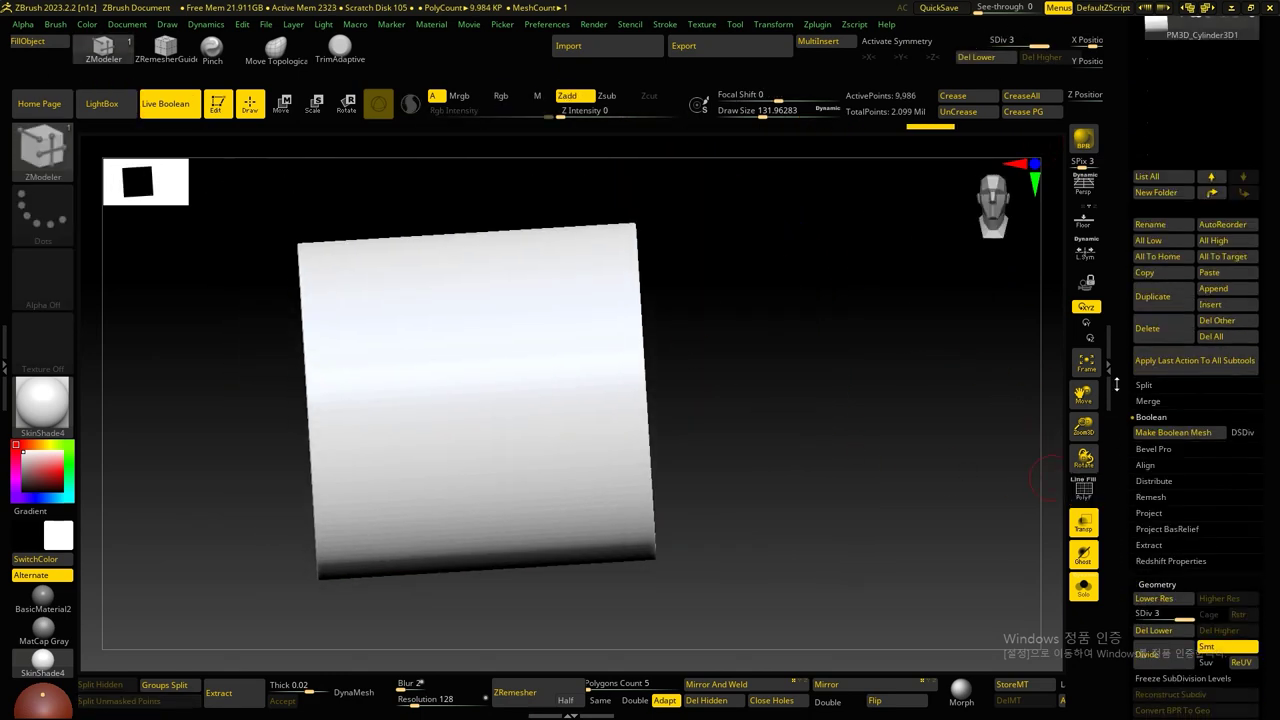
pyautogui.scroll(-1, 1116, 385)
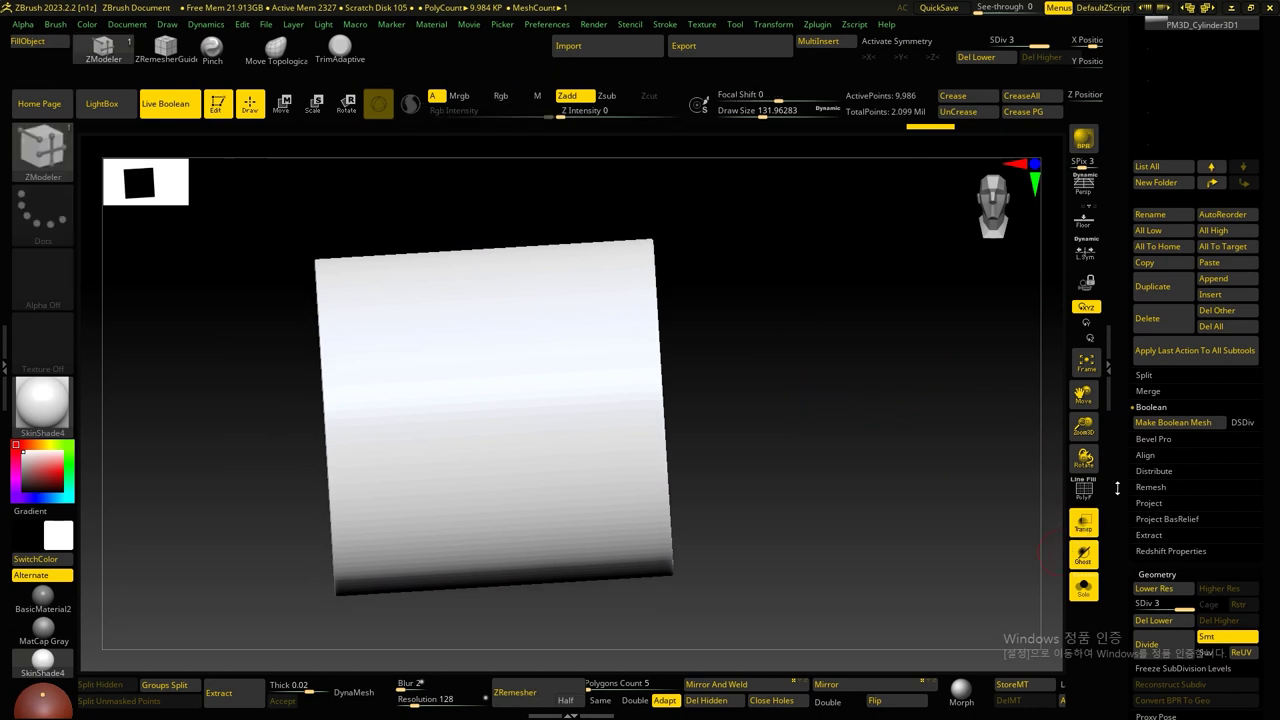
pyautogui.click(1083, 587)
# Step: Delete PM3D_Cylinder3D1 and stretch PM3D_Cylinder3D2 to about 1.6 times its length
pyautogui.moveTo(613, 415); pyautogui.dragTo(677, 429)
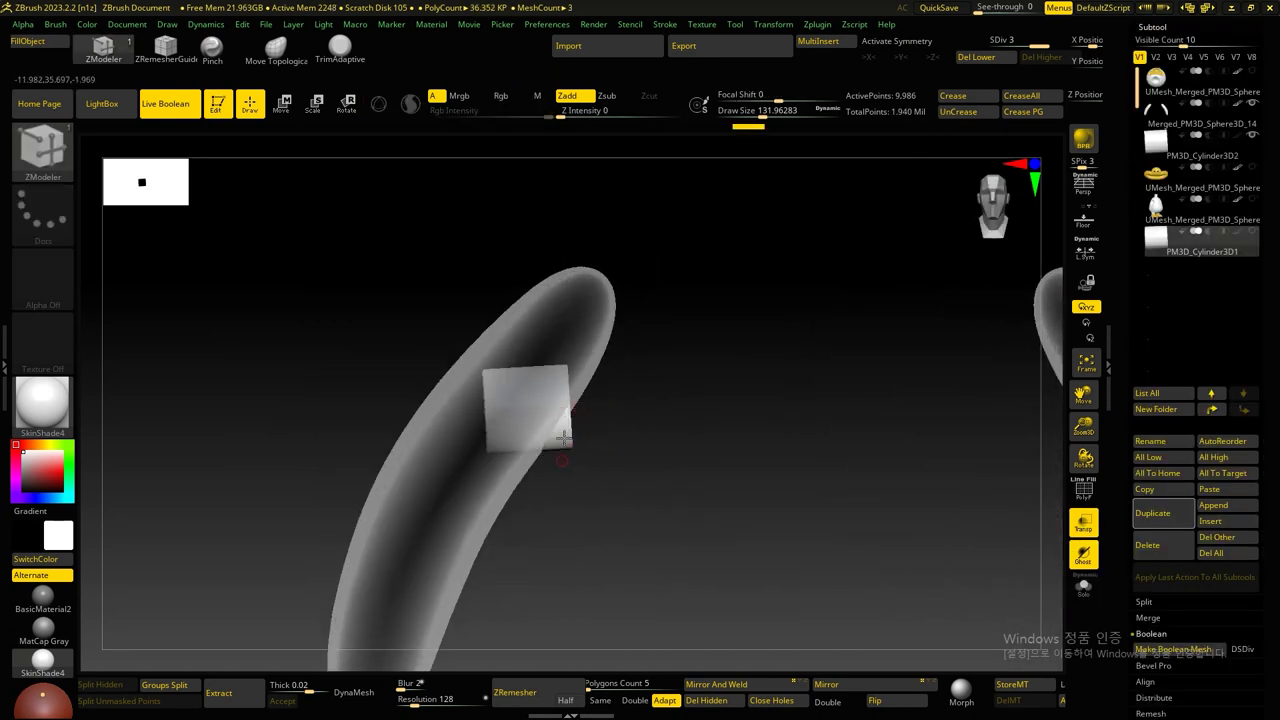
pyautogui.scroll(5, 700, 450)
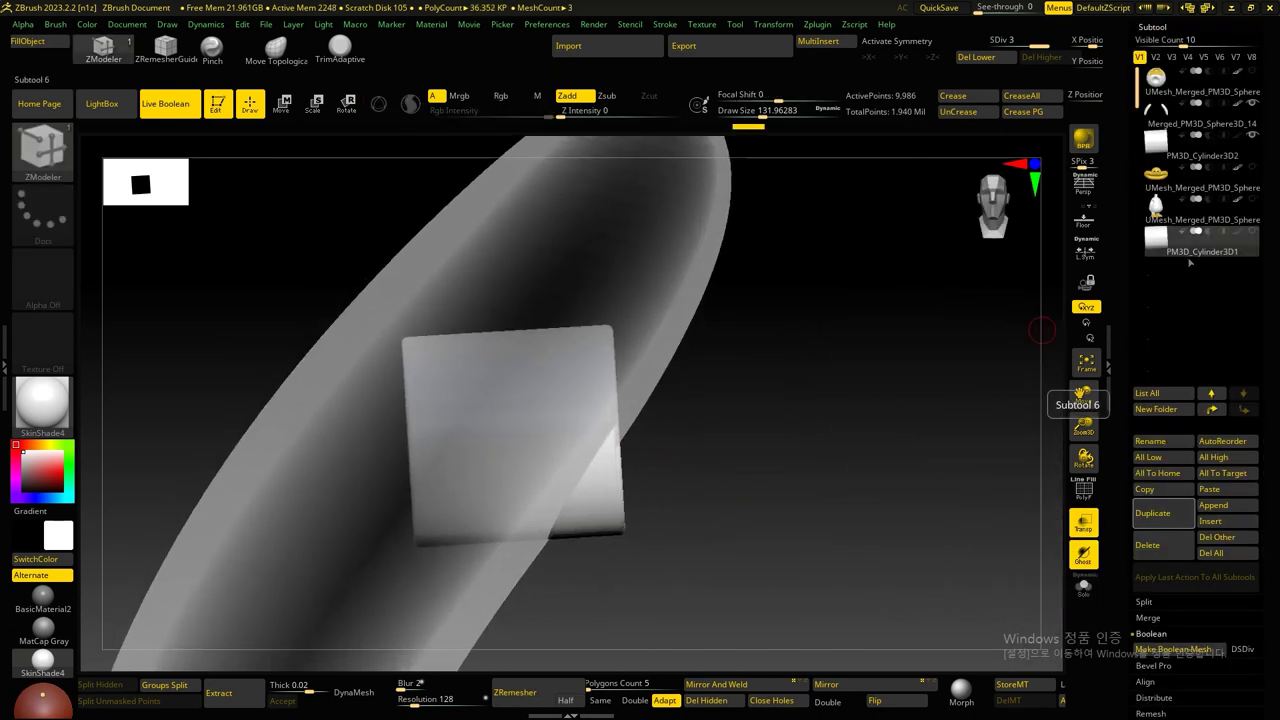
pyautogui.moveTo(1082, 393); pyautogui.dragTo(1033, 317)
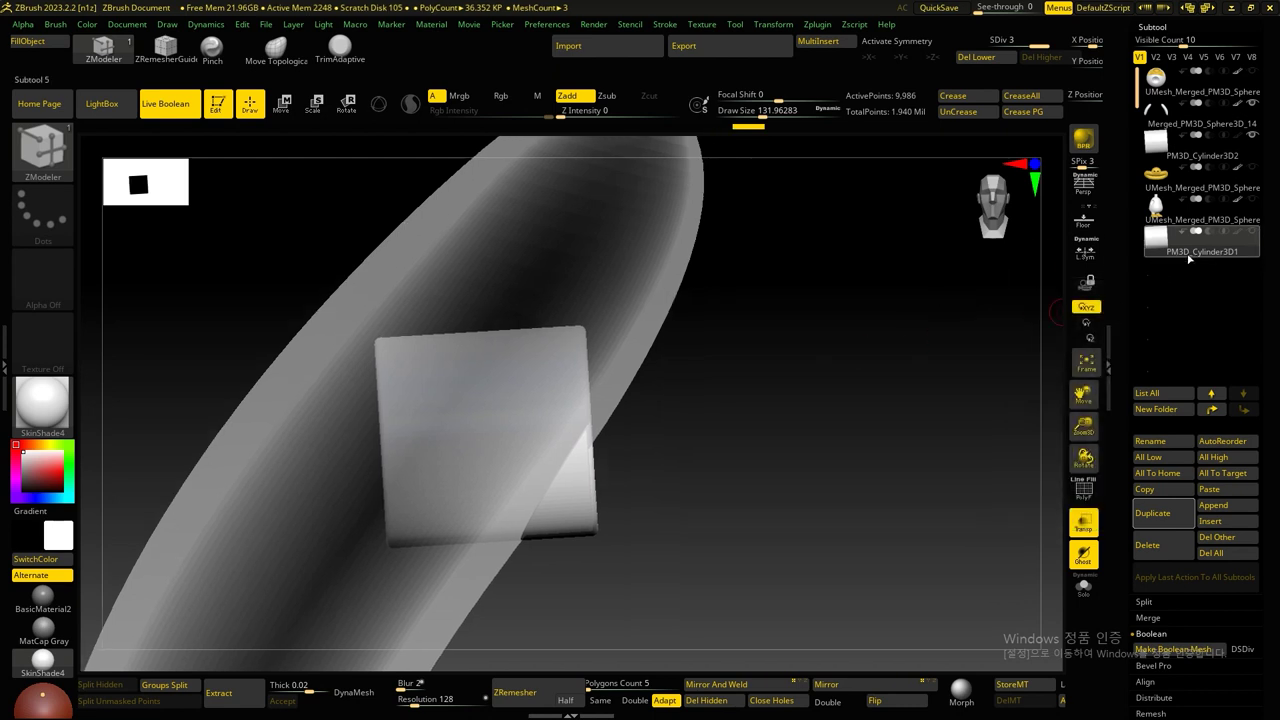
pyautogui.click(1147, 545)
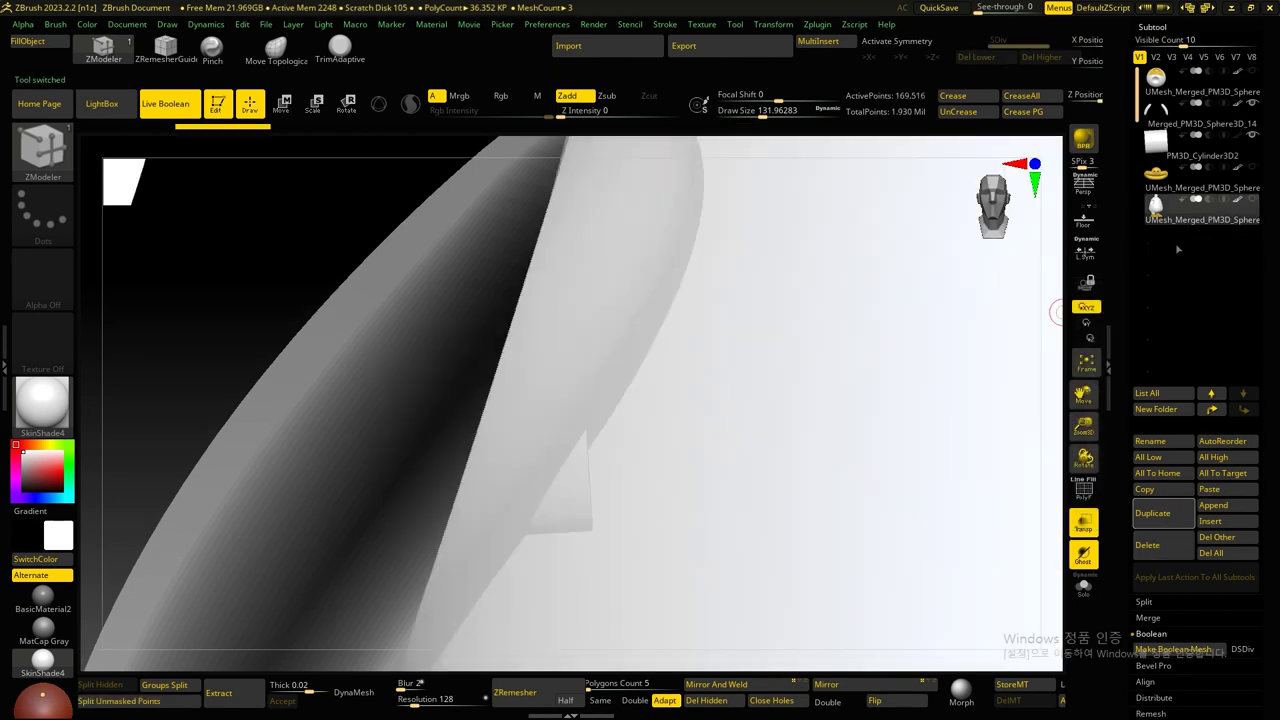
pyautogui.click(1177, 150)
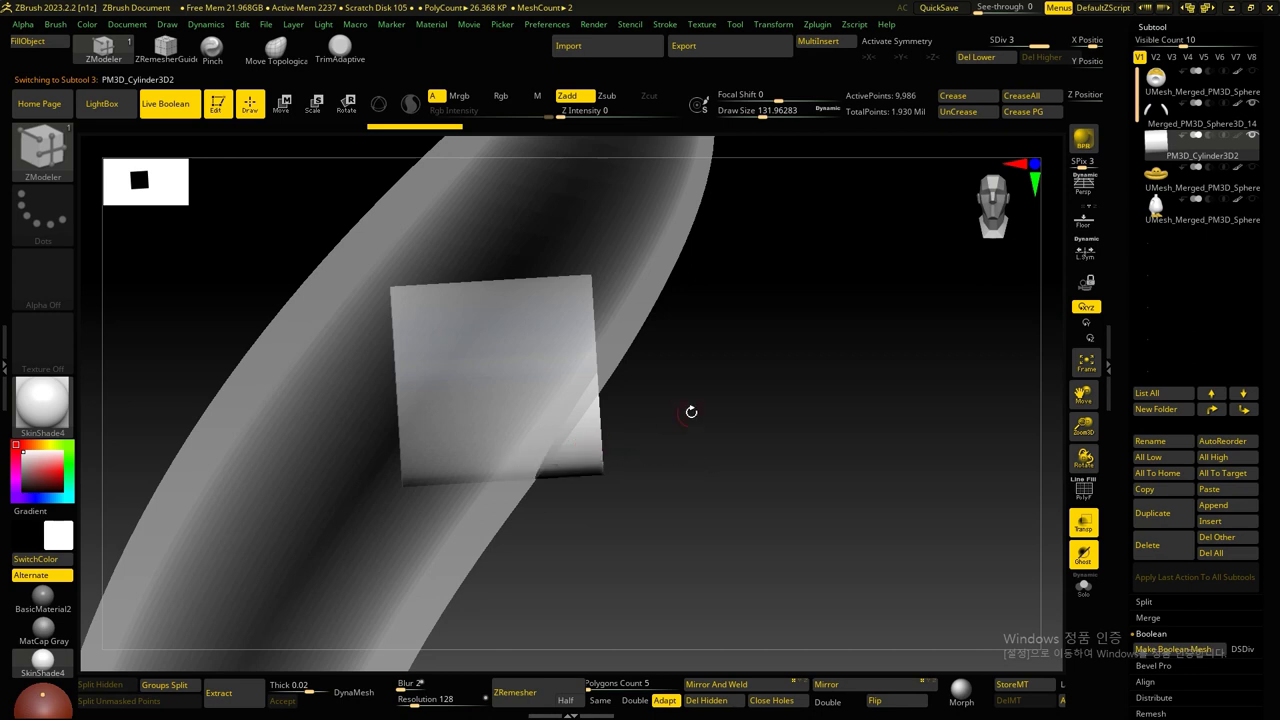
pyautogui.press('r')
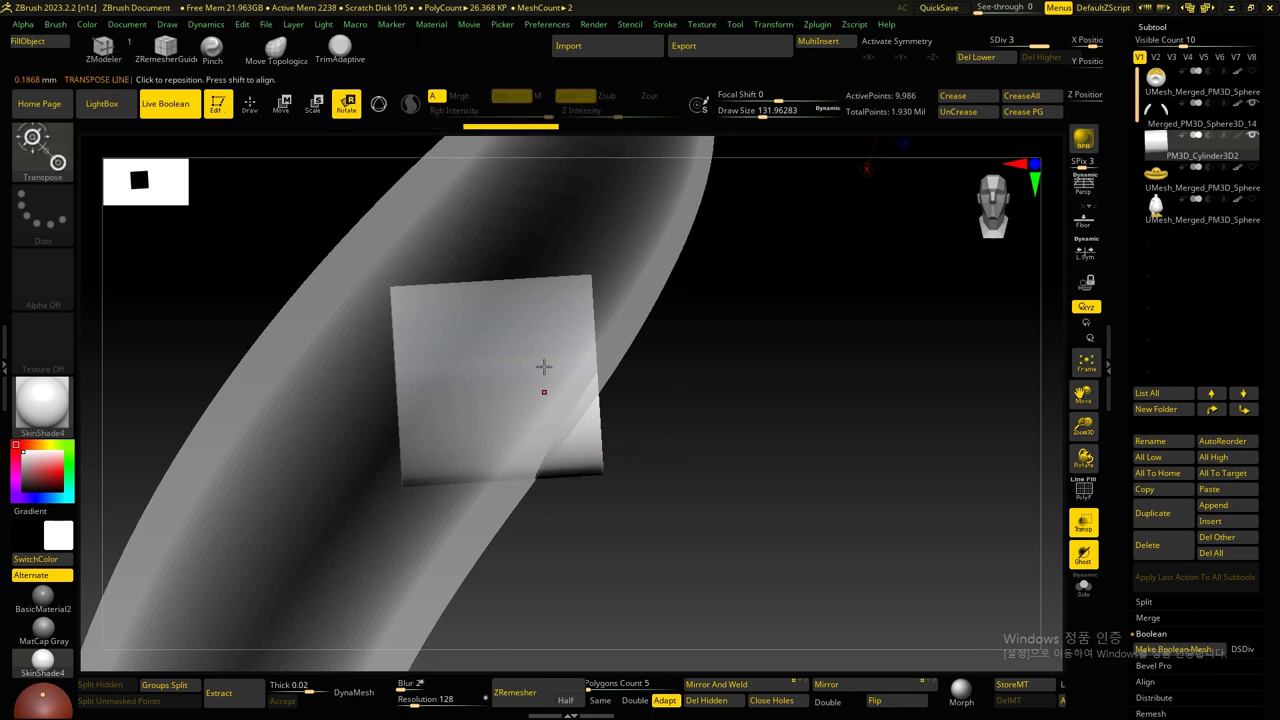
pyautogui.press('y')
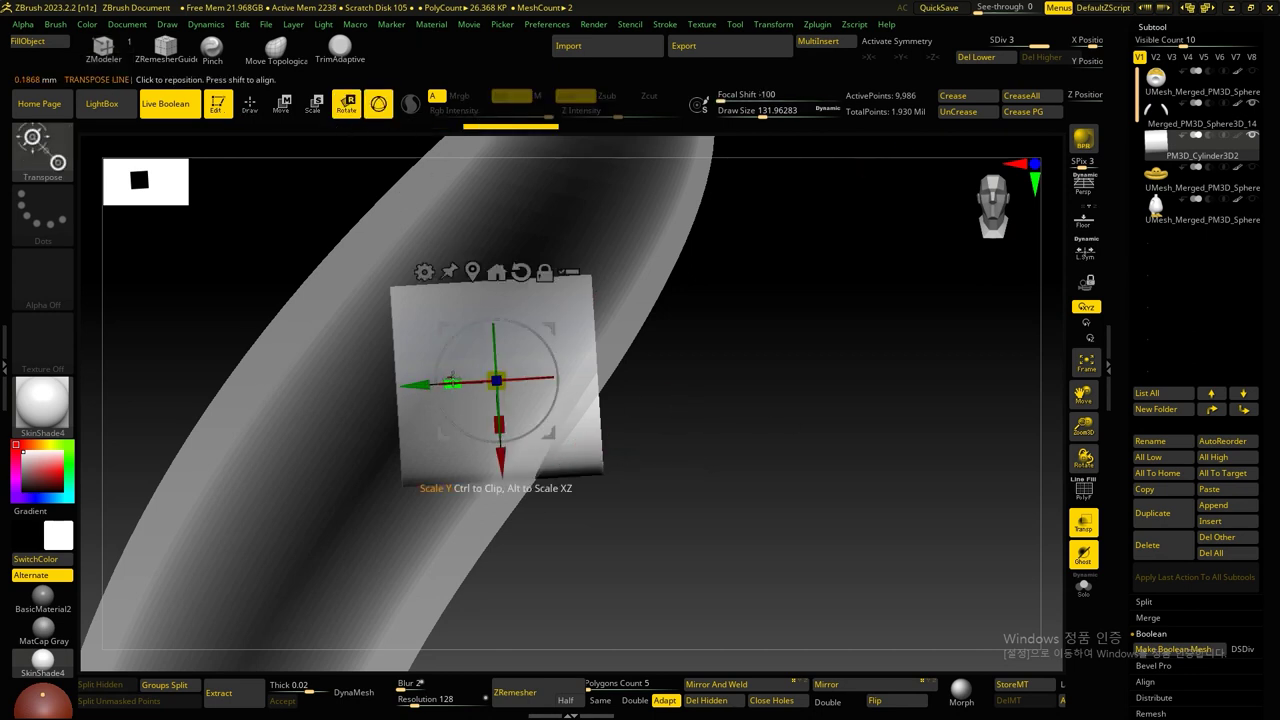
pyautogui.moveTo(450, 381); pyautogui.dragTo(493, 378)
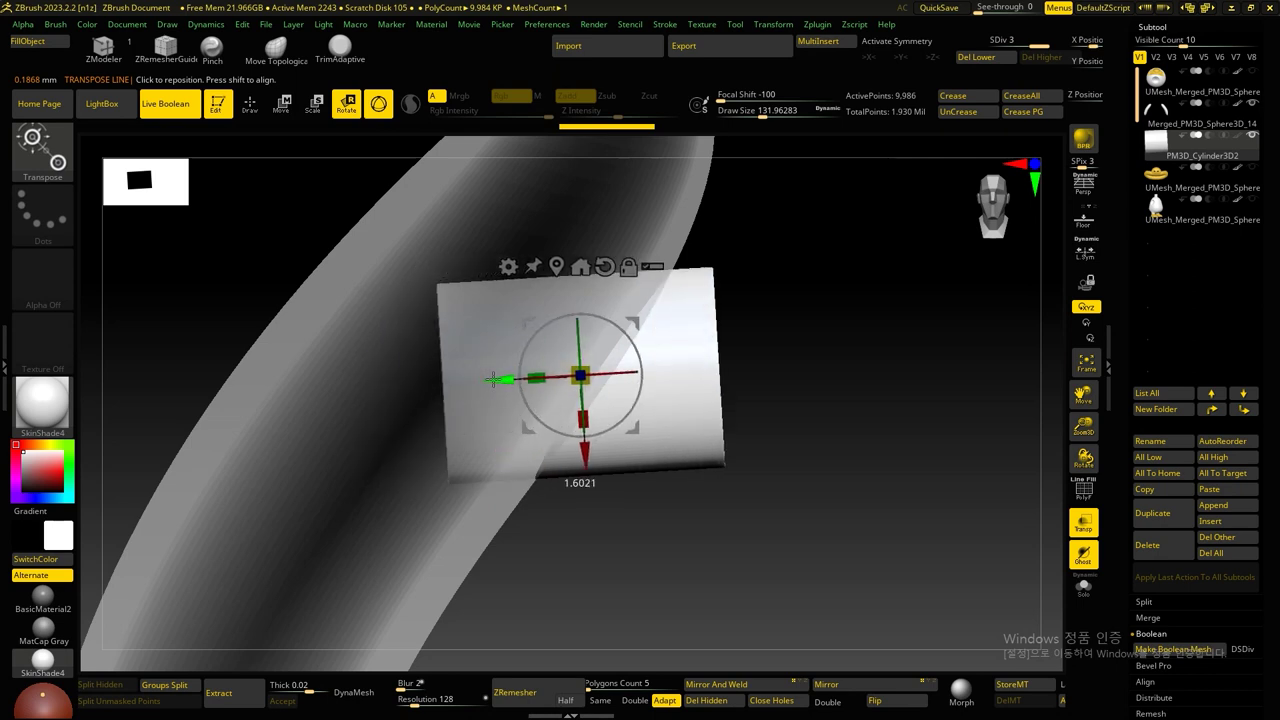
# Step: Slide and square the peg against the arm, then duplicate it as PM3D_Cylinder3D3
pyautogui.keyDown('alt'); pyautogui.moveTo(826, 391); pyautogui.dragTo(834, 214); pyautogui.keyUp('alt')
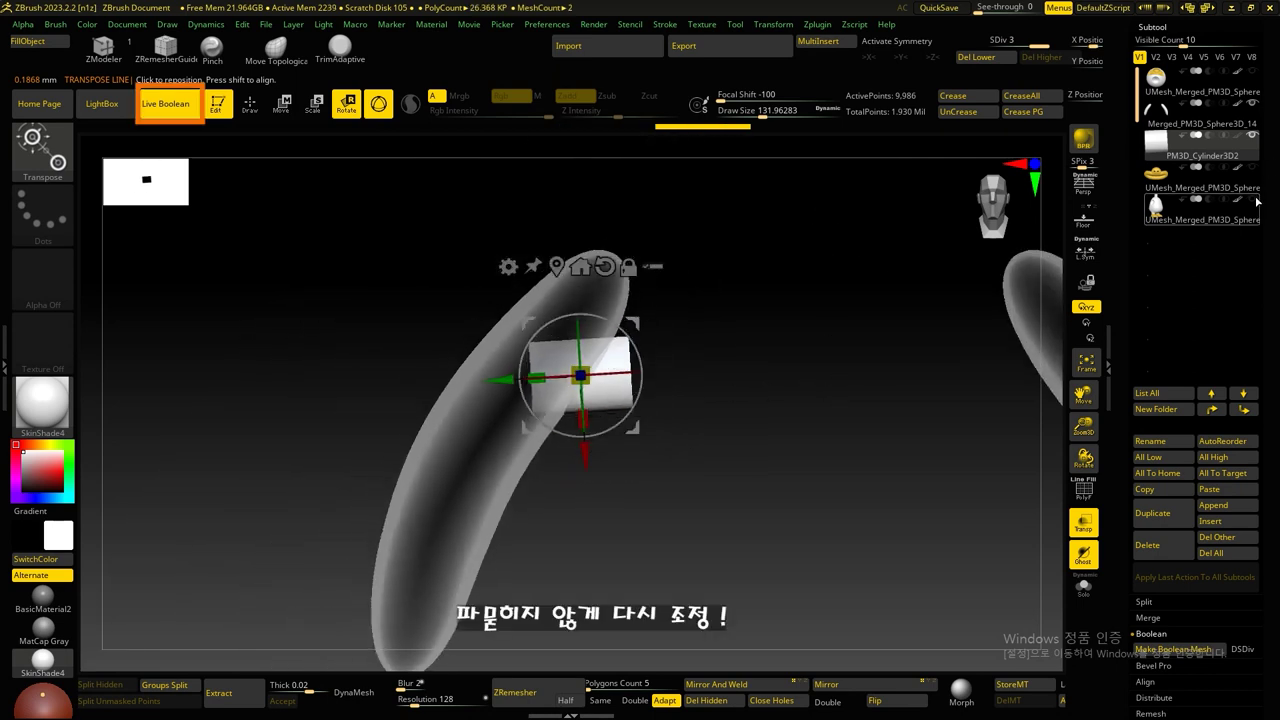
pyautogui.moveTo(290, 336)
pyautogui.mouseDown()
pyautogui.moveTo(315, 384)
pyautogui.moveTo(251, 286)
pyautogui.mouseUp()
pyautogui.moveTo(342, 254); pyautogui.dragTo(331, 256)
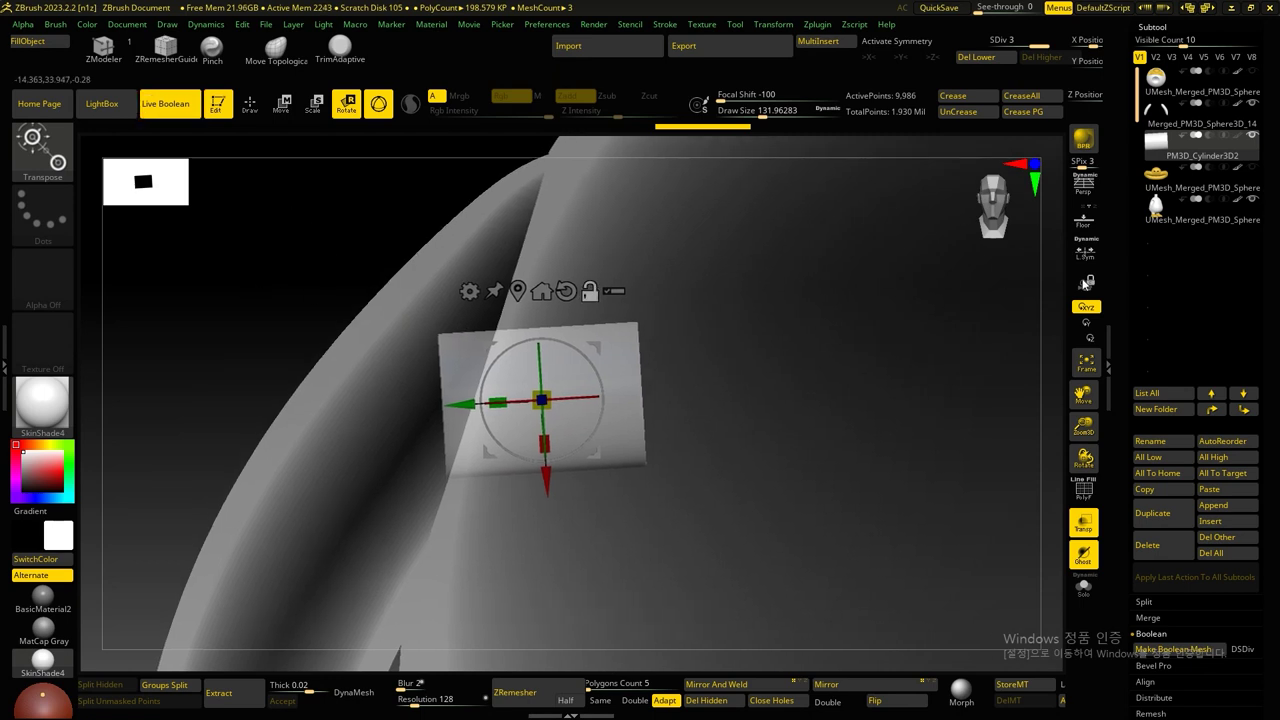
pyautogui.moveTo(949, 334); pyautogui.dragTo(797, 397)
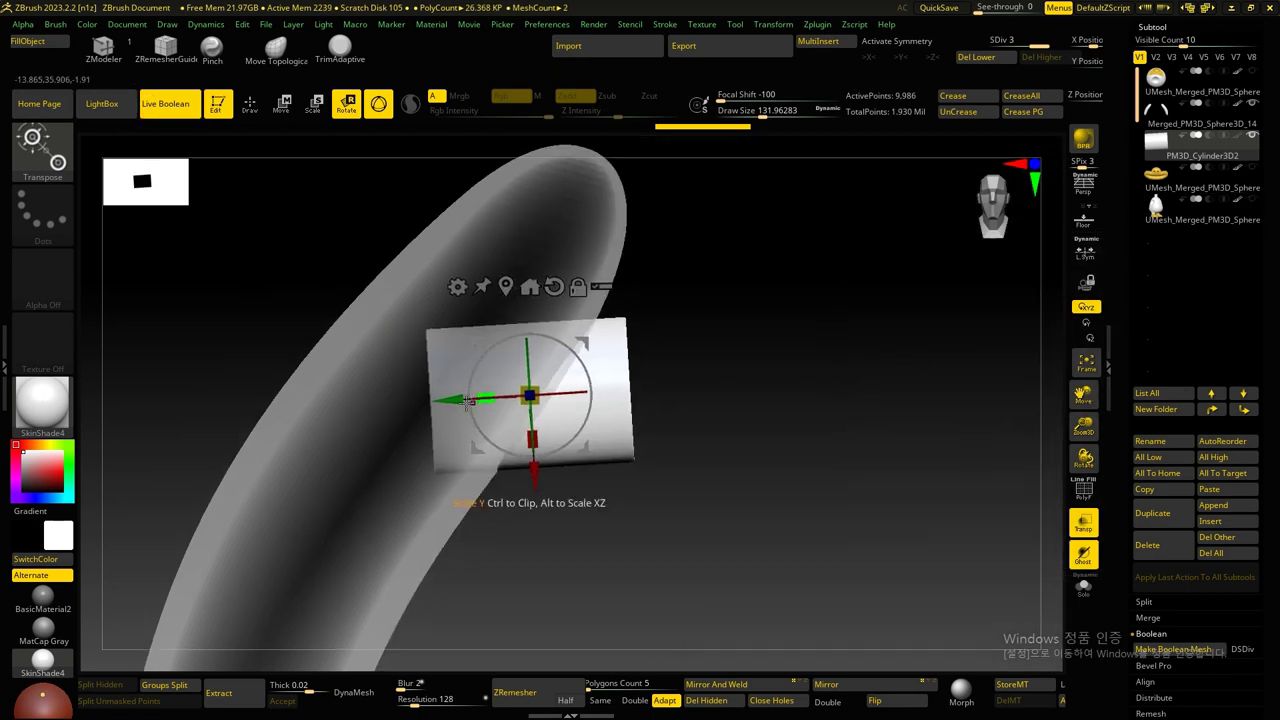
pyautogui.moveTo(478, 397); pyautogui.dragTo(742, 402)
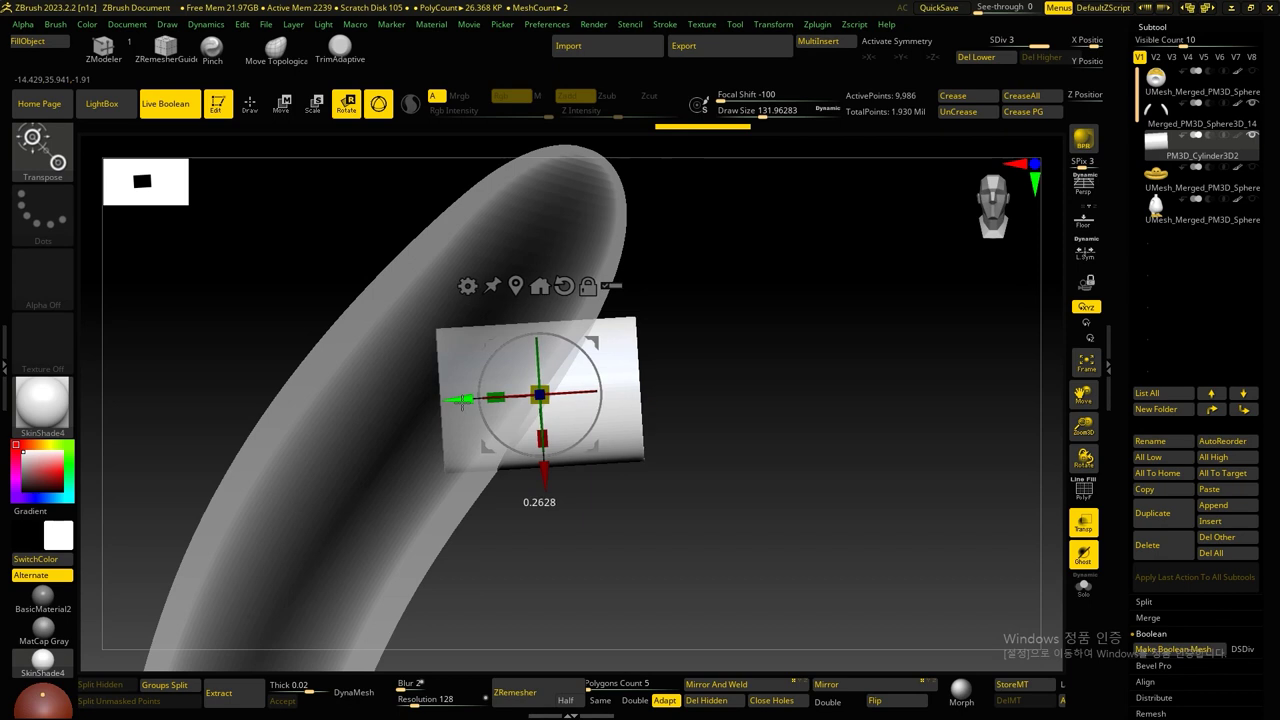
pyautogui.moveTo(590, 380); pyautogui.dragTo(606, 368)
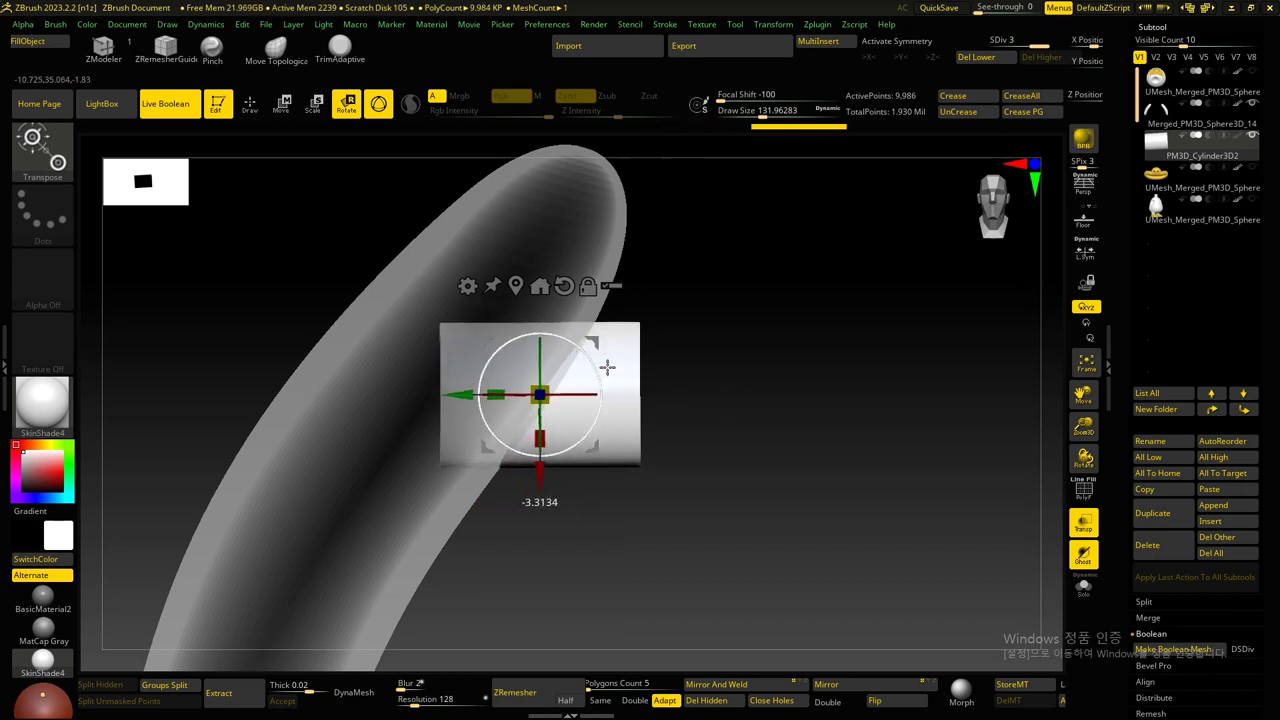
pyautogui.keyDown('alt'); pyautogui.moveTo(748, 423); pyautogui.dragTo(740, 425); pyautogui.keyUp('alt')
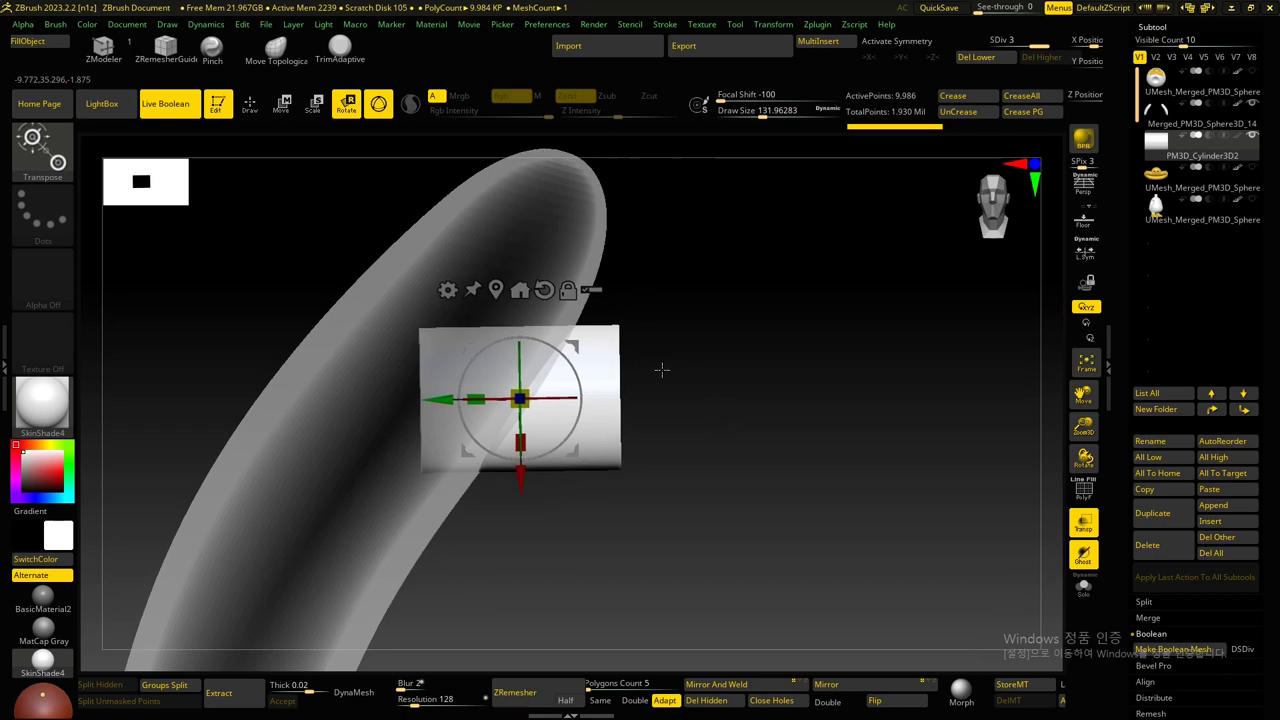
pyautogui.scroll(5, 661, 370)
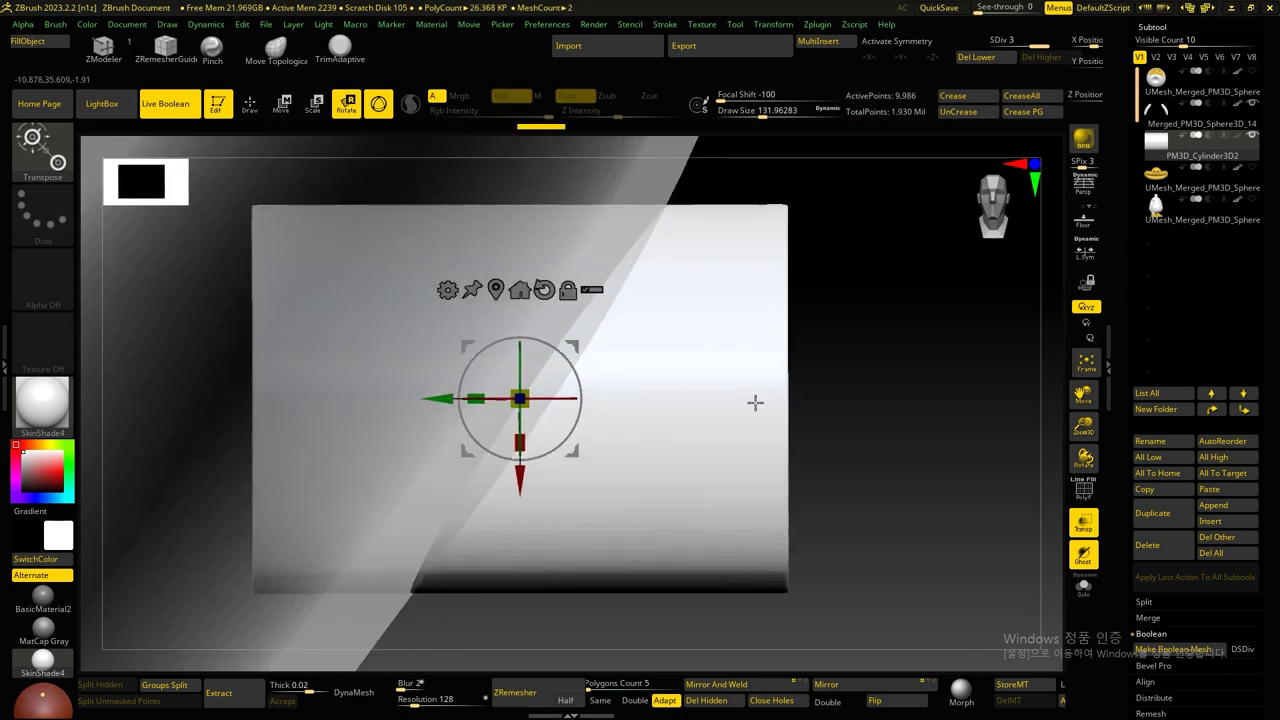
pyautogui.scroll(-5, 755, 402)
pyautogui.click(1152, 513)
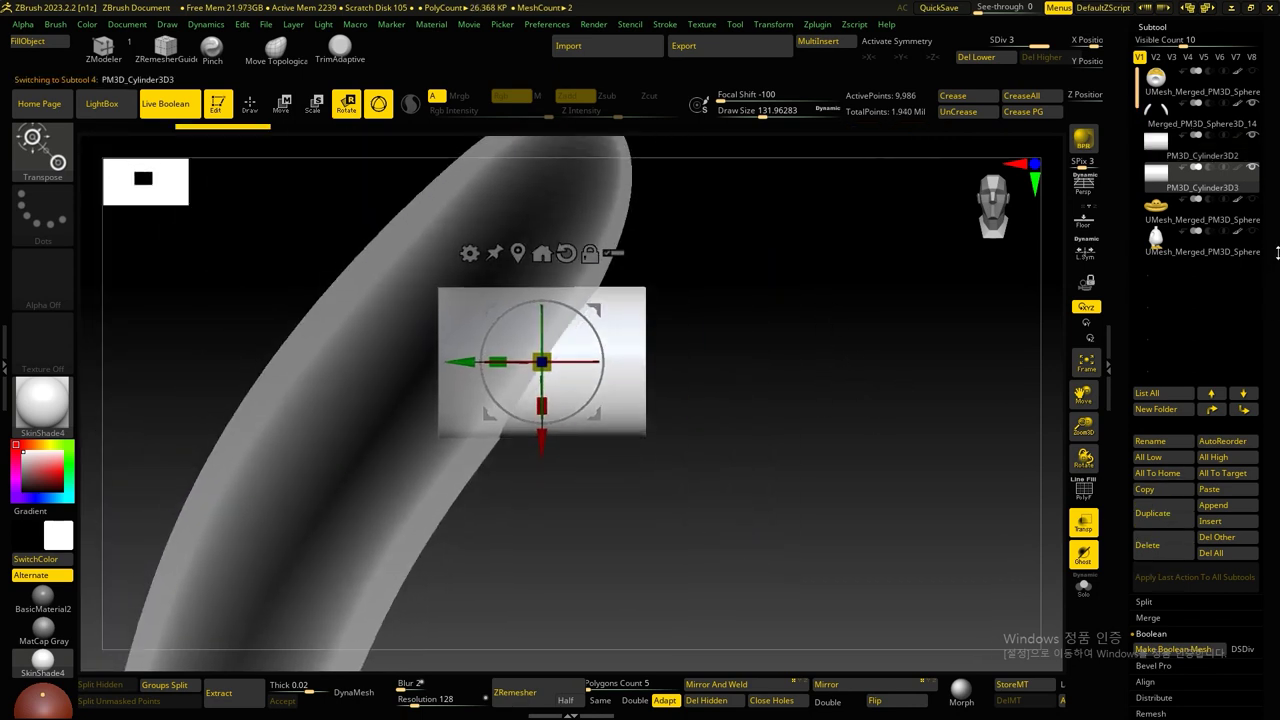
# Step: Select PM3D_Cylinder3D2 and inflate it slightly with Deformation Inflate
pyautogui.press('Up')
pyautogui.moveTo(1269, 443); pyautogui.dragTo(1277, 295)
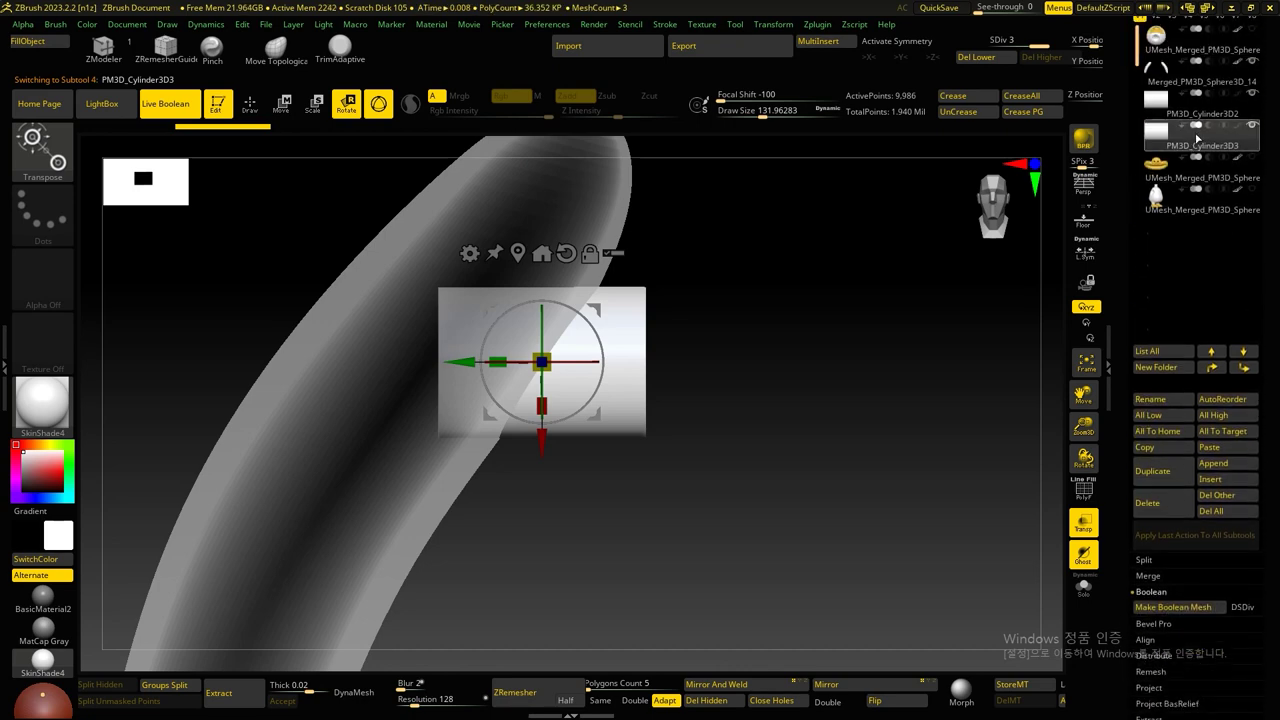
pyautogui.scroll(-3, 1270, 250)
pyautogui.scroll(-3, 1268, 220)
pyautogui.scroll(-3, 1265, 185)
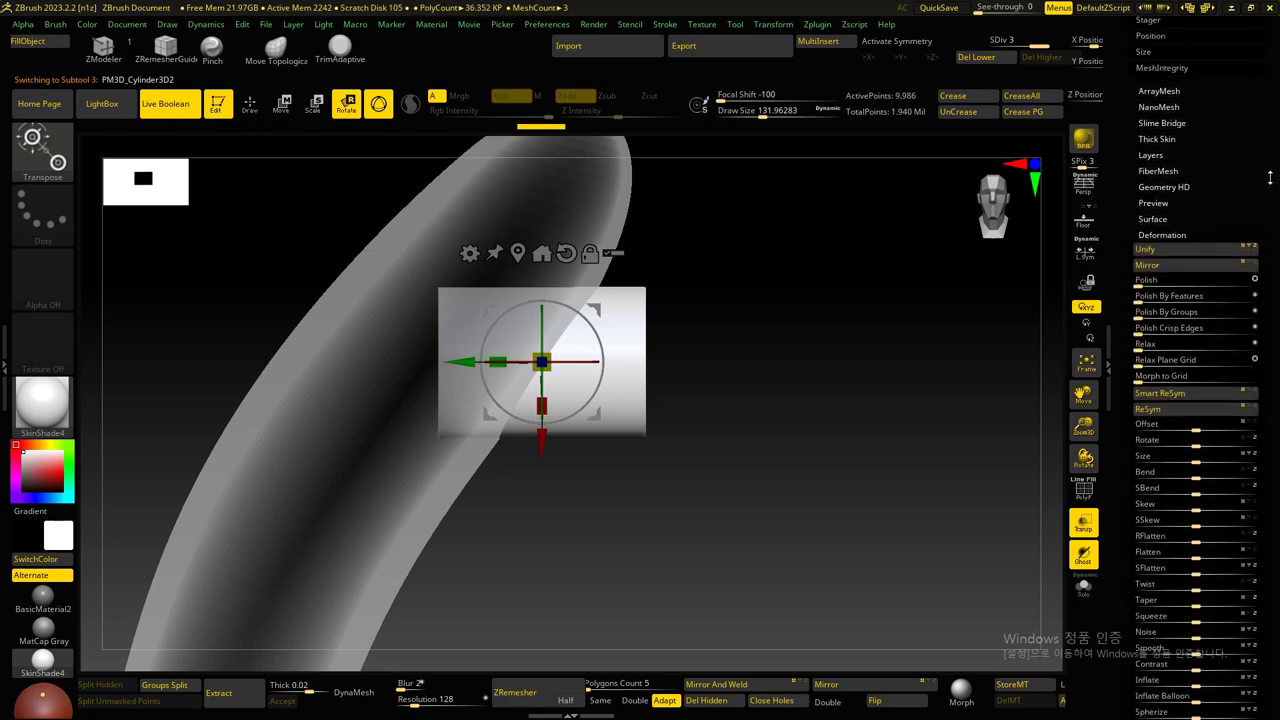
pyautogui.scroll(-3, 1262, 150)
pyautogui.moveTo(1198, 338); pyautogui.dragTo(1214, 339)
# Step: Inflate PM3D_Cylinder3D2 further, to about 50, so it is thicker than its duplicate
pyautogui.scroll(3, 850, 371)
pyautogui.scroll(3, 808, 423)
pyautogui.scroll(3, 764, 300)
pyautogui.moveTo(764, 300)
pyautogui.keyDown('shift'); pyautogui.mouseDown()
pyautogui.moveTo(734, 309)
pyautogui.moveTo(669, 391)
pyautogui.moveTo(688, 377)
pyautogui.moveTo(677, 375)
pyautogui.mouseUp(); pyautogui.keyUp('shift')
pyautogui.press('w')
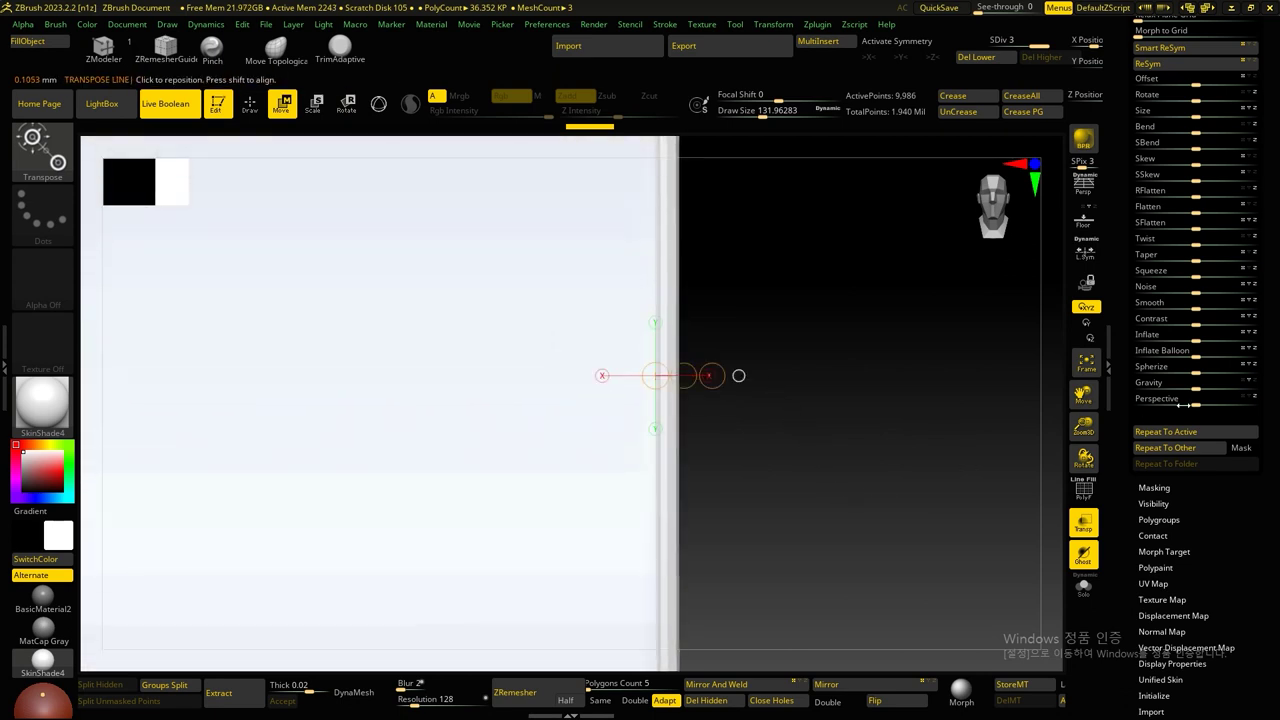
pyautogui.moveTo(1195, 338); pyautogui.dragTo(1225, 338)
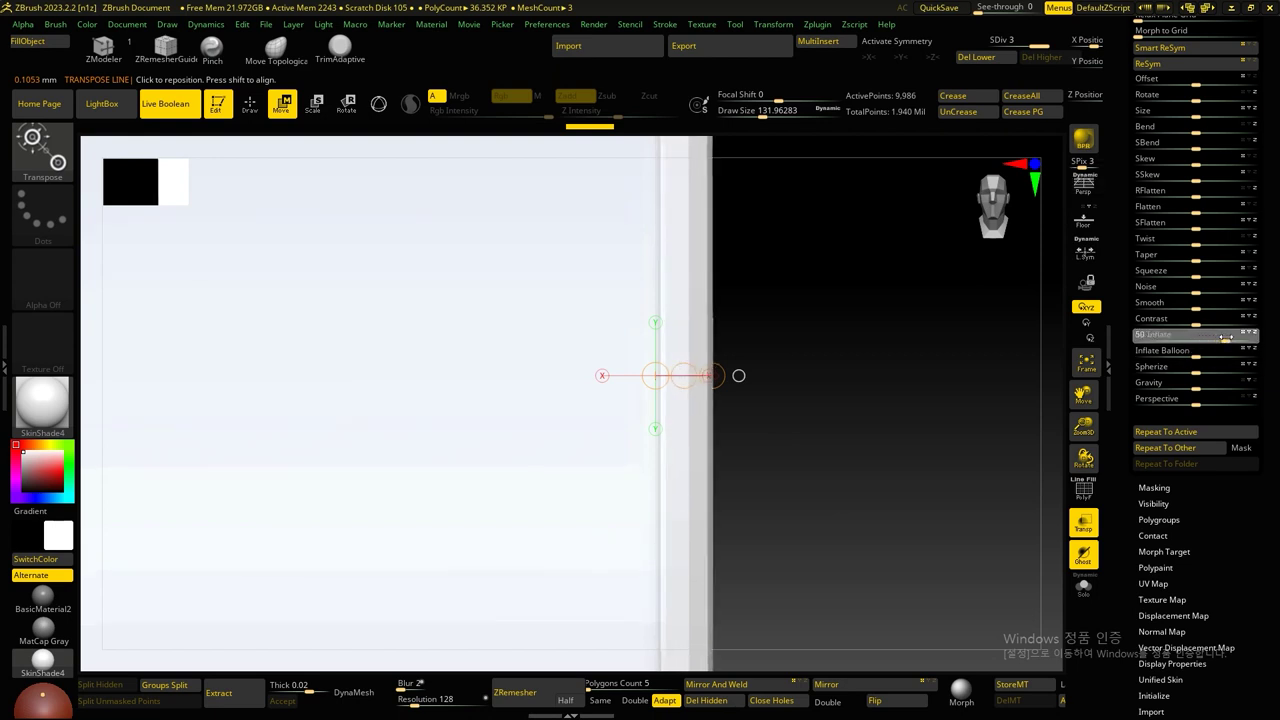
pyautogui.moveTo(1008, 377)
pyautogui.mouseDown()
pyautogui.moveTo(837, 271)
pyautogui.moveTo(808, 302)
pyautogui.mouseUp()
pyautogui.moveTo(1116, 107); pyautogui.dragTo(1107, 369)
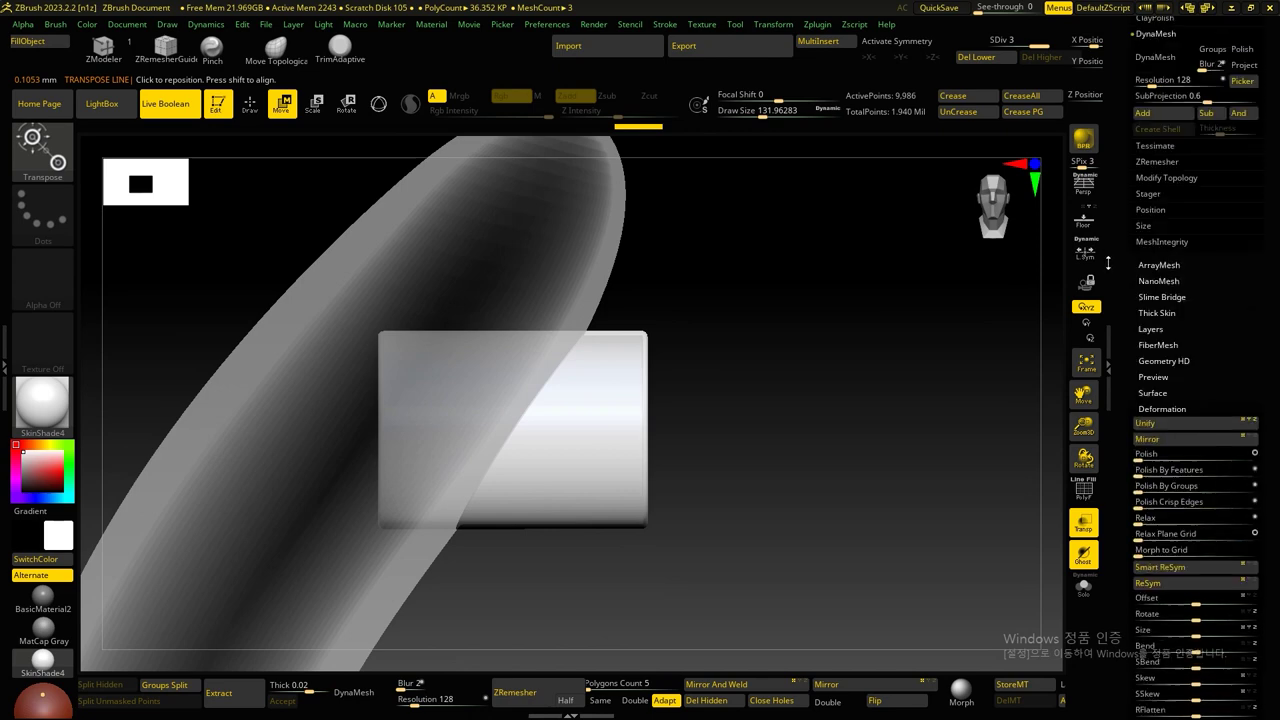
# Step: Move PM3D_Cylinder3D2 to the stack bottom and bring up Merged_PM3D_Sphere3D_14's Boolean options
pyautogui.scroll(-1, 1172, 327)
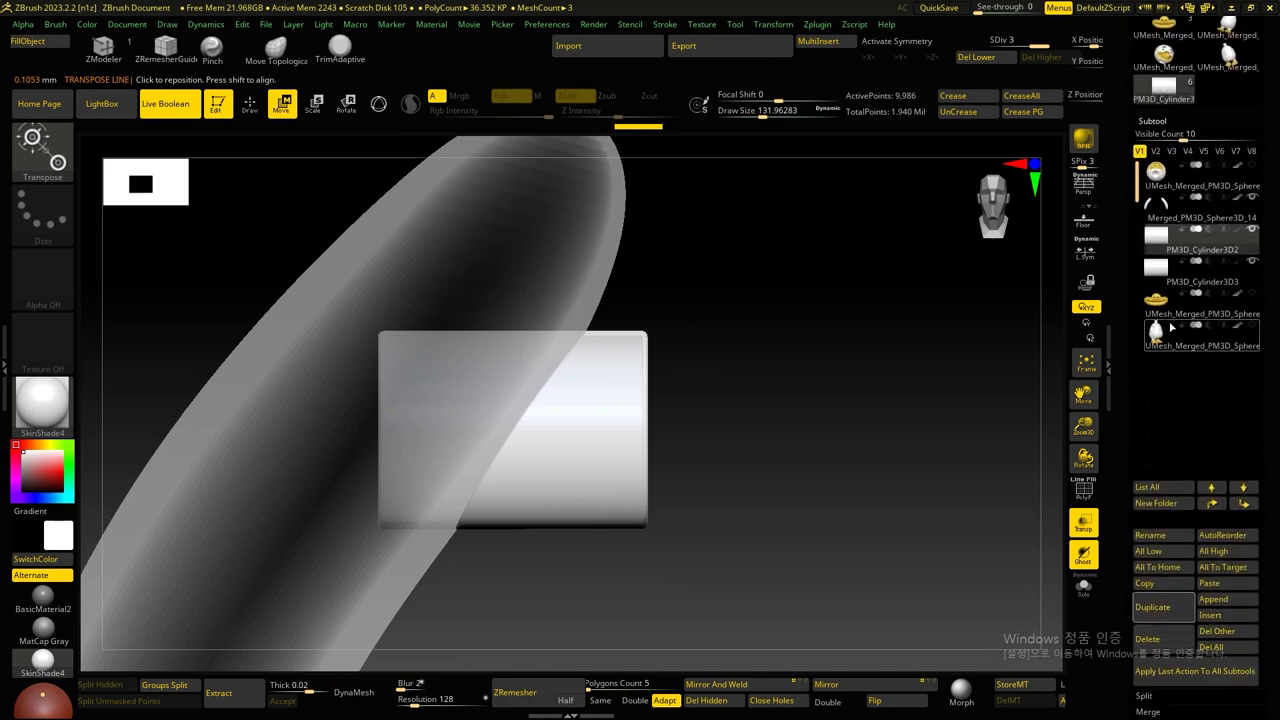
pyautogui.moveTo(1157, 249); pyautogui.dragTo(1171, 357)
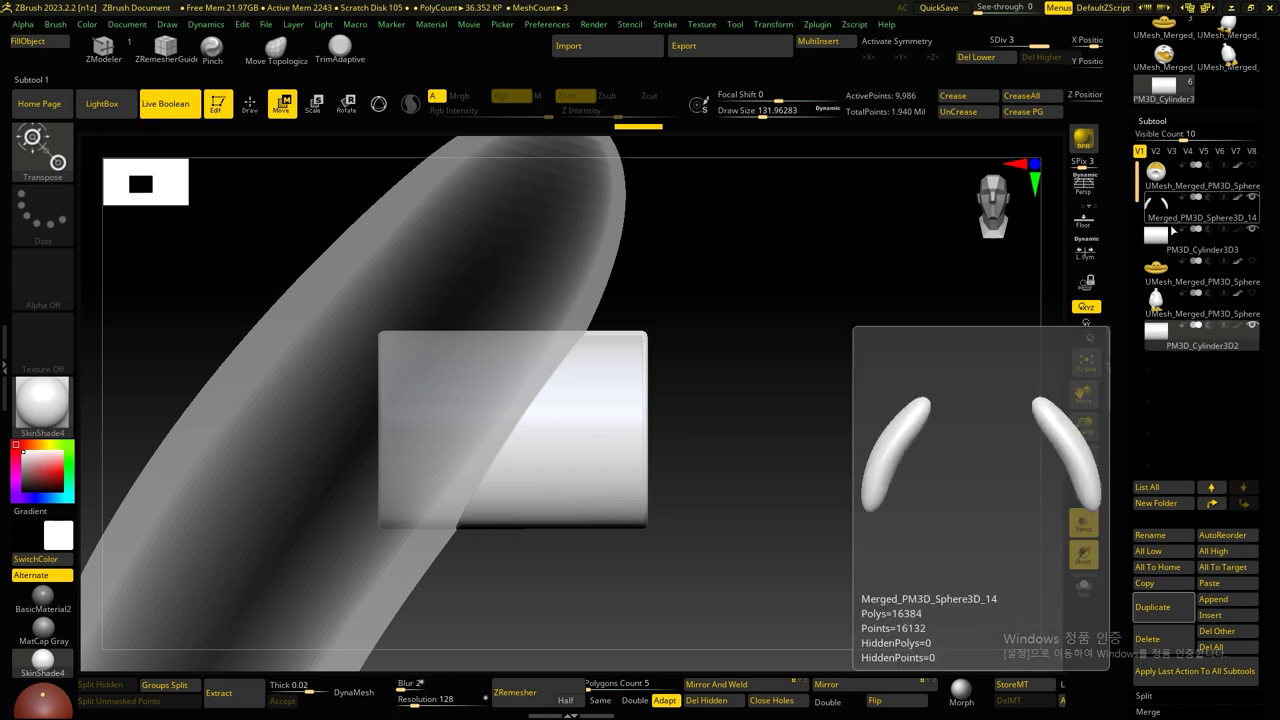
pyautogui.click(1158, 207)
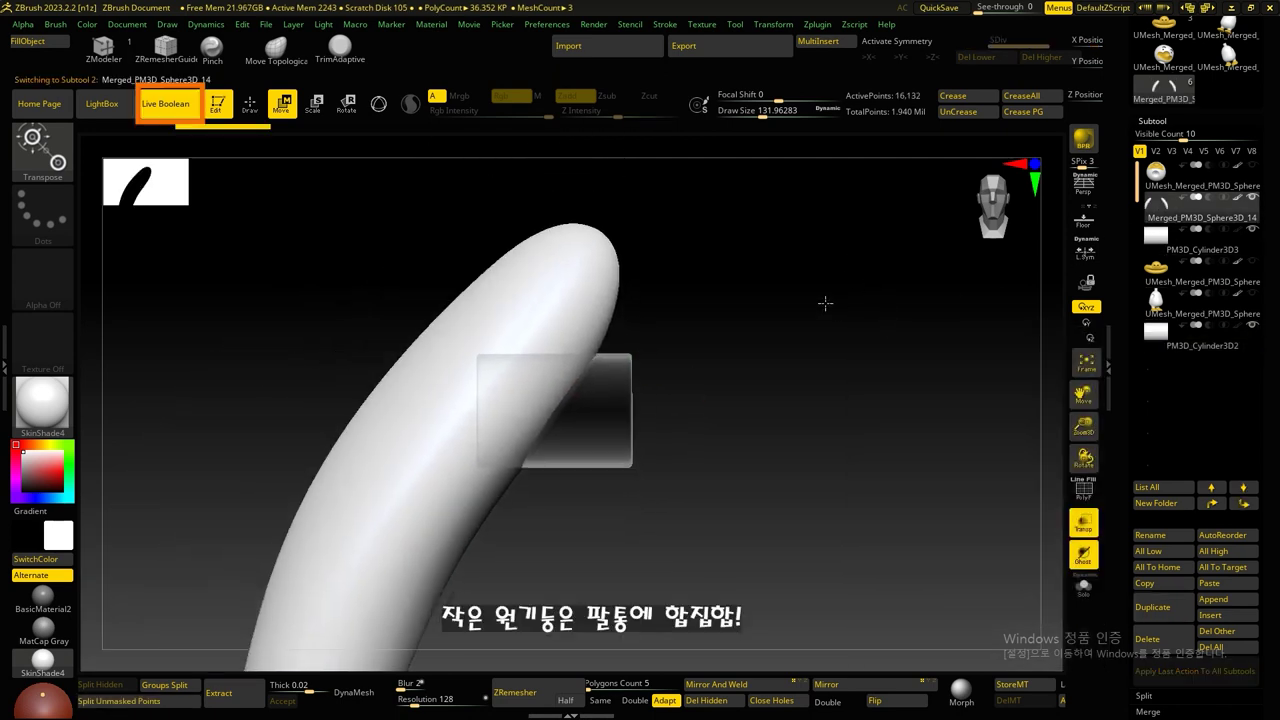
pyautogui.scroll(-3, 1150, 440)
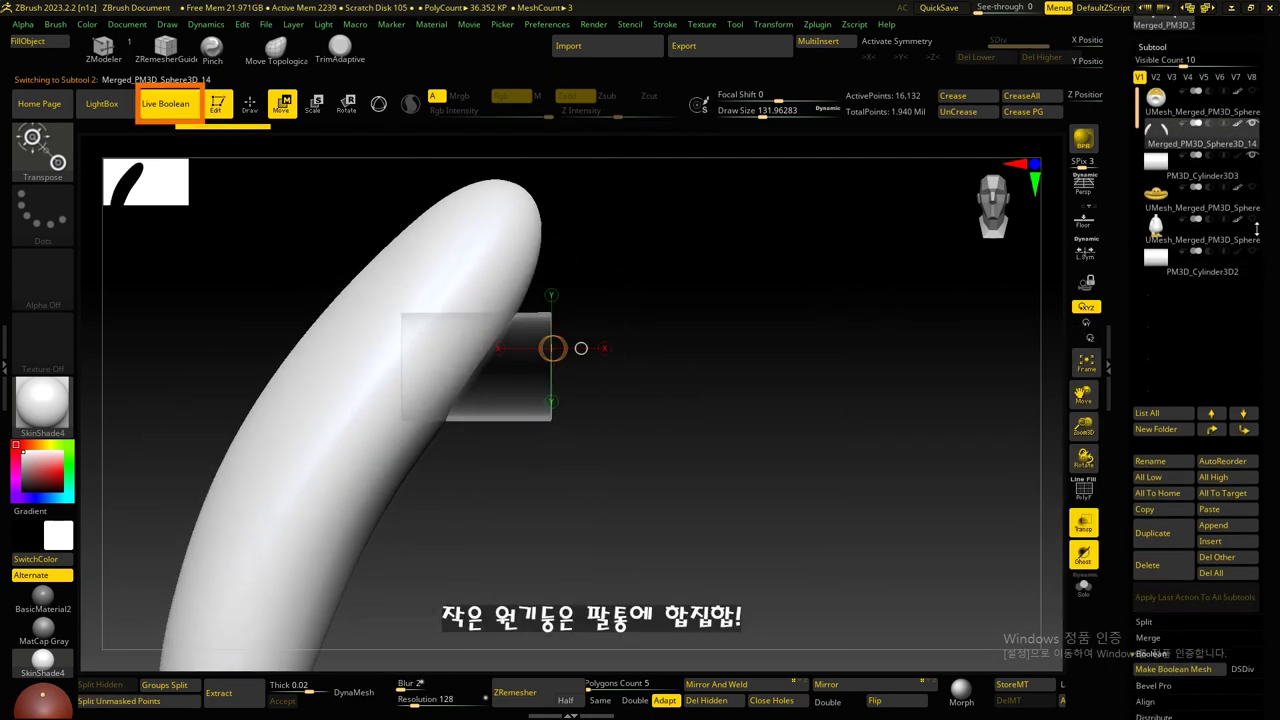
pyautogui.scroll(-3, 1150, 440)
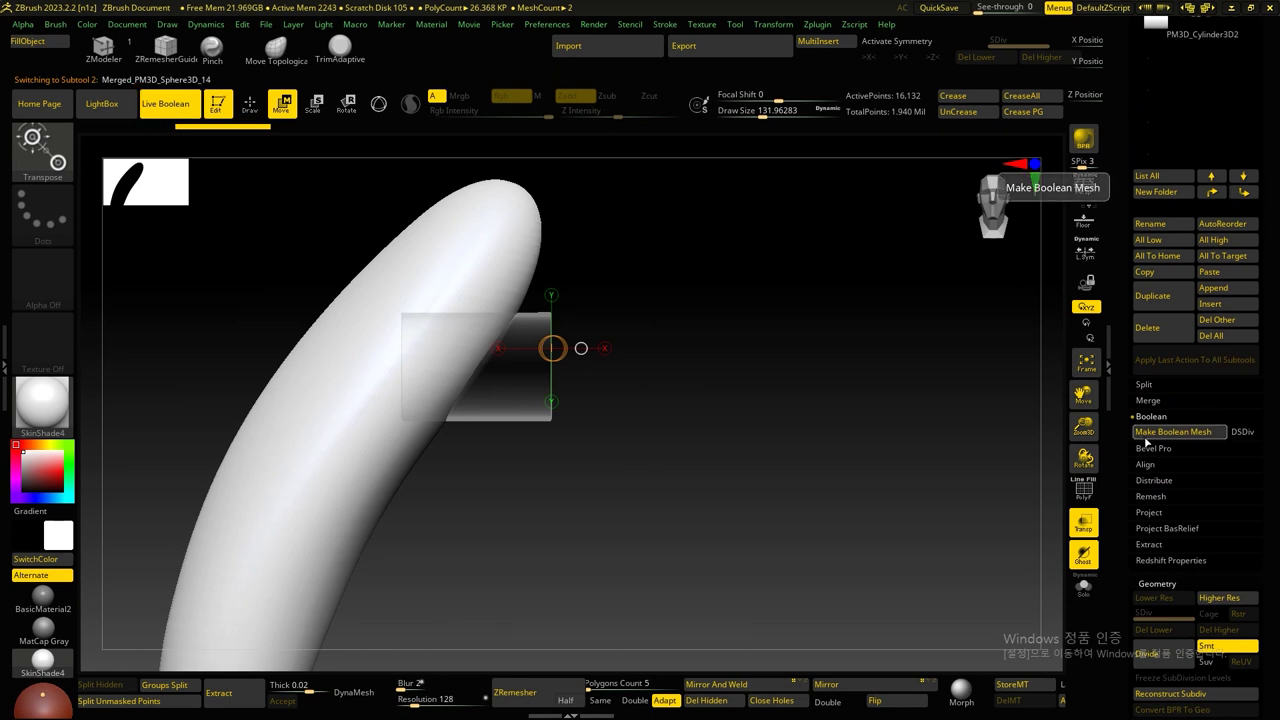
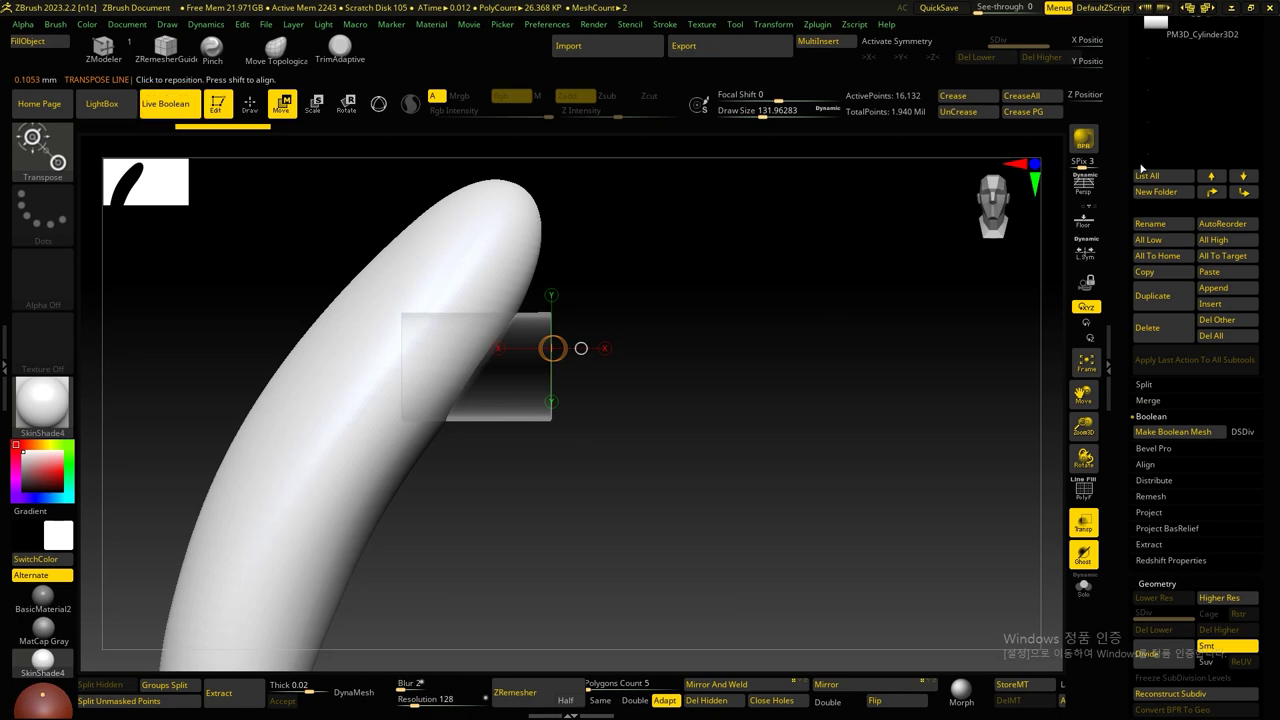
# Step: Make the peg cylinder opaque and bake the arm-and-peg live boolean into a merged mesh
pyautogui.moveTo(1269, 92); pyautogui.dragTo(1268, 216)
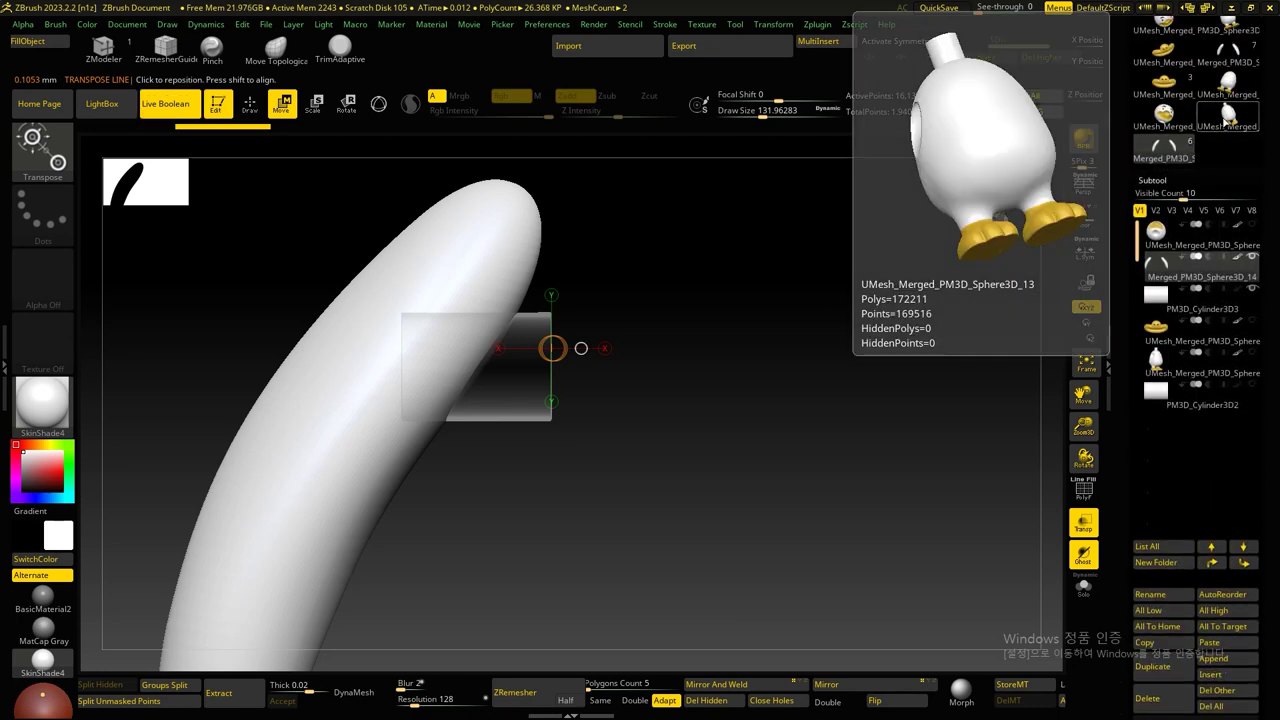
pyautogui.click(1227, 115)
pyautogui.click(1165, 150)
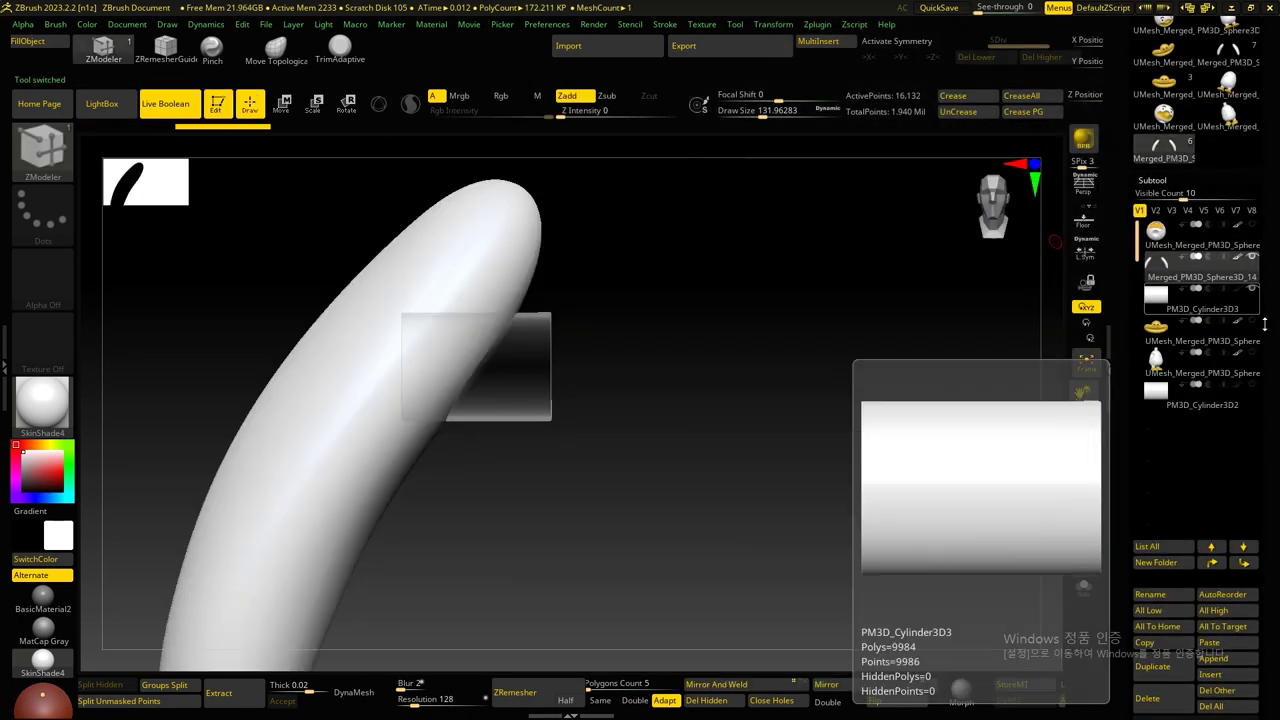
pyautogui.moveTo(1274, 361); pyautogui.dragTo(1273, 327)
pyautogui.scroll(-3, 1262, 330)
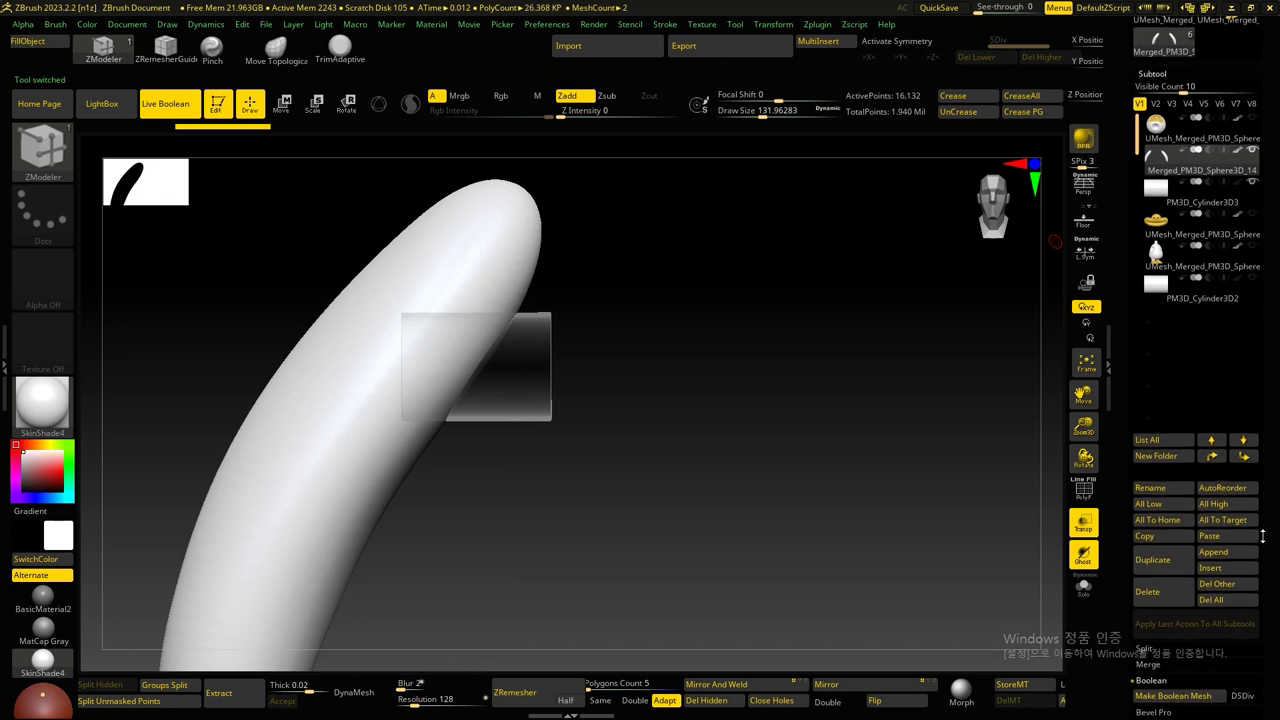
pyautogui.scroll(-2, 1215, 147)
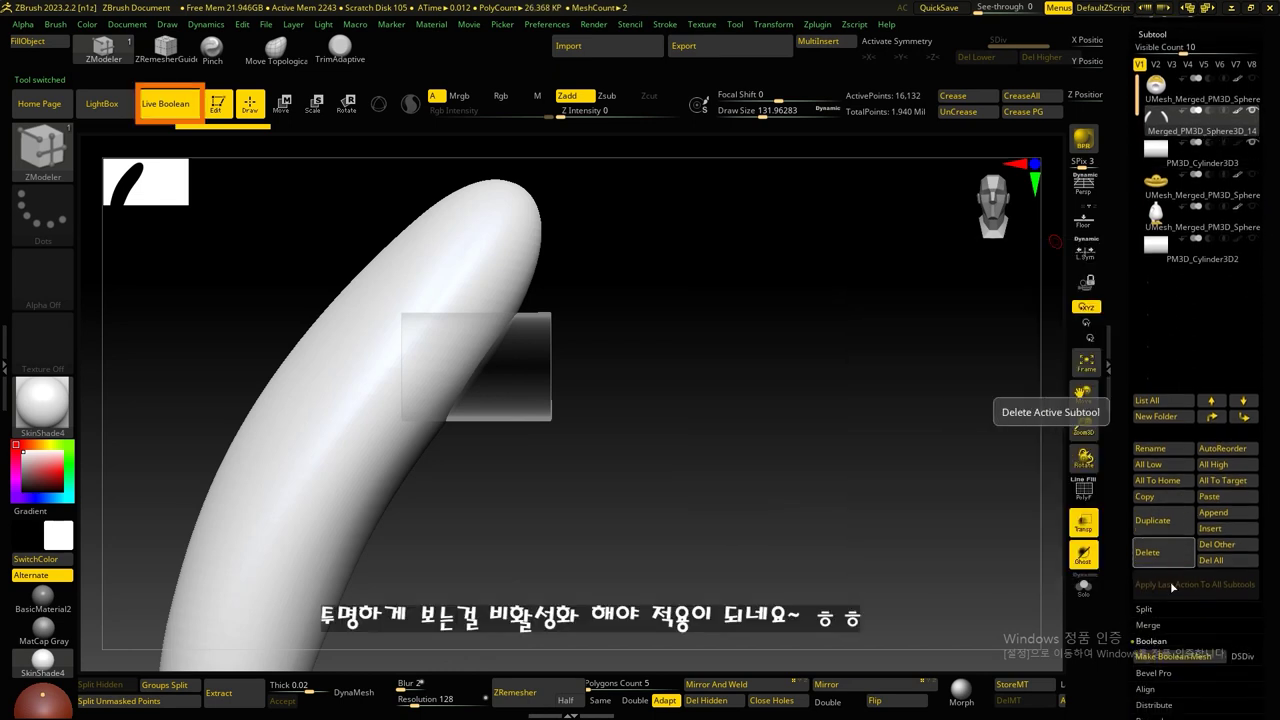
pyautogui.click(1076, 532)
pyautogui.click(1167, 657)
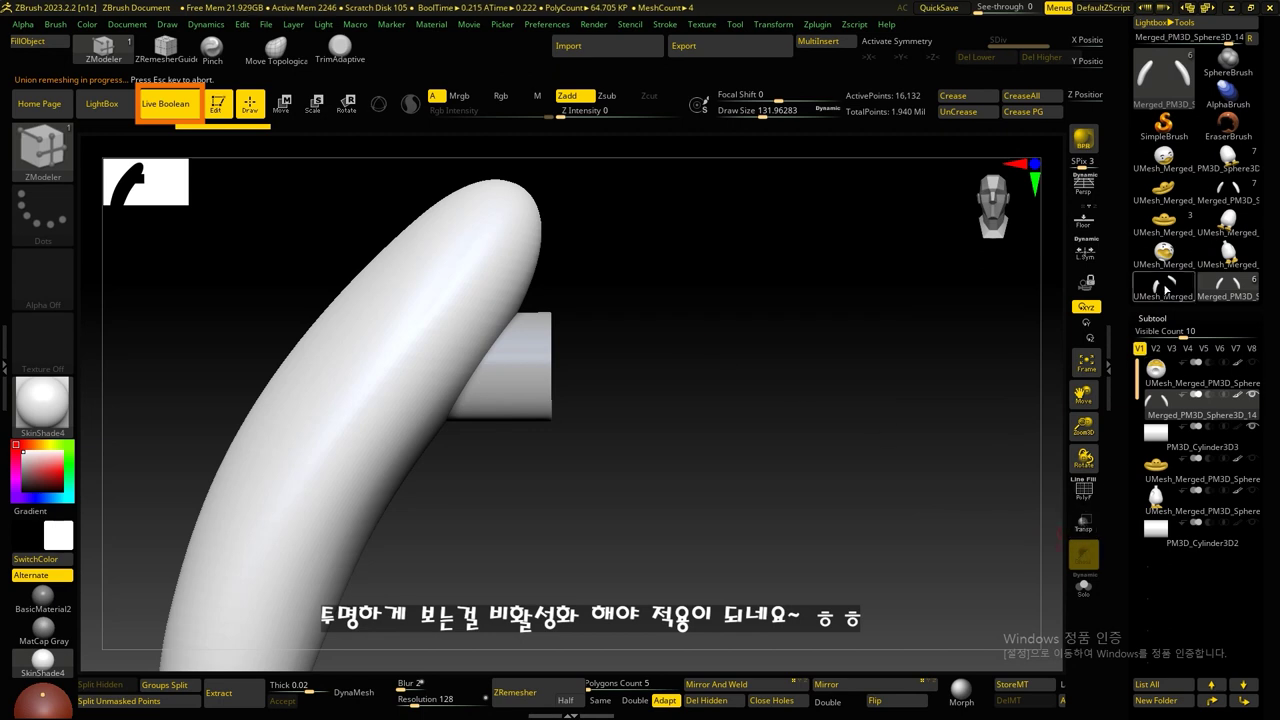
pyautogui.moveTo(746, 406); pyautogui.dragTo(677, 380)
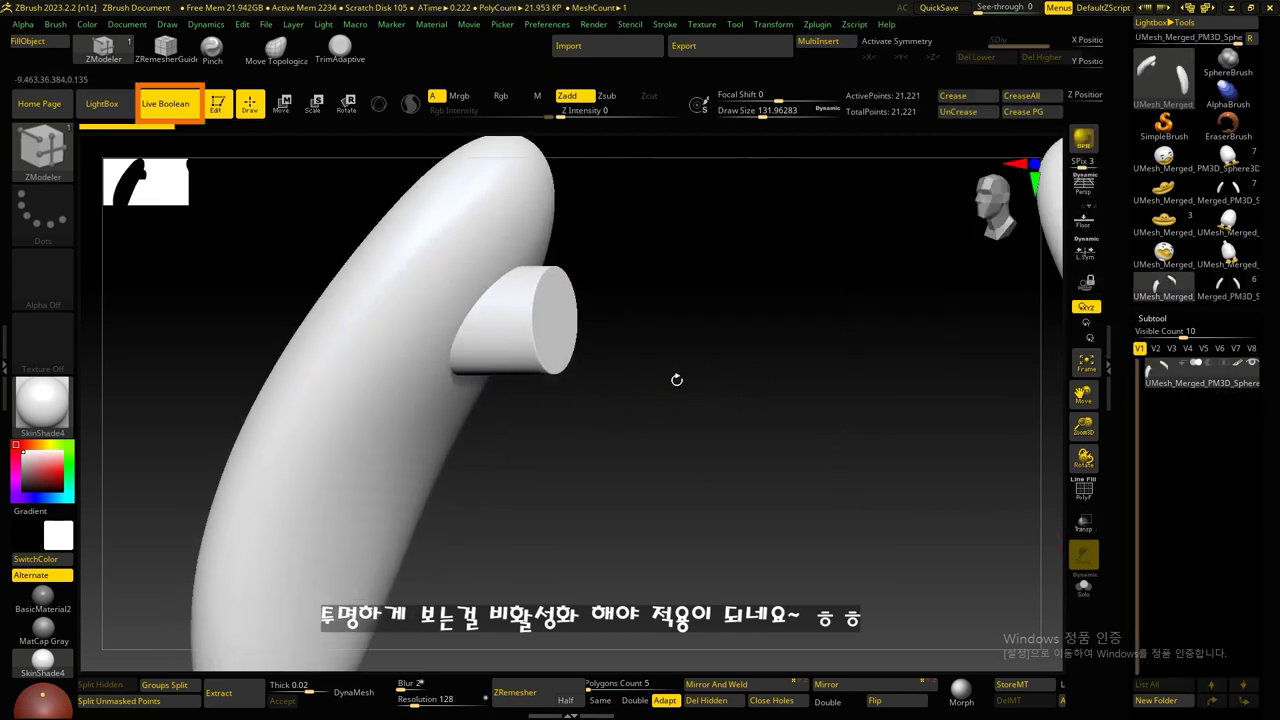
# Step: In the duck tool, boolean-bake PM3D_Cylinder3D2 and delete the Merged_PM3D_Sphere3D_14 arm subtool
pyautogui.scroll(-3, 1155, 640)
pyautogui.click(1155, 655)
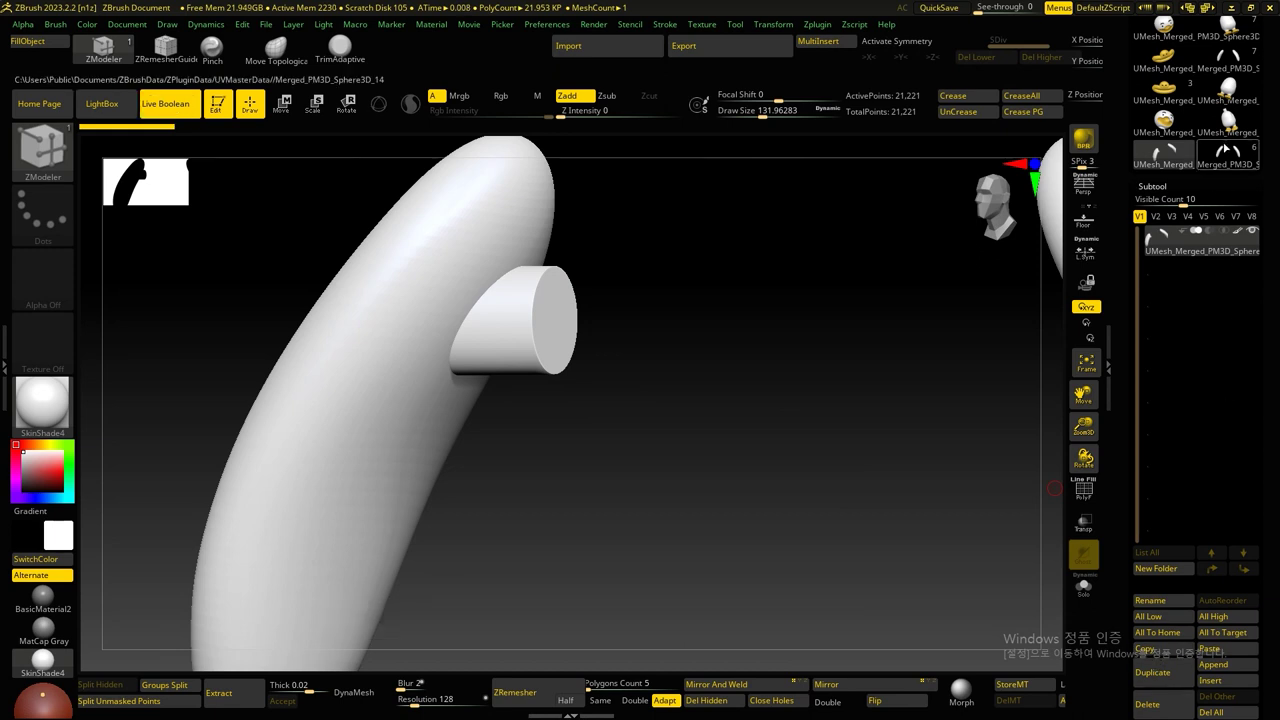
pyautogui.press('Down')
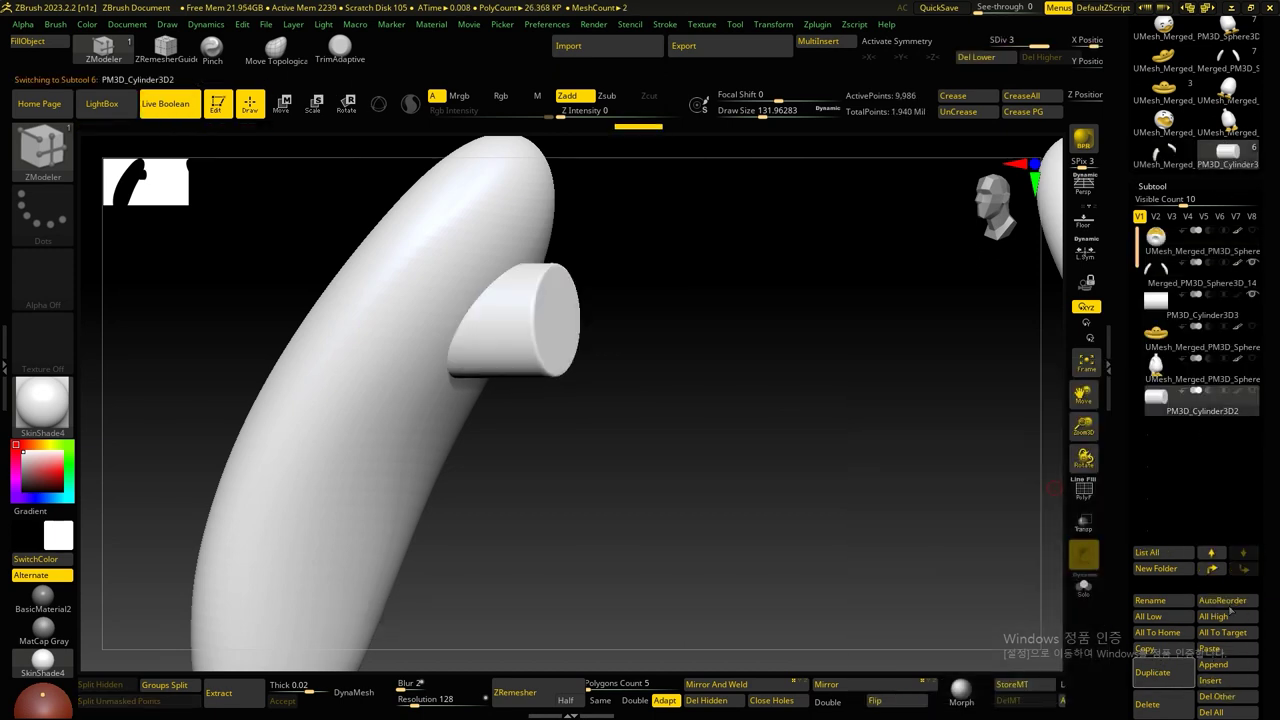
pyautogui.click(1210, 650)
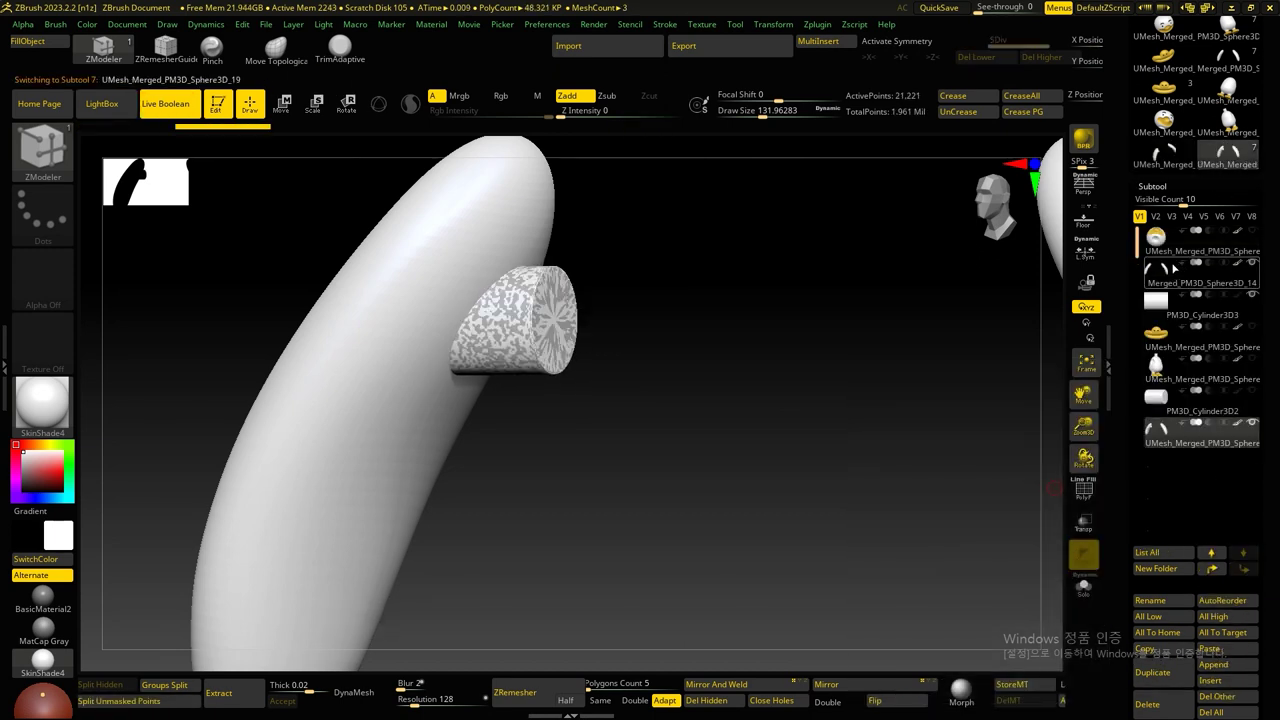
pyautogui.click(1176, 268)
pyautogui.click(1150, 580)
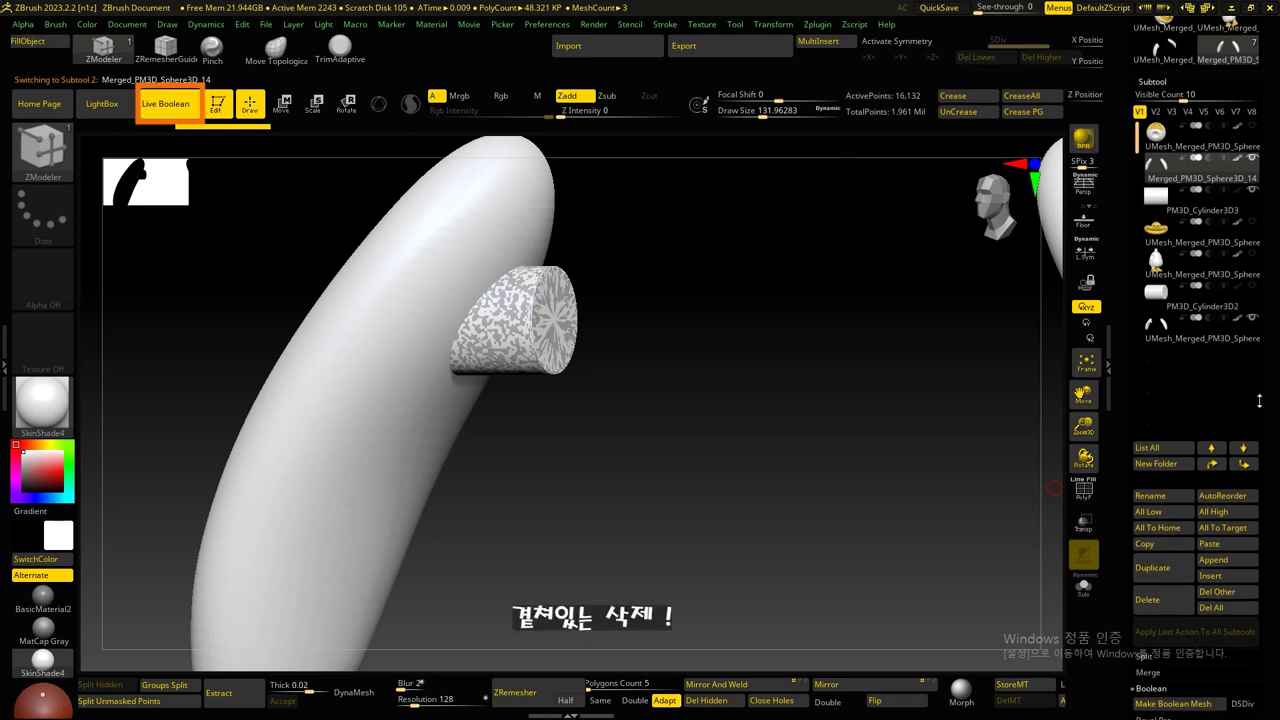
# Step: Delete PM3D_Cylinder3D3, then bake the body minus the peg into a boolean mesh with a socket hole
pyautogui.click(1150, 588)
pyautogui.click(1230, 256)
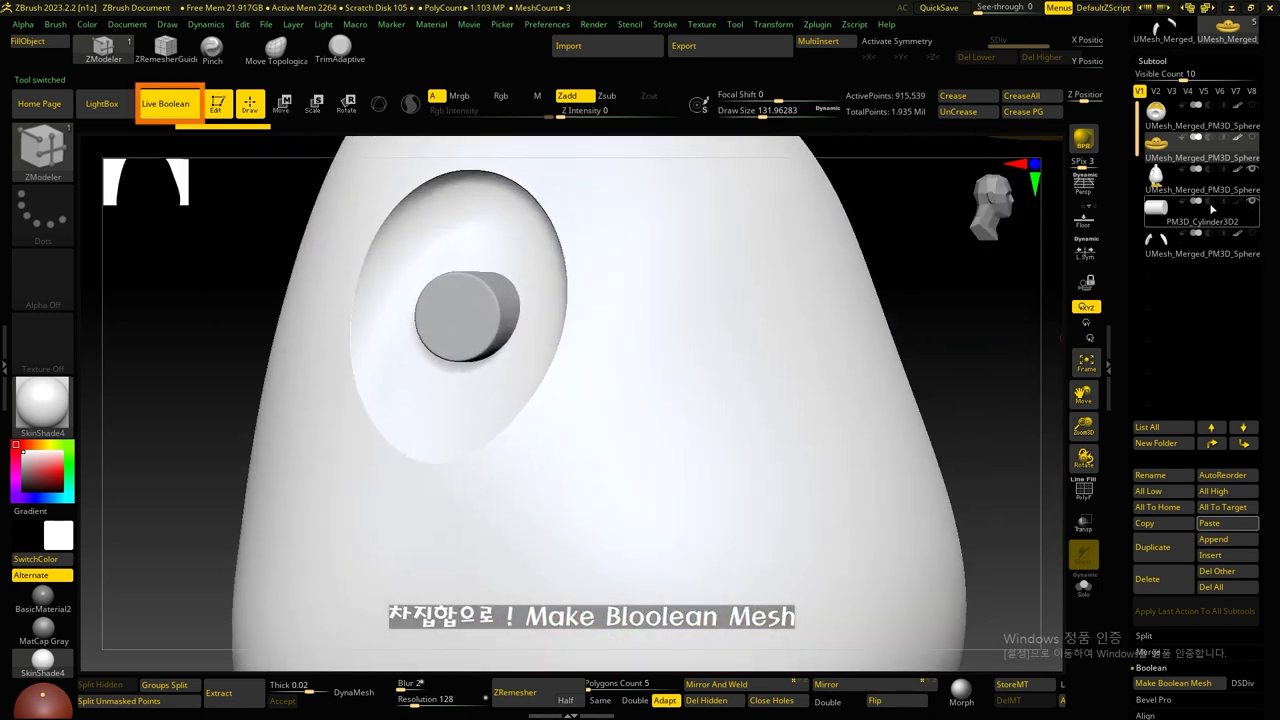
pyautogui.moveTo(964, 334)
pyautogui.mouseDown()
pyautogui.moveTo(1054, 346)
pyautogui.moveTo(985, 346)
pyautogui.mouseUp()
pyautogui.click(1248, 213)
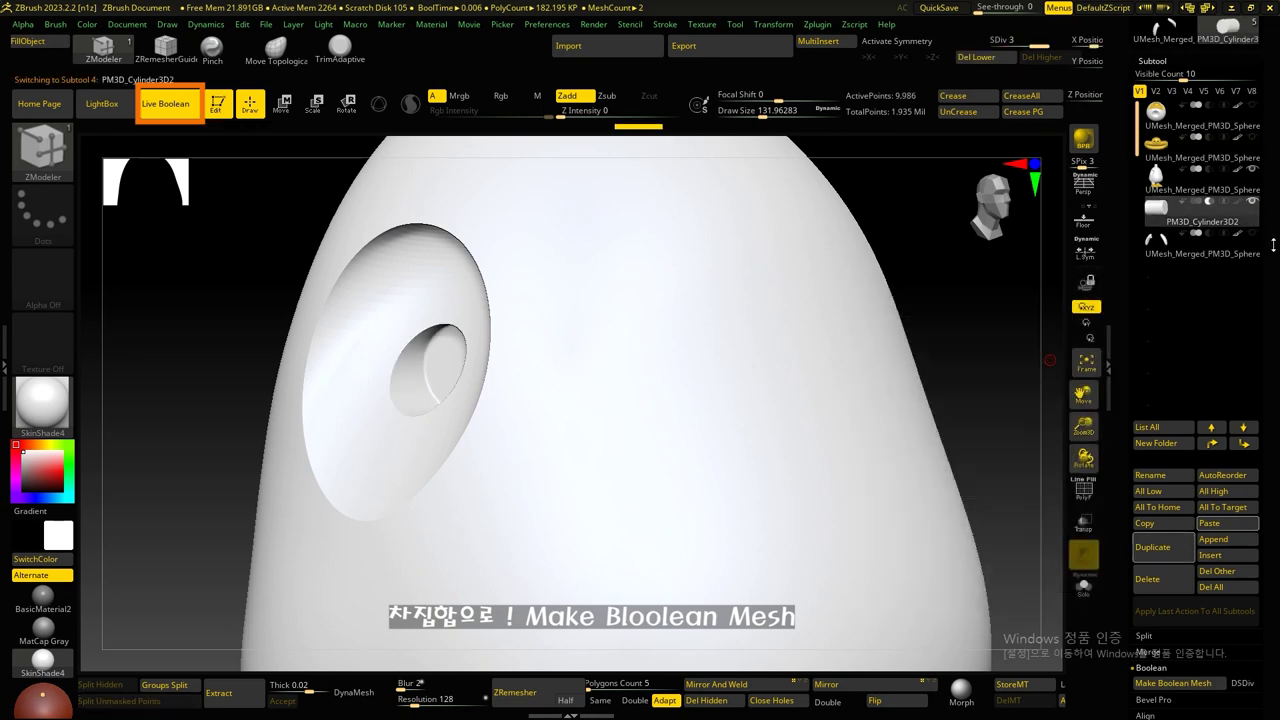
pyautogui.scroll(-5, 1274, 246)
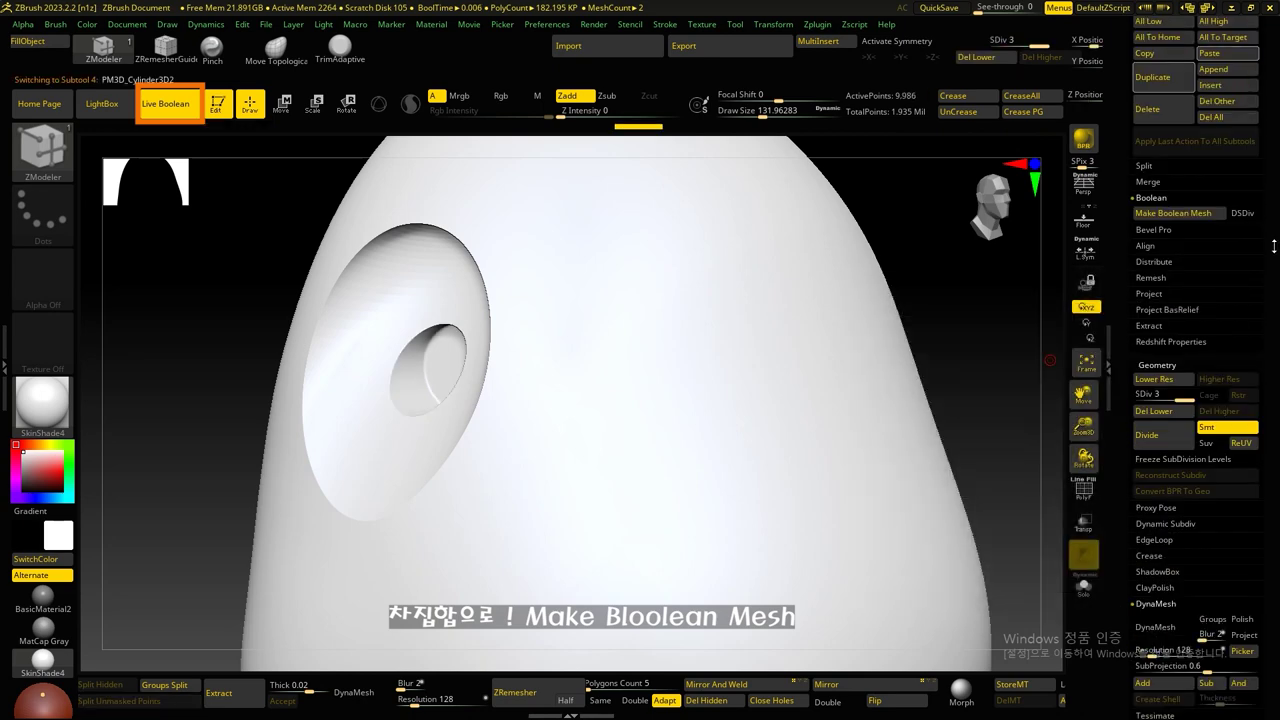
pyautogui.click(1161, 214)
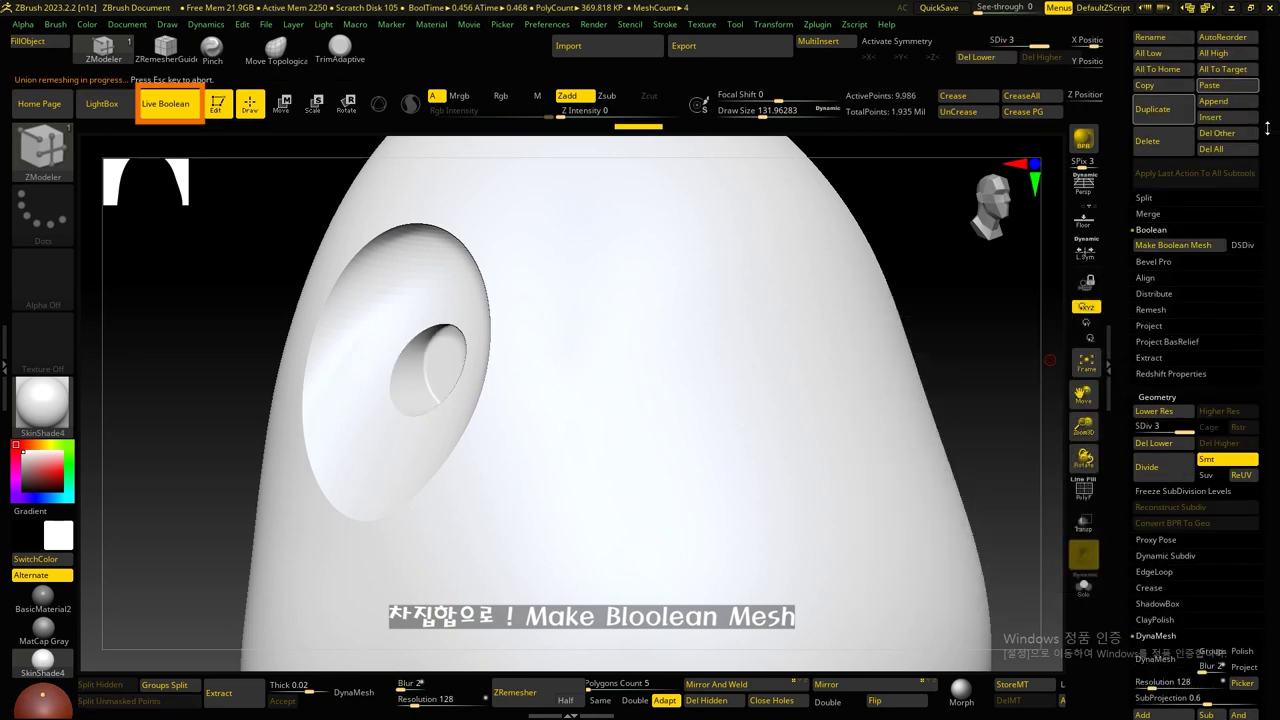
pyautogui.scroll(-1, 1220, 200)
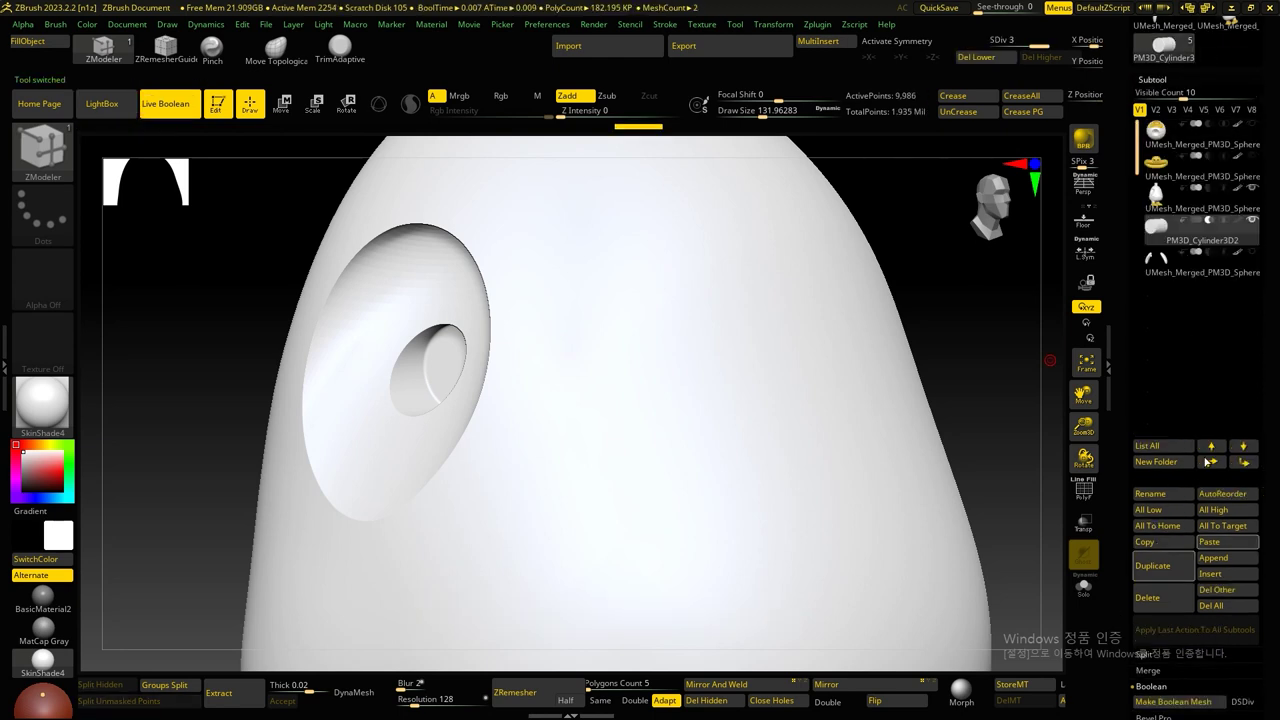
# Step: Append the new UMesh_Merged body as a subtool and delete the old body subtool
pyautogui.click(1184, 274)
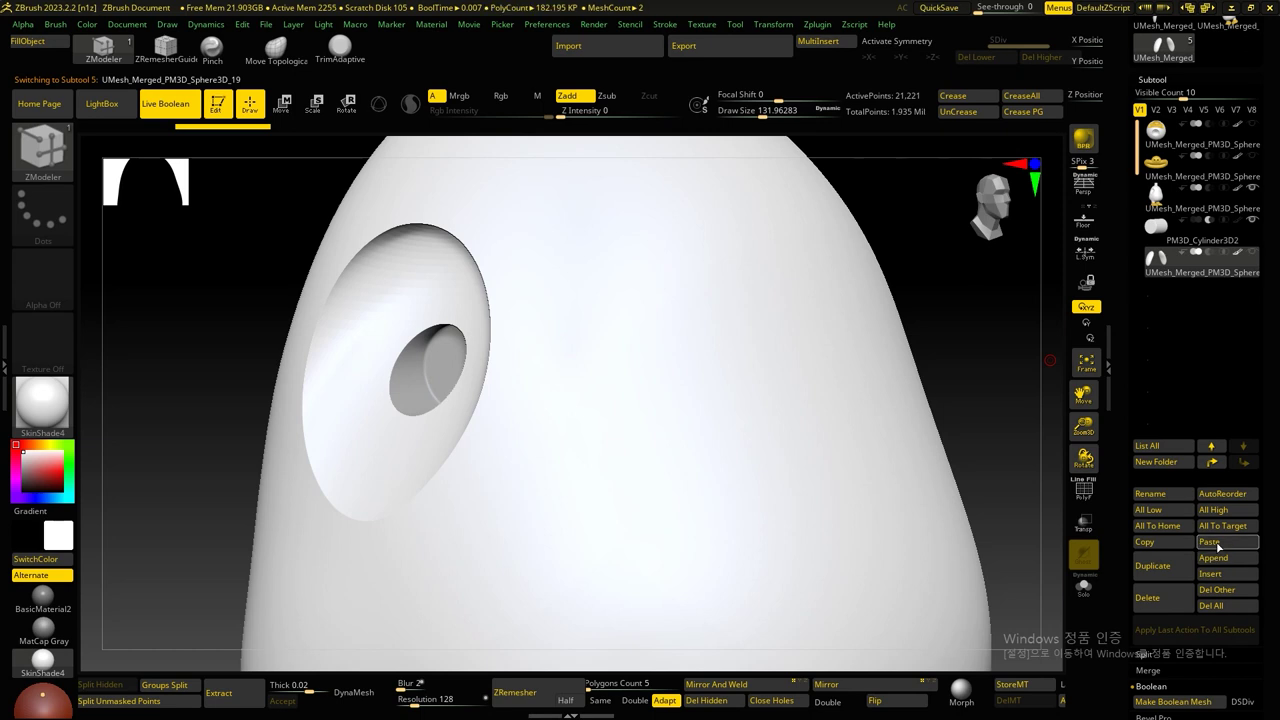
pyautogui.click(1212, 542)
pyautogui.click(1163, 207)
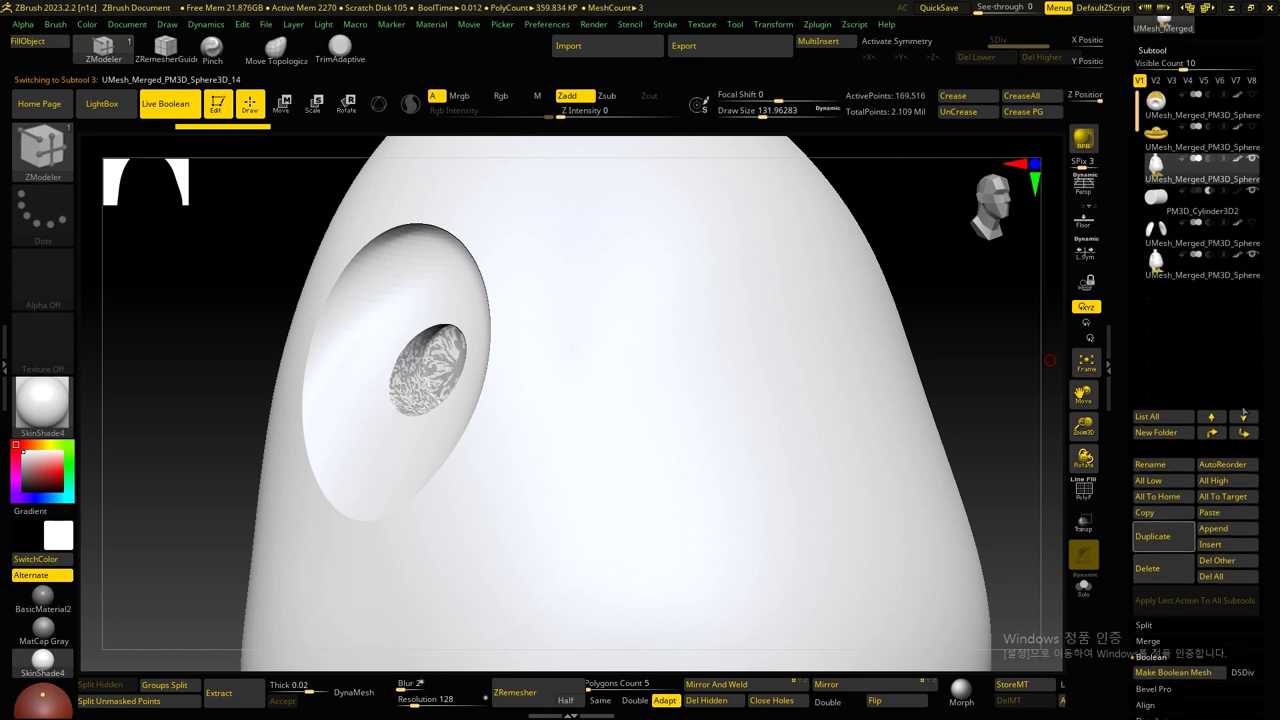
pyautogui.click(1160, 571)
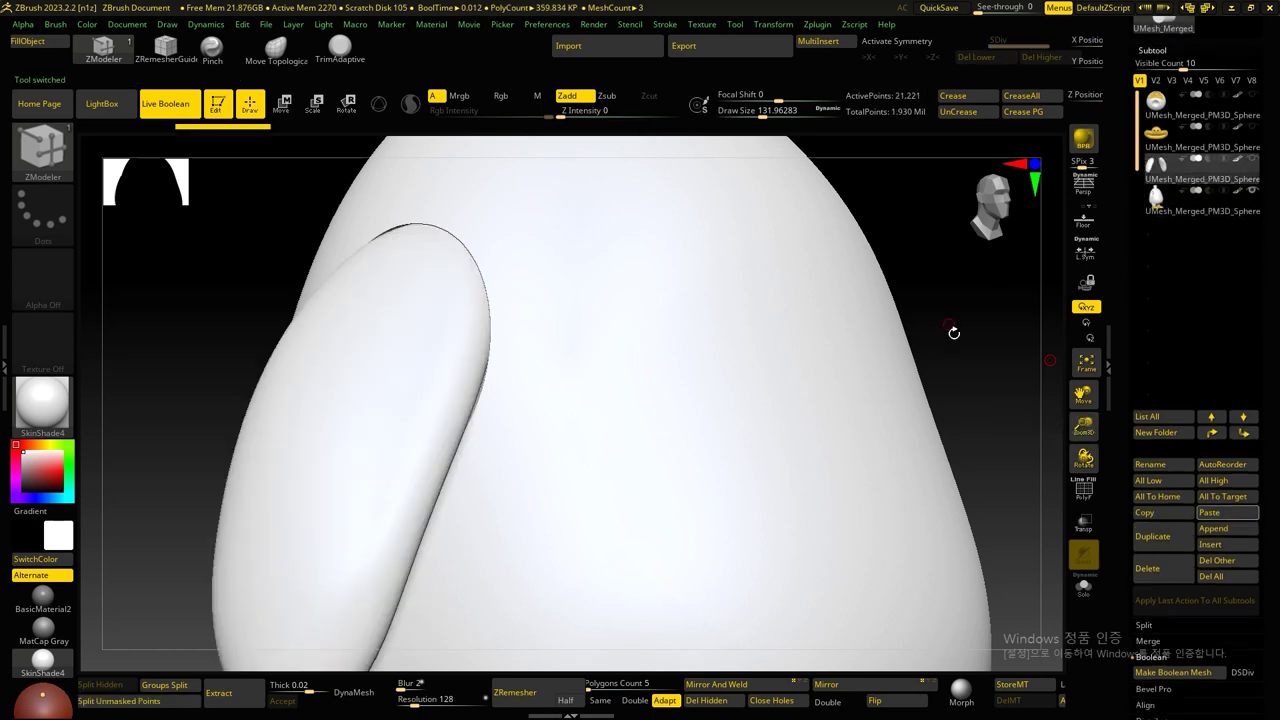
# Step: Unhide the beak and head subtools and view the whole duck from the front
pyautogui.press('f')
pyautogui.keyDown('shift'); pyautogui.moveTo(889, 243); pyautogui.dragTo(823, 377); pyautogui.keyUp('shift')
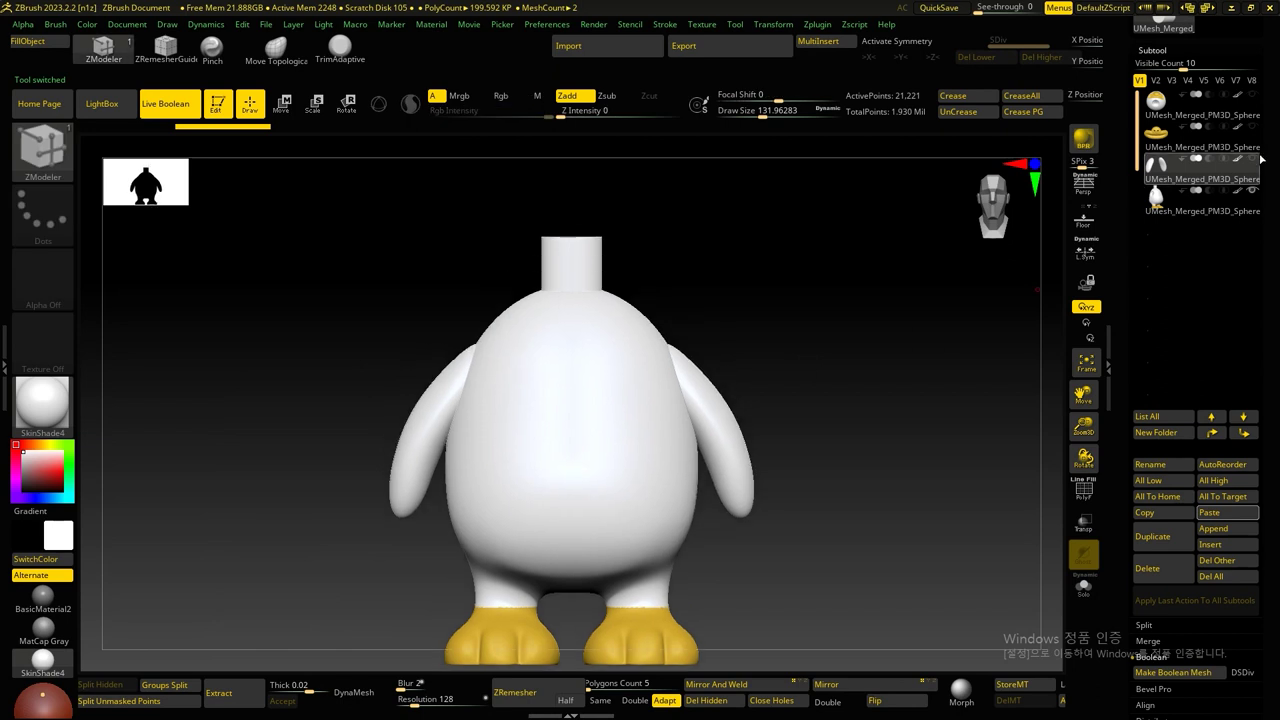
pyautogui.click(1253, 127)
pyautogui.click(1253, 96)
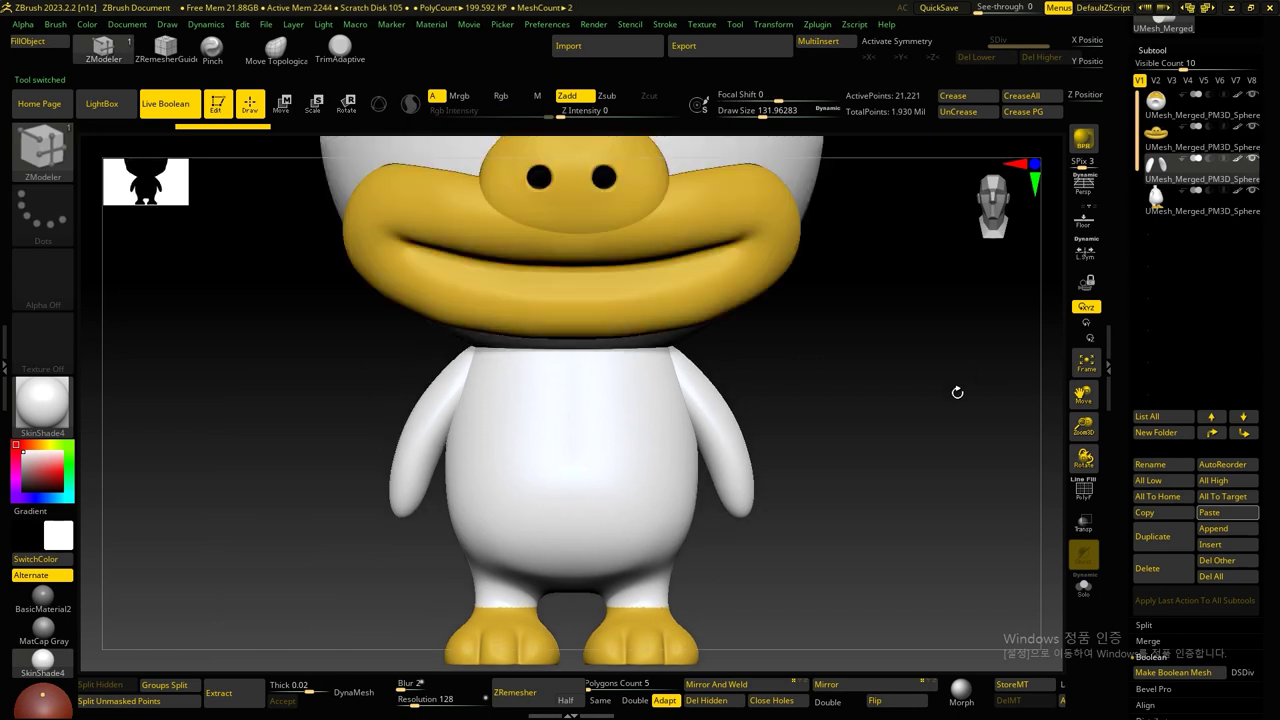
pyautogui.press('f')
pyautogui.moveTo(897, 371); pyautogui.dragTo(688, 413)
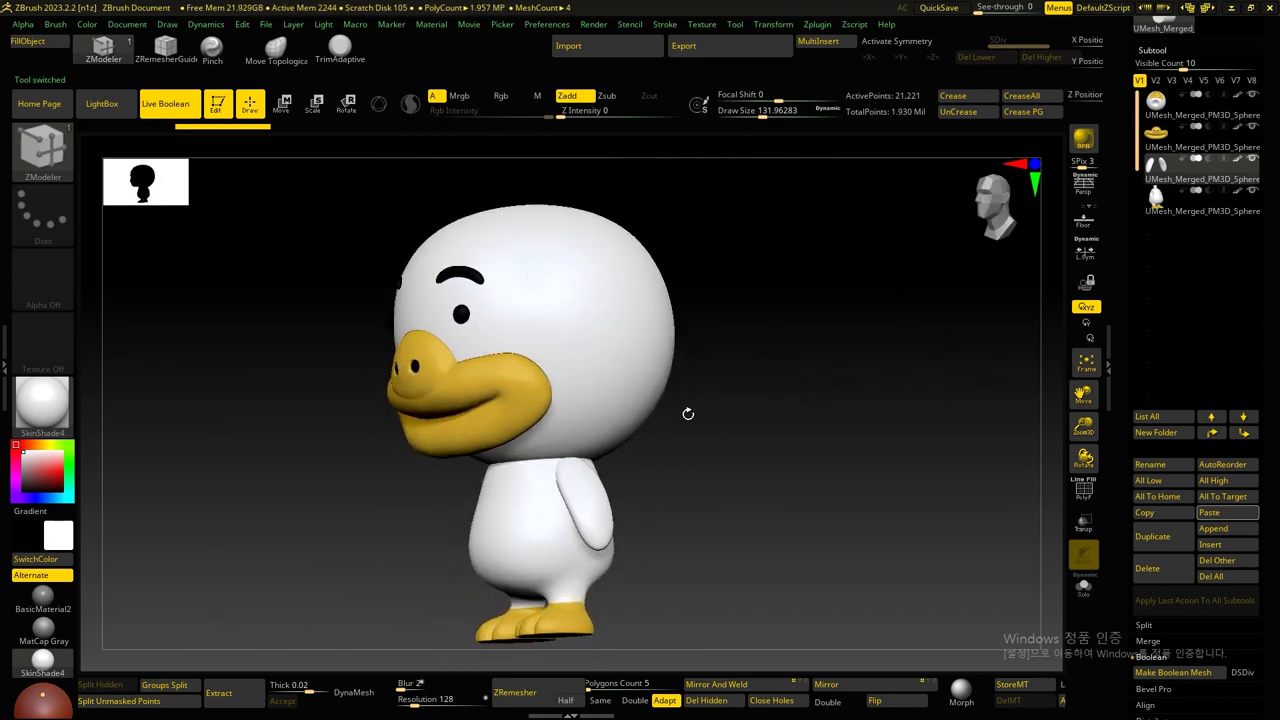
pyautogui.moveTo(796, 351)
pyautogui.mouseDown()
pyautogui.moveTo(783, 414)
pyautogui.moveTo(826, 491)
pyautogui.moveTo(871, 514)
pyautogui.mouseUp()
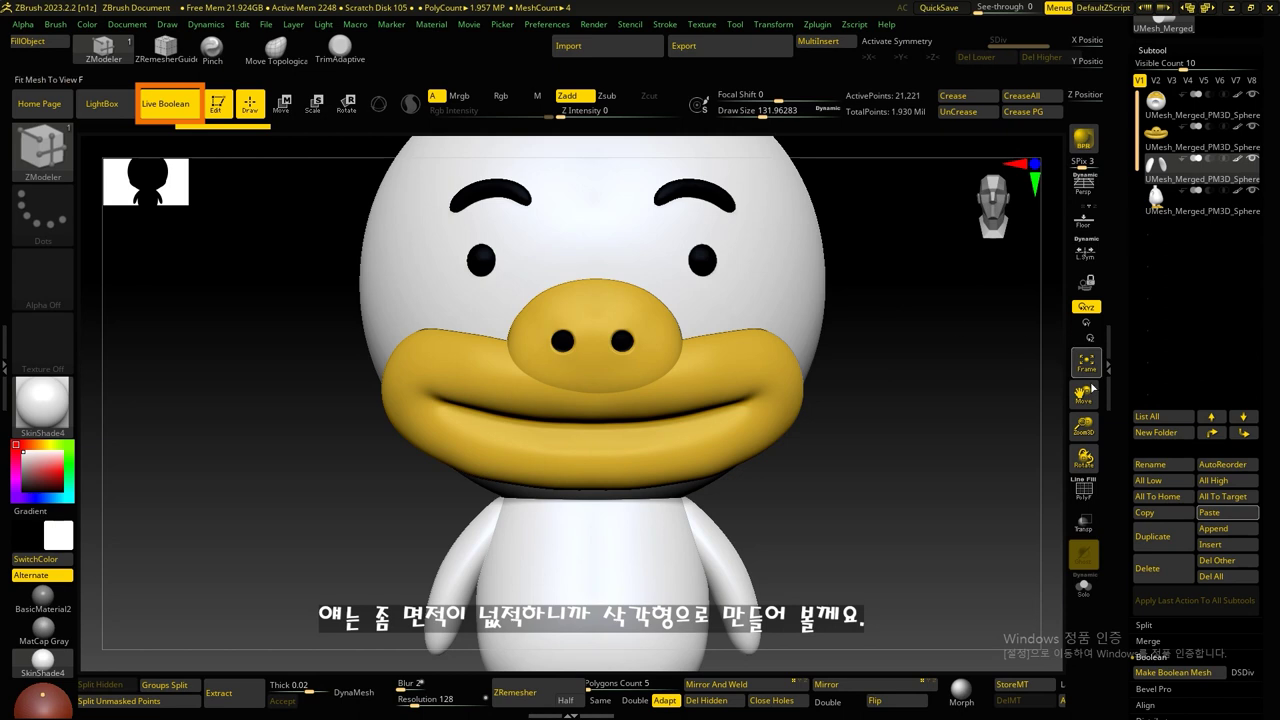
# Step: Insert a Cube3D subtool into the duck
pyautogui.moveTo(1090, 390); pyautogui.dragTo(1085, 378)
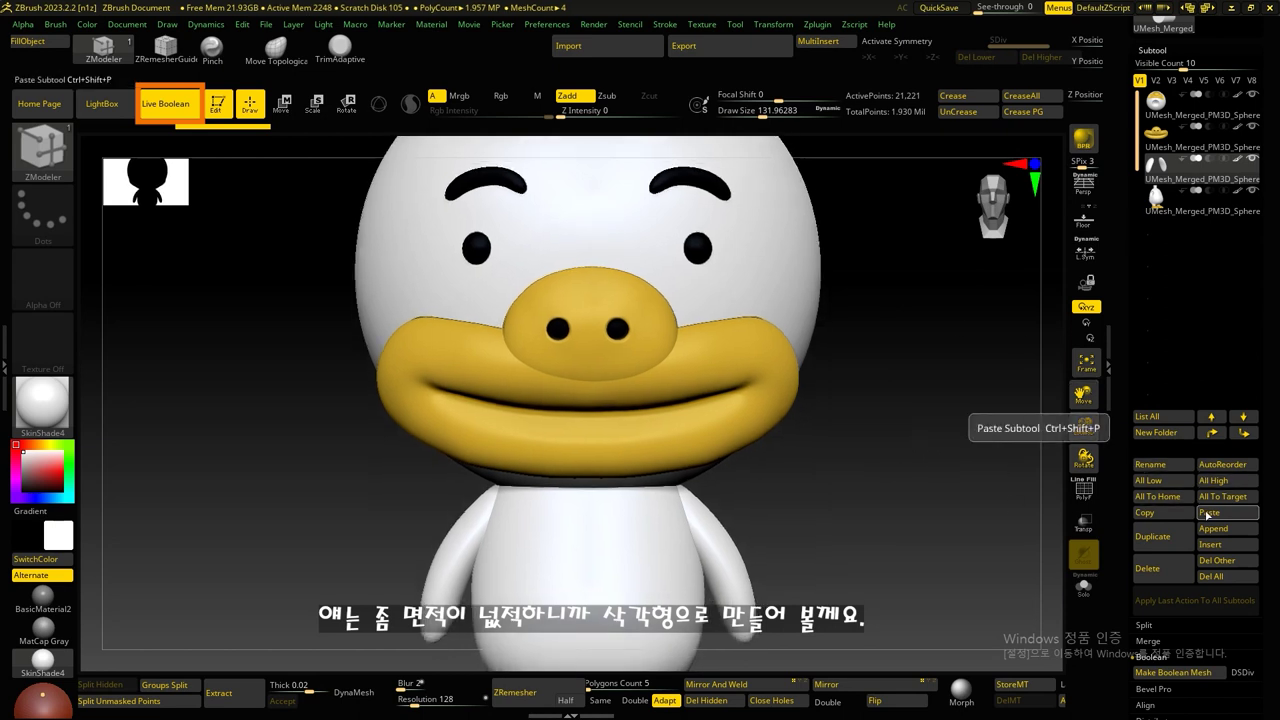
pyautogui.click(1226, 552)
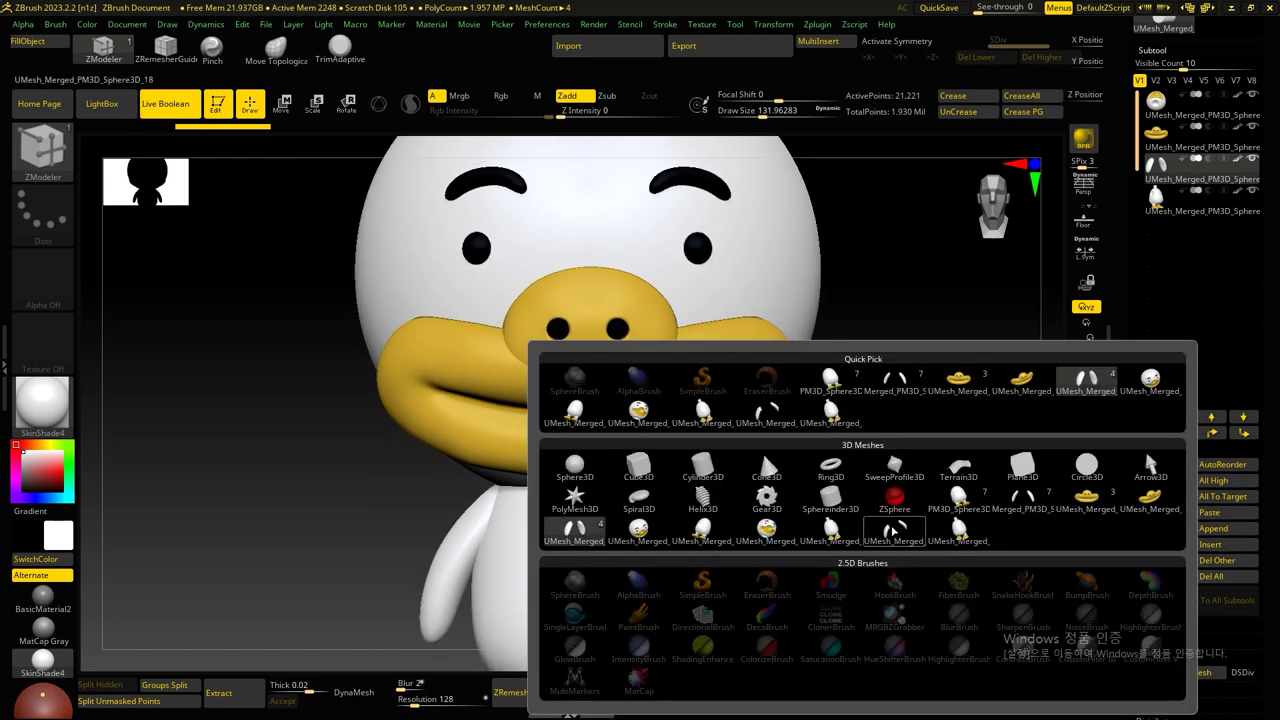
pyautogui.click(762, 478)
pyautogui.moveTo(762, 478); pyautogui.dragTo(1011, 560)
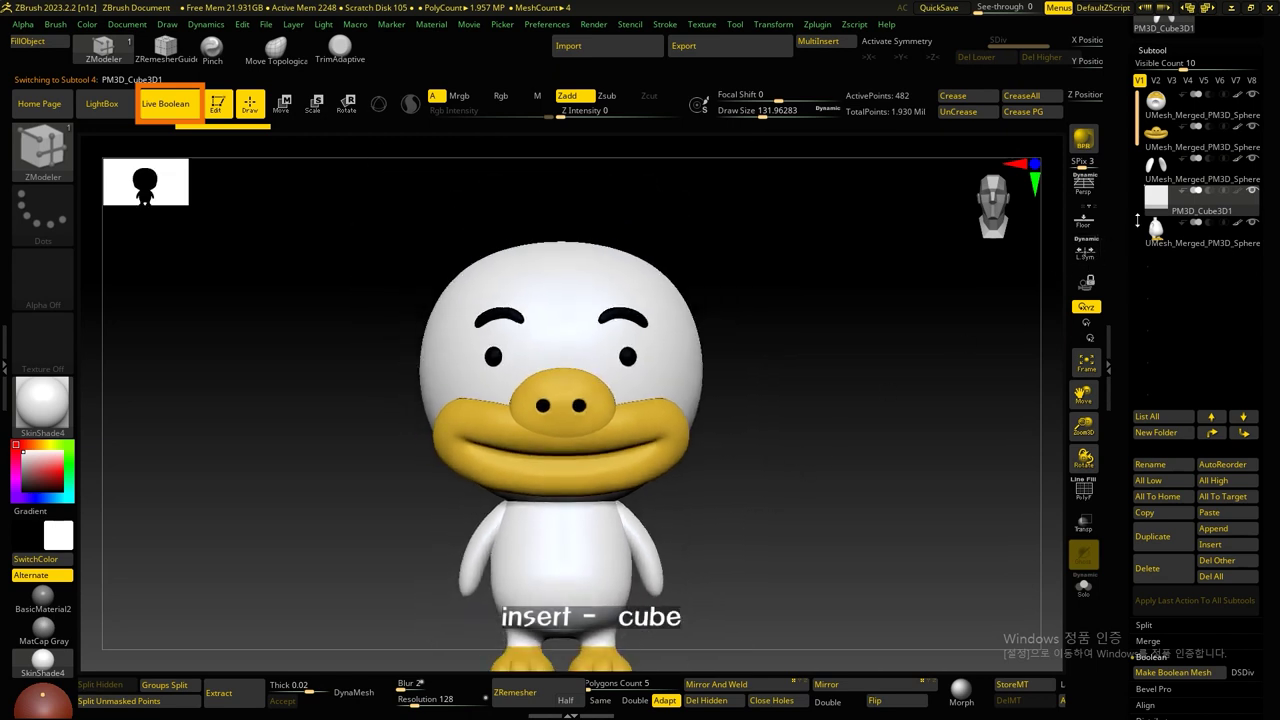
pyautogui.click(1085, 594)
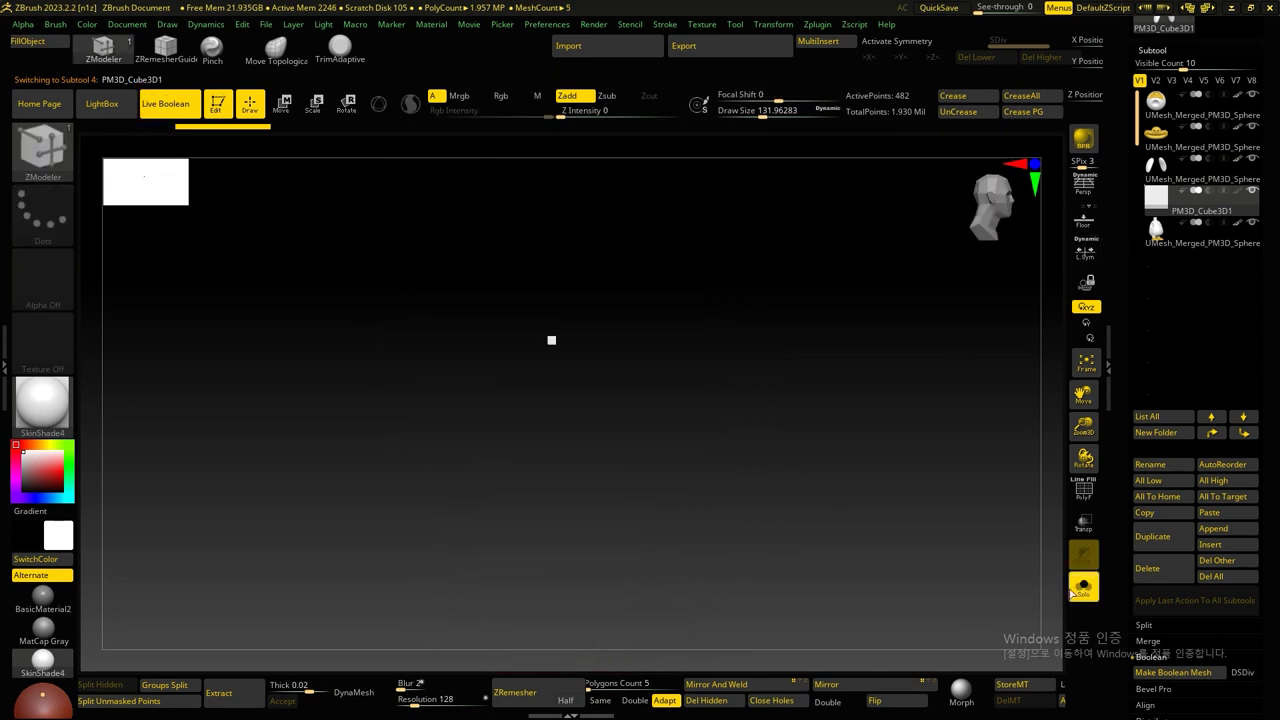
pyautogui.click(1085, 594)
# Step: Move the cube from the head centre to the cheek and tilt it about 30°
pyautogui.press('r')
pyautogui.press('y')
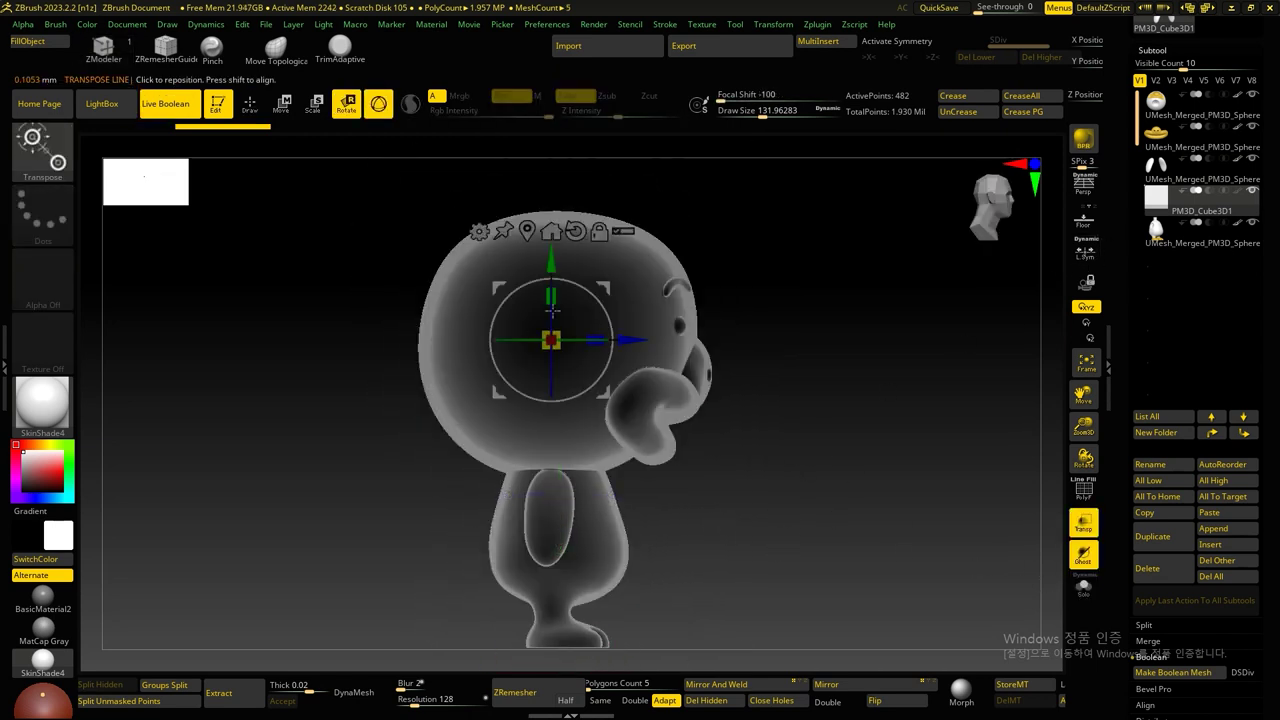
pyautogui.moveTo(549, 338); pyautogui.dragTo(654, 378)
pyautogui.scroll(5, 706, 325)
pyautogui.moveTo(560, 560)
pyautogui.mouseDown()
pyautogui.moveTo(309, 530)
pyautogui.moveTo(520, 530)
pyautogui.mouseUp()
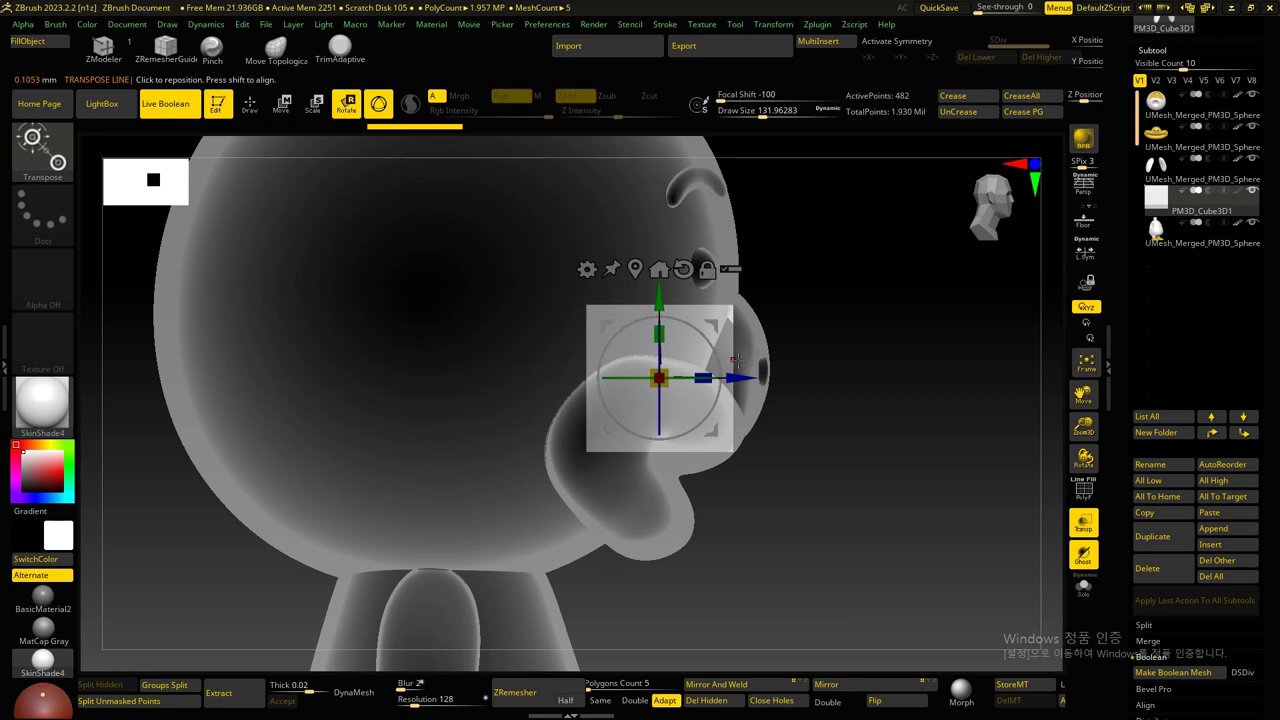
pyautogui.moveTo(726, 357); pyautogui.dragTo(732, 341)
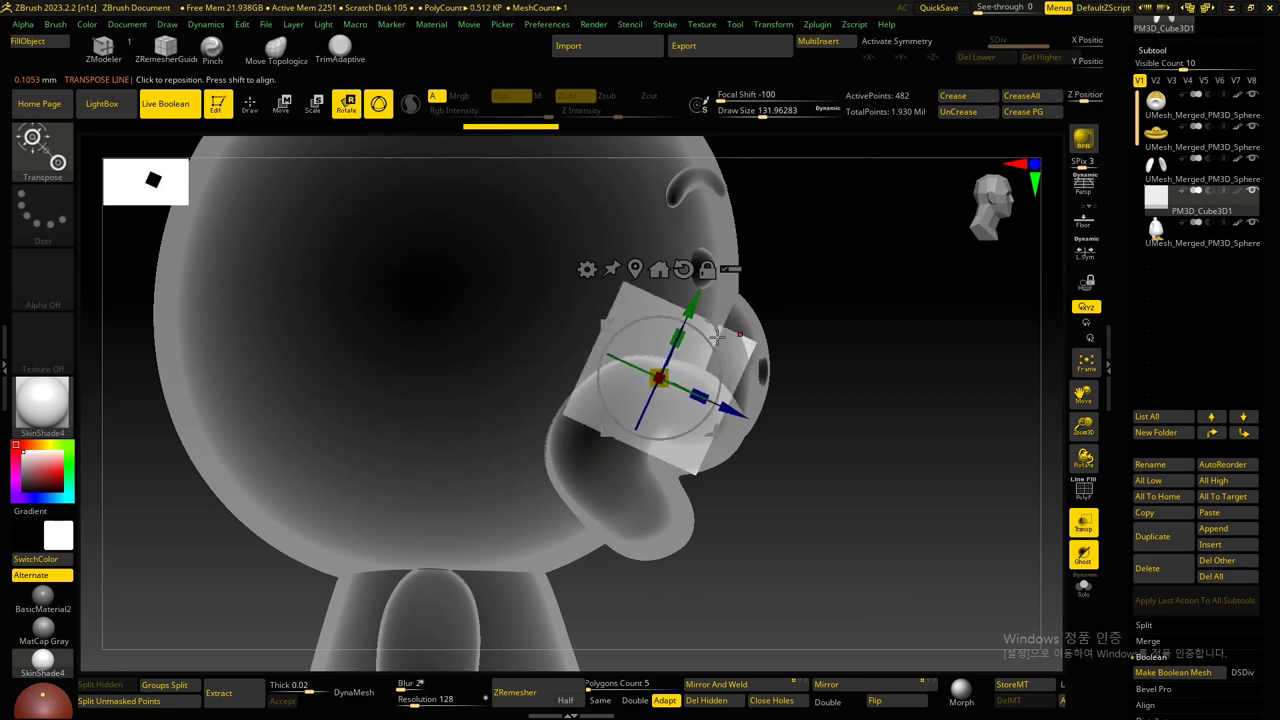
pyautogui.press('q')
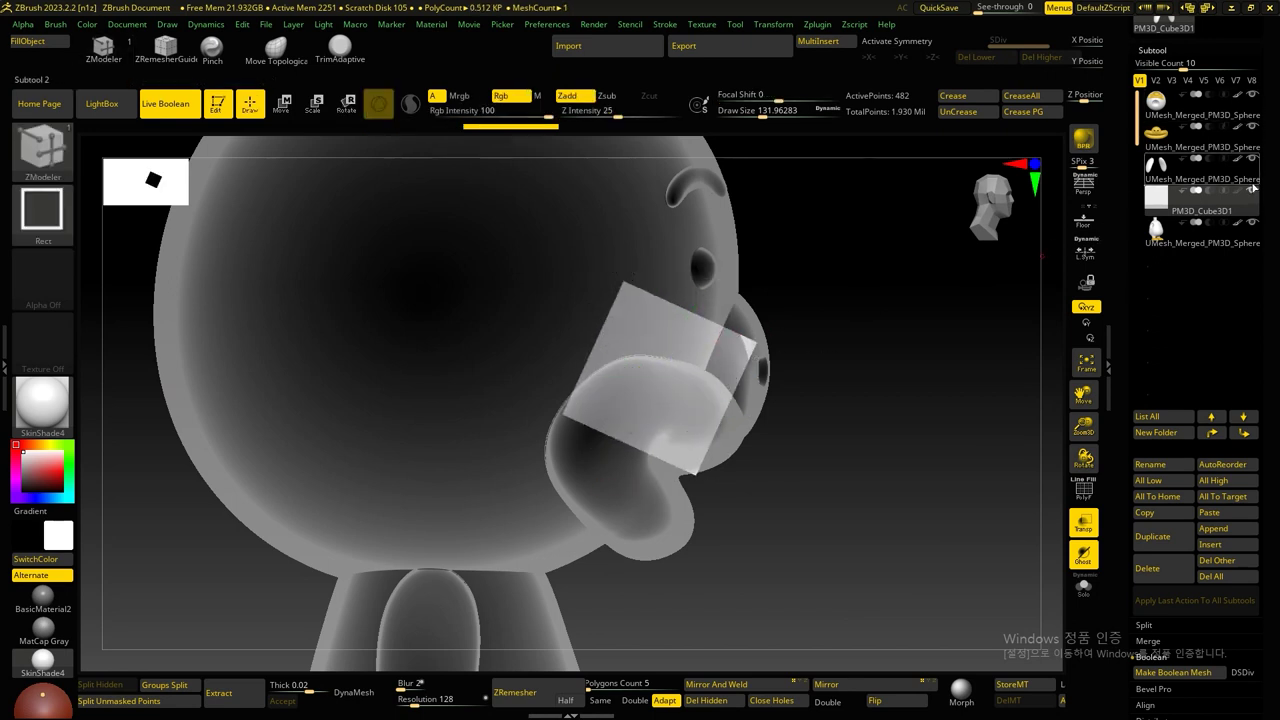
pyautogui.keyDown('shift'); pyautogui.click(1252, 190); pyautogui.keyUp('shift')
pyautogui.moveTo(1156, 101)
pyautogui.keyDown('shift'); pyautogui.click(1256, 101); pyautogui.keyUp('shift')
# Step: Move the cube down into the front of the beak and turn transparency off
pyautogui.moveTo(865, 317)
pyautogui.mouseDown()
pyautogui.moveTo(402, 412)
pyautogui.moveTo(560, 330)
pyautogui.mouseUp()
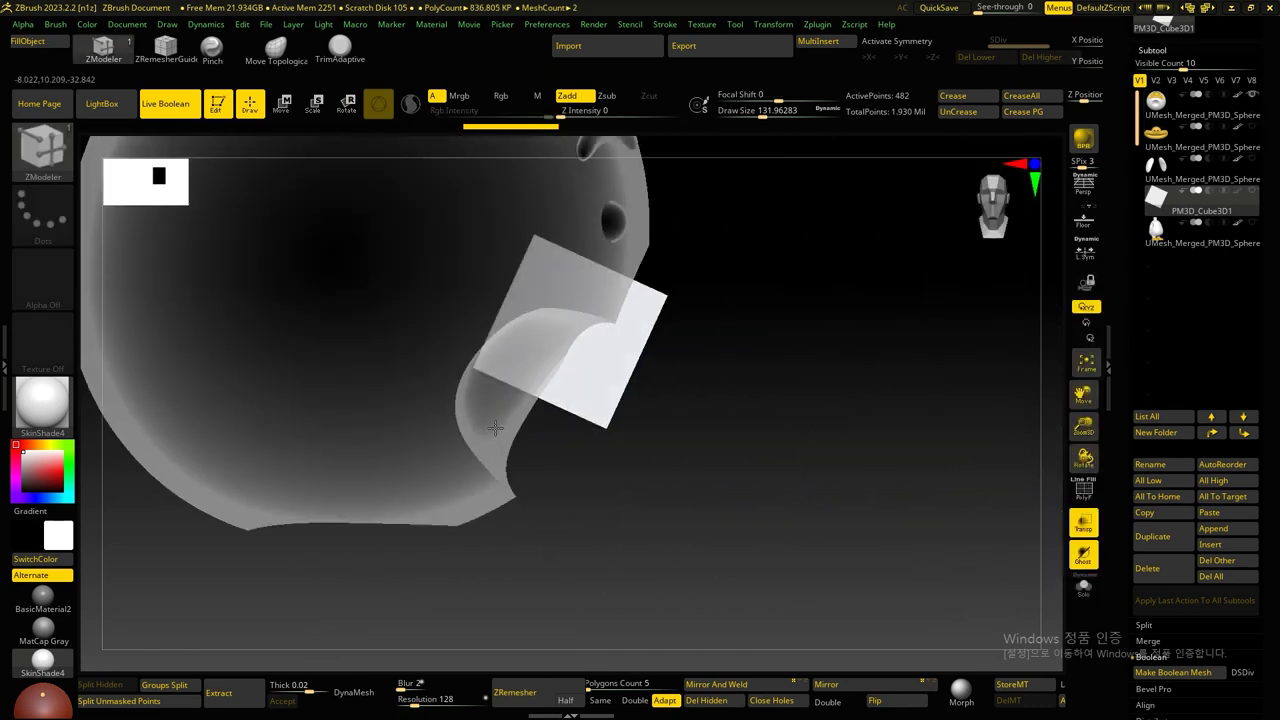
pyautogui.press('r')
pyautogui.moveTo(601, 270); pyautogui.dragTo(578, 318)
pyautogui.moveTo(563, 380); pyautogui.dragTo(700, 460)
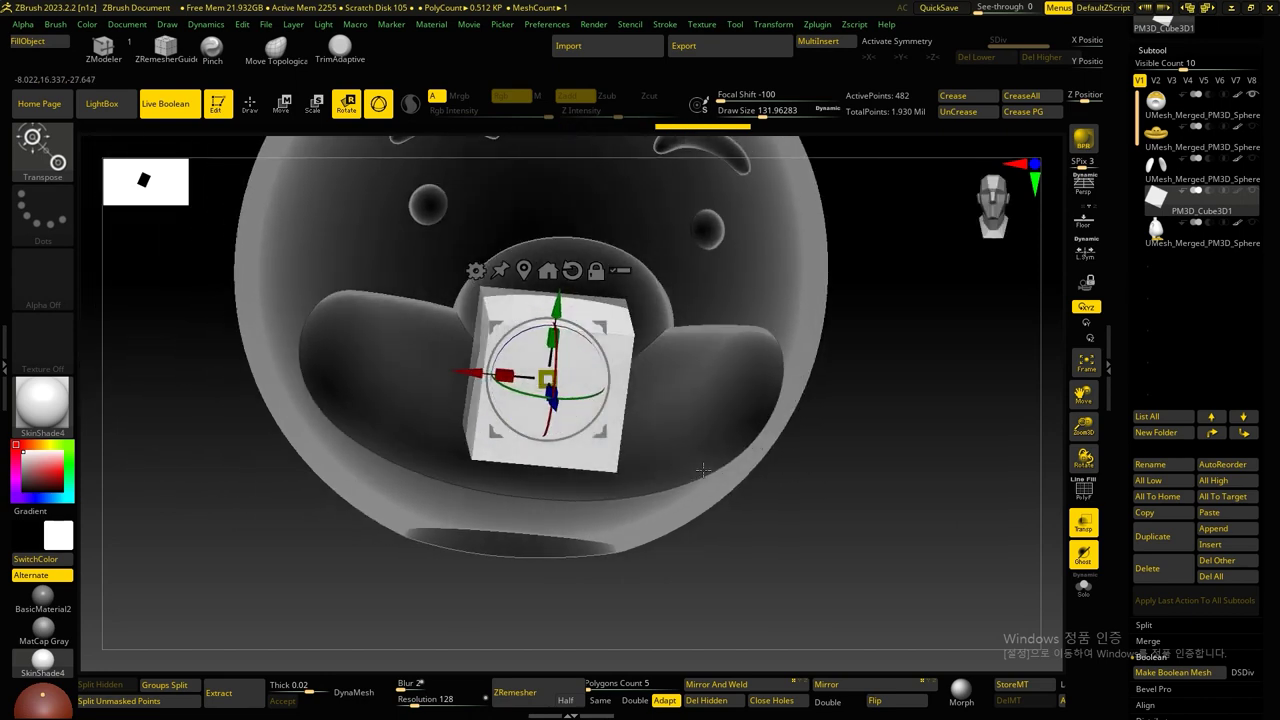
pyautogui.click(1083, 522)
# Step: Hide the white head, check the cube's placement in the beak, and frame the cube
pyautogui.moveTo(893, 558); pyautogui.dragTo(734, 529)
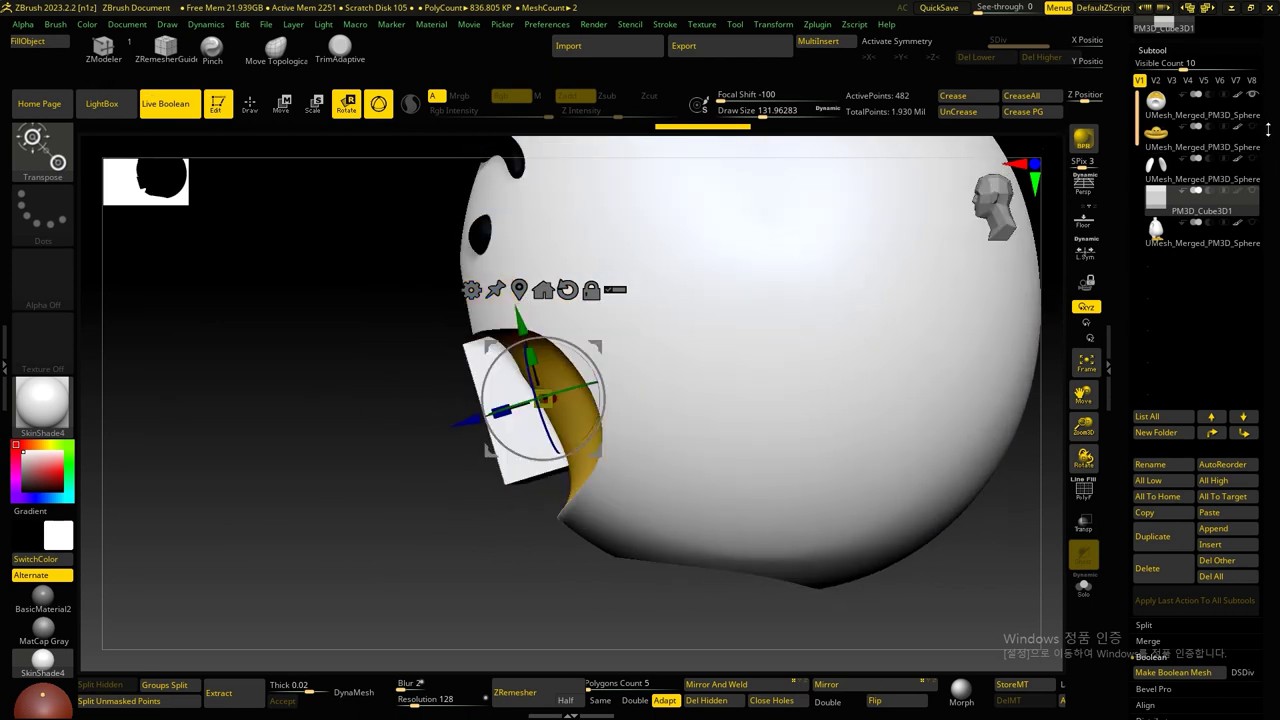
pyautogui.click(1196, 98)
pyautogui.moveTo(900, 300)
pyautogui.mouseDown()
pyautogui.moveTo(982, 306)
pyautogui.moveTo(971, 411)
pyautogui.moveTo(1014, 374)
pyautogui.moveTo(980, 347)
pyautogui.mouseUp()
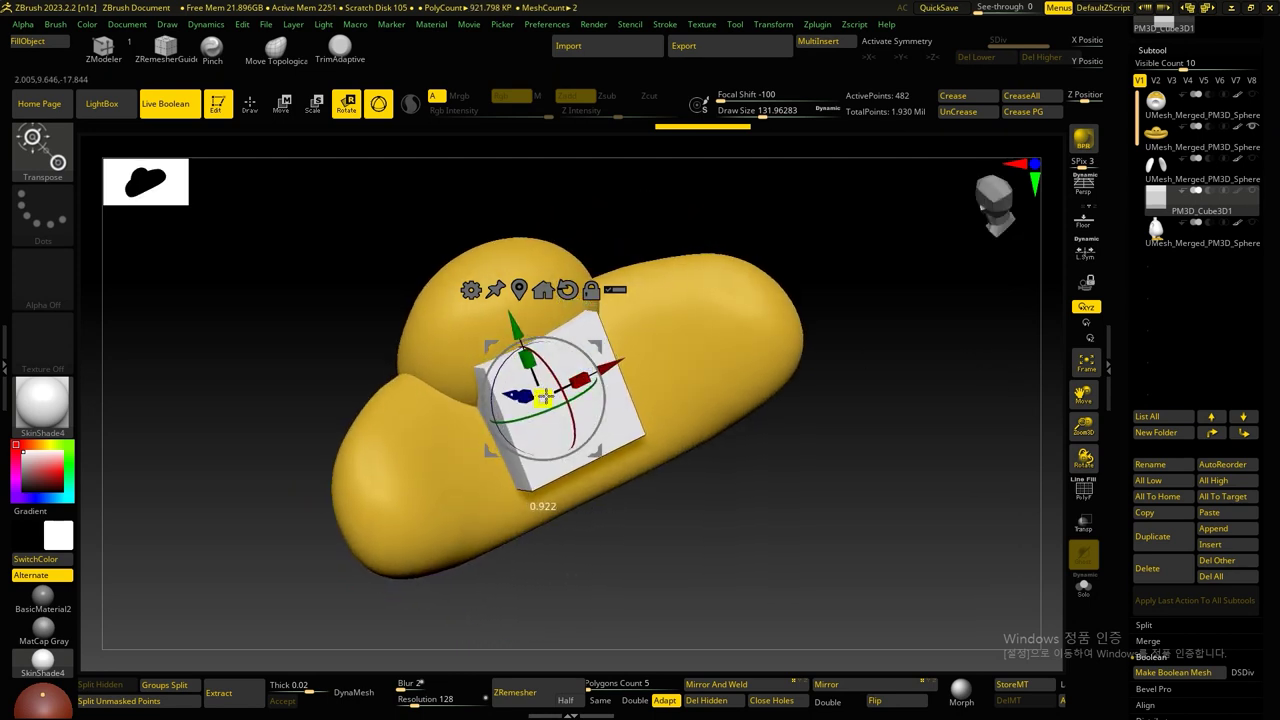
pyautogui.moveTo(829, 443); pyautogui.dragTo(864, 412)
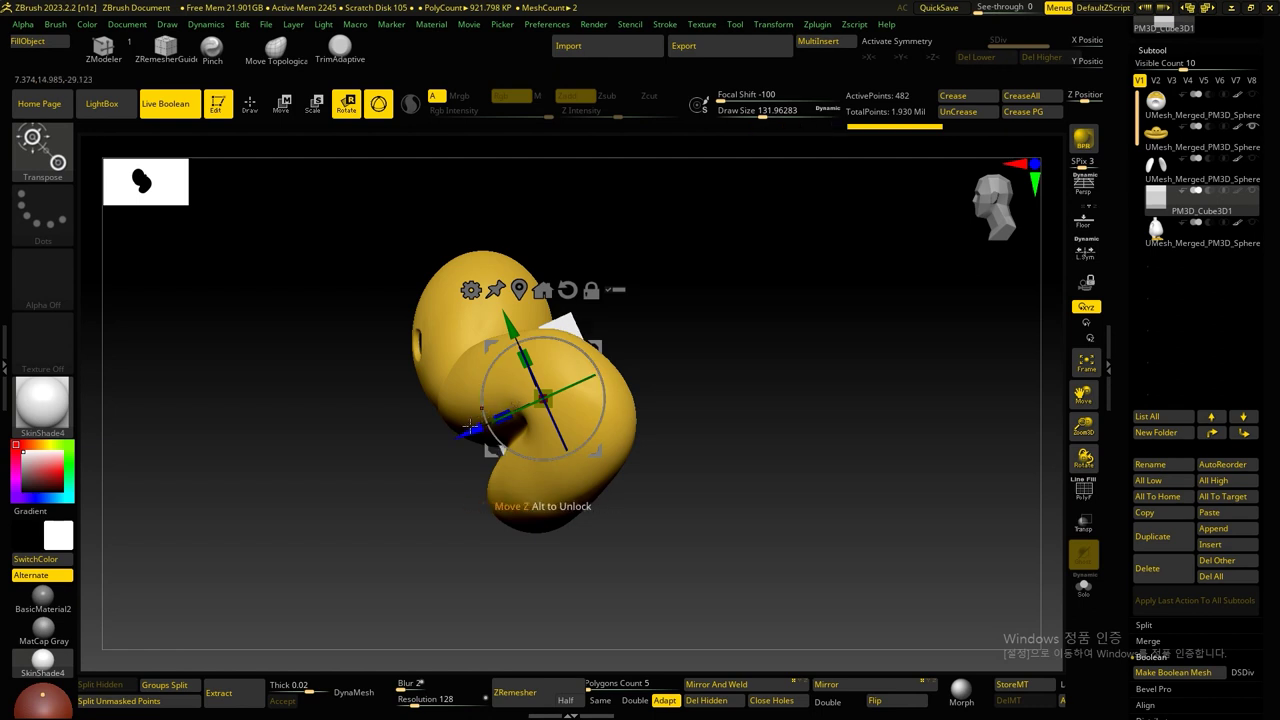
pyautogui.moveTo(820, 405)
pyautogui.mouseDown()
pyautogui.moveTo(797, 451)
pyautogui.moveTo(774, 457)
pyautogui.moveTo(817, 443)
pyautogui.moveTo(802, 432)
pyautogui.moveTo(803, 466)
pyautogui.moveTo(760, 463)
pyautogui.moveTo(746, 389)
pyautogui.mouseUp()
pyautogui.moveTo(742, 315); pyautogui.dragTo(632, 381)
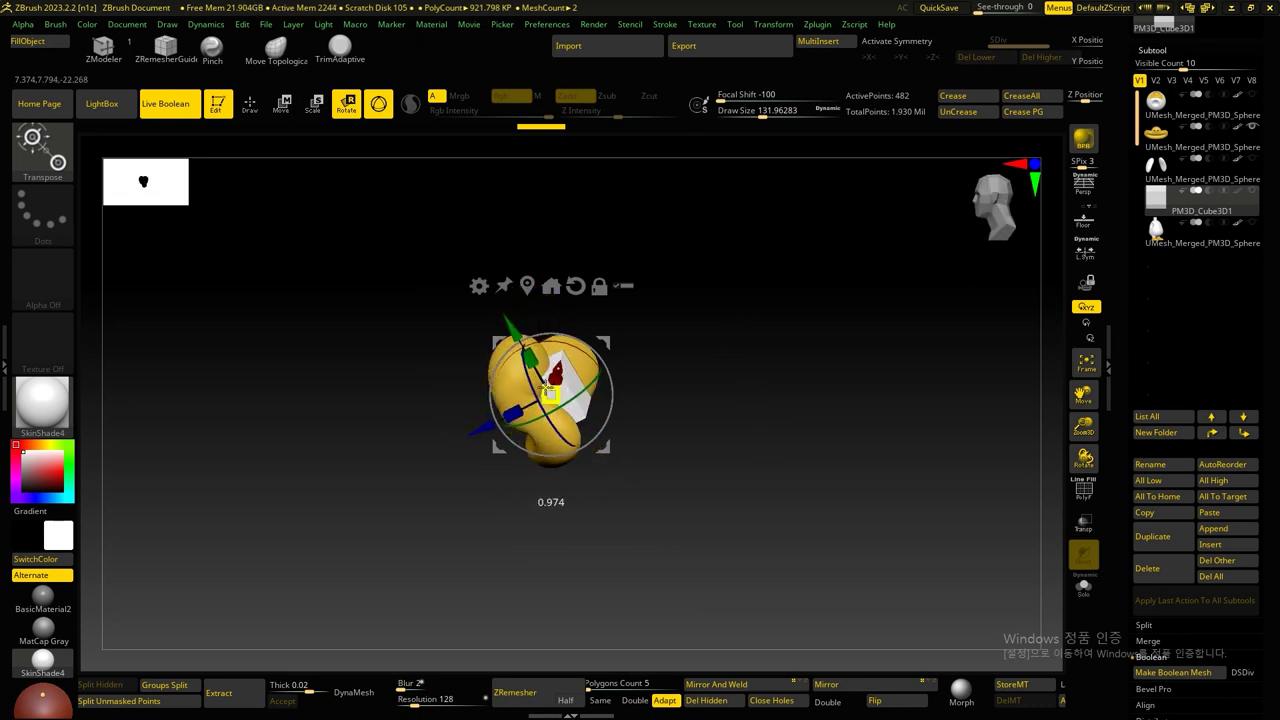
pyautogui.moveTo(551, 392)
pyautogui.mouseDown()
pyautogui.moveTo(683, 440)
pyautogui.moveTo(766, 451)
pyautogui.moveTo(516, 401)
pyautogui.moveTo(775, 377)
pyautogui.moveTo(780, 457)
pyautogui.moveTo(763, 383)
pyautogui.moveTo(706, 409)
pyautogui.moveTo(776, 451)
pyautogui.moveTo(791, 503)
pyautogui.moveTo(751, 537)
pyautogui.moveTo(800, 440)
pyautogui.moveTo(884, 454)
pyautogui.mouseUp()
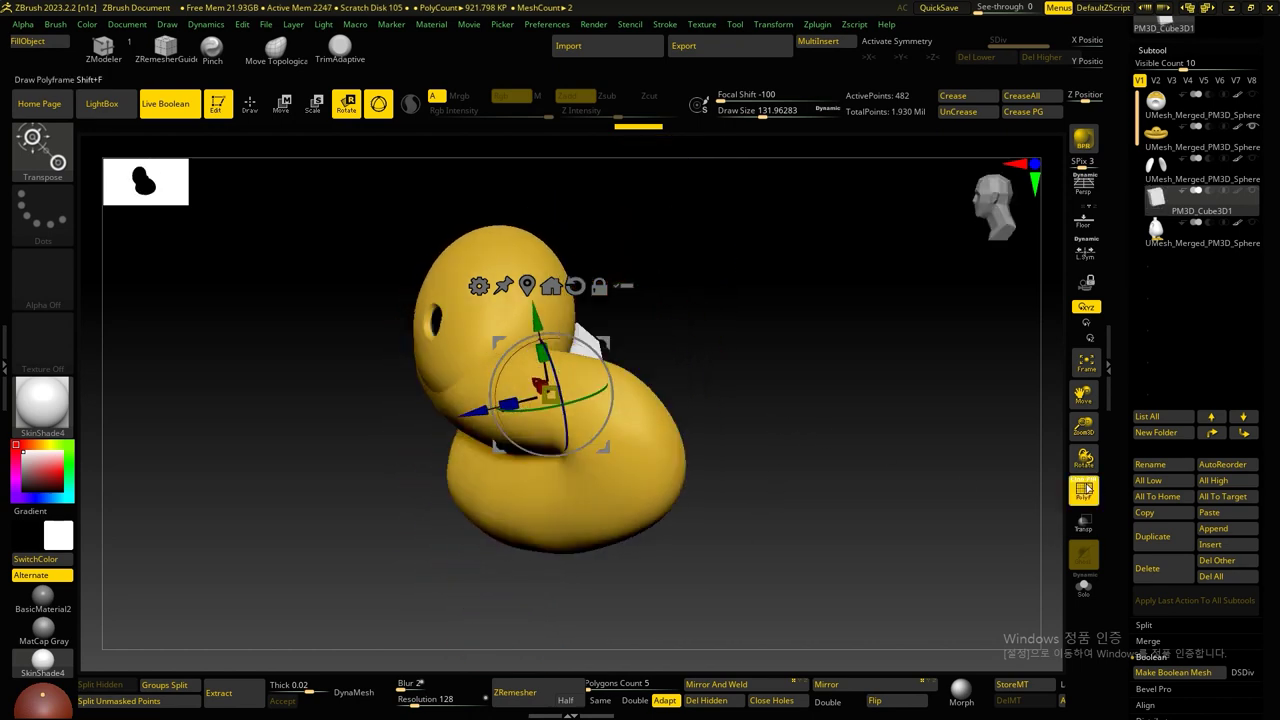
pyautogui.press('f')
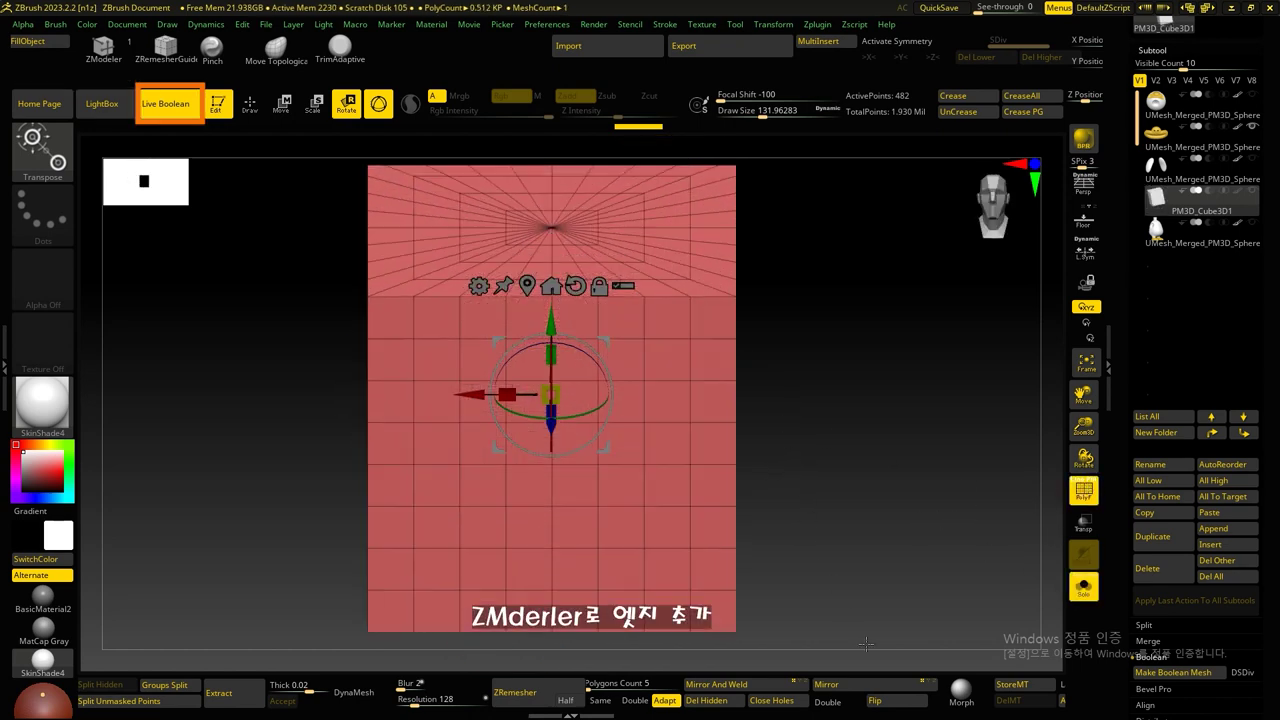
# Step: With the ZModeler brush, insert an edge loop near the cube's edge
pyautogui.click(110, 50)
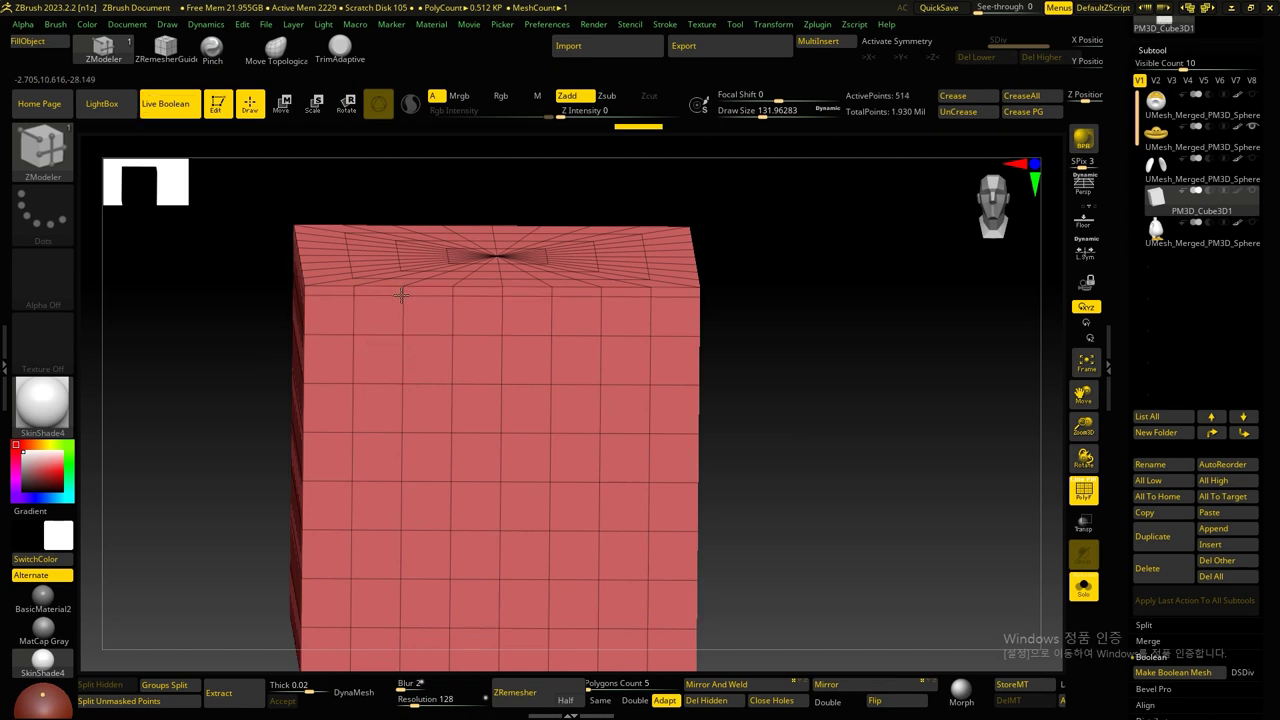
pyautogui.moveTo(399, 296); pyautogui.dragTo(334, 314, button='right')
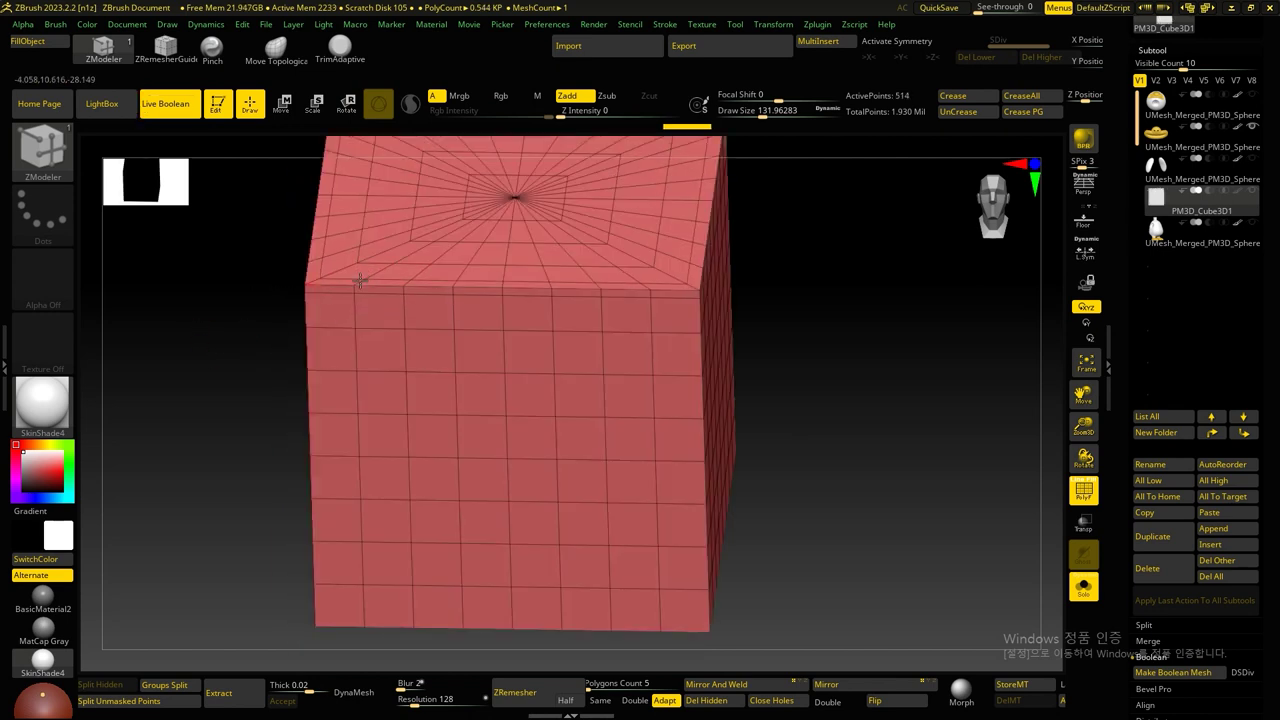
pyautogui.moveTo(355, 283)
pyautogui.mouseDown(button='right')
pyautogui.moveTo(800, 446)
pyautogui.moveTo(758, 301)
pyautogui.mouseUp(button='right')
pyautogui.keyDown('shift'); pyautogui.moveTo(894, 366); pyautogui.dragTo(877, 384, button='right'); pyautogui.keyUp('shift')
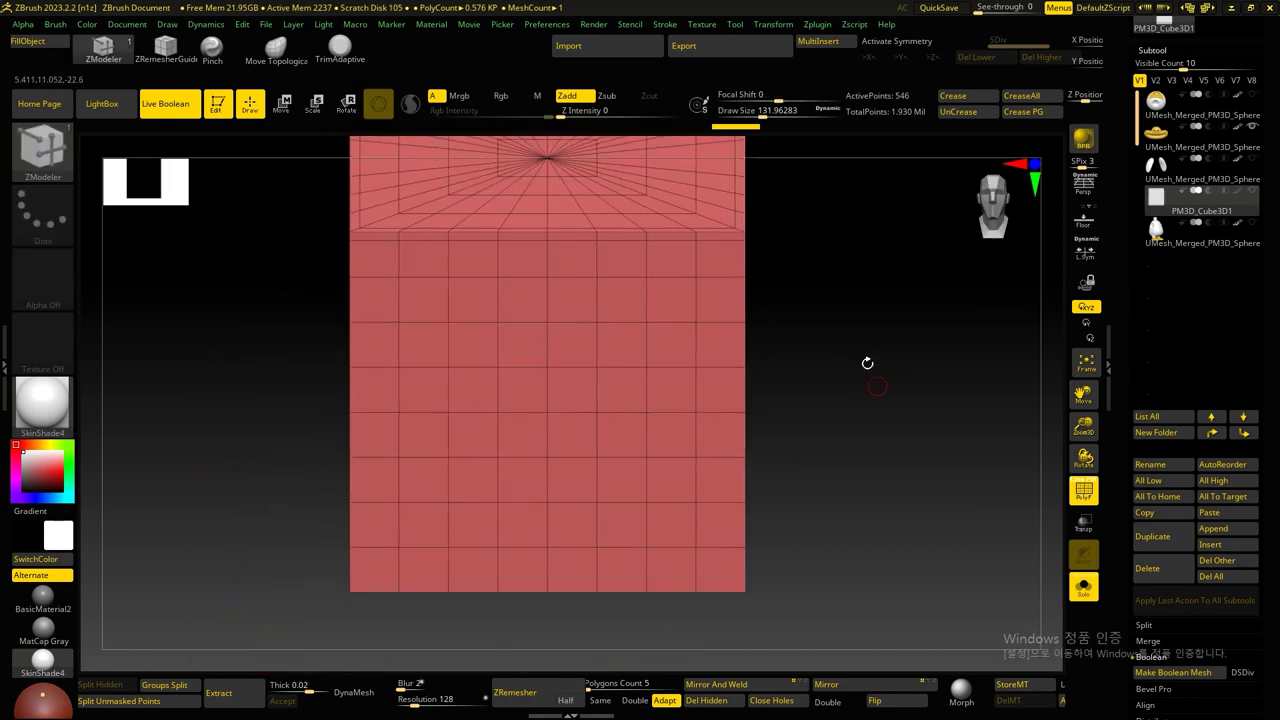
pyautogui.moveTo(770, 246); pyautogui.dragTo(844, 357, button='right')
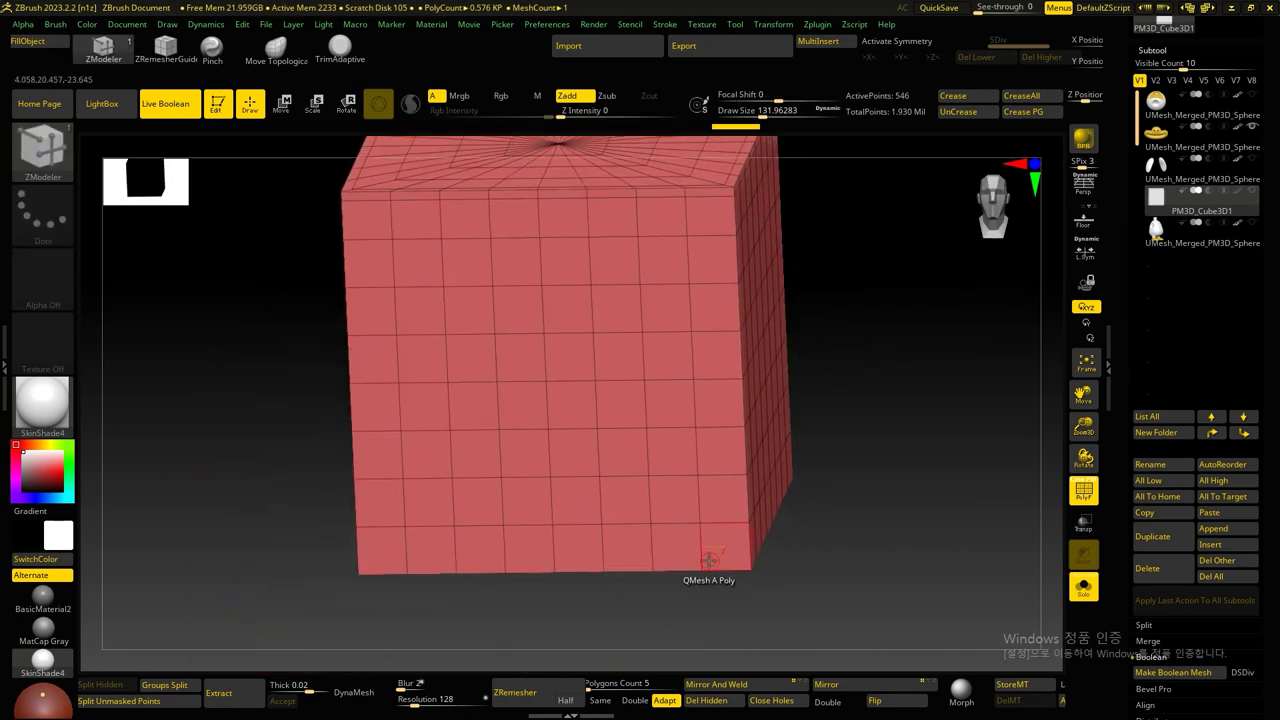
pyautogui.moveTo(703, 563); pyautogui.dragTo(694, 603, button='right')
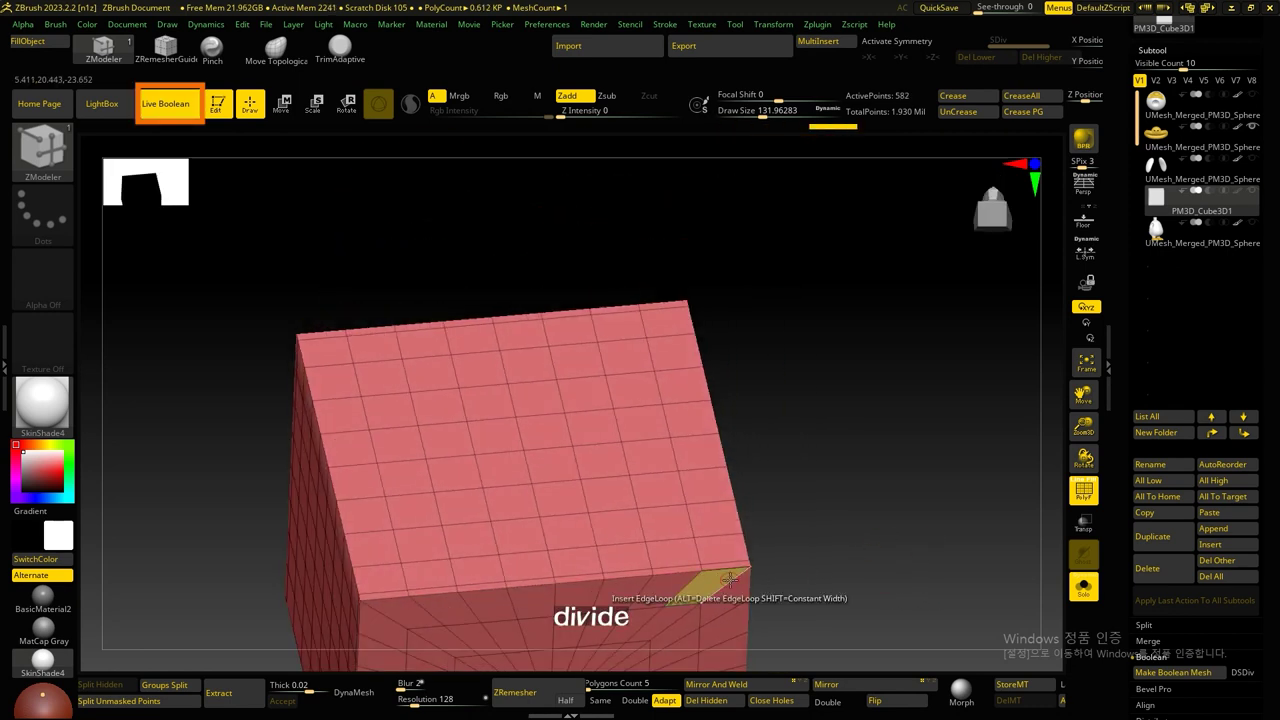
pyautogui.click(724, 581)
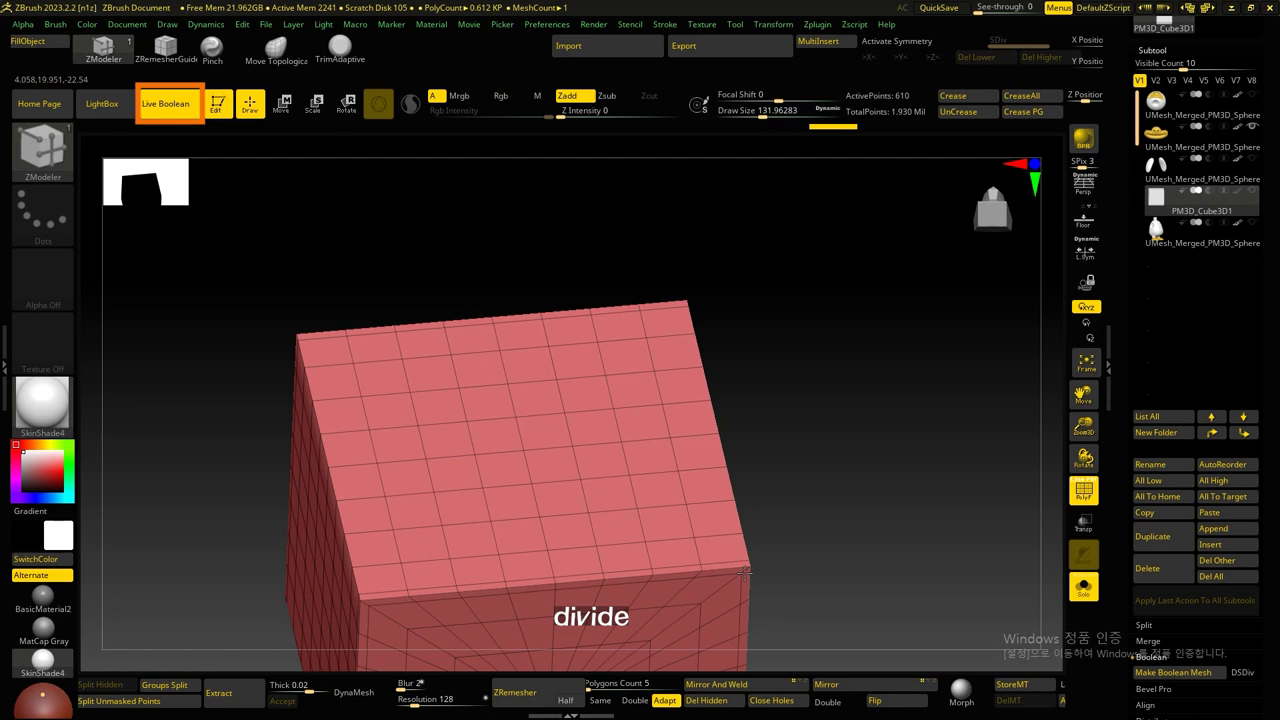
# Step: Subdivide the cube to level 4 with Ctrl+D and turn off PolyF
pyautogui.hotkey('ctrl', 'd')
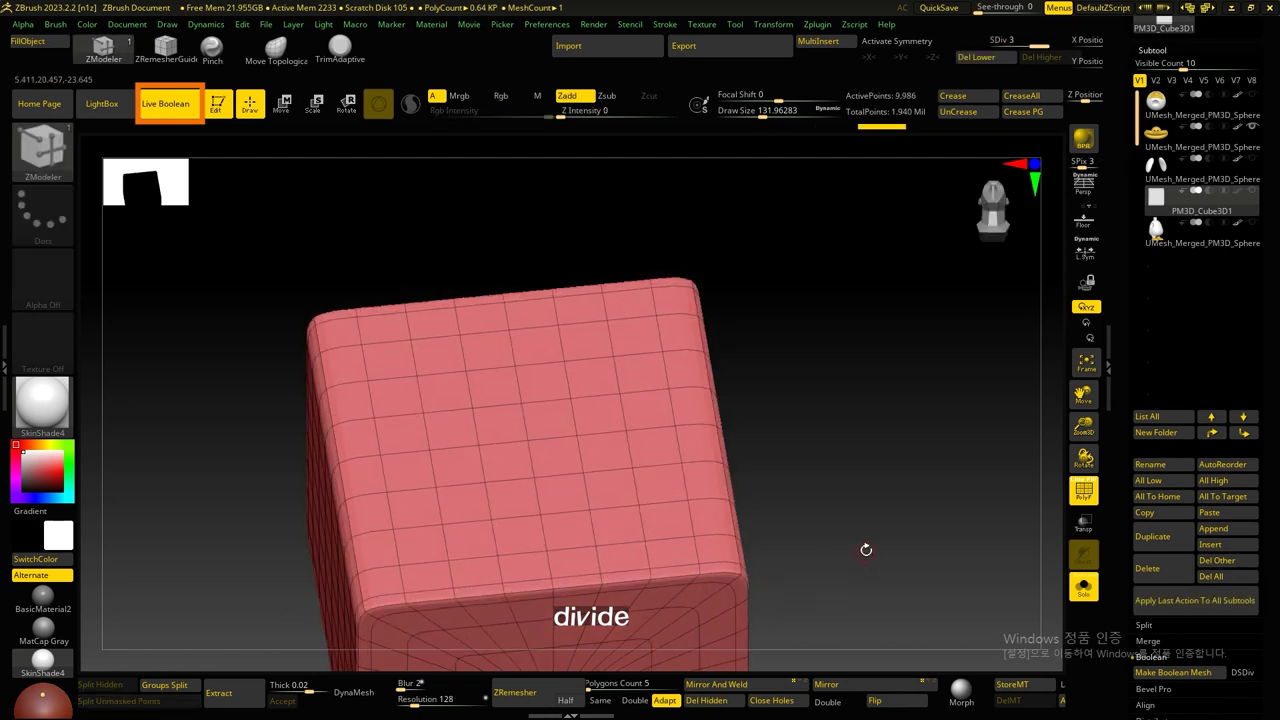
pyautogui.hotkey('ctrl', 'd')
pyautogui.click(1083, 490)
pyautogui.moveTo(1030, 490)
pyautogui.mouseDown(button='right')
pyautogui.moveTo(917, 474)
pyautogui.moveTo(886, 434)
pyautogui.moveTo(825, 488)
pyautogui.moveTo(865, 449)
pyautogui.moveTo(848, 474)
pyautogui.moveTo(863, 493)
pyautogui.moveTo(1085, 157)
pyautogui.mouseUp(button='right')
pyautogui.hotkey('ctrl', 'd')
pyautogui.moveTo(980, 272)
pyautogui.mouseDown(button='right')
pyautogui.moveTo(905, 373)
pyautogui.moveTo(929, 221)
pyautogui.mouseUp(button='right')
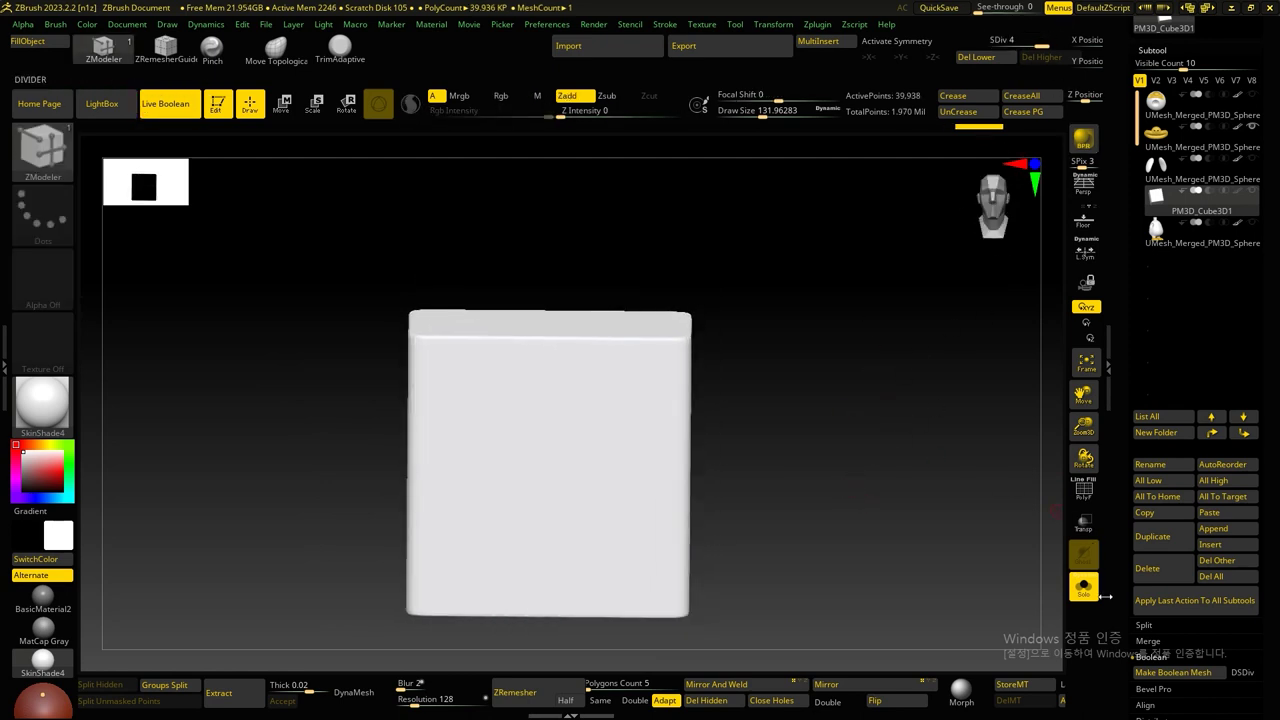
# Step: Duplicate the isolated rounded cube as a new subtool, PM3D_Cube3D2
pyautogui.click(1083, 587)
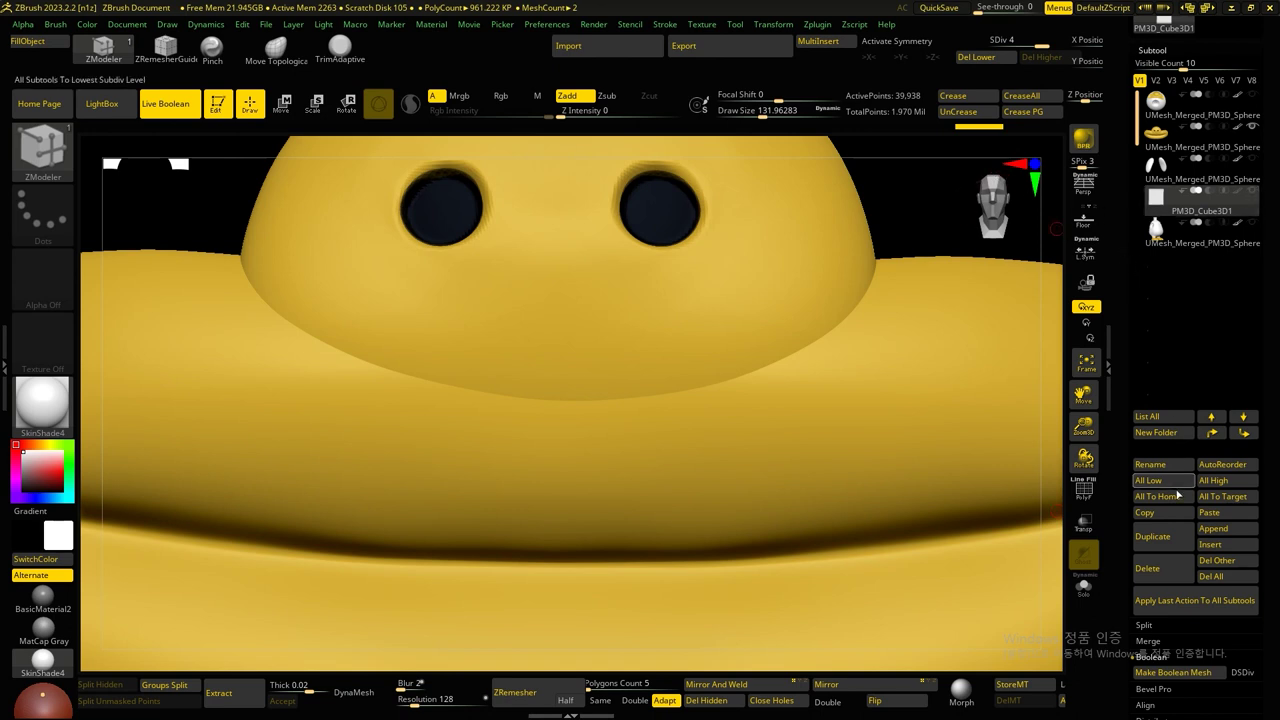
pyautogui.keyDown('shift'); pyautogui.click(1252, 190); pyautogui.keyUp('shift')
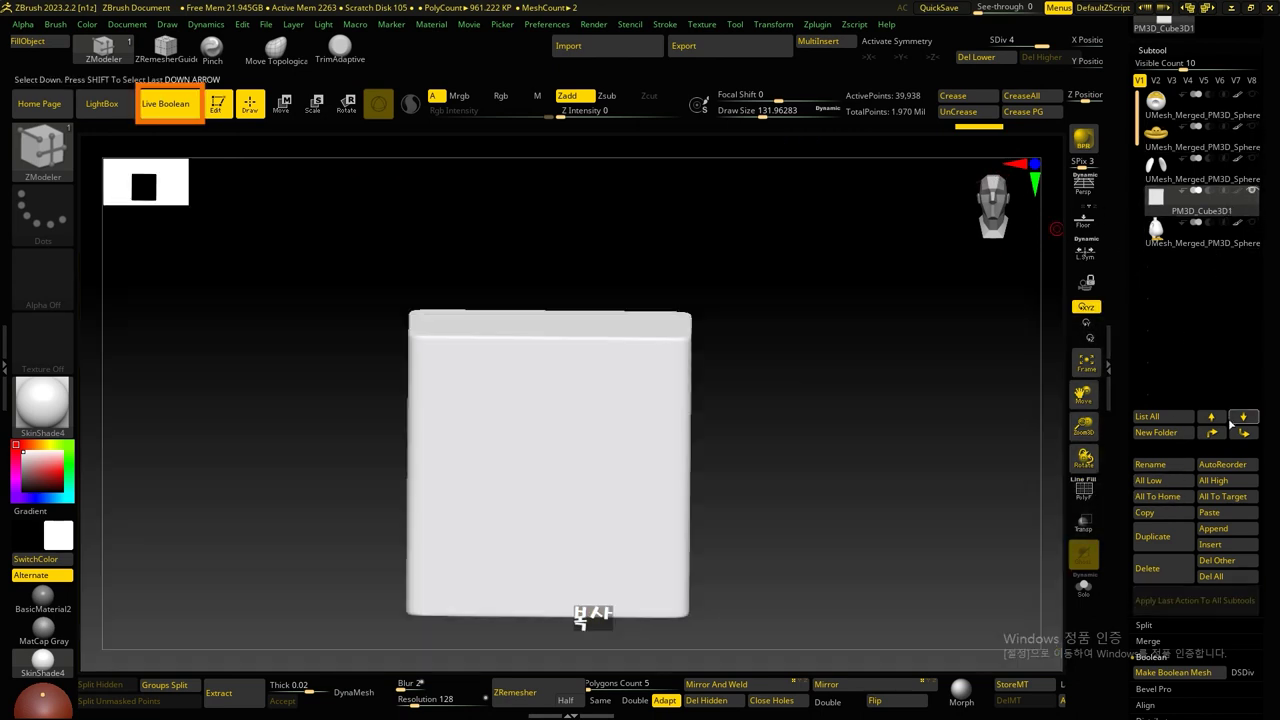
pyautogui.click(1152, 536)
pyautogui.scroll(-5, 1230, 300)
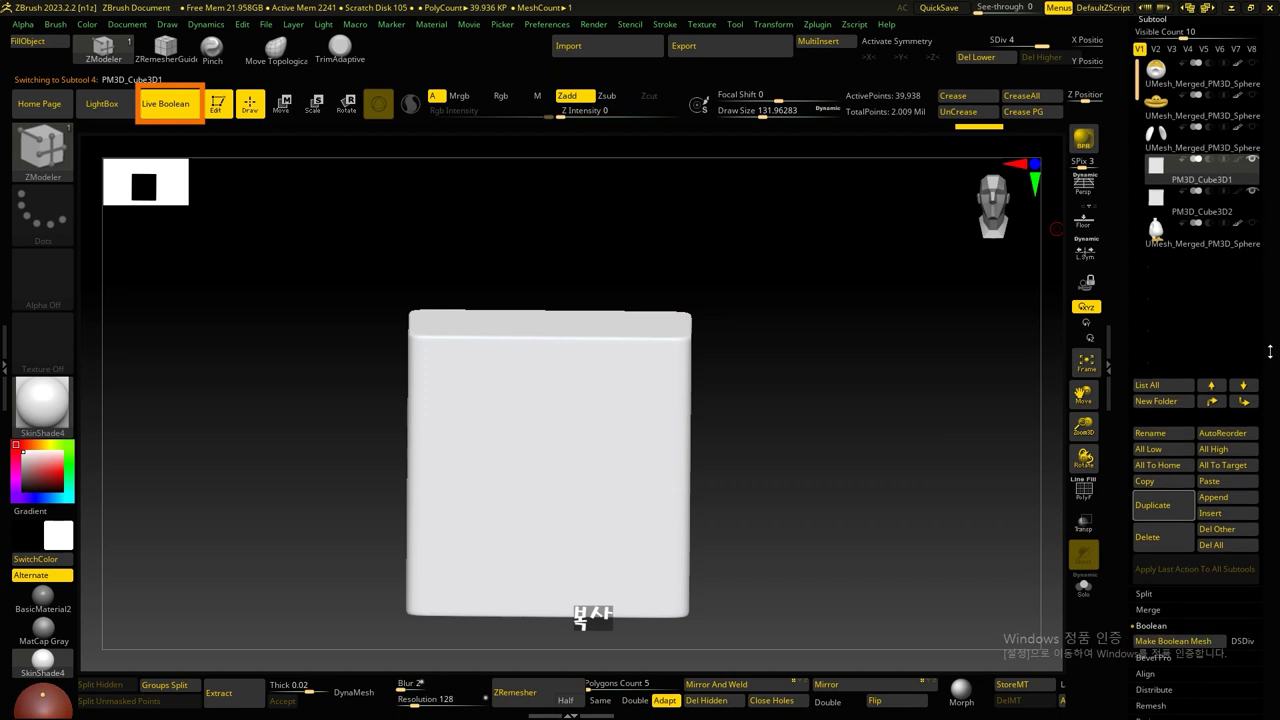
pyautogui.scroll(-5, 1215, 400)
pyautogui.scroll(-5, 1210, 460)
pyautogui.scroll(-5, 1207, 510)
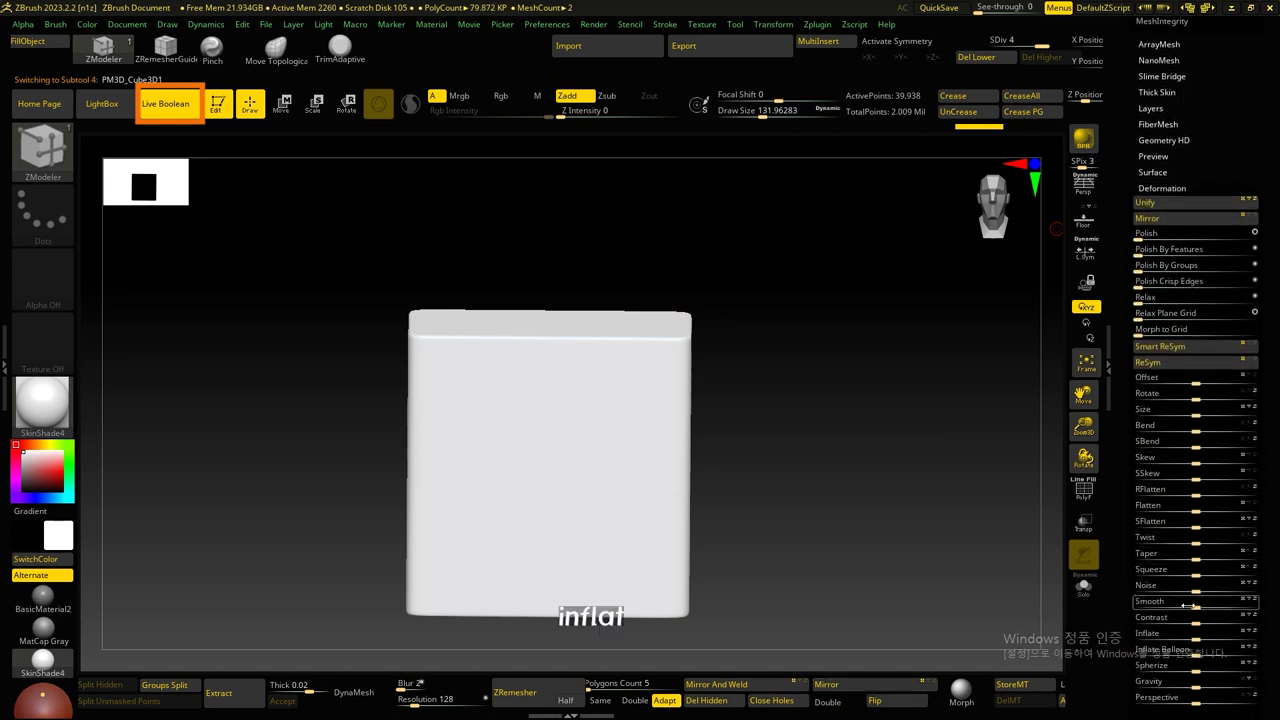
pyautogui.moveTo(1203, 638); pyautogui.dragTo(1195, 624)
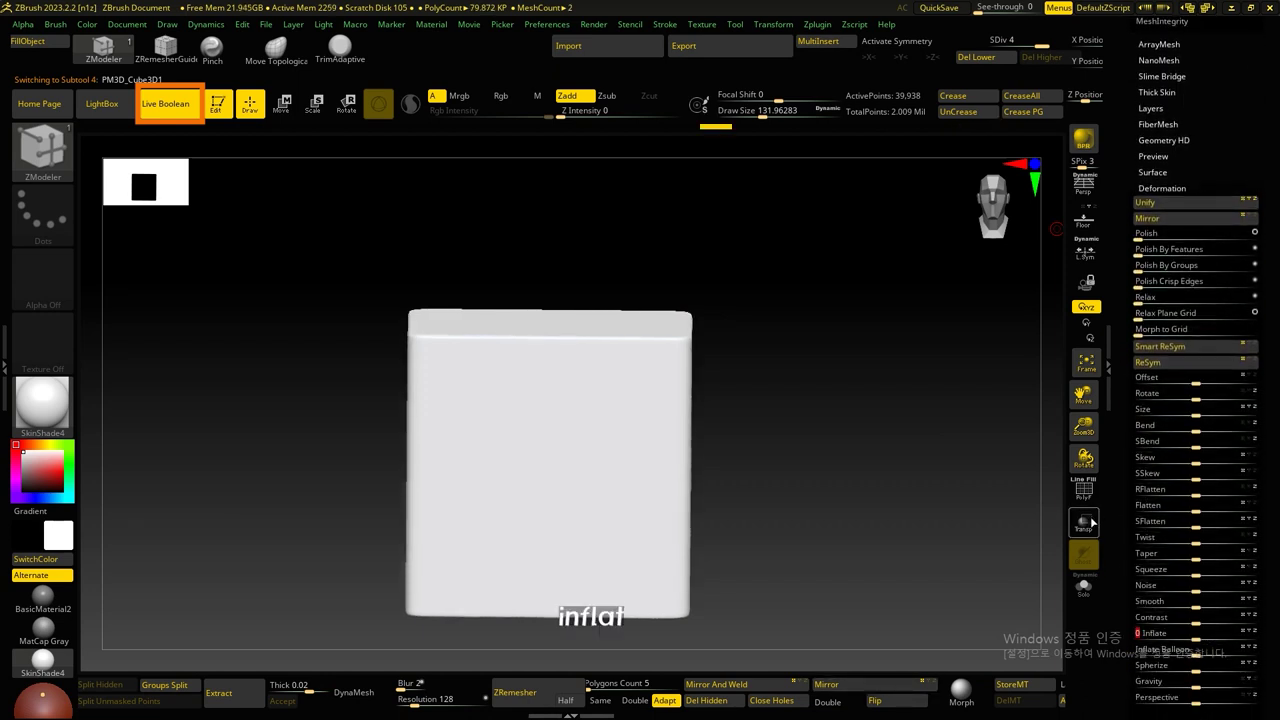
# Step: Turn on Transp and draw a Transpose line horizontally across the cube
pyautogui.click(1083, 522)
pyautogui.moveTo(831, 451)
pyautogui.mouseDown()
pyautogui.moveTo(823, 394)
pyautogui.moveTo(857, 503)
pyautogui.moveTo(863, 489)
pyautogui.mouseUp()
pyautogui.moveTo(856, 415)
pyautogui.mouseDown()
pyautogui.moveTo(937, 480)
pyautogui.moveTo(763, 446)
pyautogui.moveTo(823, 580)
pyautogui.moveTo(802, 507)
pyautogui.moveTo(931, 480)
pyautogui.mouseUp()
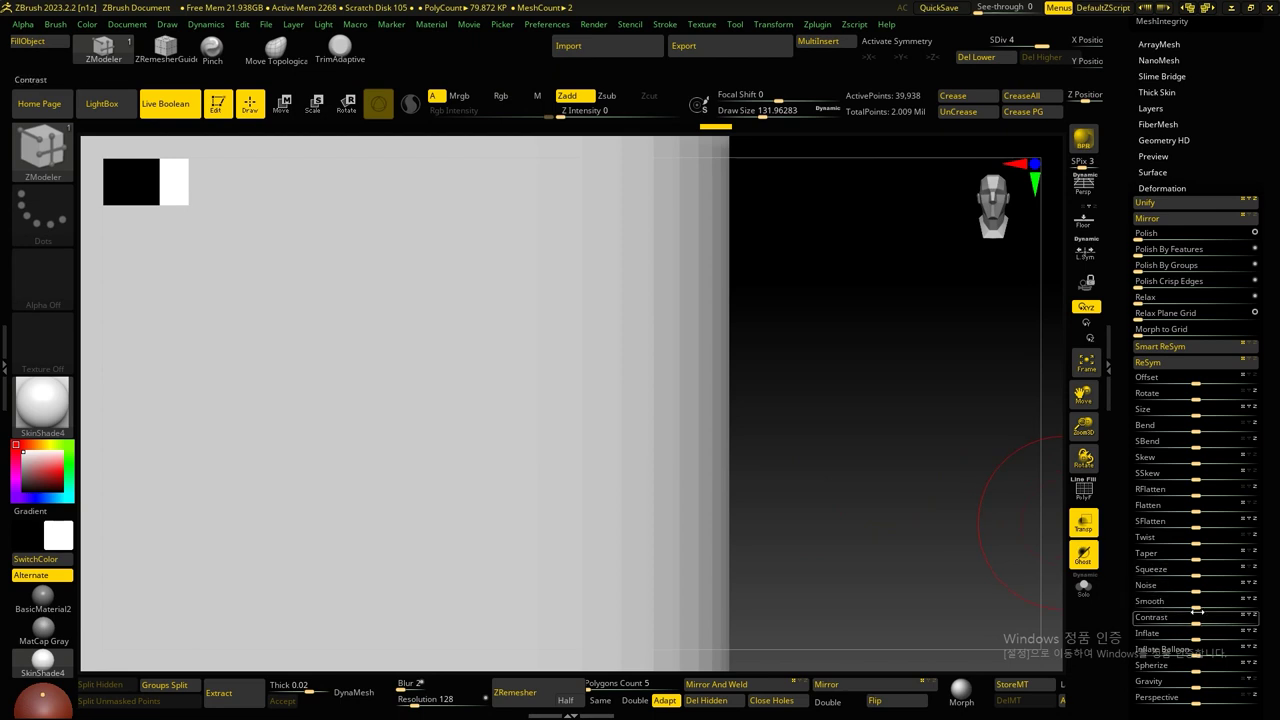
pyautogui.press('r')
pyautogui.moveTo(733, 314)
pyautogui.mouseDown()
pyautogui.moveTo(843, 400)
pyautogui.moveTo(783, 414)
pyautogui.mouseUp()
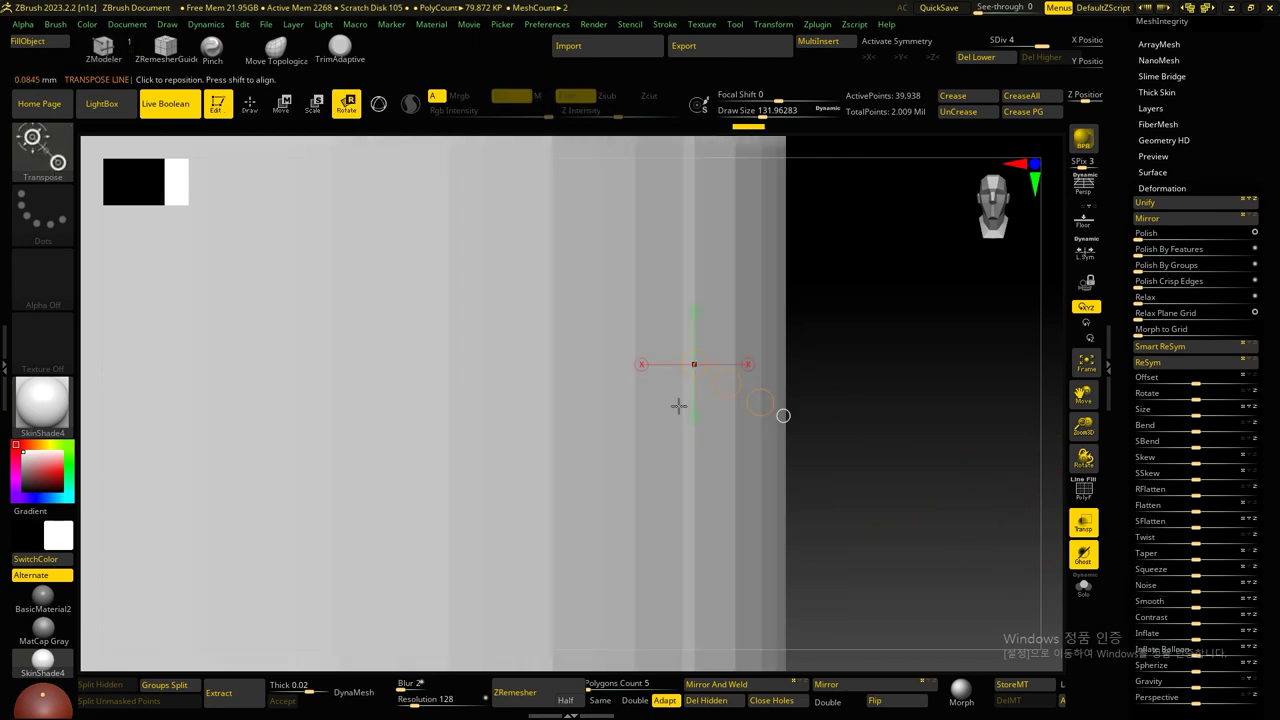
pyautogui.moveTo(630, 404); pyautogui.dragTo(801, 403)
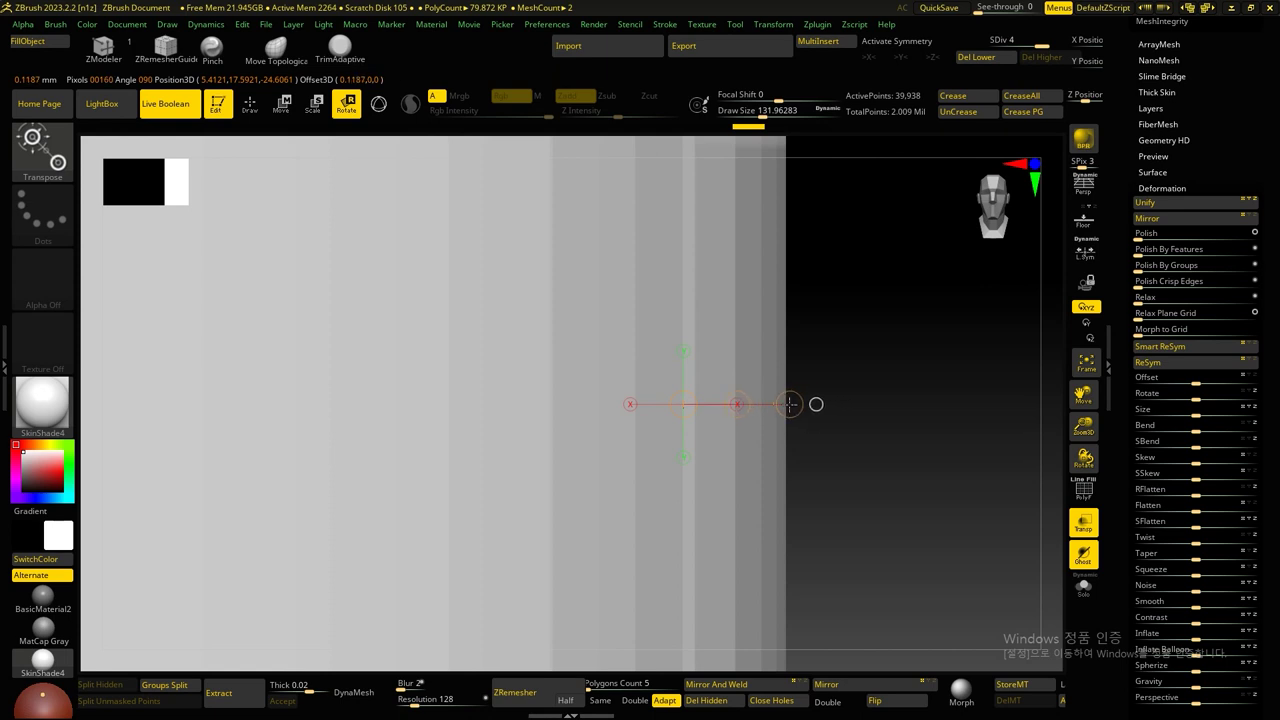
pyautogui.moveTo(805, 404)
pyautogui.mouseDown()
pyautogui.moveTo(800, 248)
pyautogui.moveTo(751, 220)
pyautogui.moveTo(801, 494)
pyautogui.mouseUp()
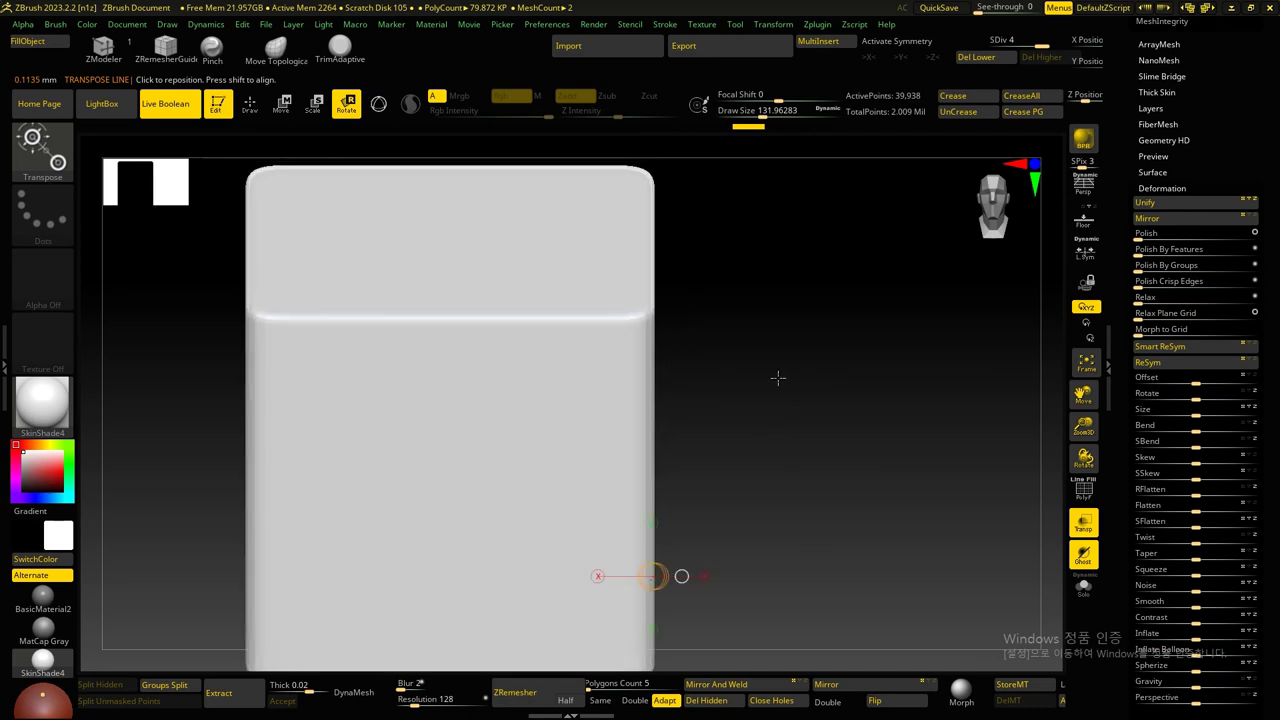
pyautogui.keyDown('alt'); pyautogui.moveTo(782, 392); pyautogui.dragTo(737, 236); pyautogui.keyUp('alt')
pyautogui.moveTo(1121, 118); pyautogui.dragTo(1104, 340)
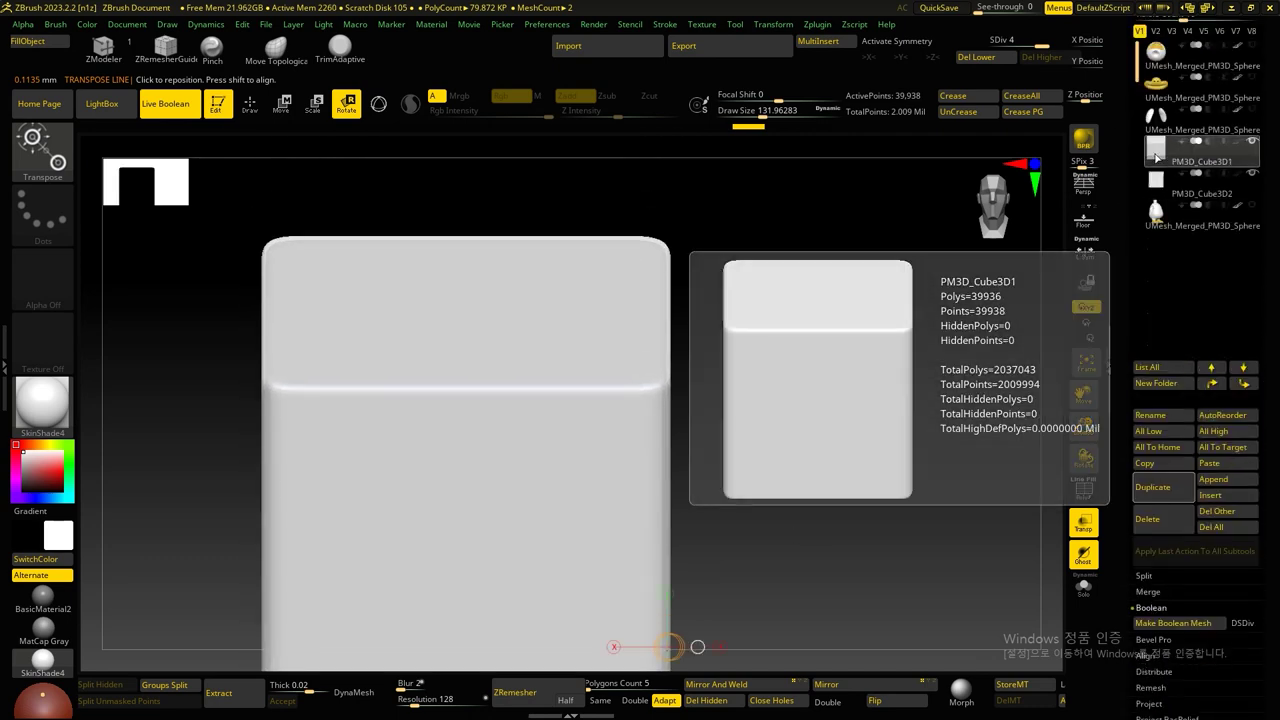
pyautogui.moveTo(1157, 149)
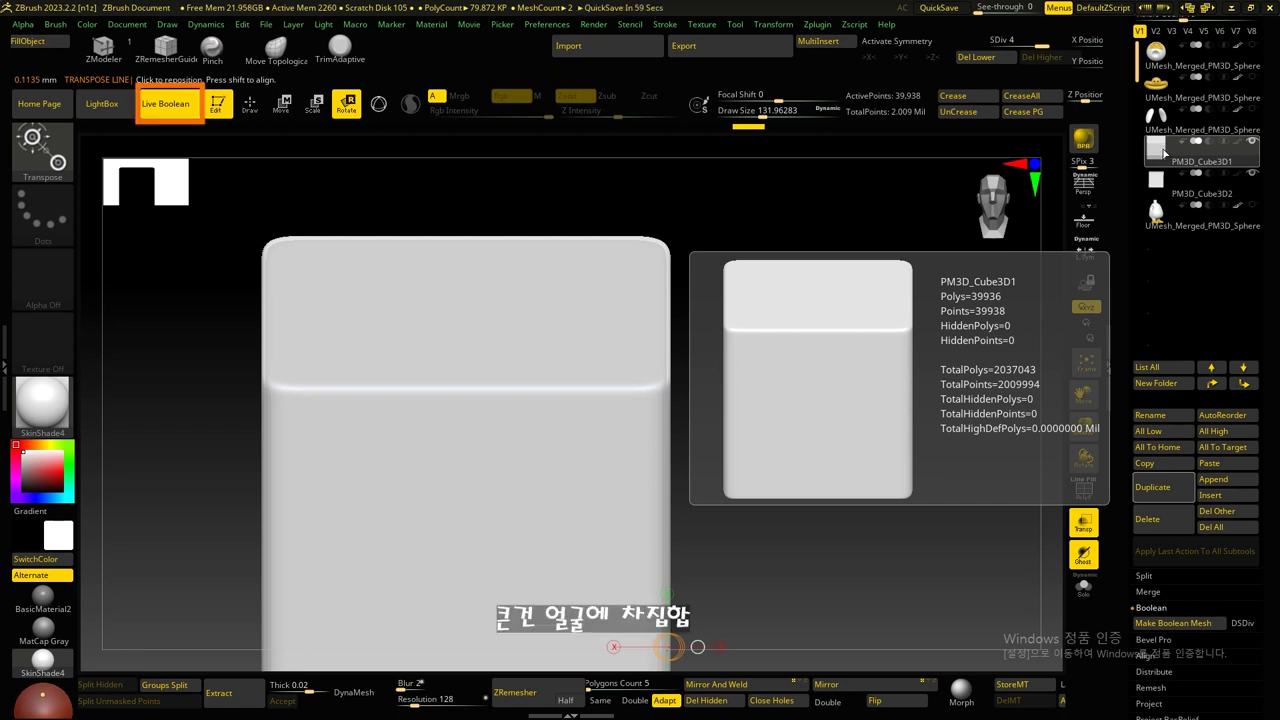
# Step: Move PM3D_Cube3D1 and PM3D_Cube3D2 up in the Subtool list above the white shapes
pyautogui.moveTo(1163, 150); pyautogui.dragTo(1216, 77)
pyautogui.click(1208, 92)
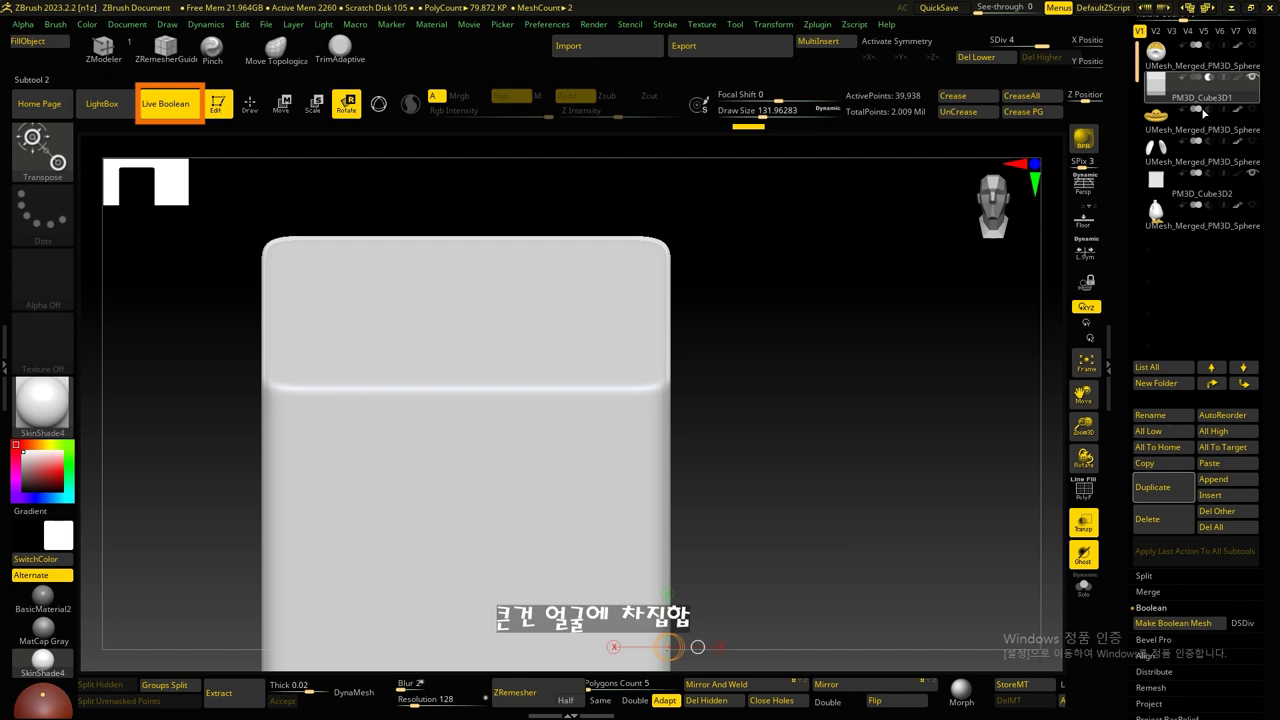
pyautogui.click(1170, 192)
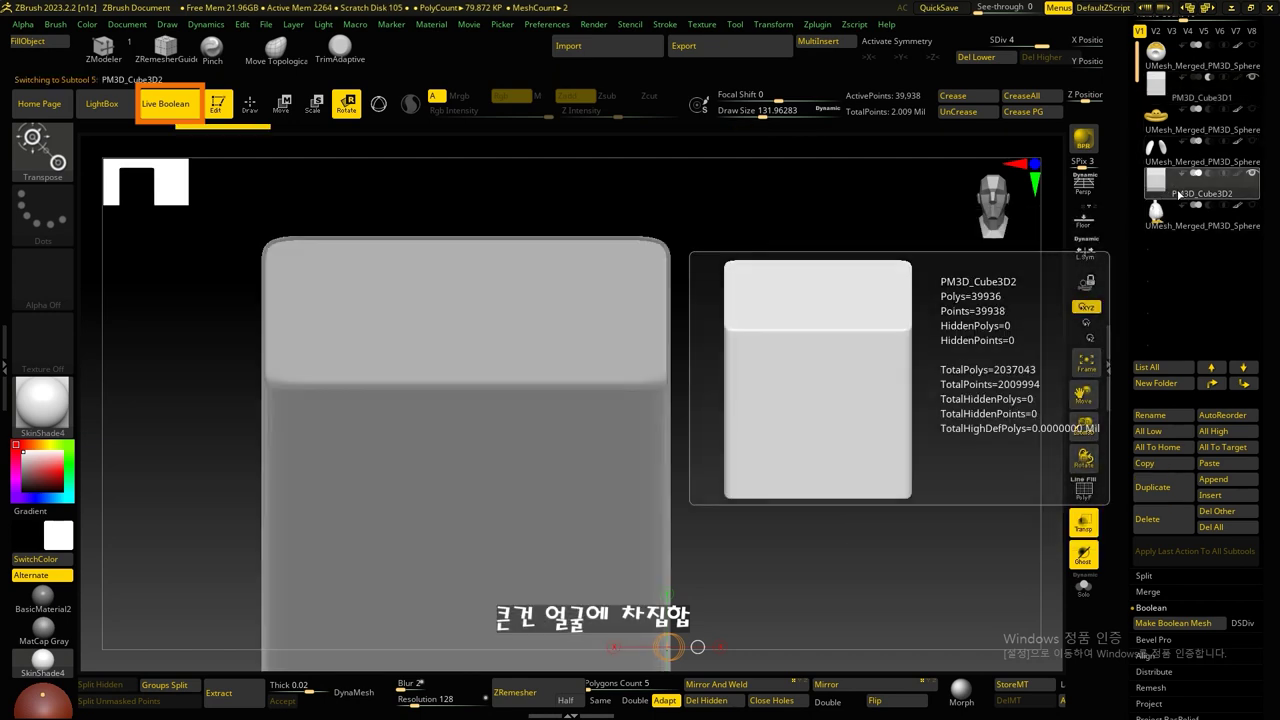
pyautogui.moveTo(1170, 192); pyautogui.dragTo(1199, 153)
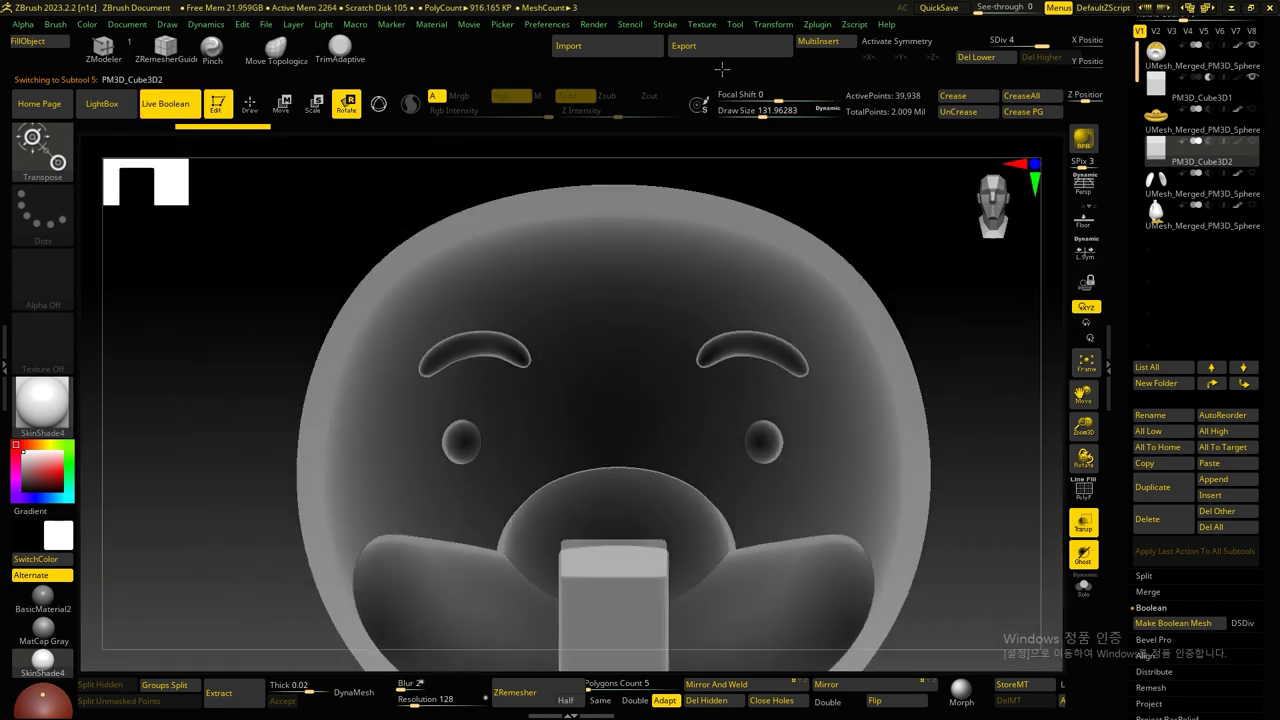
pyautogui.click(1201, 97)
# Step: Turn transparency off and view the face showing the square tooth in the beak
pyautogui.scroll(-3, 960, 314)
pyautogui.moveTo(937, 314); pyautogui.dragTo(1092, 519)
pyautogui.click(1084, 521)
pyautogui.scroll(5, 823, 466)
pyautogui.moveTo(823, 470)
pyautogui.mouseDown()
pyautogui.moveTo(910, 603)
pyautogui.moveTo(933, 536)
pyautogui.mouseUp()
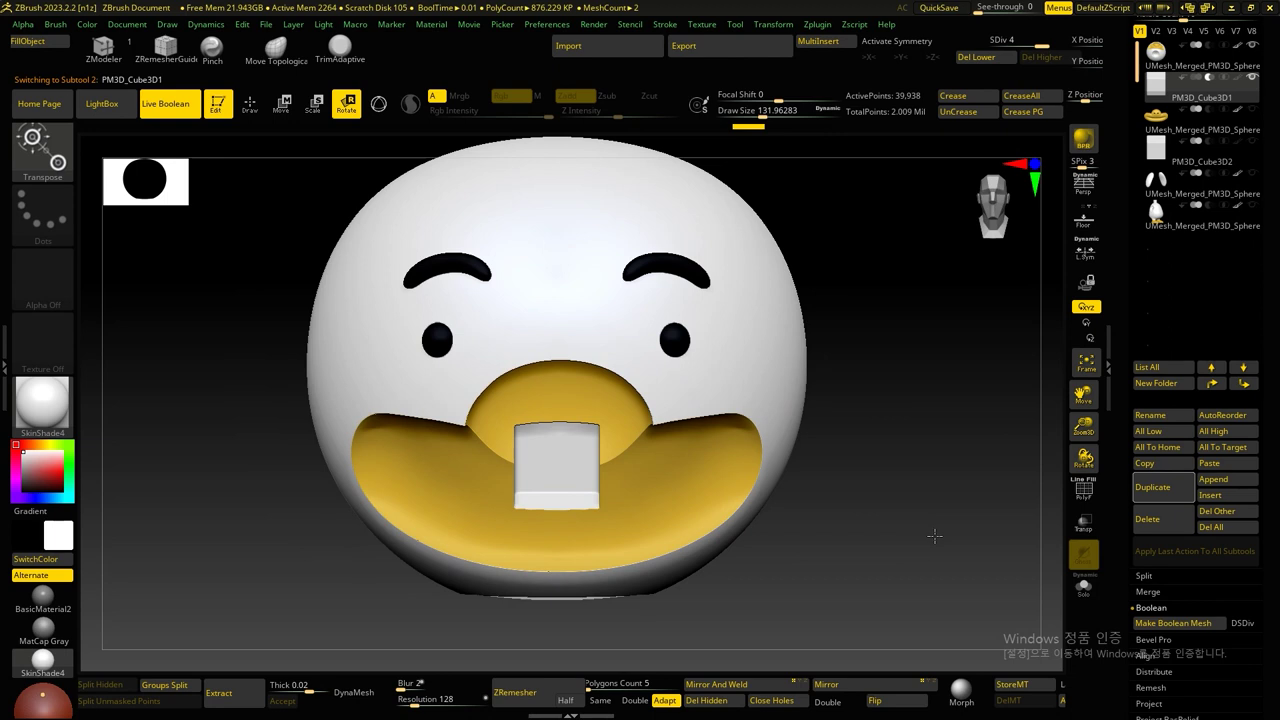
pyautogui.scroll(-2, 1205, 545)
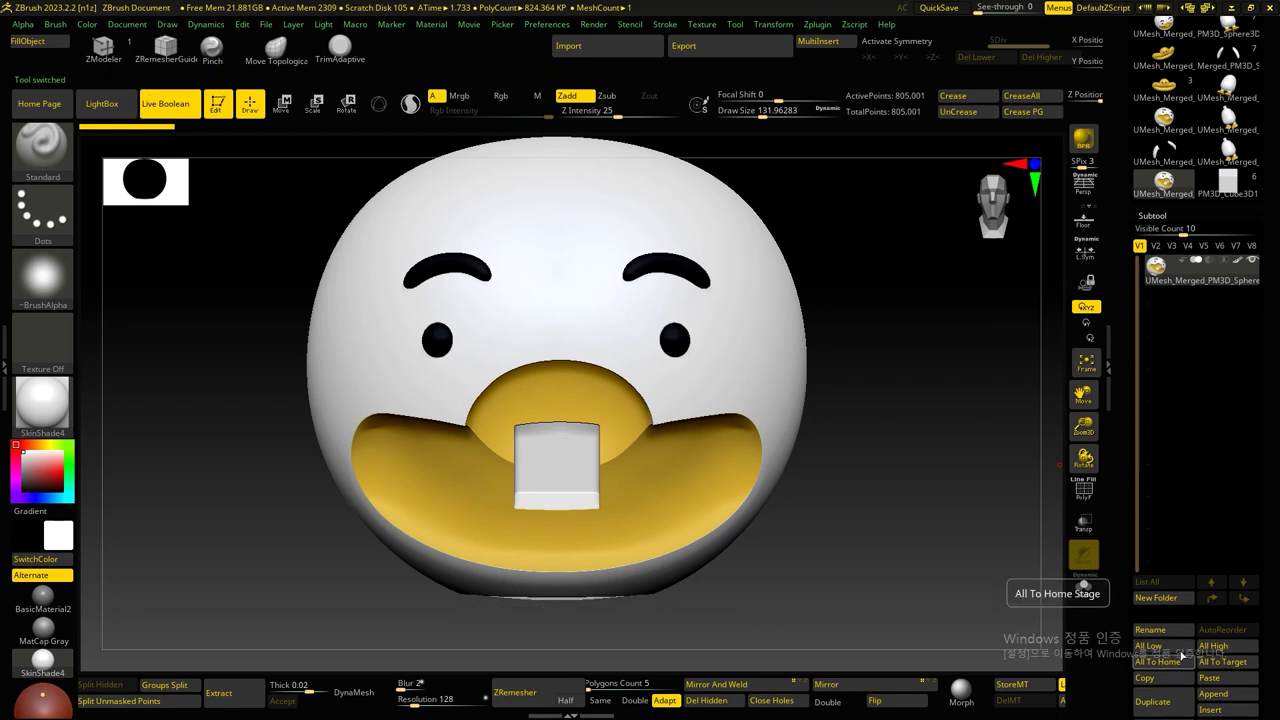
# Step: Make the boolean mesh and inspect the solo yellow beak with its square cut
pyautogui.click(1228, 180)
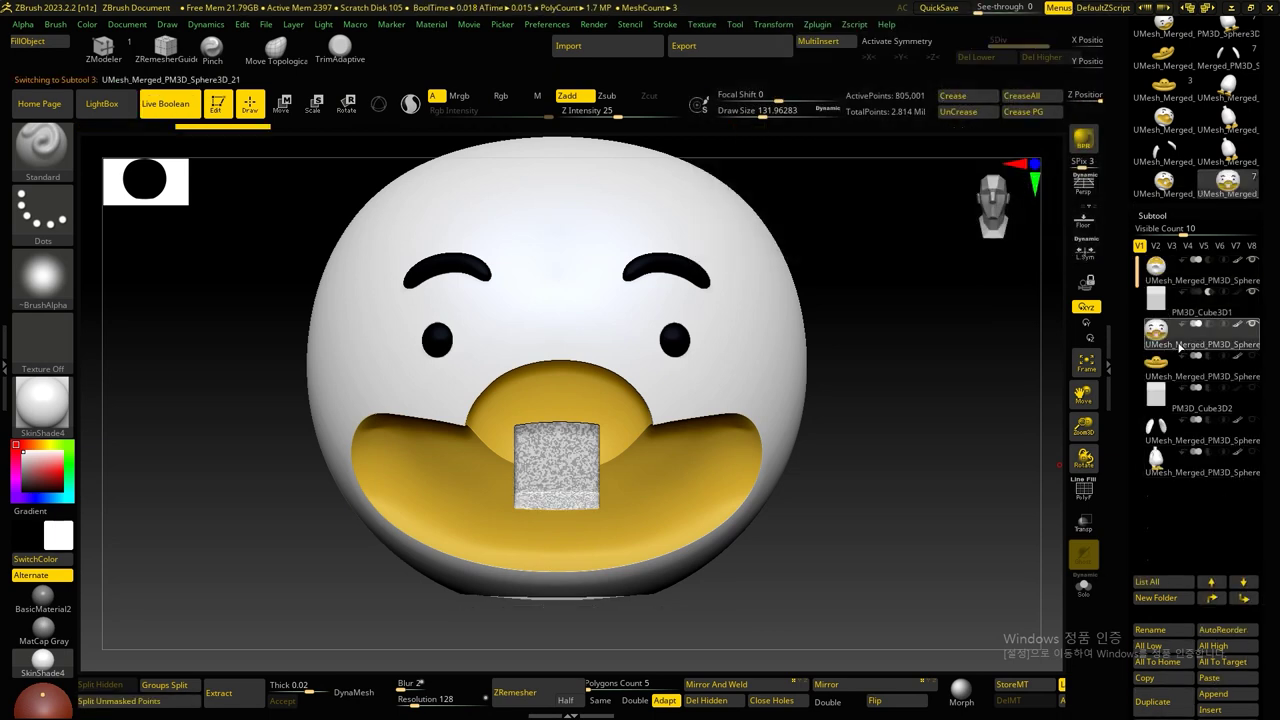
pyautogui.moveTo(1173, 336); pyautogui.dragTo(1200, 480)
pyautogui.click(1200, 270)
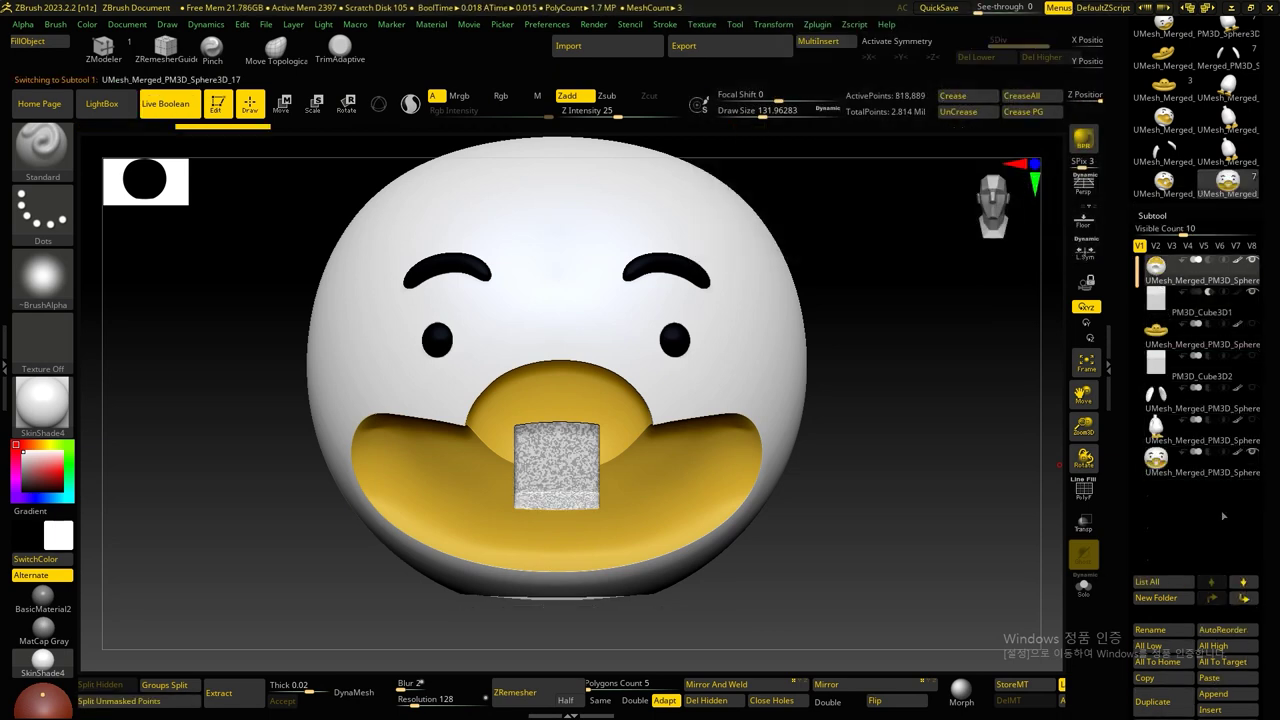
pyautogui.scroll(-1, 1272, 435)
pyautogui.click(1147, 675)
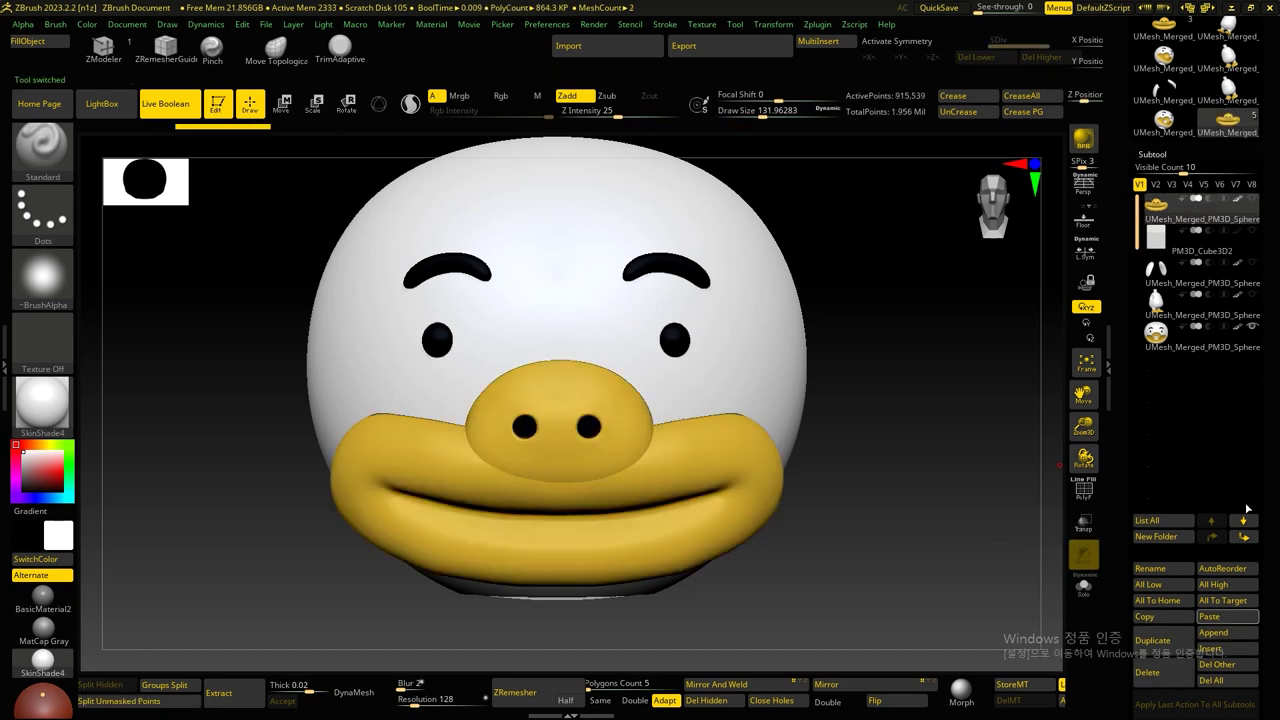
pyautogui.moveTo(1156, 237)
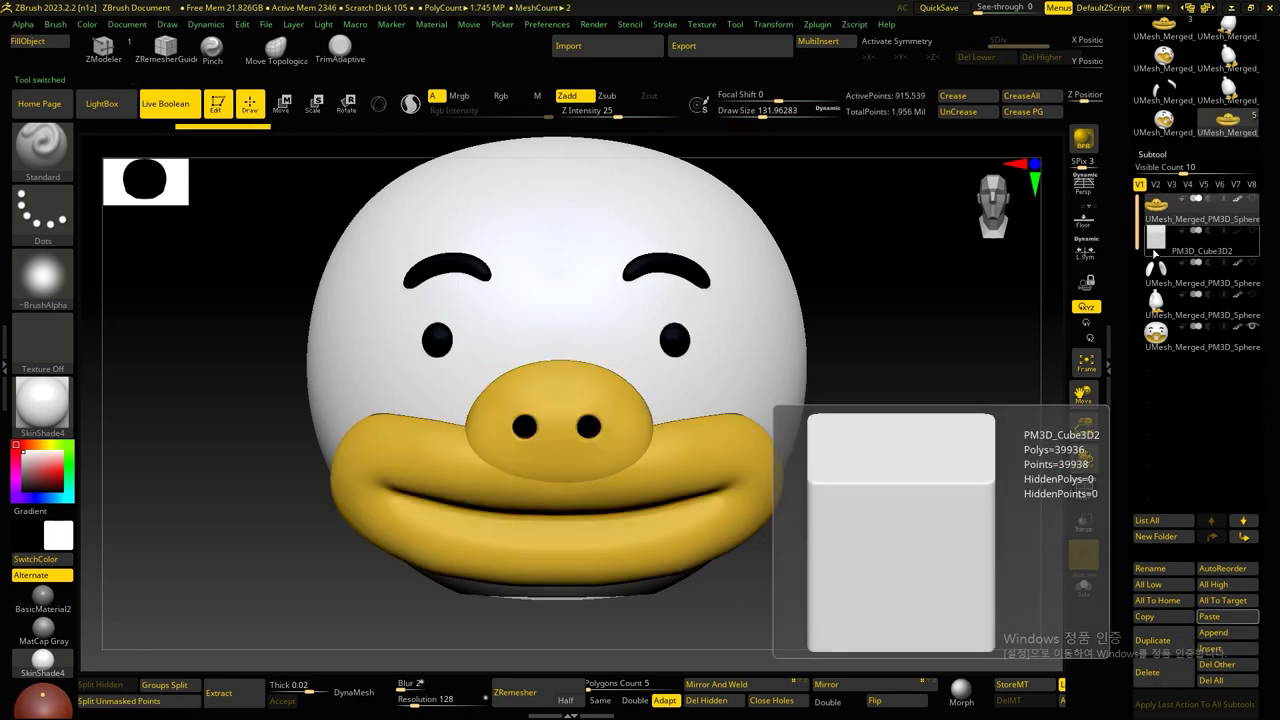
pyautogui.click(1252, 201)
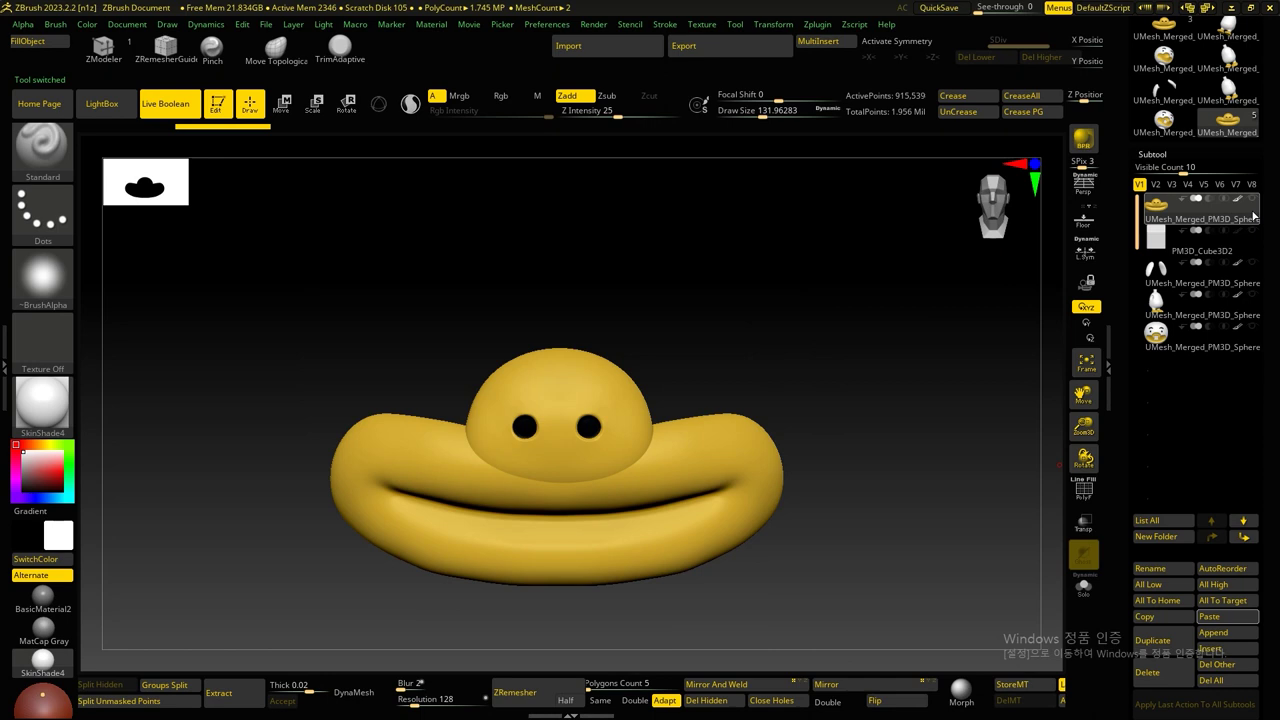
pyautogui.moveTo(871, 329); pyautogui.dragTo(933, 425)
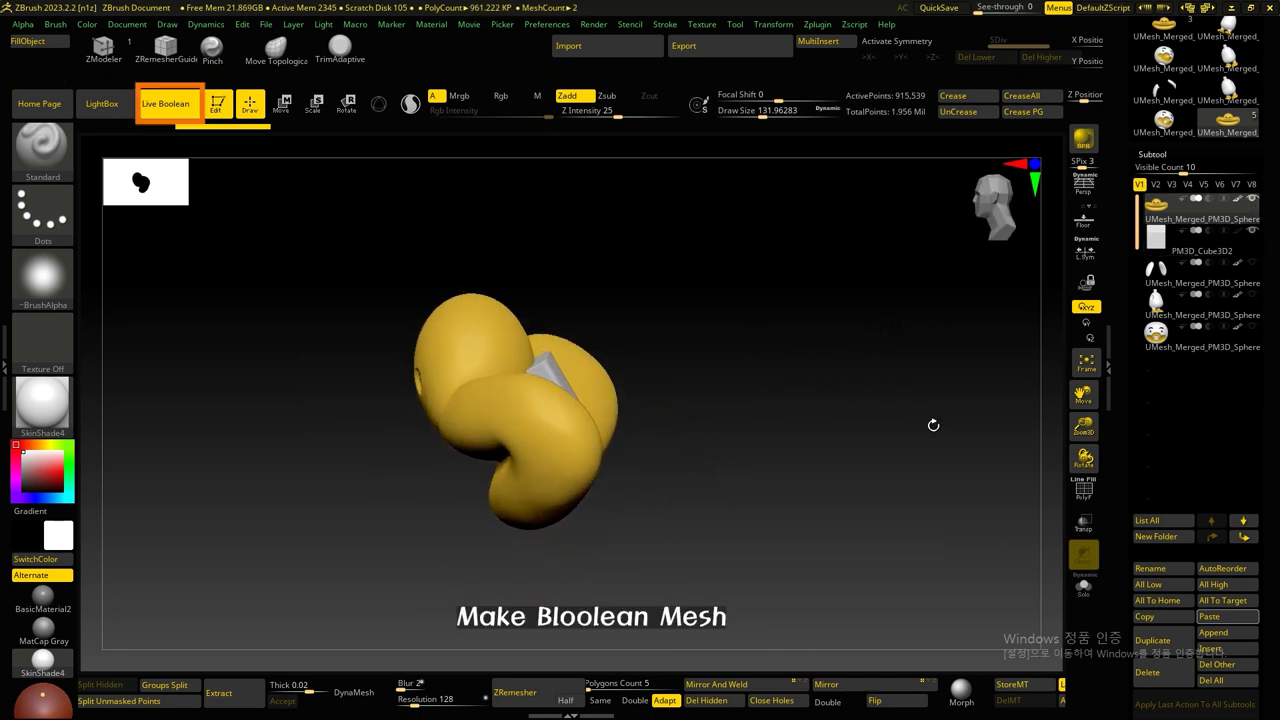
pyautogui.moveTo(1116, 420); pyautogui.dragTo(1115, 305)
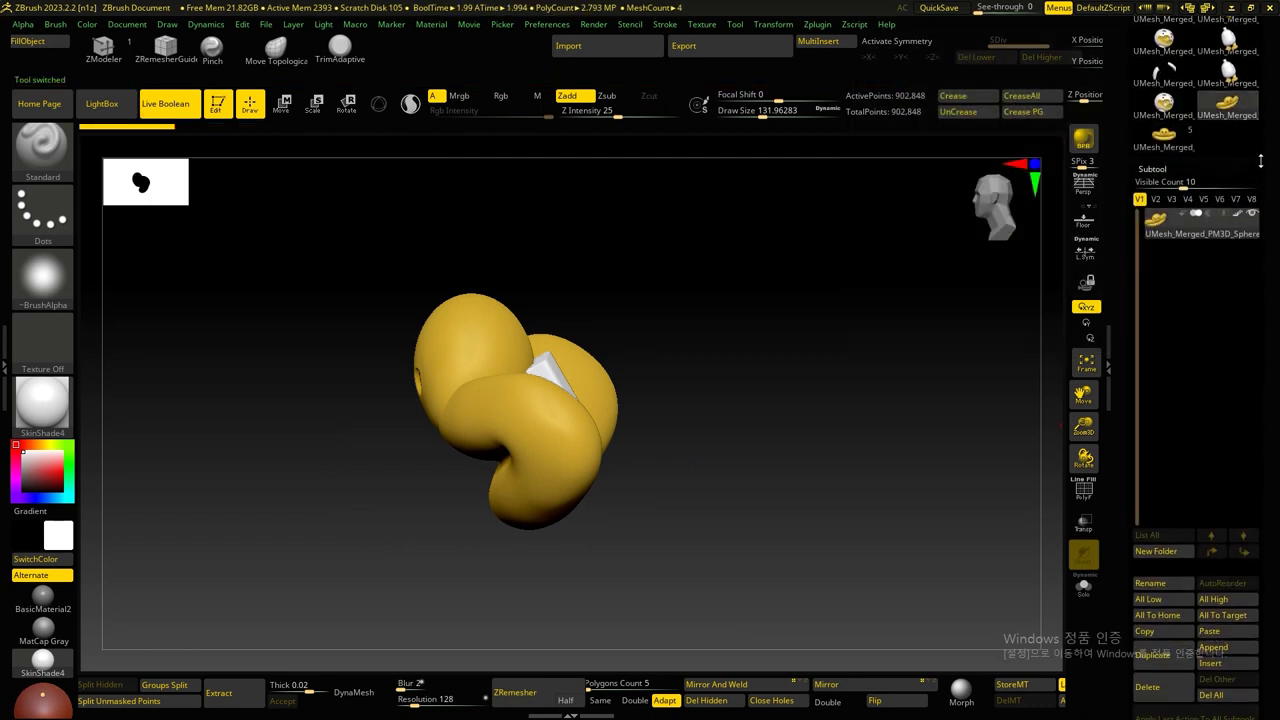
# Step: Append the baked beak to the duck, deleting the original beak and cutter cube subtools
pyautogui.click(1184, 139)
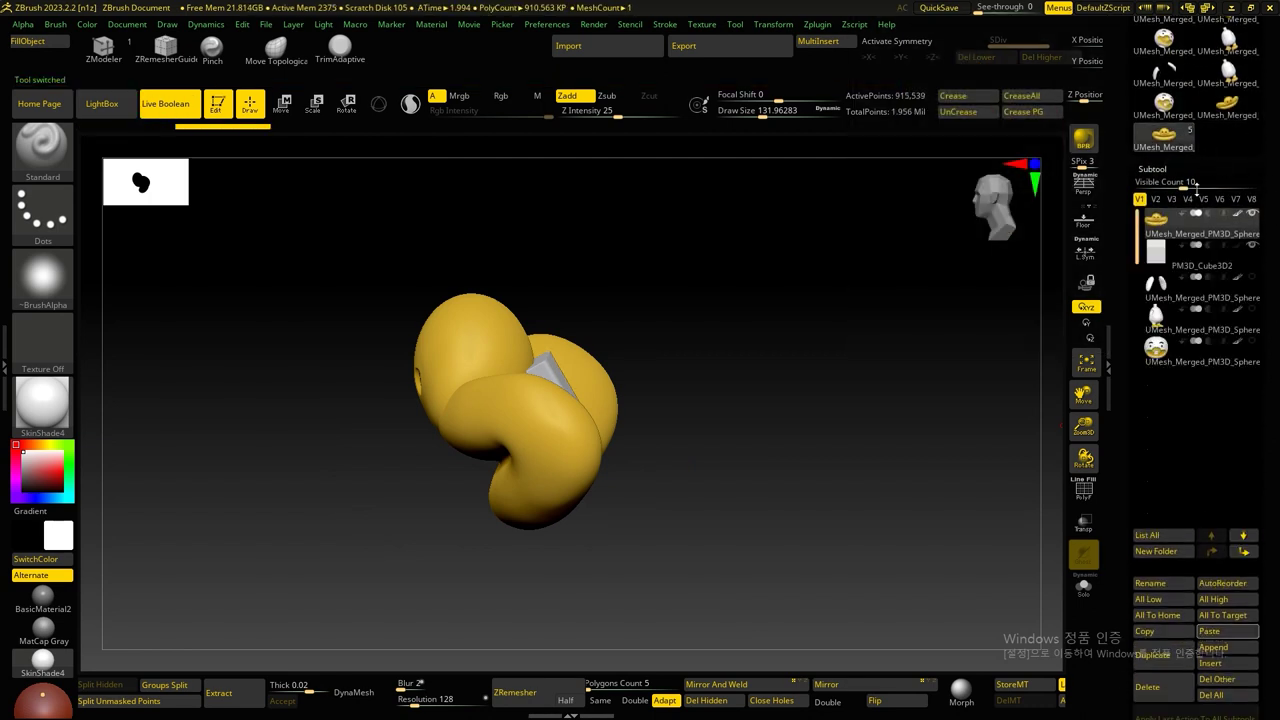
pyautogui.click(1210, 631)
pyautogui.click(1158, 236)
pyautogui.click(1147, 687)
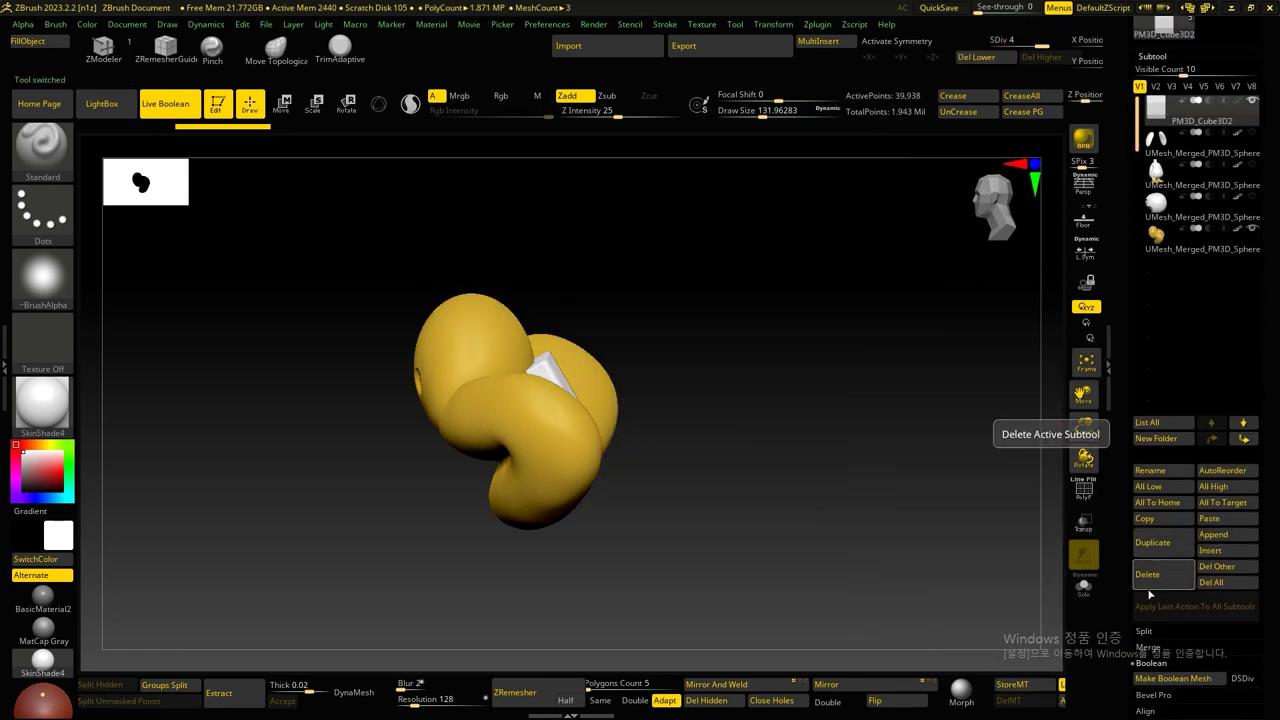
pyautogui.click(1155, 585)
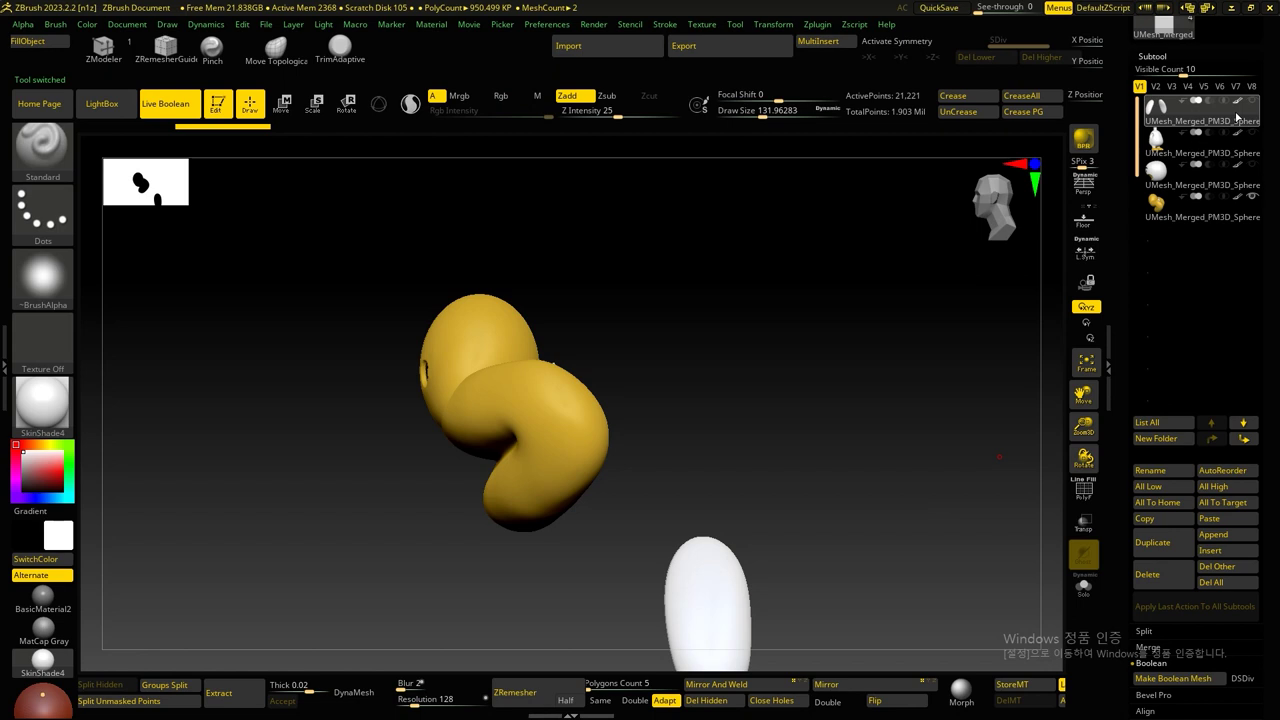
pyautogui.keyDown('ctrl'); pyautogui.keyDown('shift'); pyautogui.click(931, 528); pyautogui.keyUp('shift'); pyautogui.keyUp('ctrl')
pyautogui.moveTo(951, 500)
pyautogui.keyDown('shift'); pyautogui.mouseDown()
pyautogui.moveTo(960, 560)
pyautogui.moveTo(811, 465)
pyautogui.mouseUp(); pyautogui.keyUp('shift')
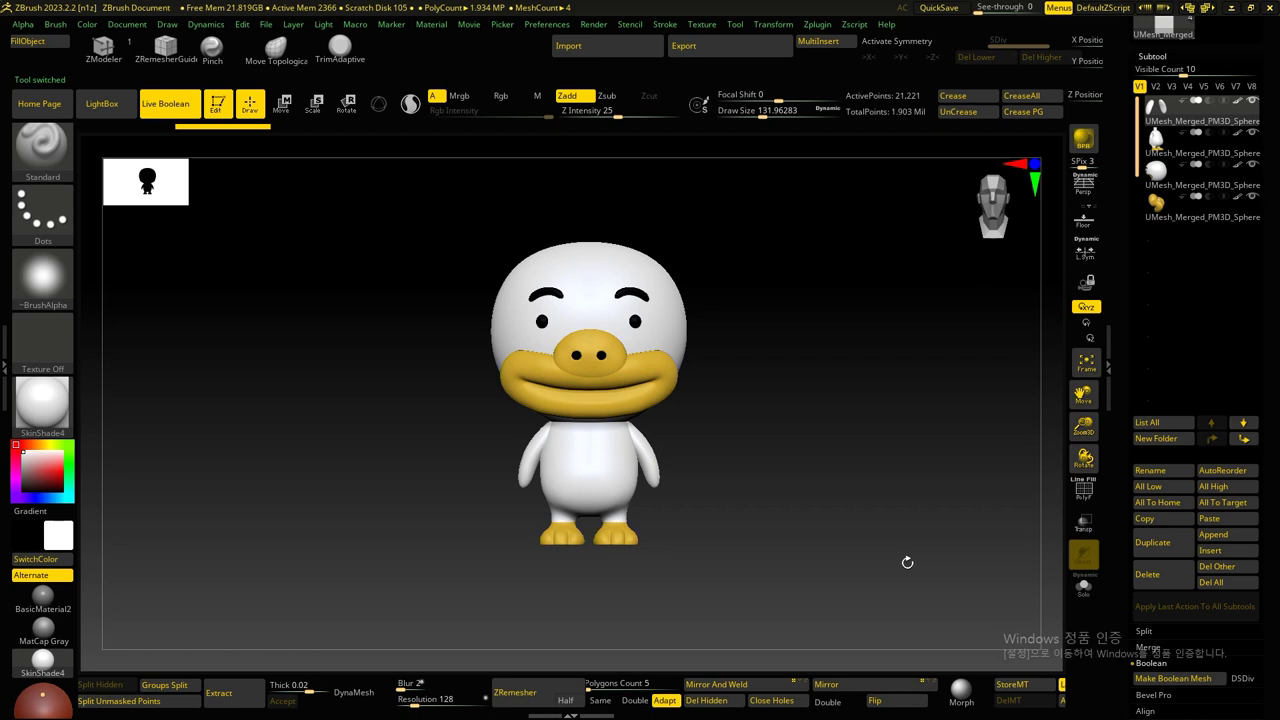
# Step: Switch off the live boolean preview with Shift+X and look the duck over
pyautogui.keyDown('shift'); pyautogui.moveTo(907, 562); pyautogui.dragTo(971, 570); pyautogui.keyUp('shift')
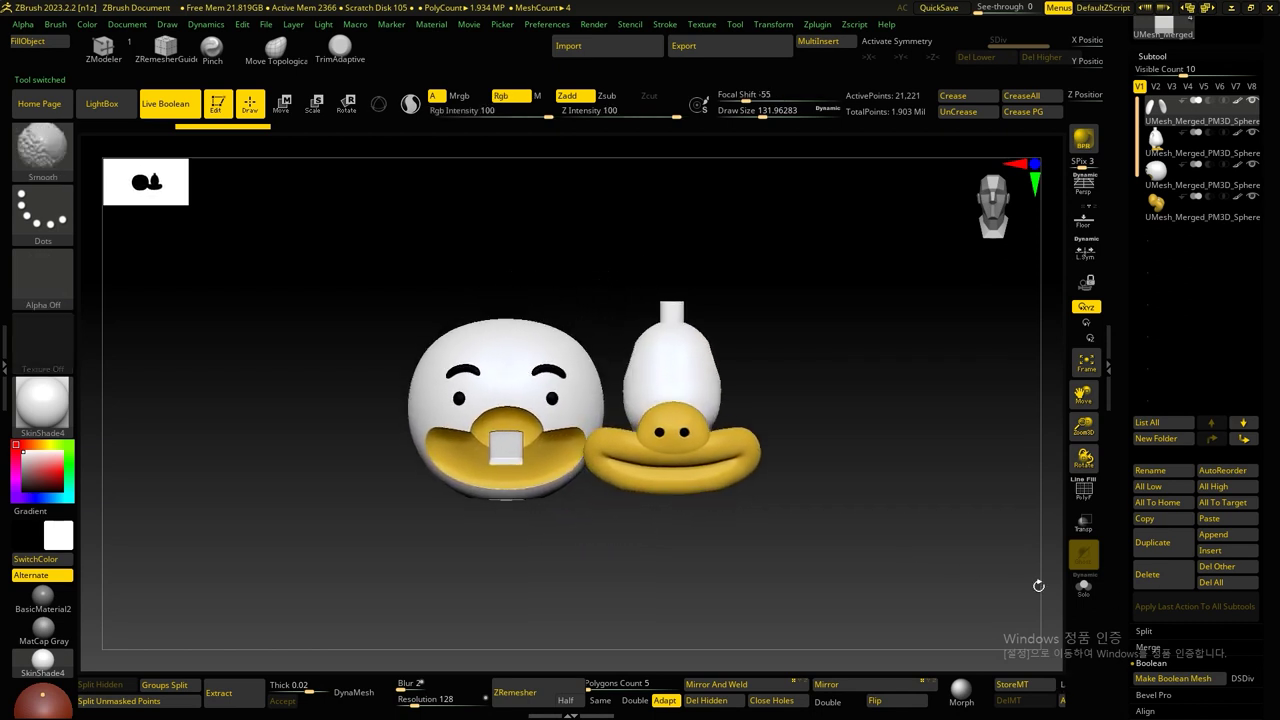
pyautogui.hotkey('shift', 'x')
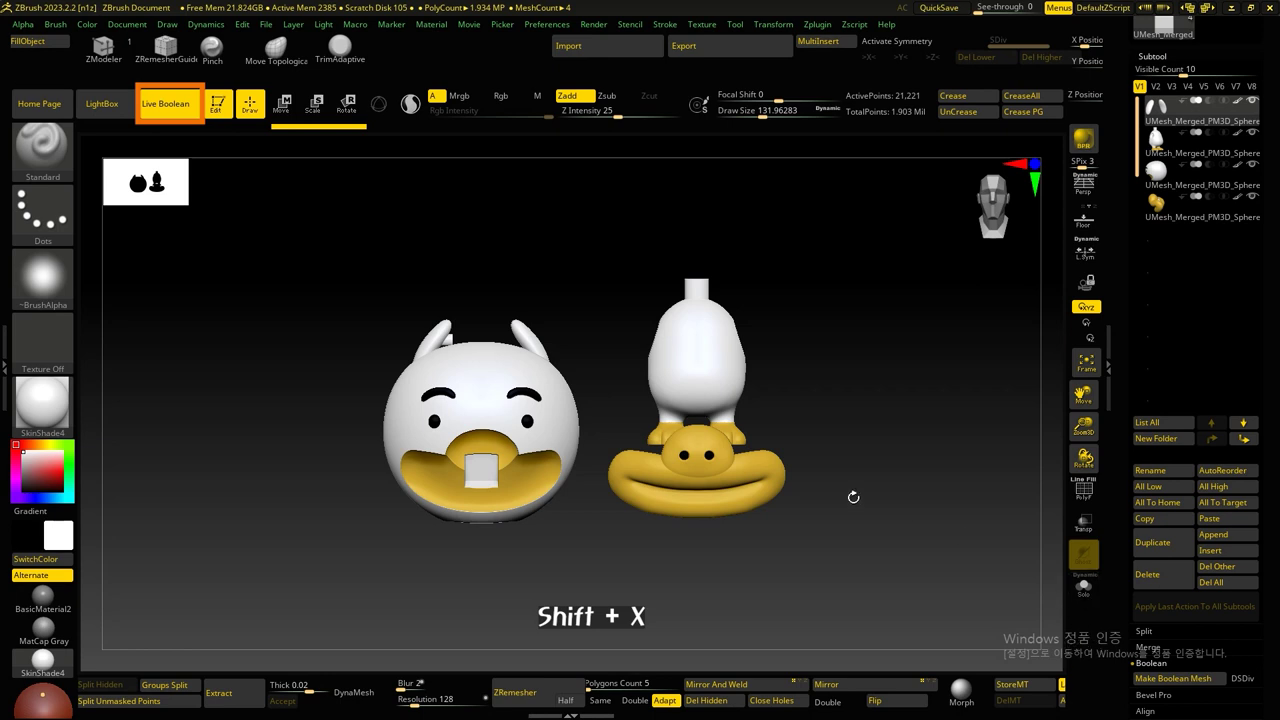
pyautogui.moveTo(895, 441); pyautogui.dragTo(896, 453)
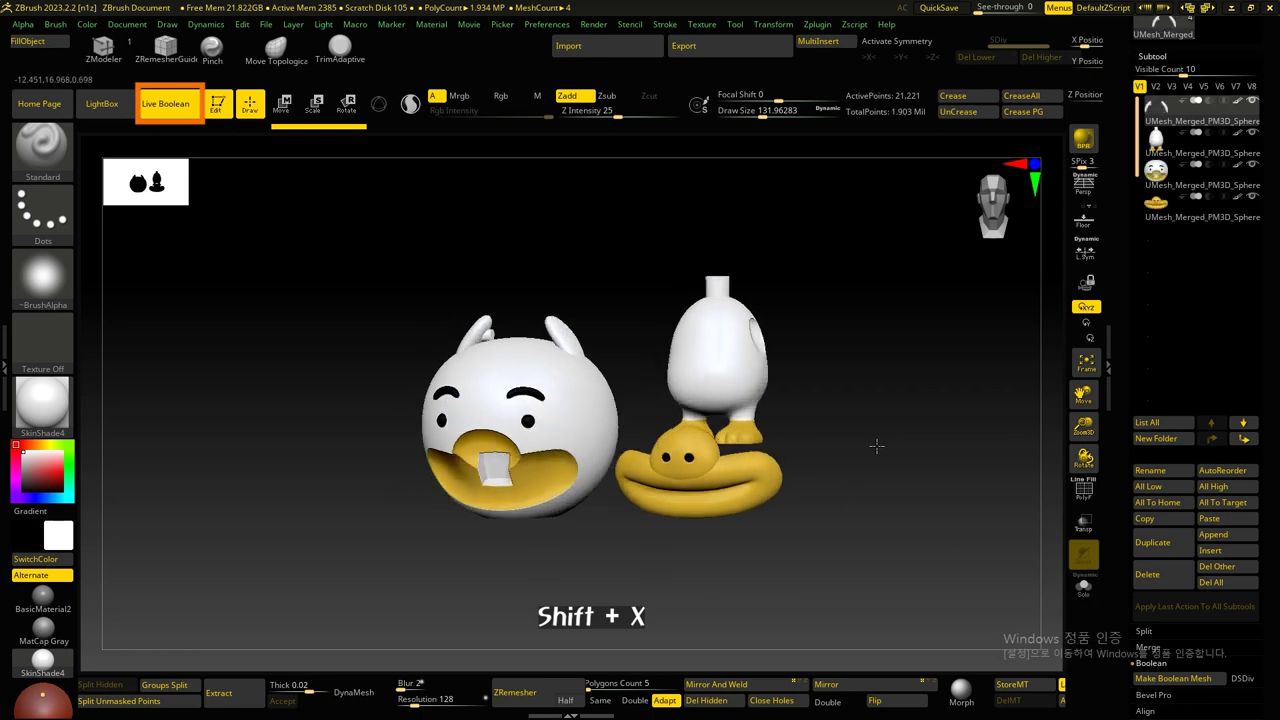
pyautogui.moveTo(557, 263); pyautogui.dragTo(704, 335)
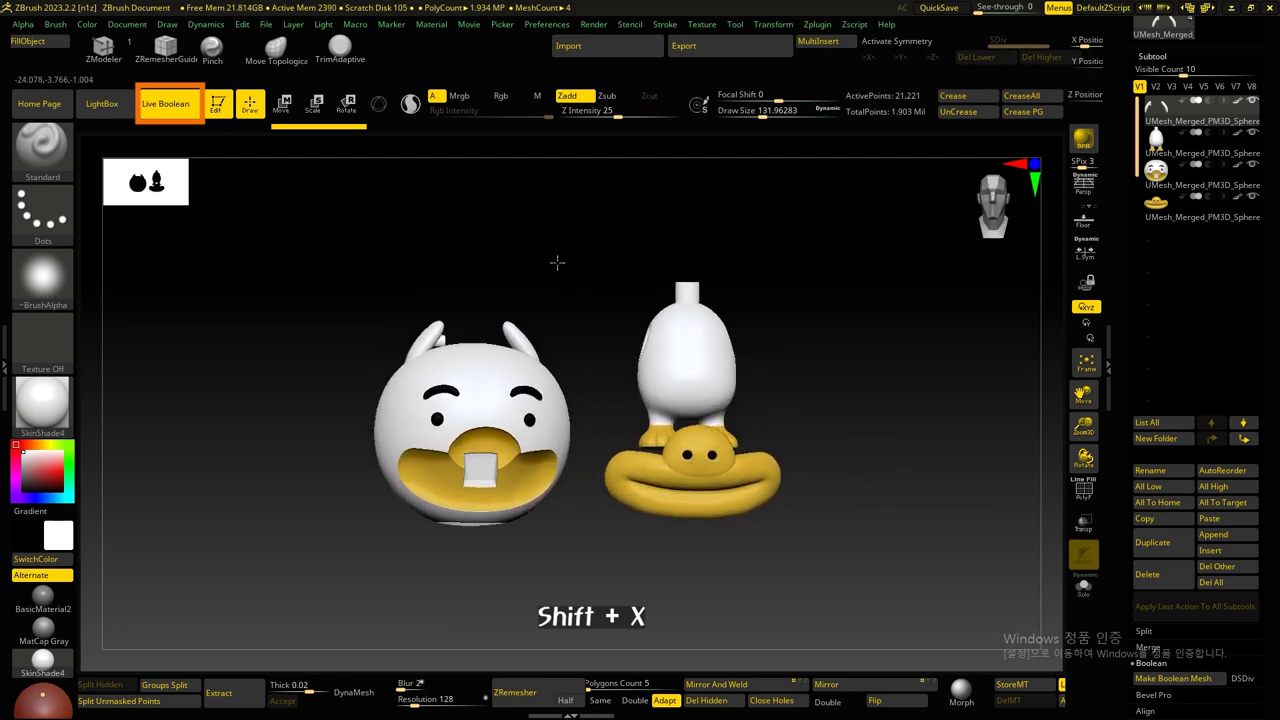
pyautogui.moveTo(767, 420)
pyautogui.mouseDown()
pyautogui.moveTo(862, 552)
pyautogui.moveTo(890, 466)
pyautogui.moveTo(863, 468)
pyautogui.mouseUp()
pyautogui.moveTo(469, 275)
pyautogui.mouseDown()
pyautogui.moveTo(500, 315)
pyautogui.moveTo(580, 317)
pyautogui.mouseUp()
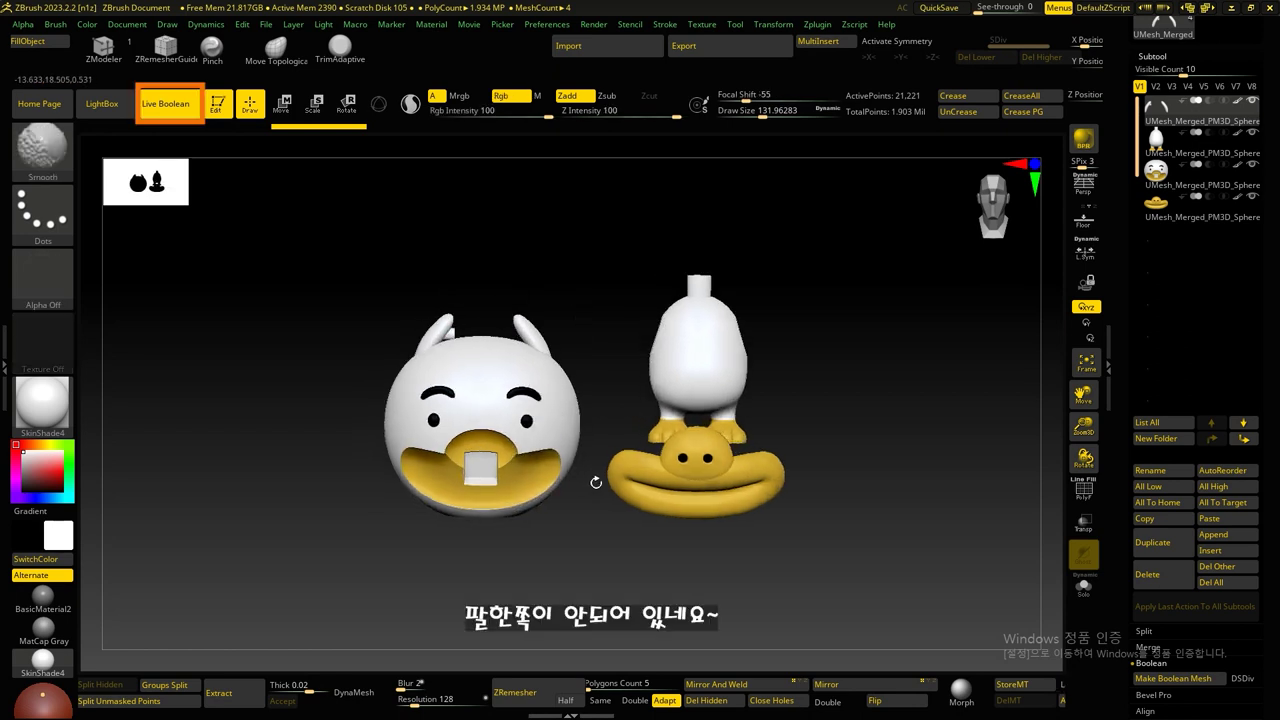
pyautogui.moveTo(599, 482)
pyautogui.mouseDown()
pyautogui.moveTo(800, 452)
pyautogui.moveTo(766, 449)
pyautogui.mouseUp()
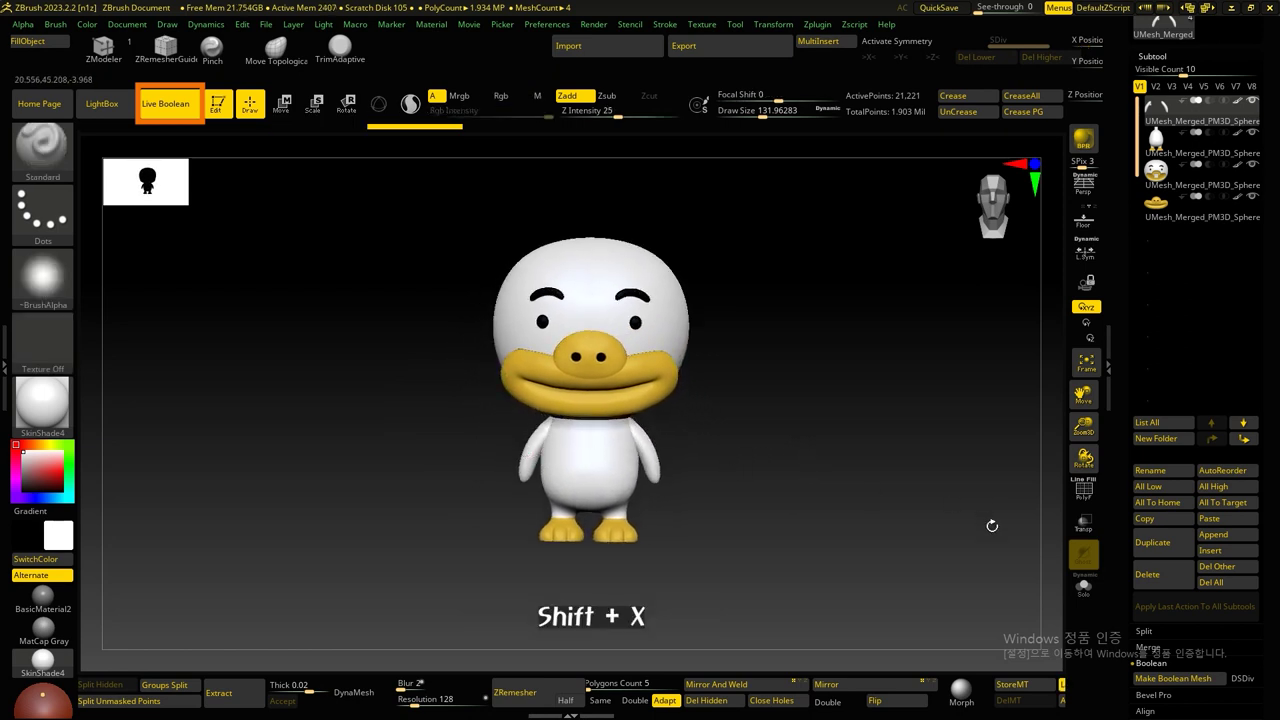
# Step: Solo the arm to check the mirrored arms, then show the whole duck again
pyautogui.click(1082, 590)
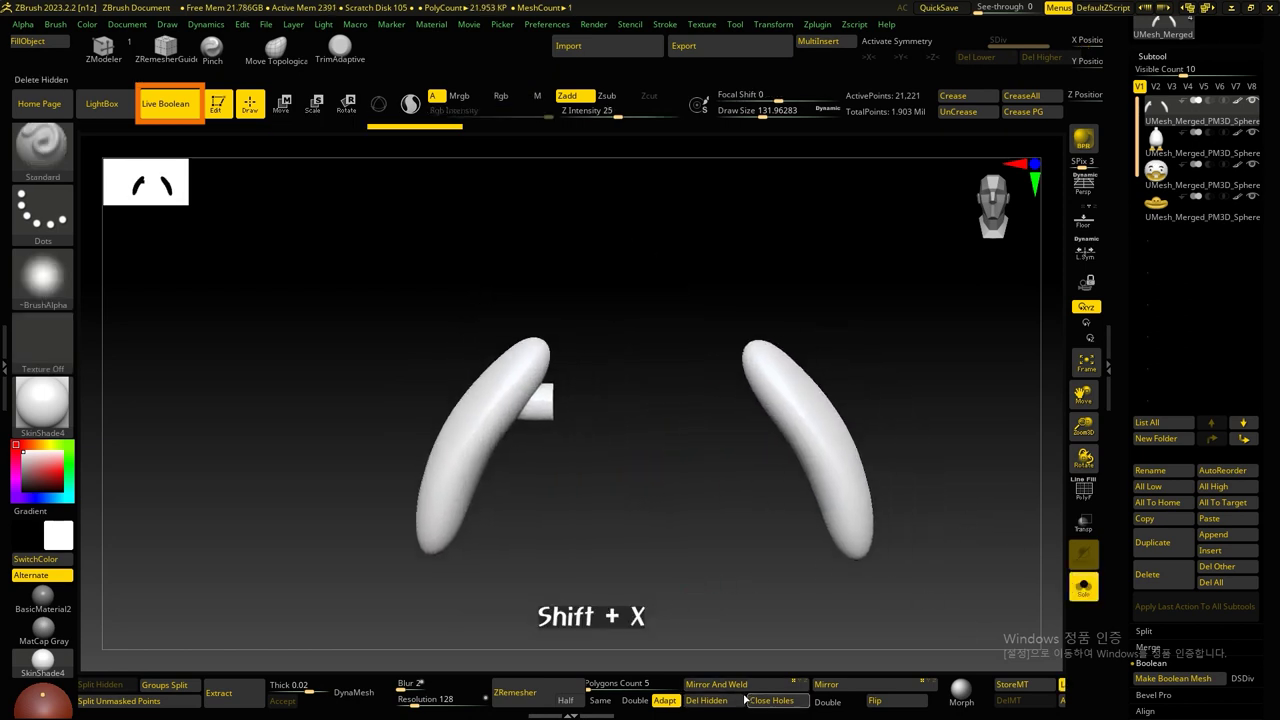
pyautogui.moveTo(786, 466)
pyautogui.keyDown('shift'); pyautogui.mouseDown()
pyautogui.moveTo(771, 586)
pyautogui.moveTo(554, 420)
pyautogui.mouseUp(); pyautogui.keyUp('shift')
pyautogui.click(1083, 588)
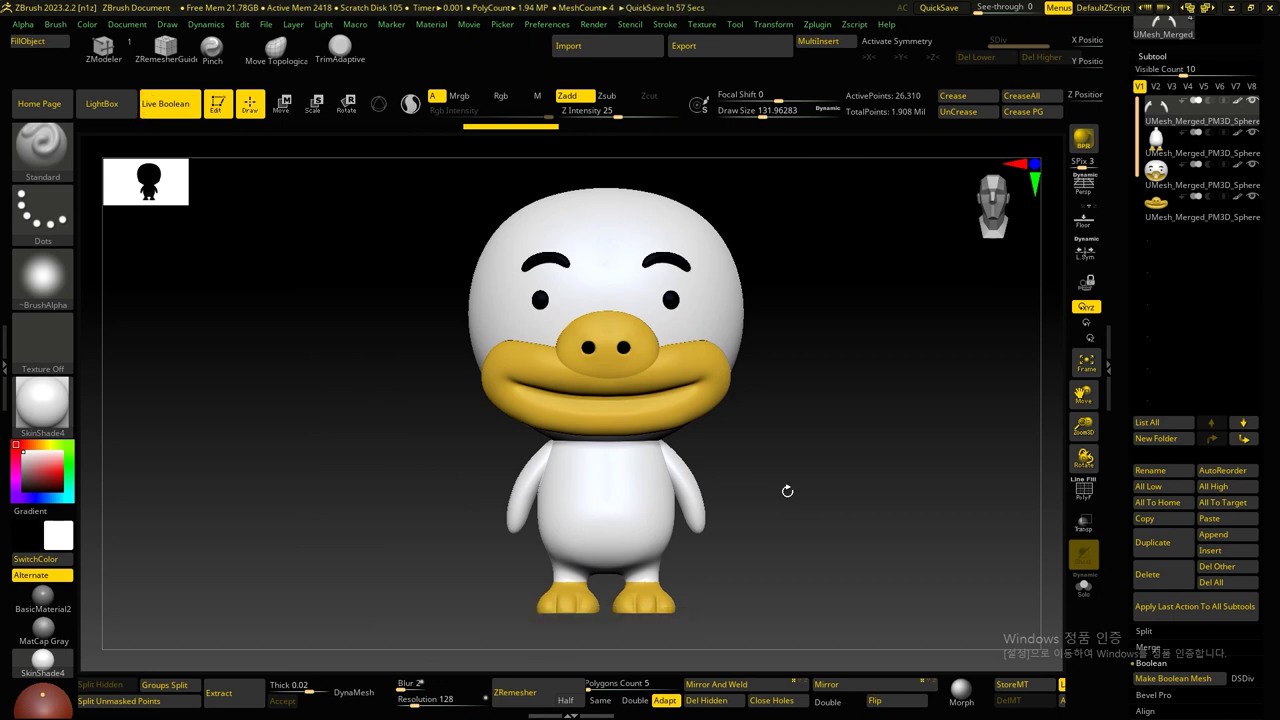
pyautogui.click(1156, 186)
pyautogui.click(1156, 120)
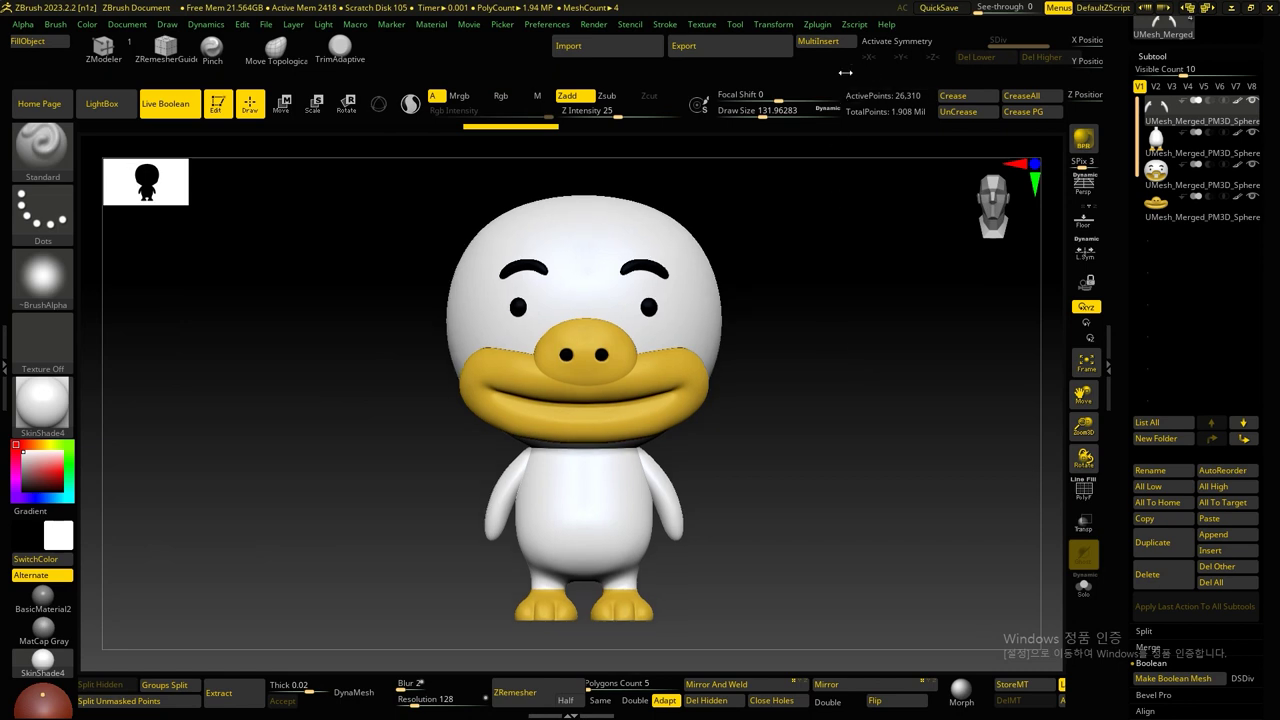
pyautogui.click(818, 24)
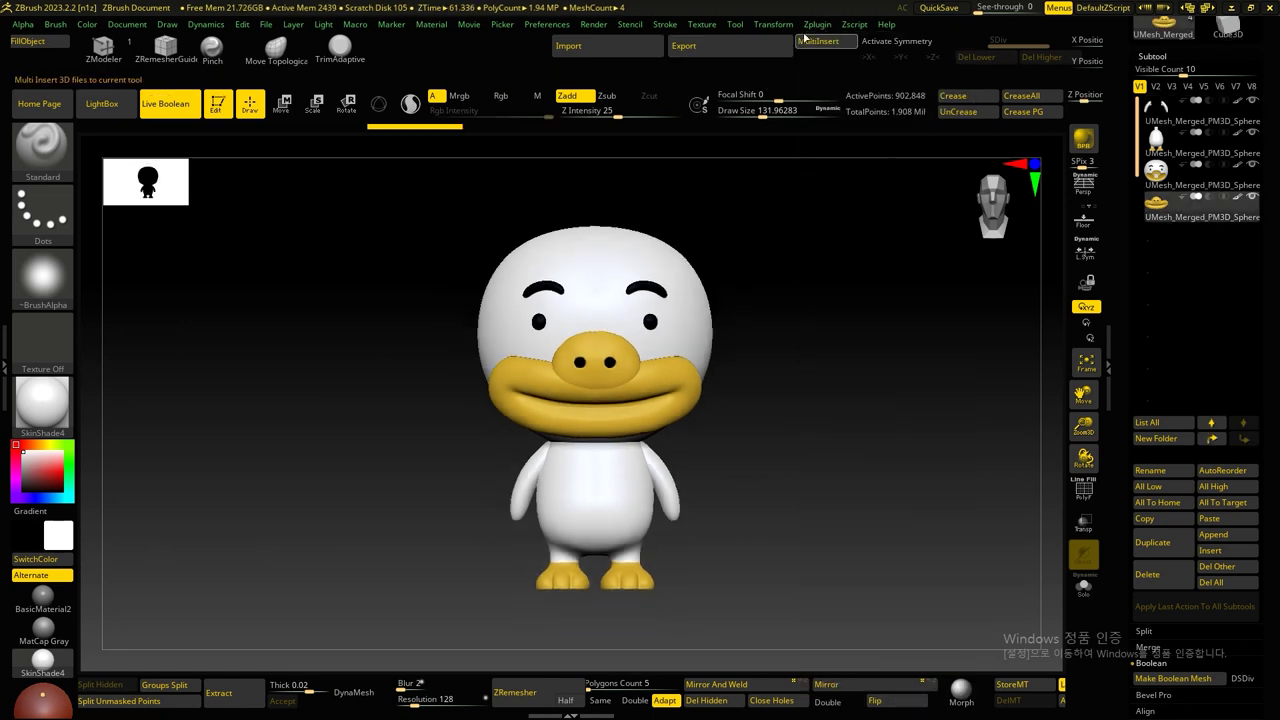
# Step: Add a Scale Master bounding box around the duck and make it see-through
pyautogui.click(816, 24)
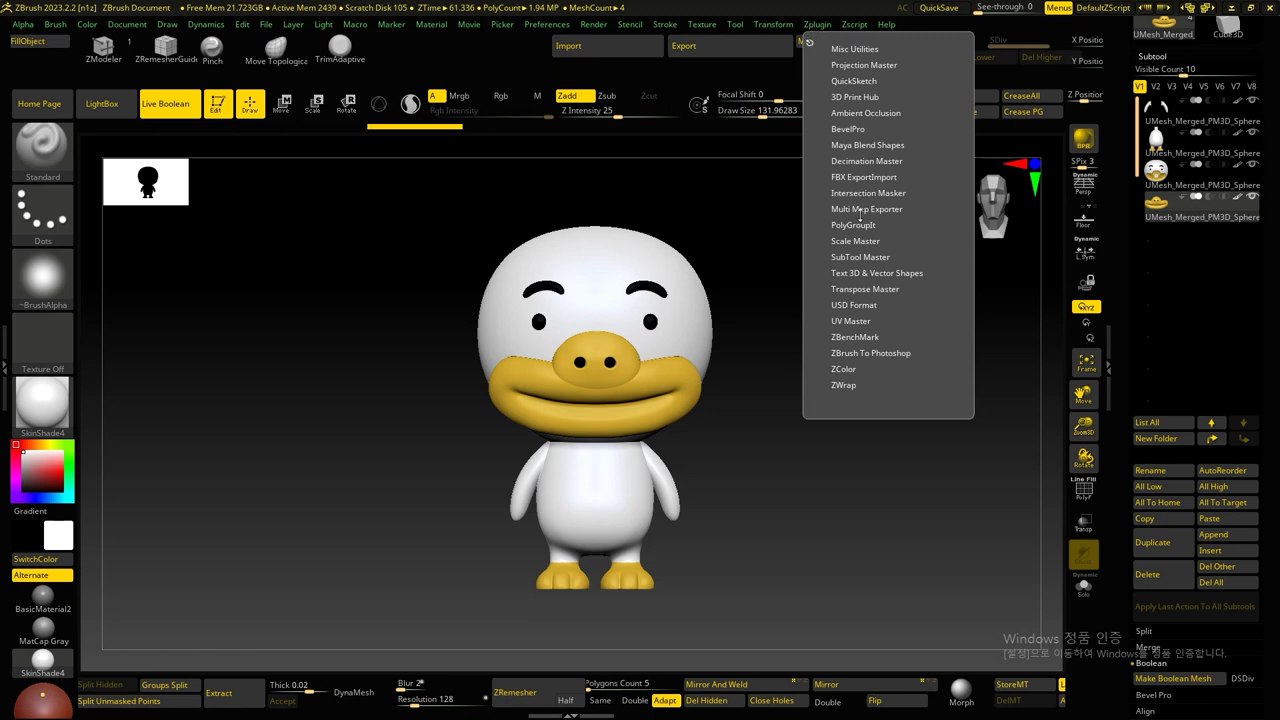
pyautogui.click(858, 241)
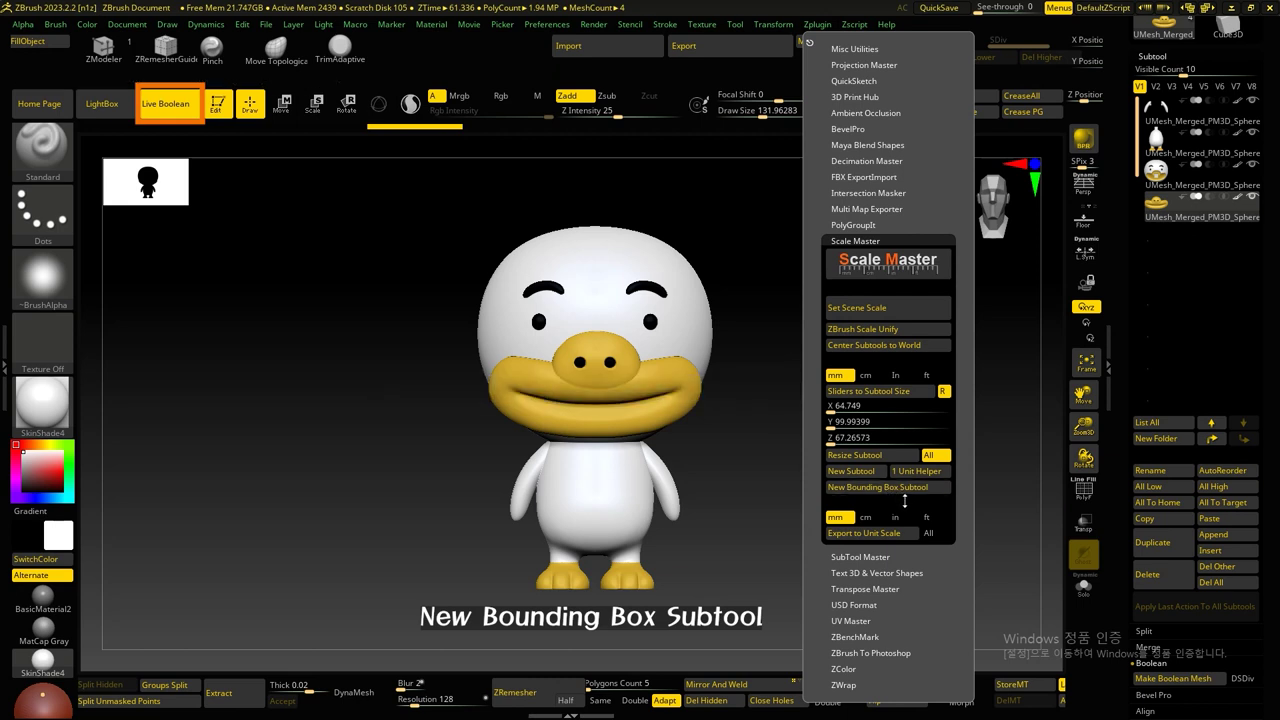
pyautogui.click(905, 495)
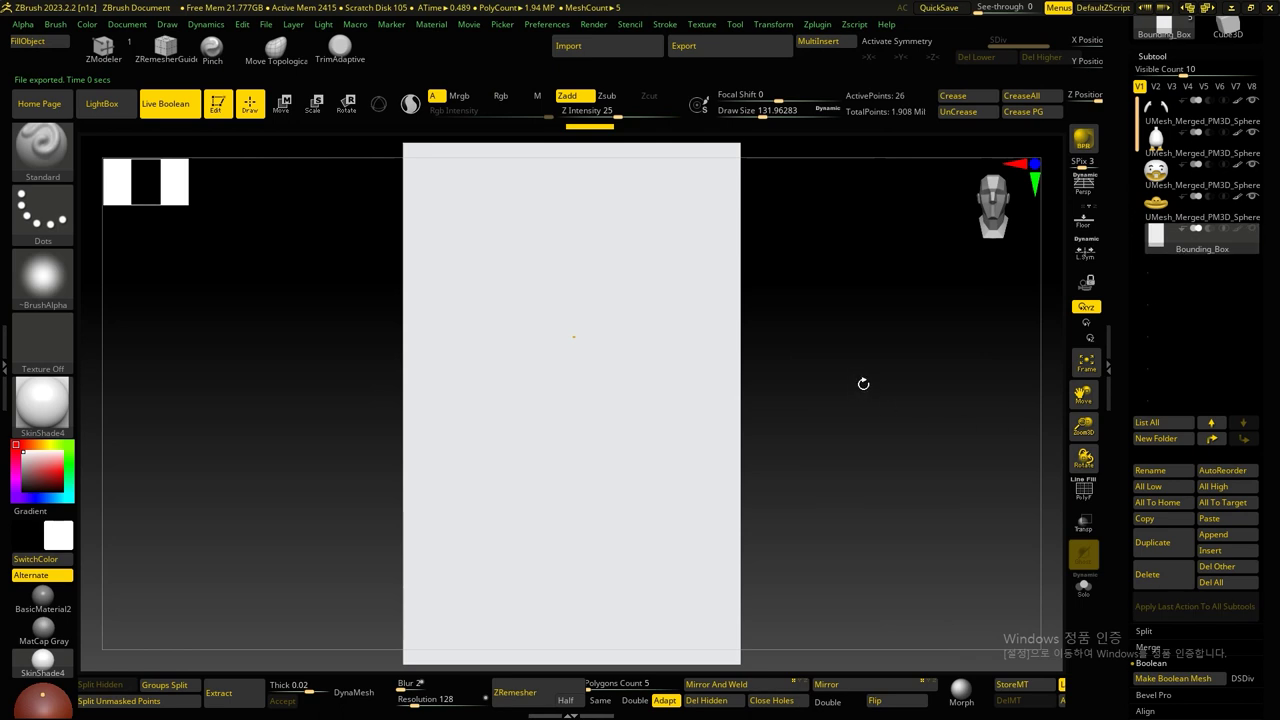
pyautogui.scroll(-3, 849, 380)
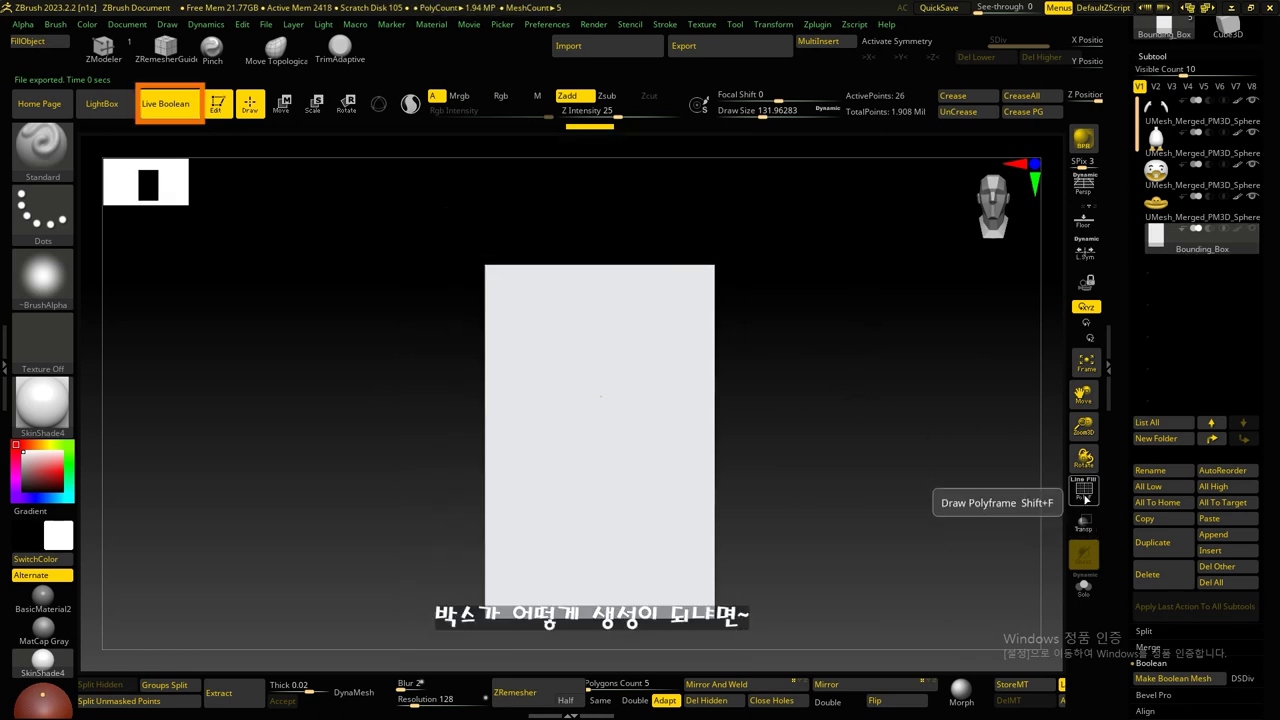
pyautogui.click(1088, 525)
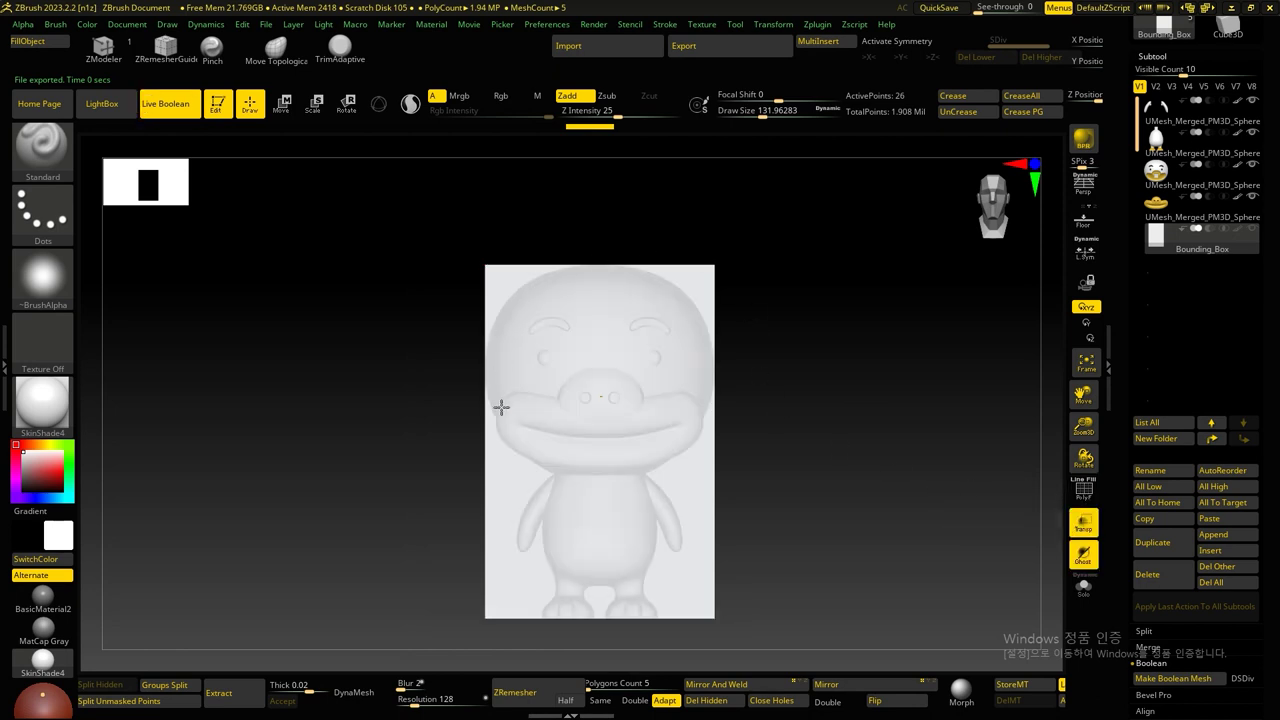
pyautogui.moveTo(800, 357); pyautogui.dragTo(799, 381)
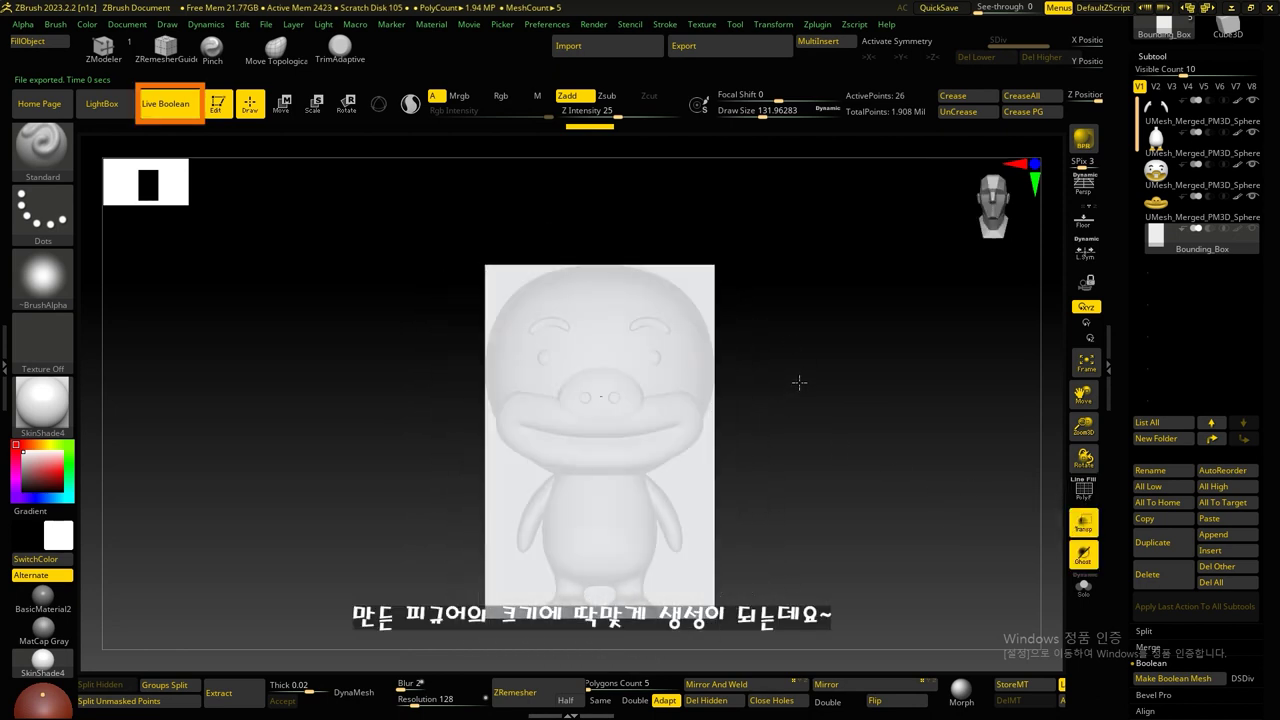
# Step: Collapse the Scale Master options and bring up the plugins list again
pyautogui.click(816, 25)
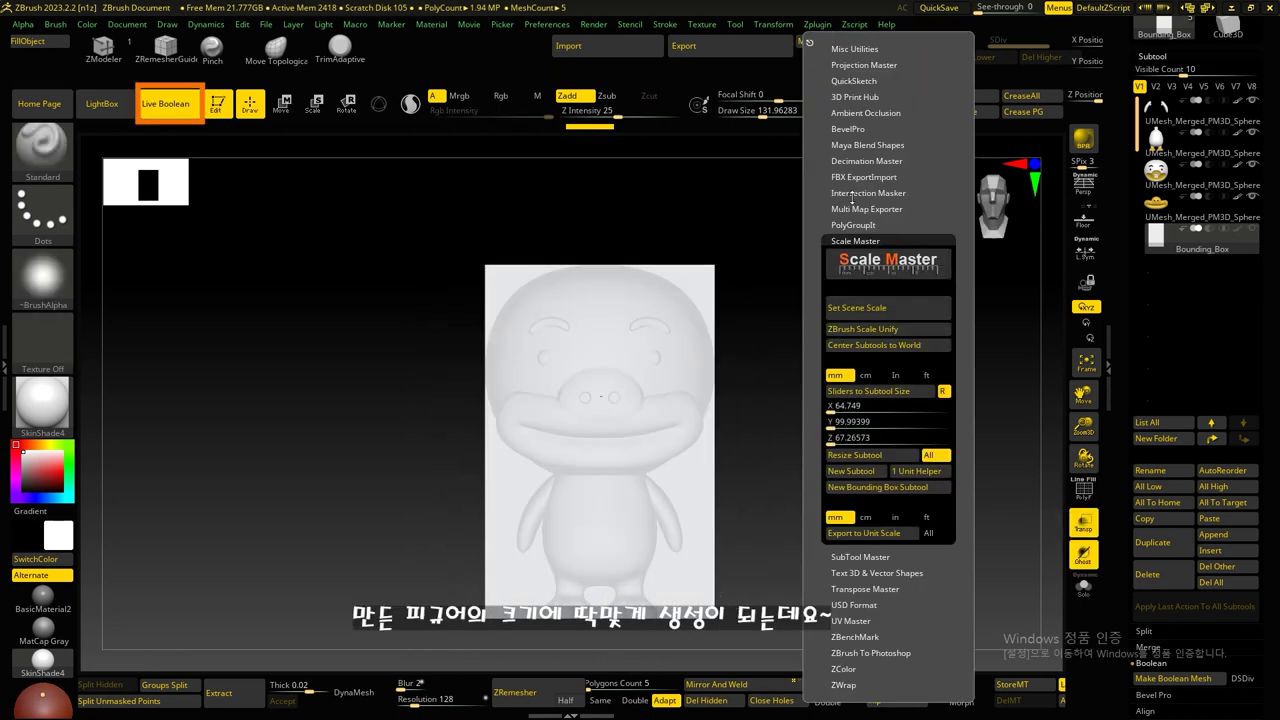
pyautogui.click(848, 241)
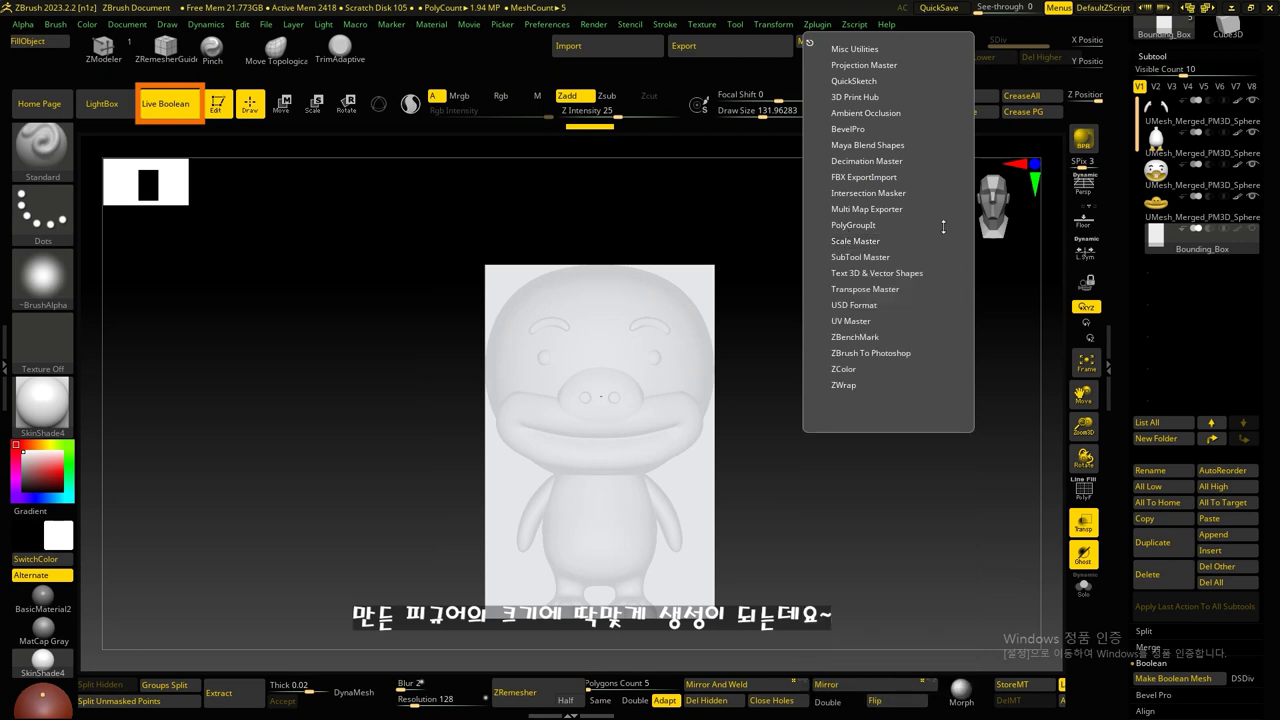
pyautogui.click(816, 25)
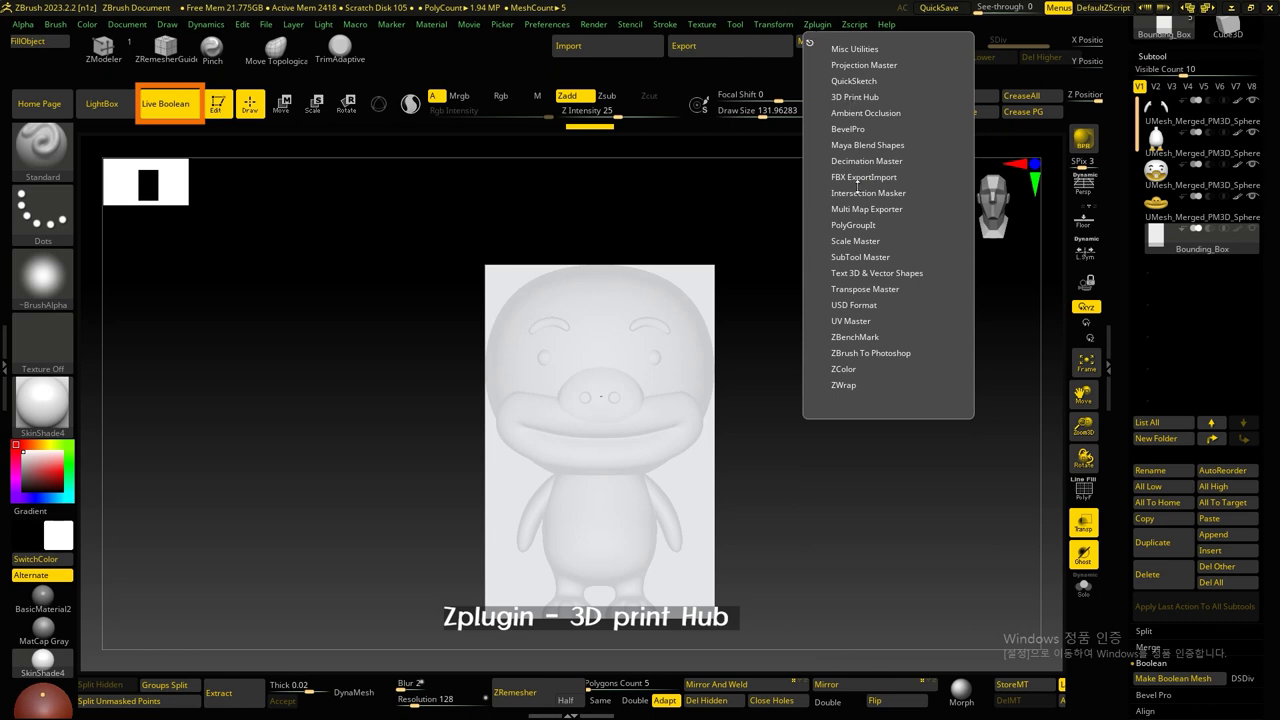
# Step: Set the 3D Print Hub size to 64.75 × 99.99 × 67.27 mm from the bounding box, then select the box for removal
pyautogui.click(834, 97)
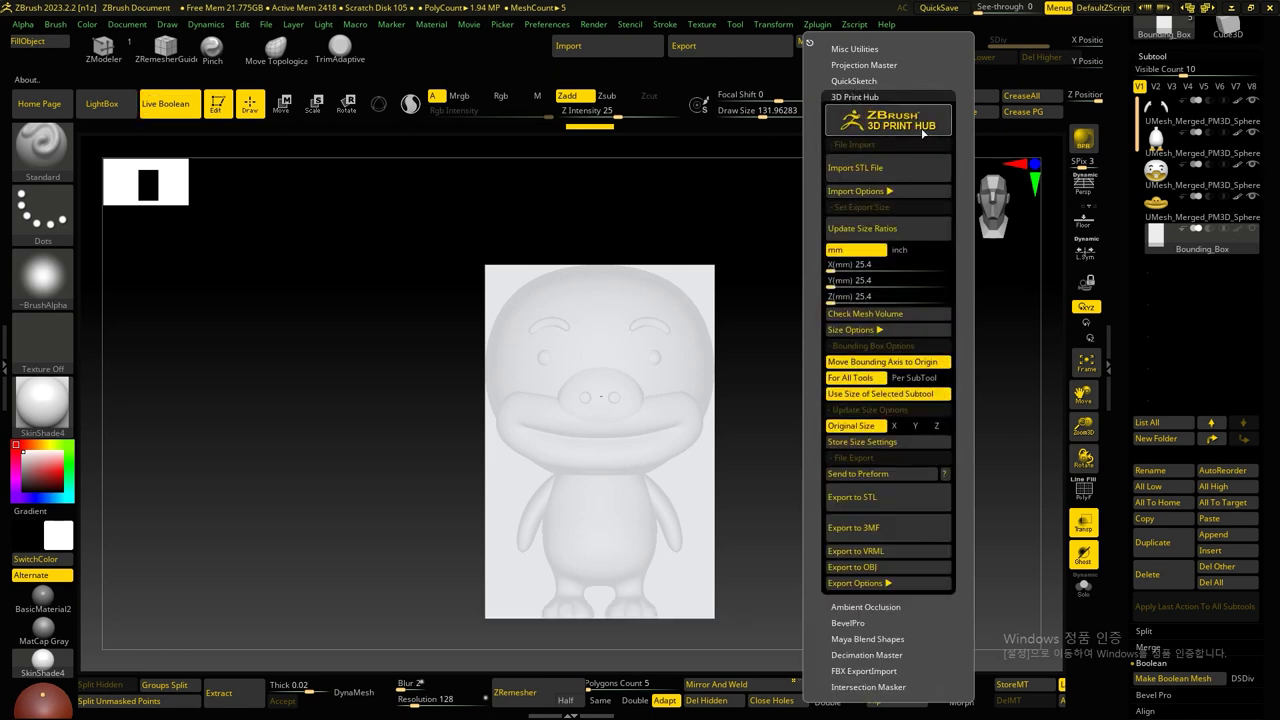
pyautogui.click(845, 242)
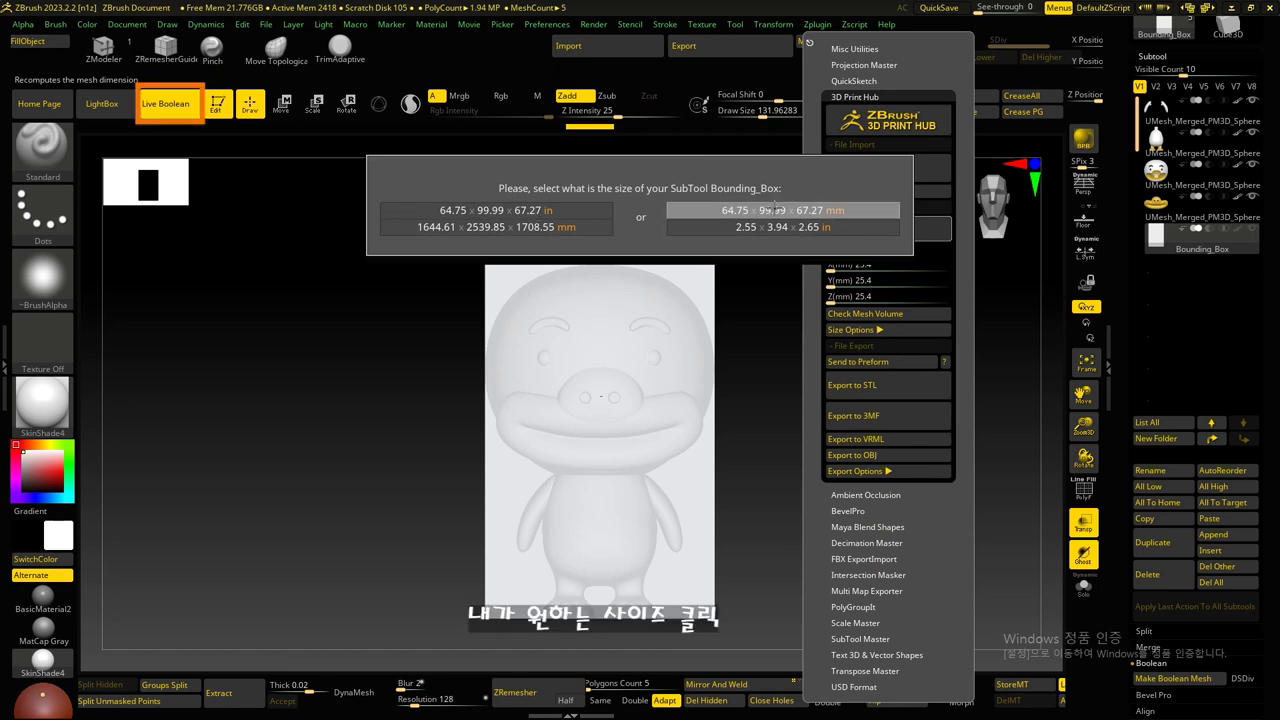
pyautogui.click(777, 209)
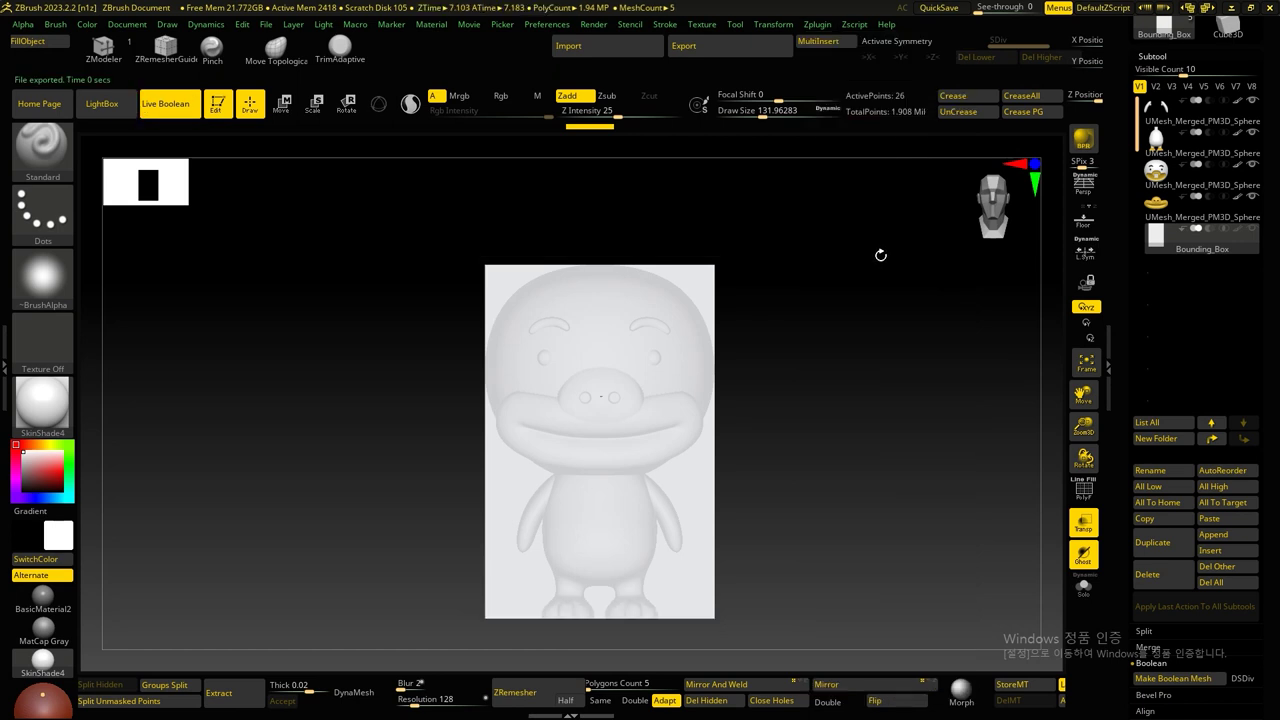
pyautogui.click(1167, 586)
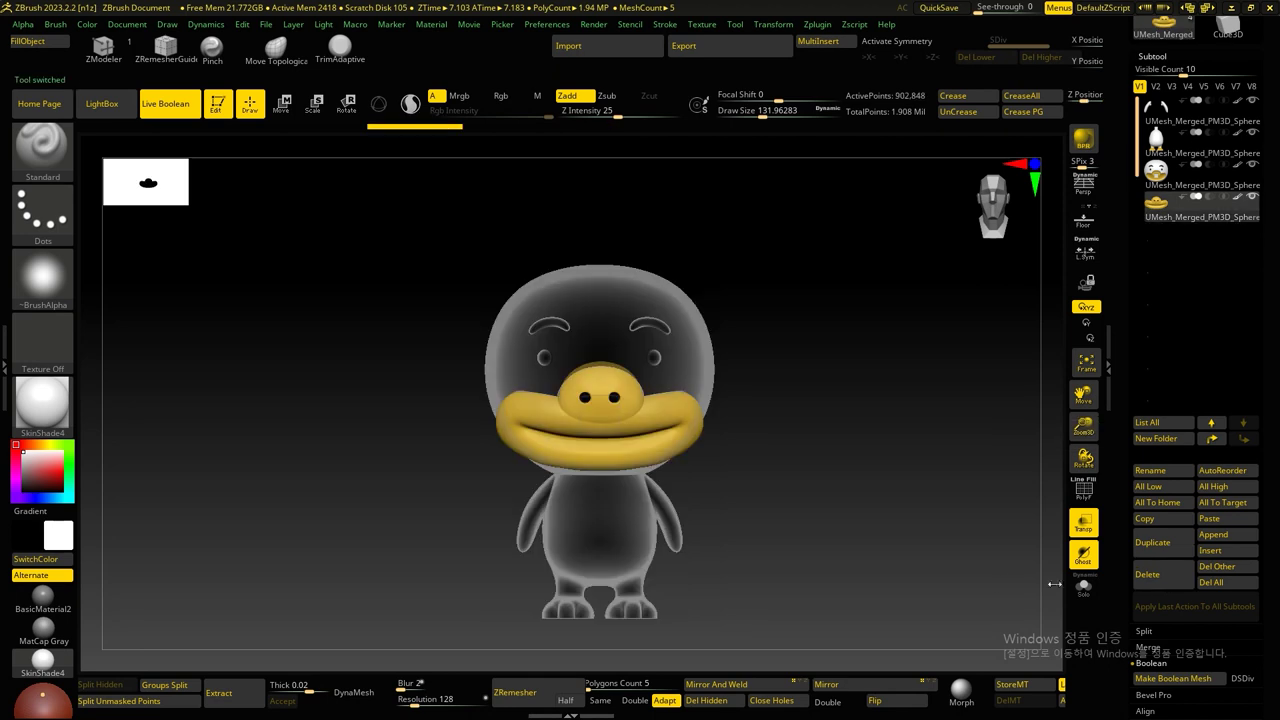
# Step: Turn off see-through display on the duck and open the 3D Print Hub panel
pyautogui.click(1083, 522)
pyautogui.click(815, 25)
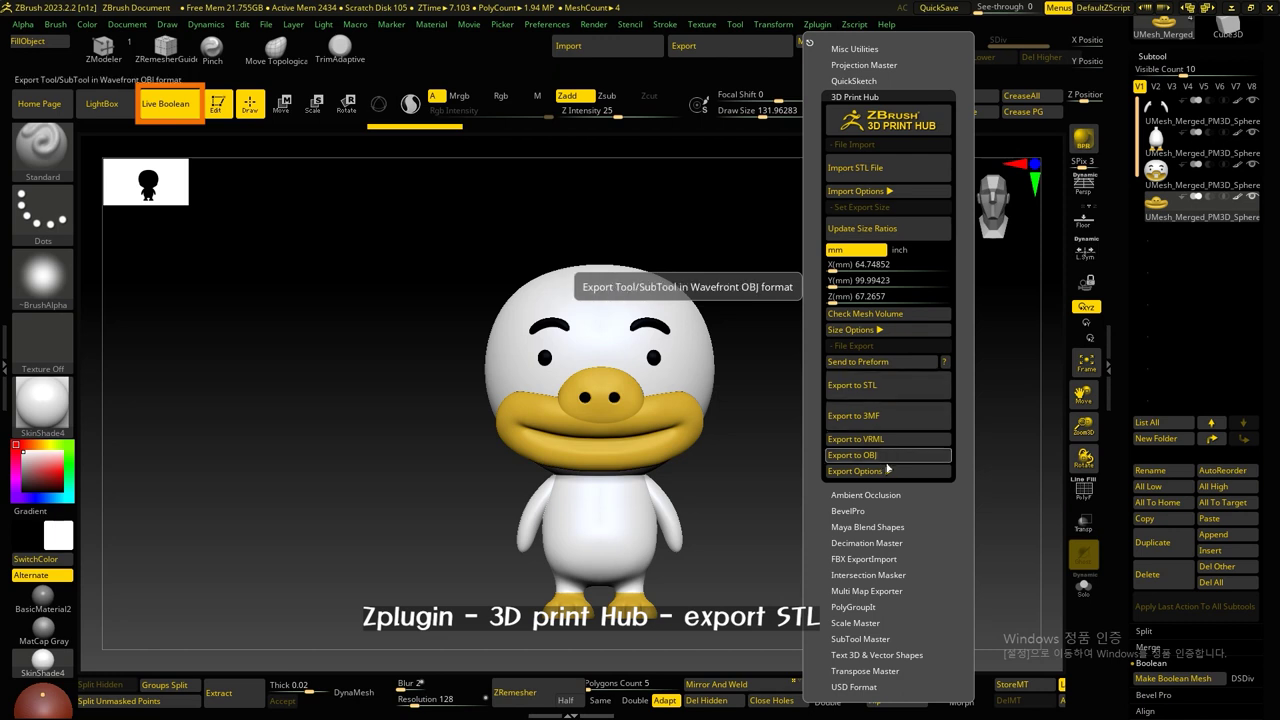
# Step: Show the STL export options, export the subtools to STL, and begin renaming the first subtool
pyautogui.click(856, 471)
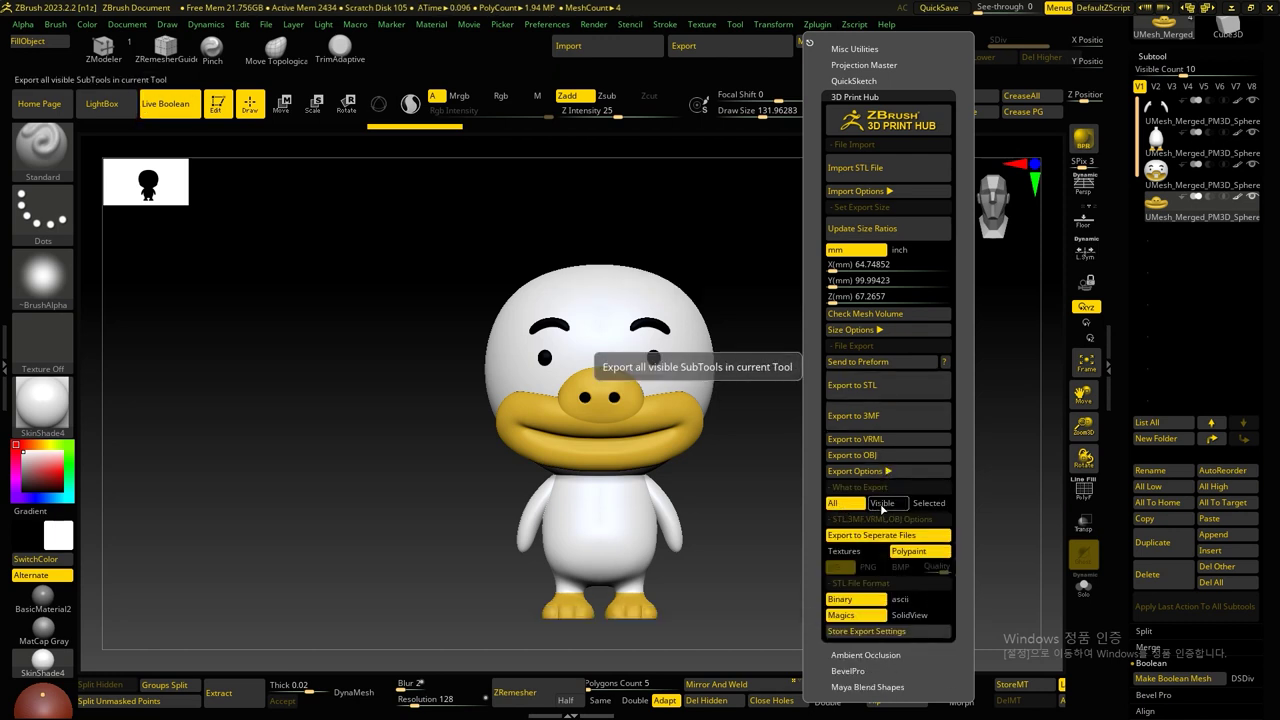
pyautogui.click(815, 25)
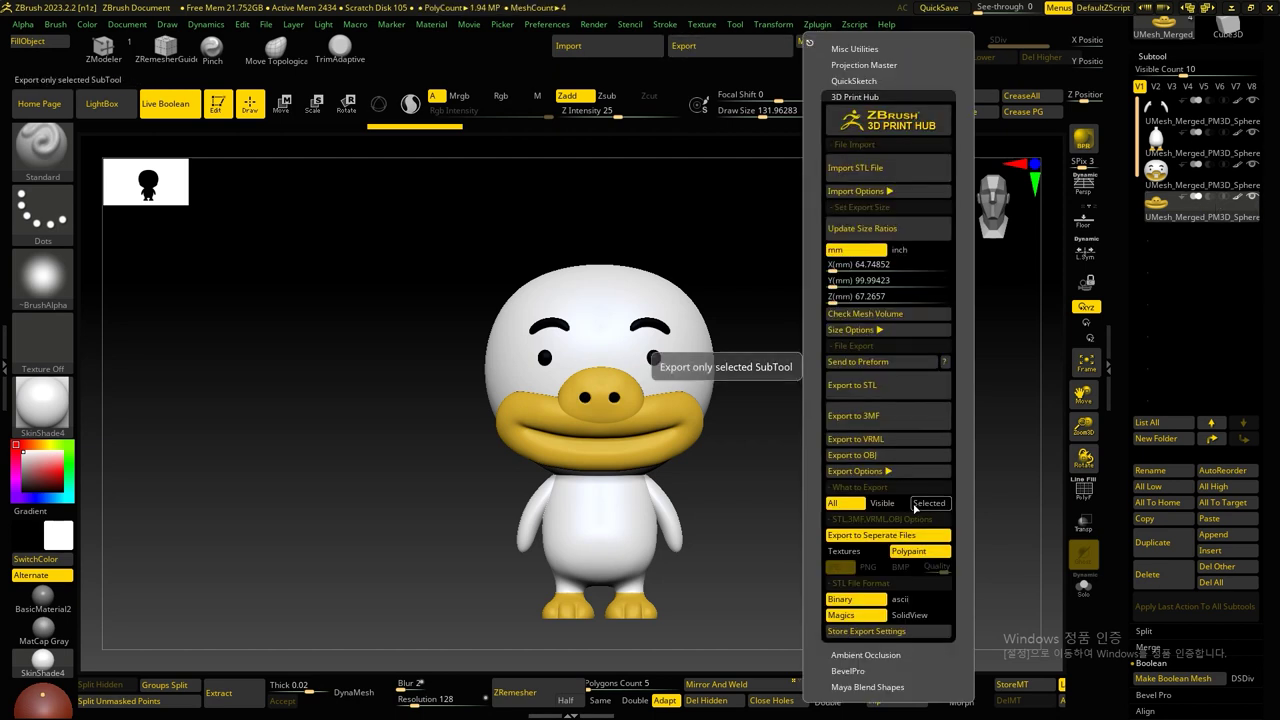
pyautogui.click(877, 393)
pyautogui.press('Return')
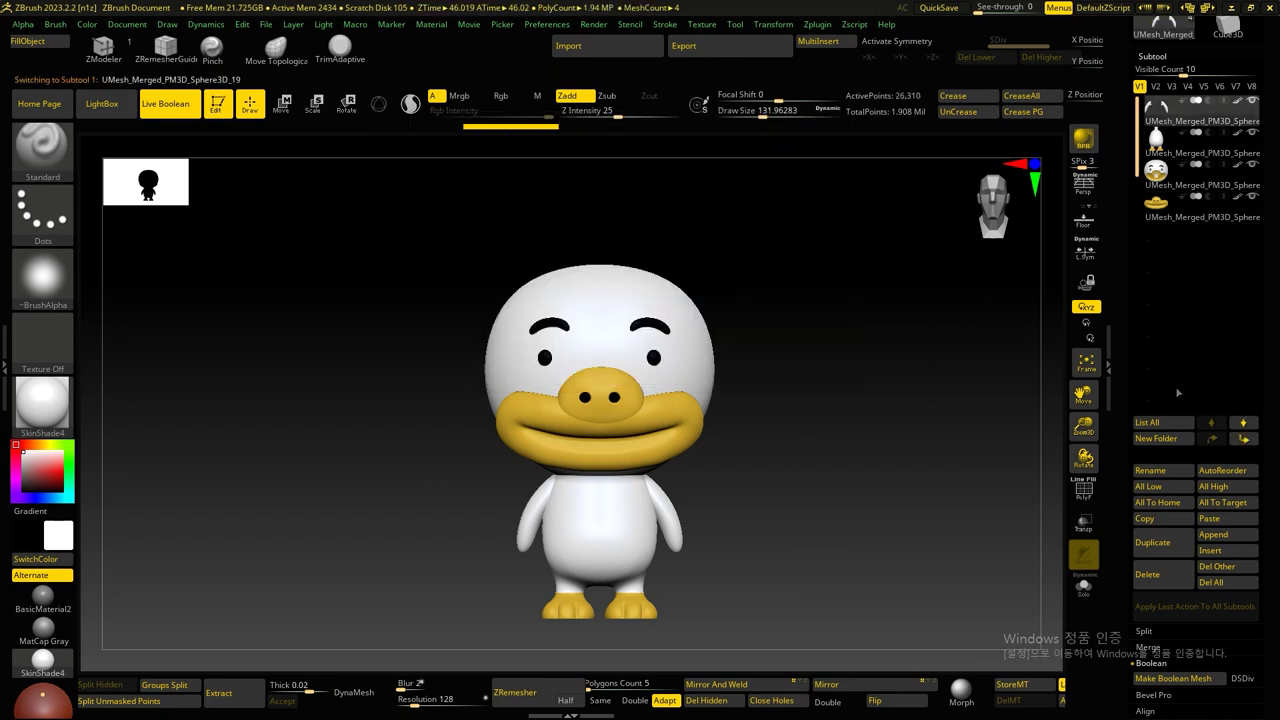
pyautogui.click(1160, 470)
# Step: Rename the first three subtools to arm, body and face
pyautogui.write('arm')
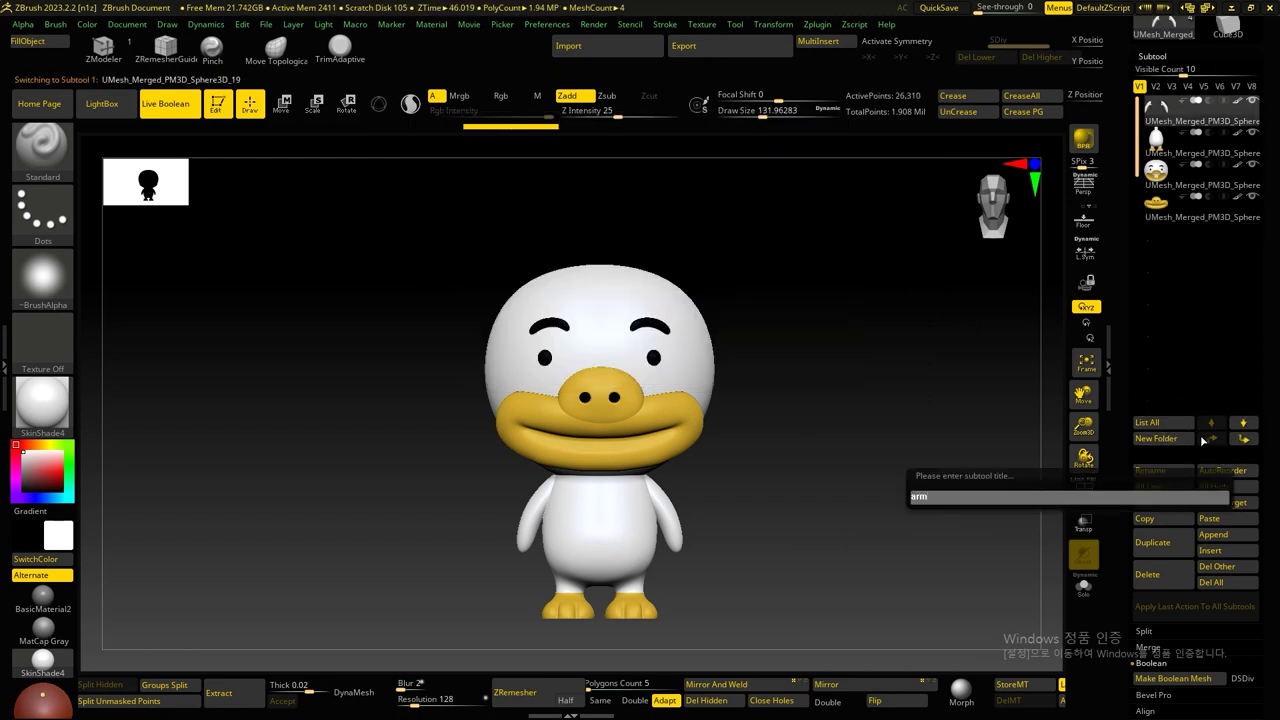
pyautogui.press('Return')
pyautogui.click(1200, 150)
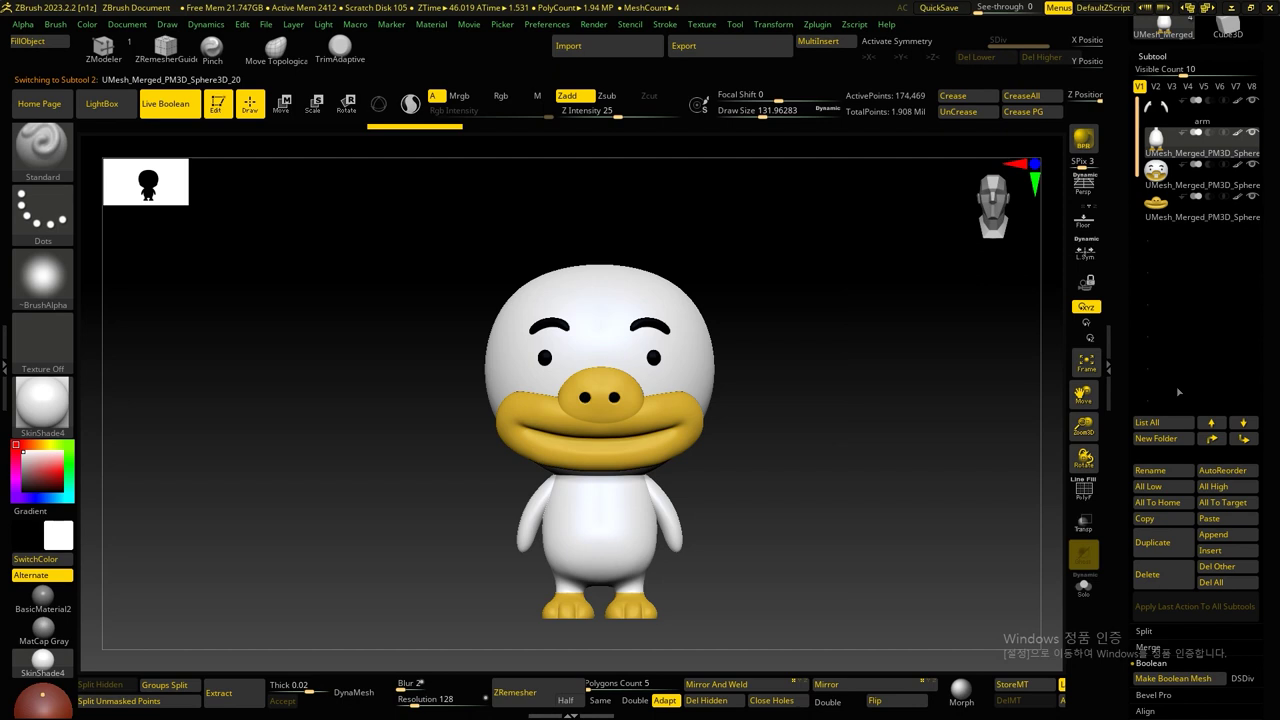
pyautogui.click(1157, 470)
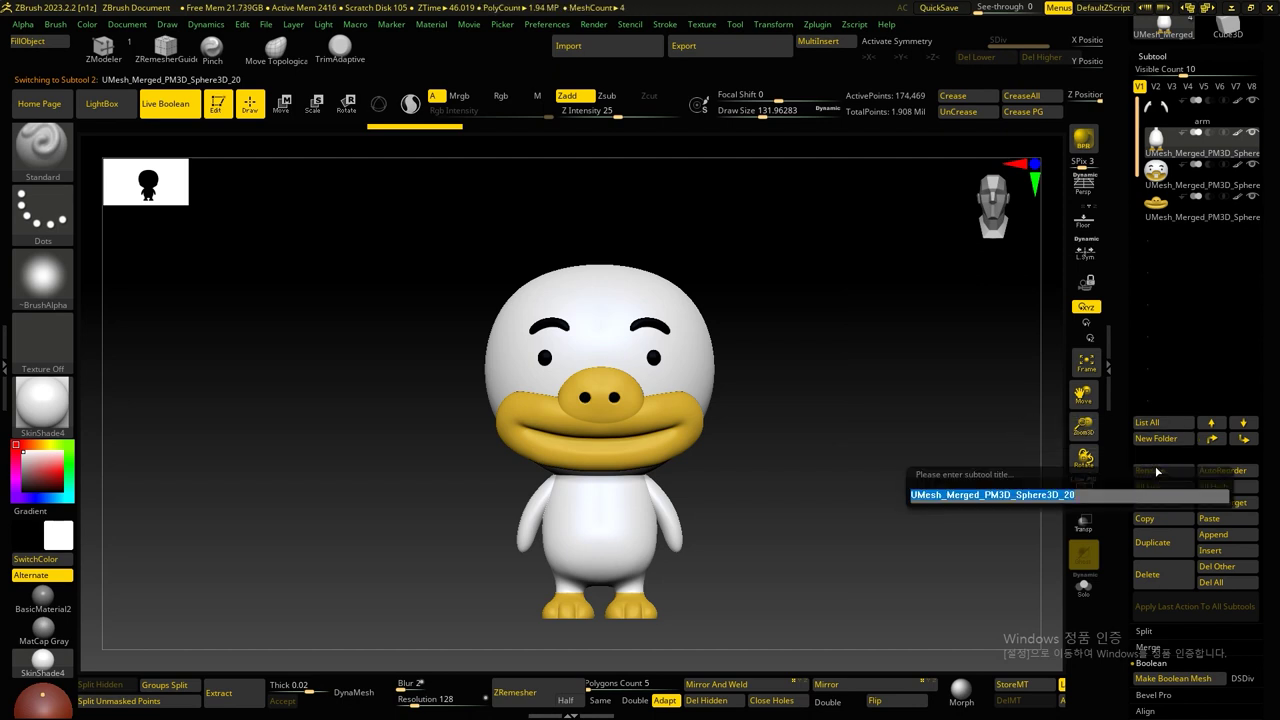
pyautogui.write('body')
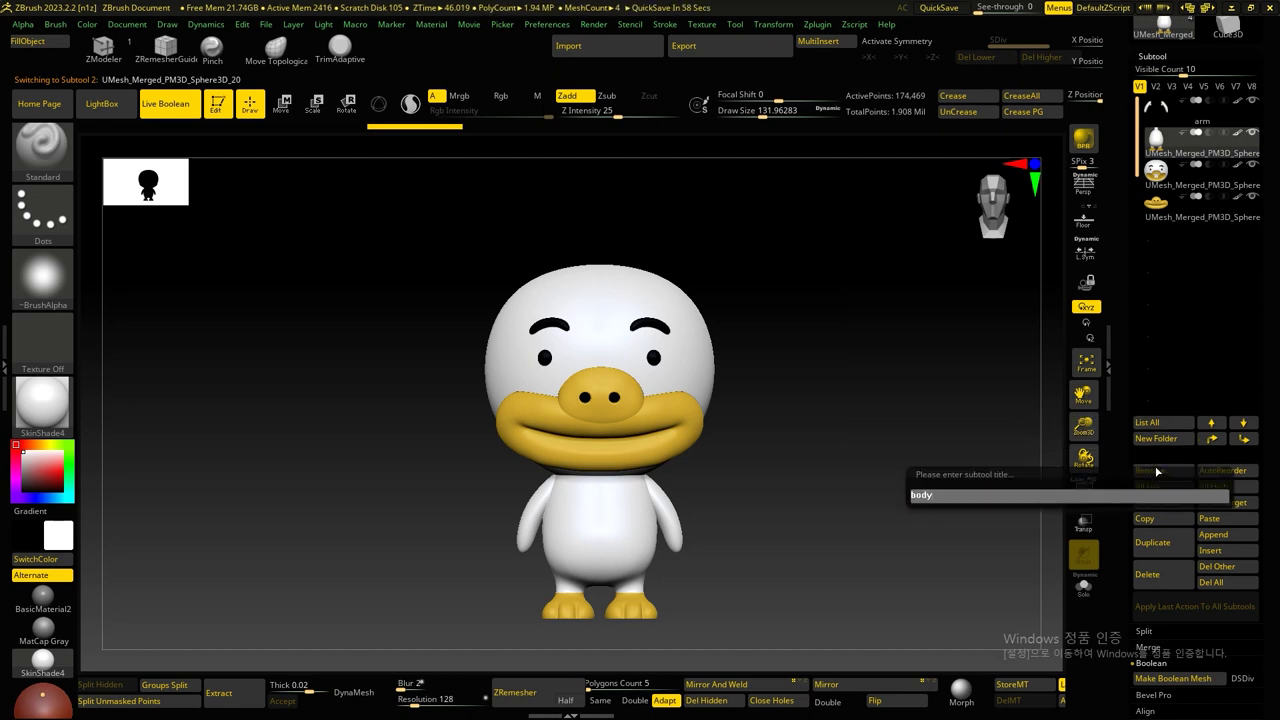
pyautogui.press('Return')
pyautogui.press('Down')
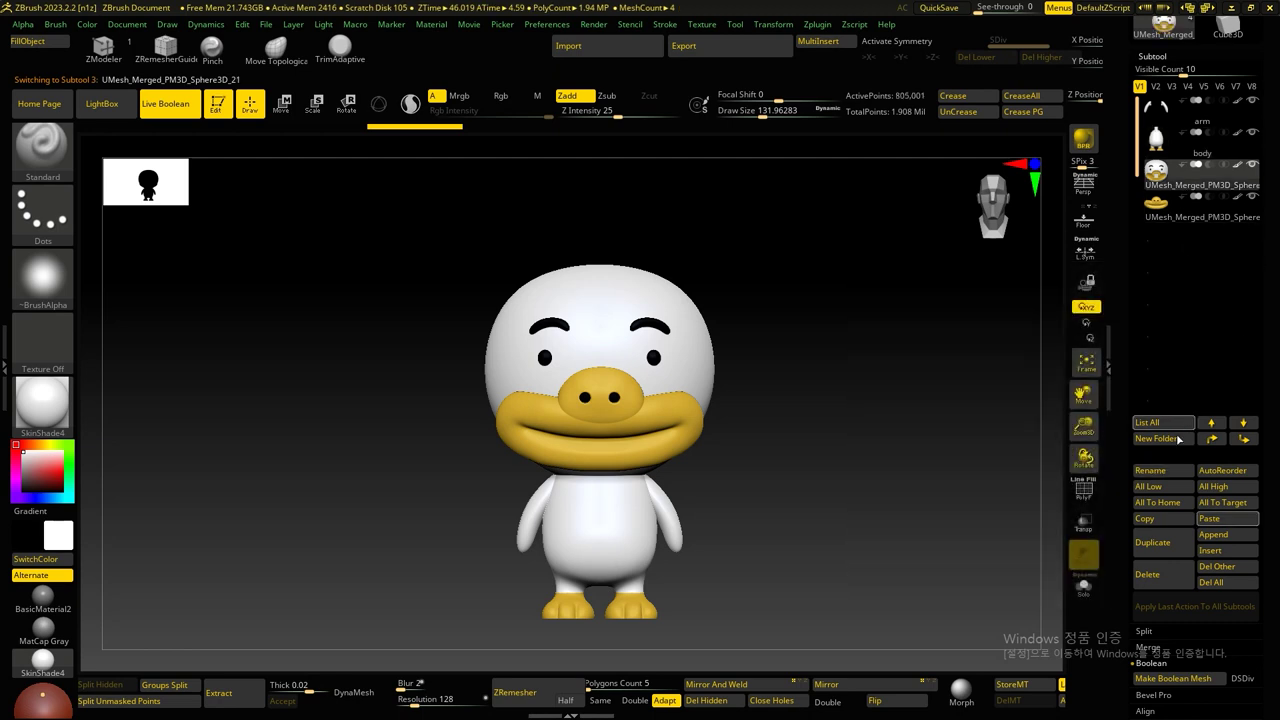
pyautogui.click(1156, 471)
pyautogui.write('fa')
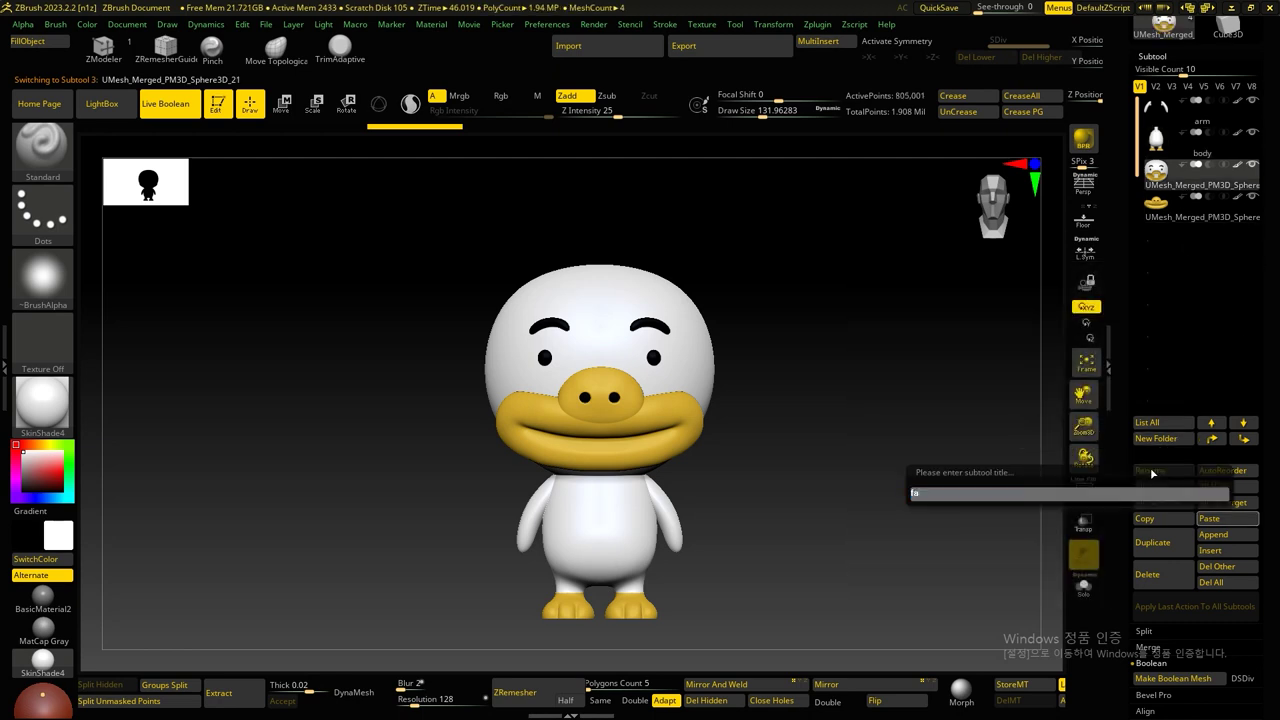
pyautogui.write('ce')
pyautogui.press('Return')
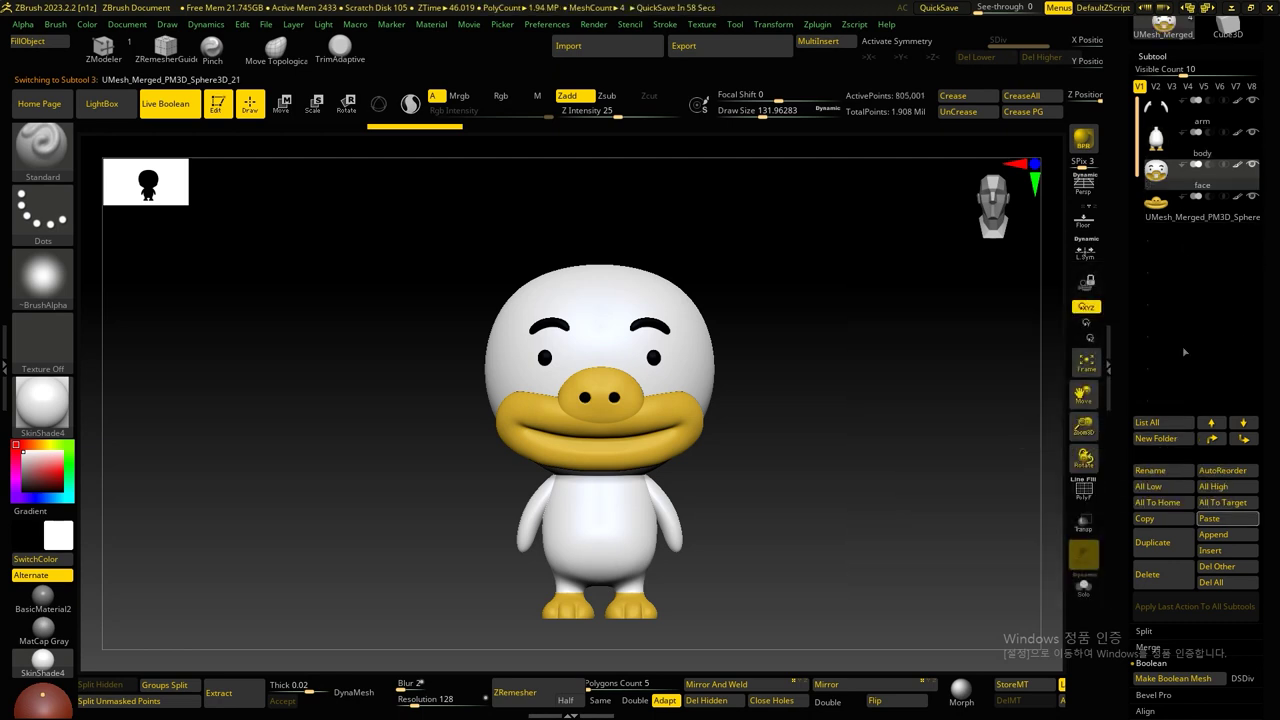
# Step: Name the fourth subtool faxe, then rename face to head and correct faxe to face
pyautogui.press('Down')
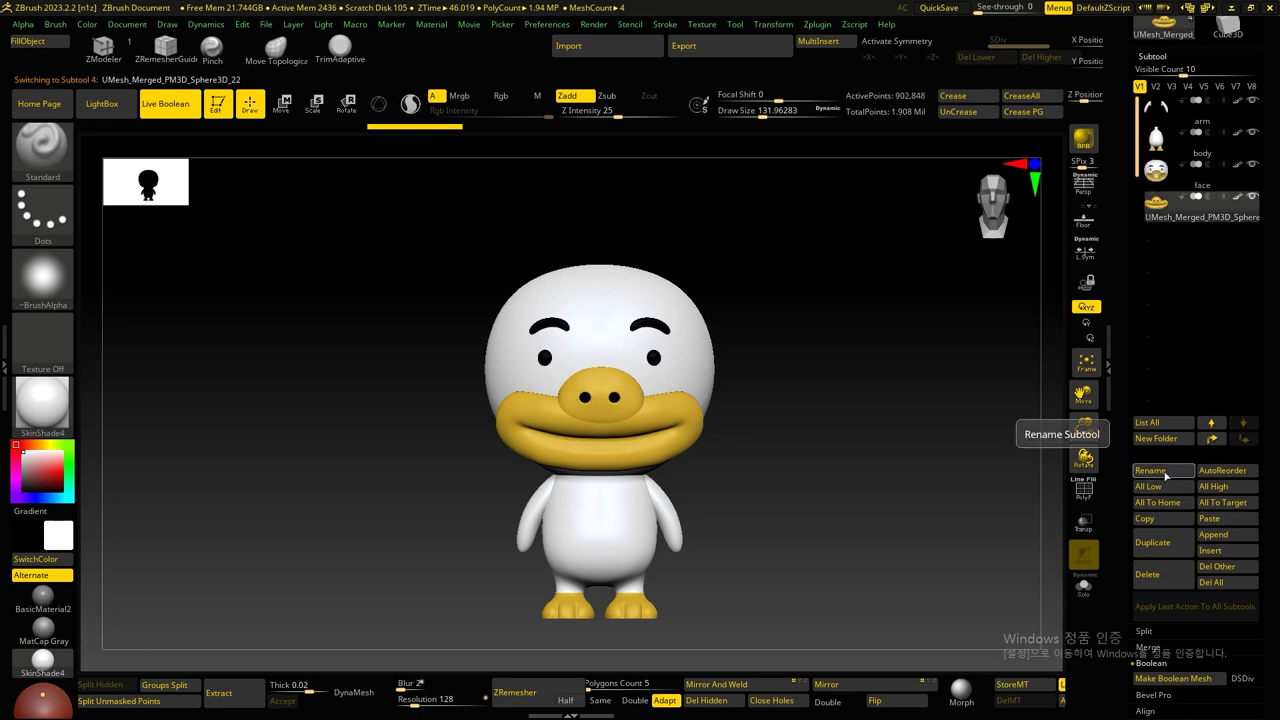
pyautogui.click(1164, 471)
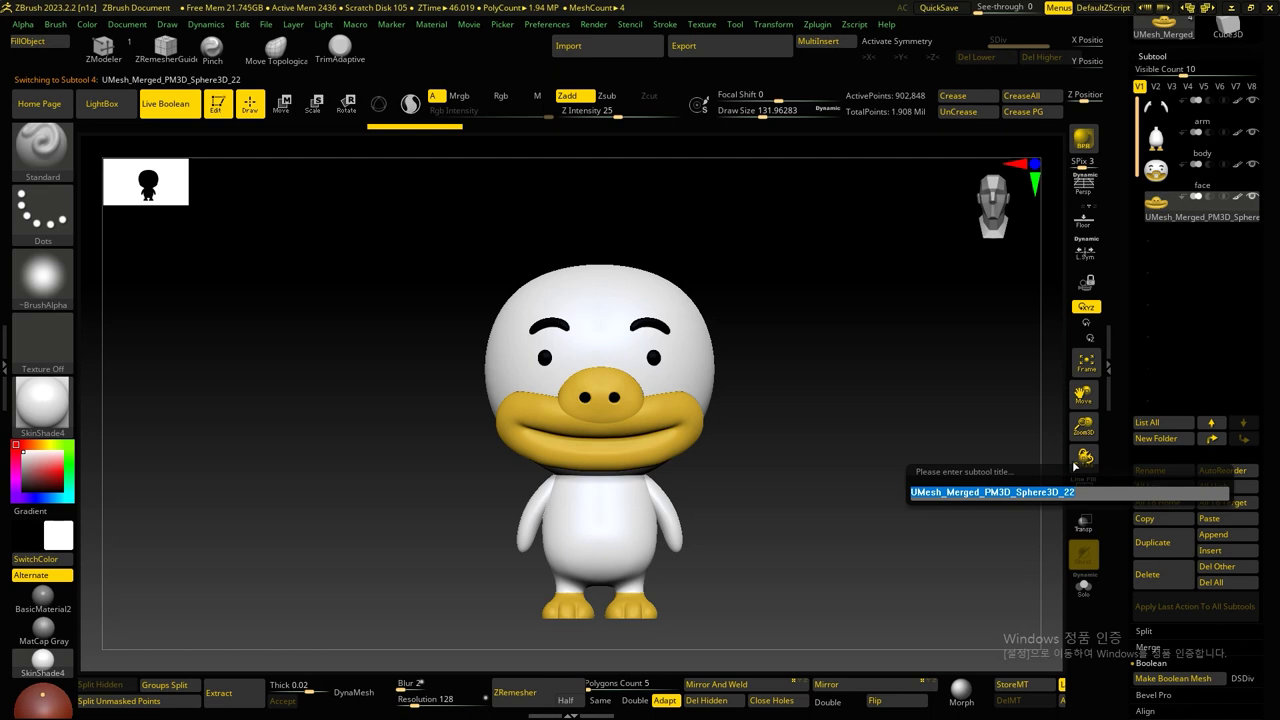
pyautogui.write('faxe')
pyautogui.press('Return')
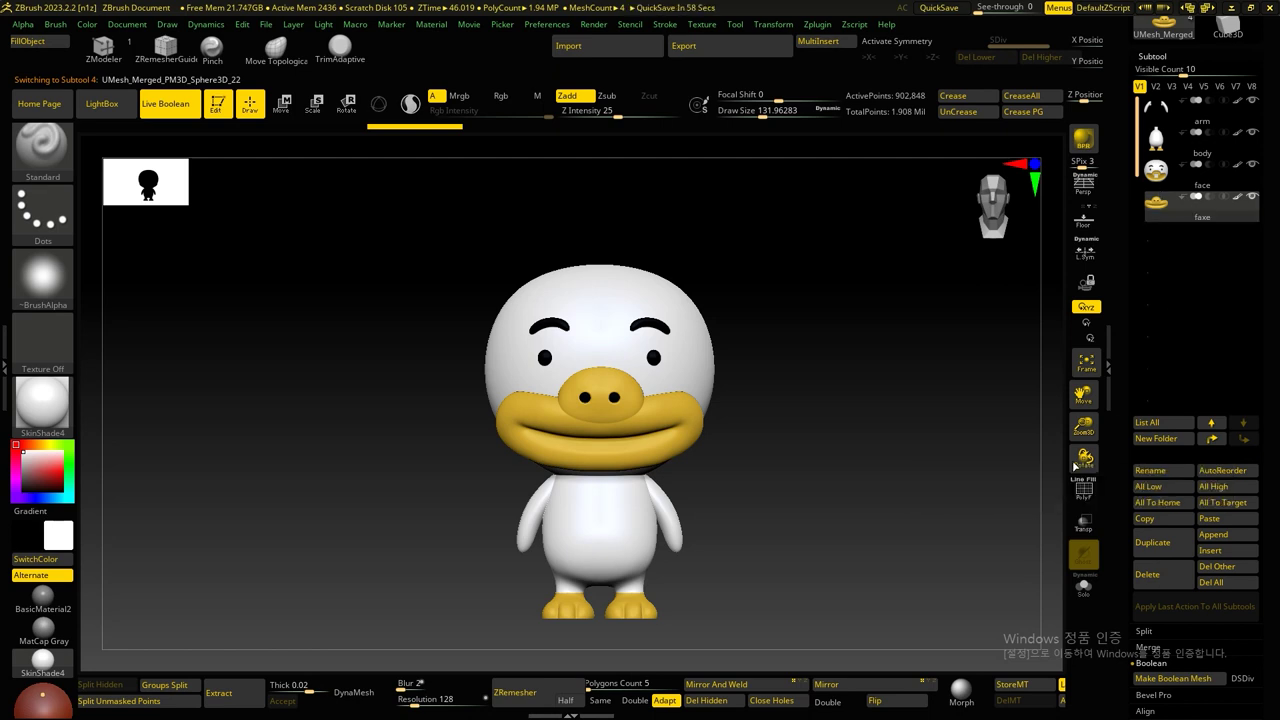
pyautogui.click(1180, 172)
pyautogui.click(1147, 470)
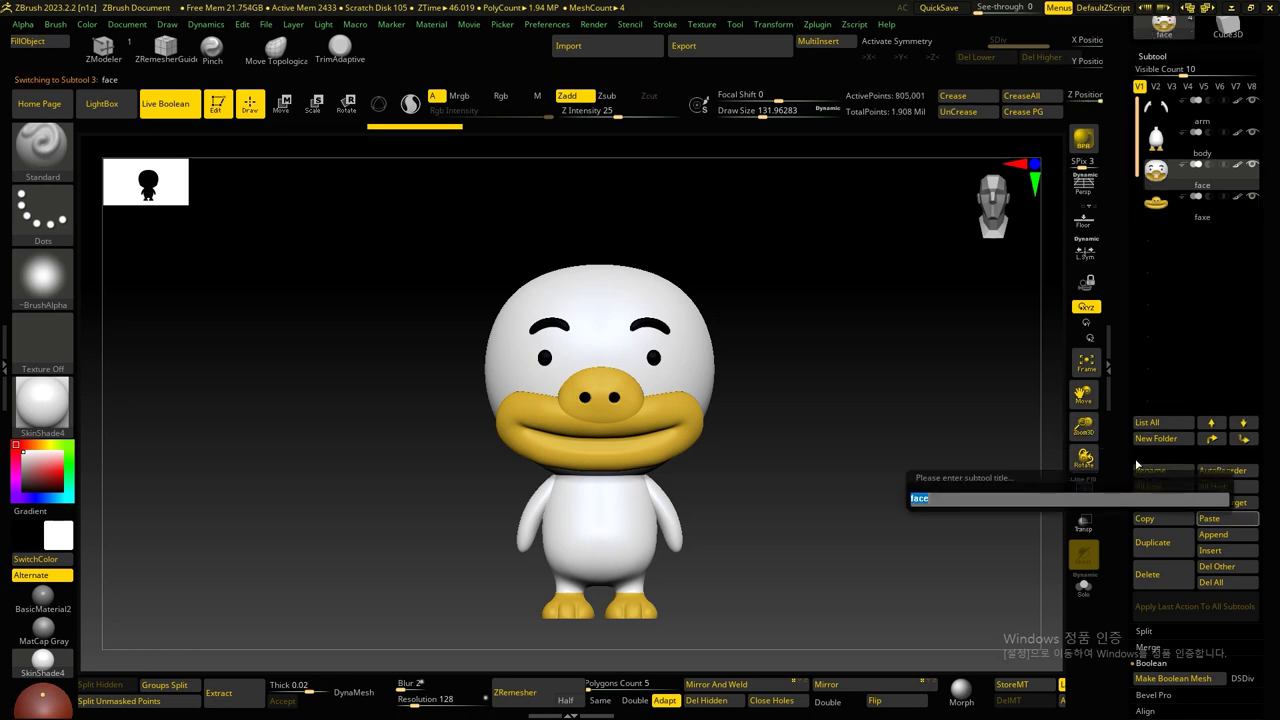
pyautogui.write('head')
pyautogui.press('Return')
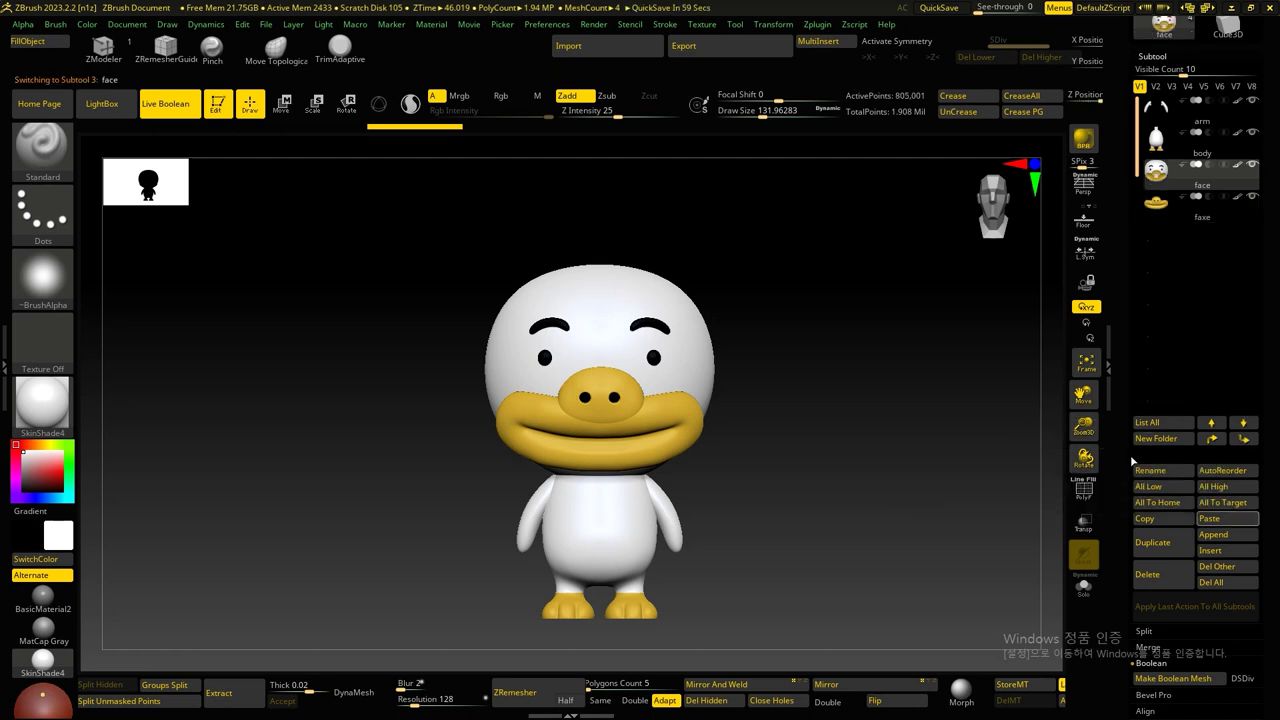
pyautogui.click(1195, 205)
pyautogui.click(1150, 470)
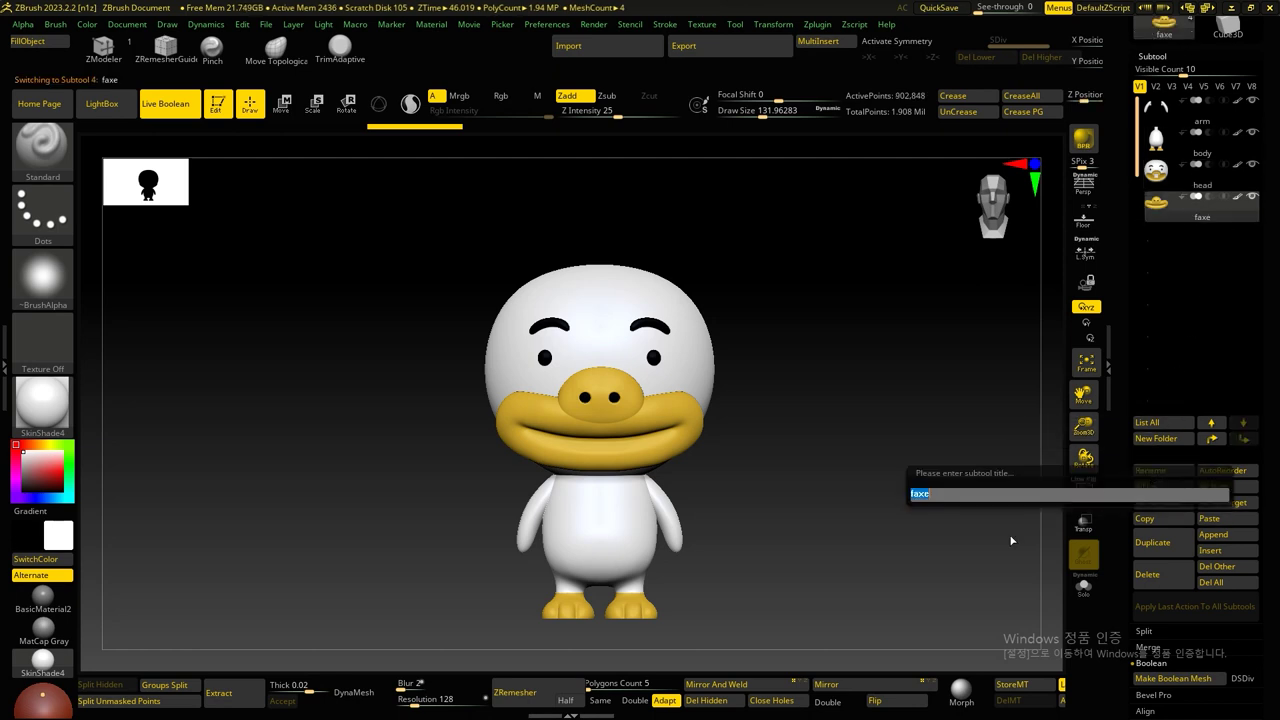
pyautogui.write('face')
pyautogui.press('Return')
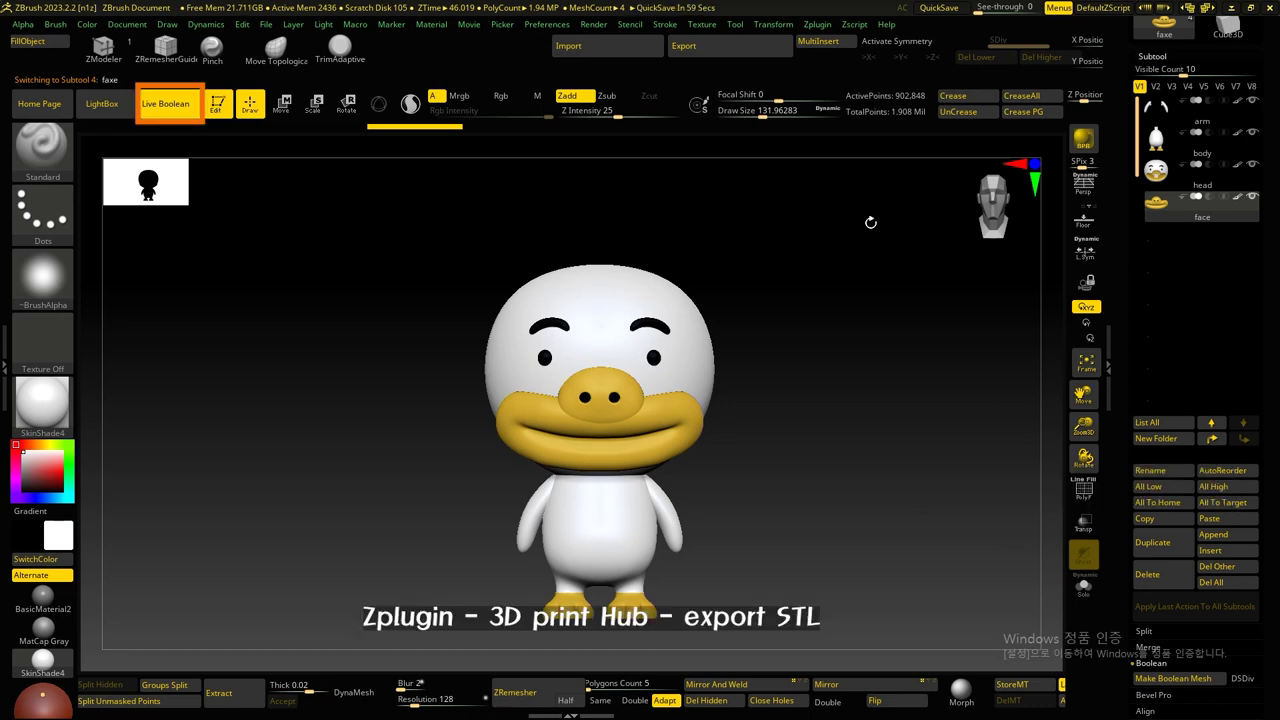
# Step: Export each subtool to the 3dprinter folder as an STL named after its subtool
pyautogui.click(817, 24)
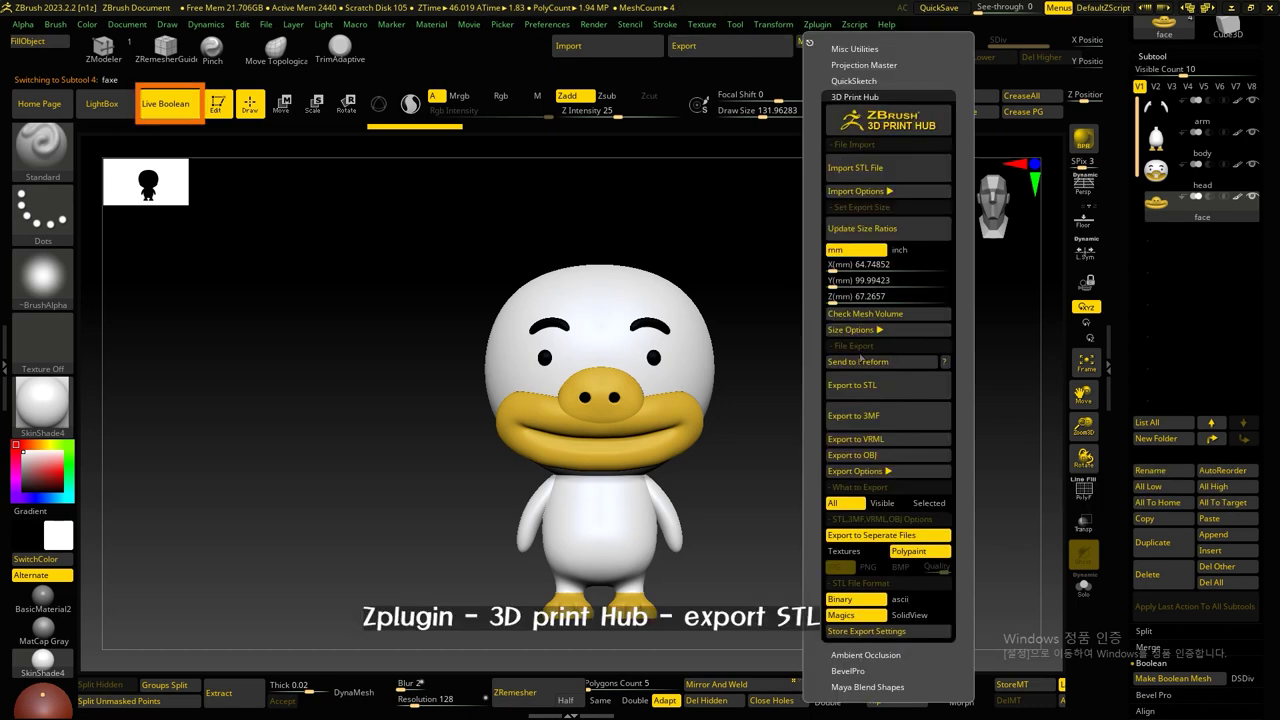
pyautogui.click(880, 386)
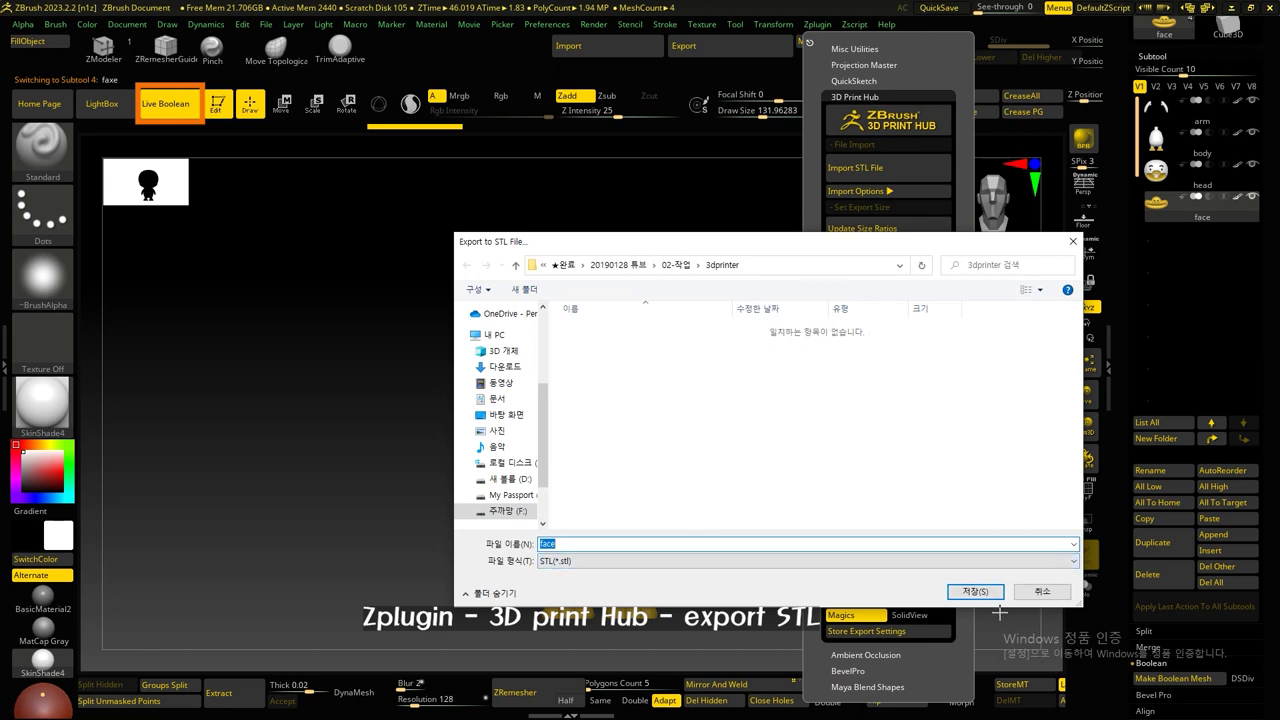
pyautogui.write('tube')
pyautogui.click(975, 591)
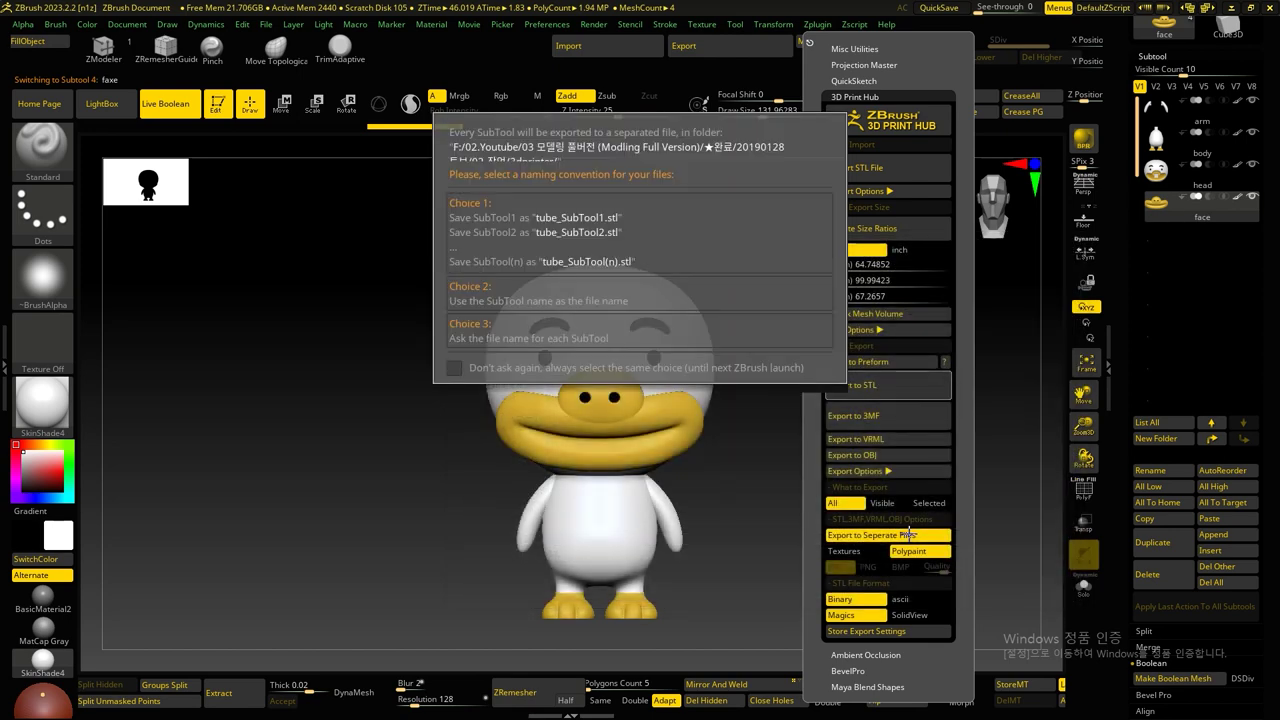
pyautogui.click(539, 301)
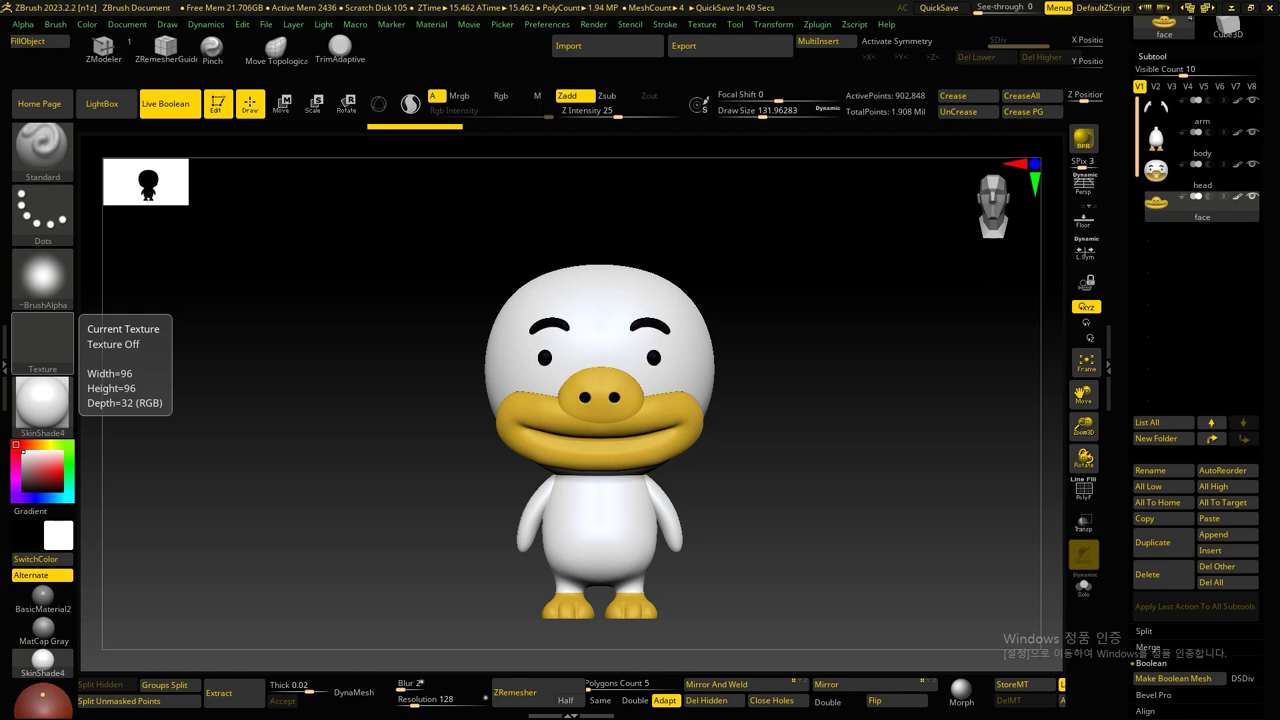
pyautogui.hotkey('alt', 'Tab')
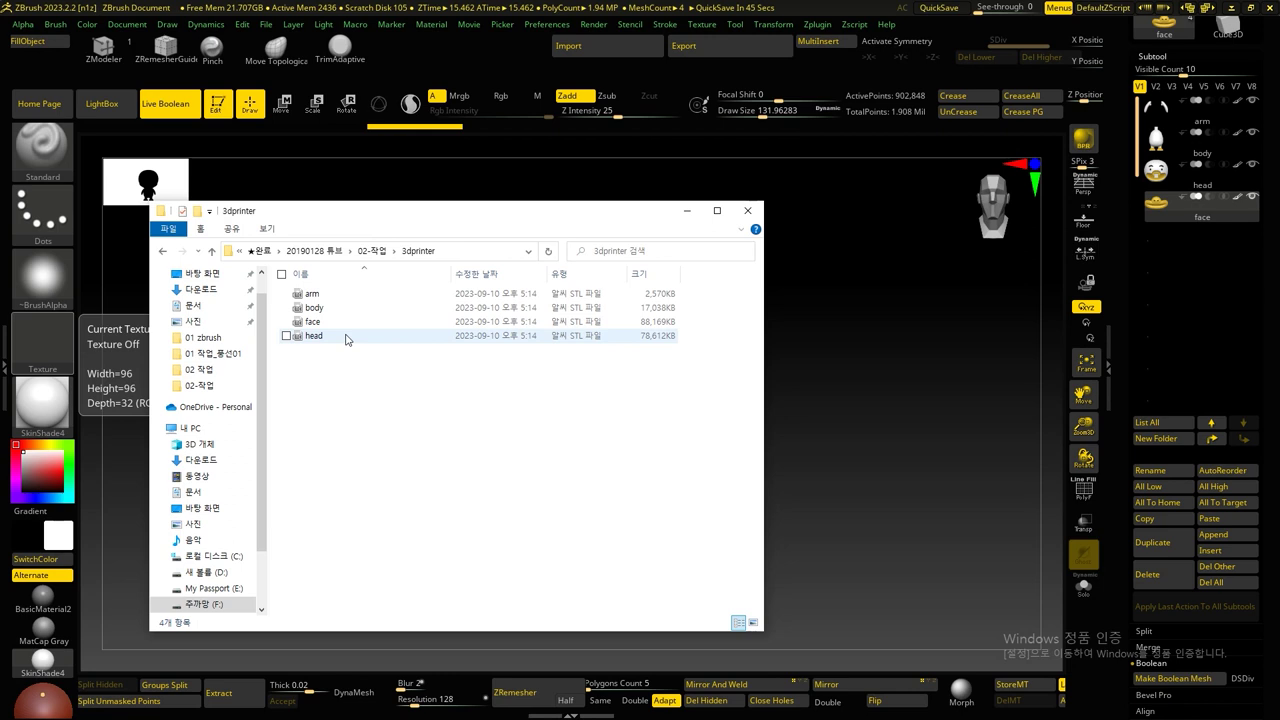
pyautogui.moveTo(314, 335)
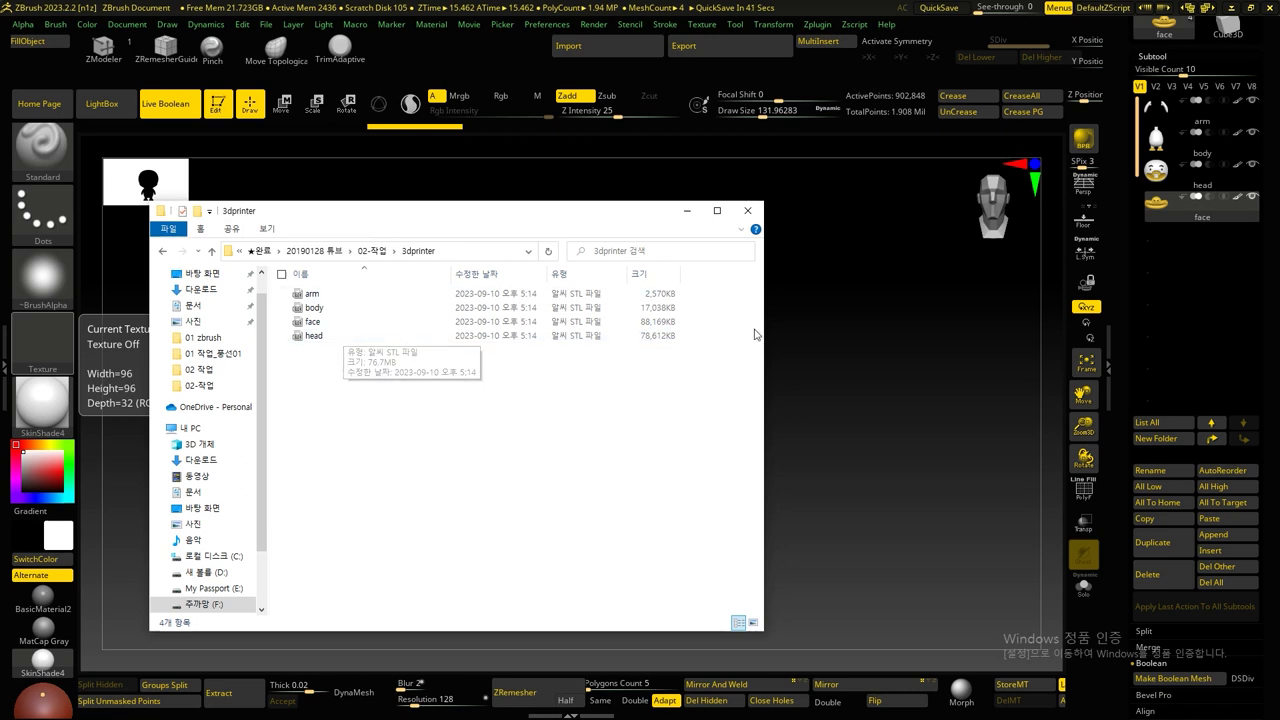
pyautogui.click(848, 268)
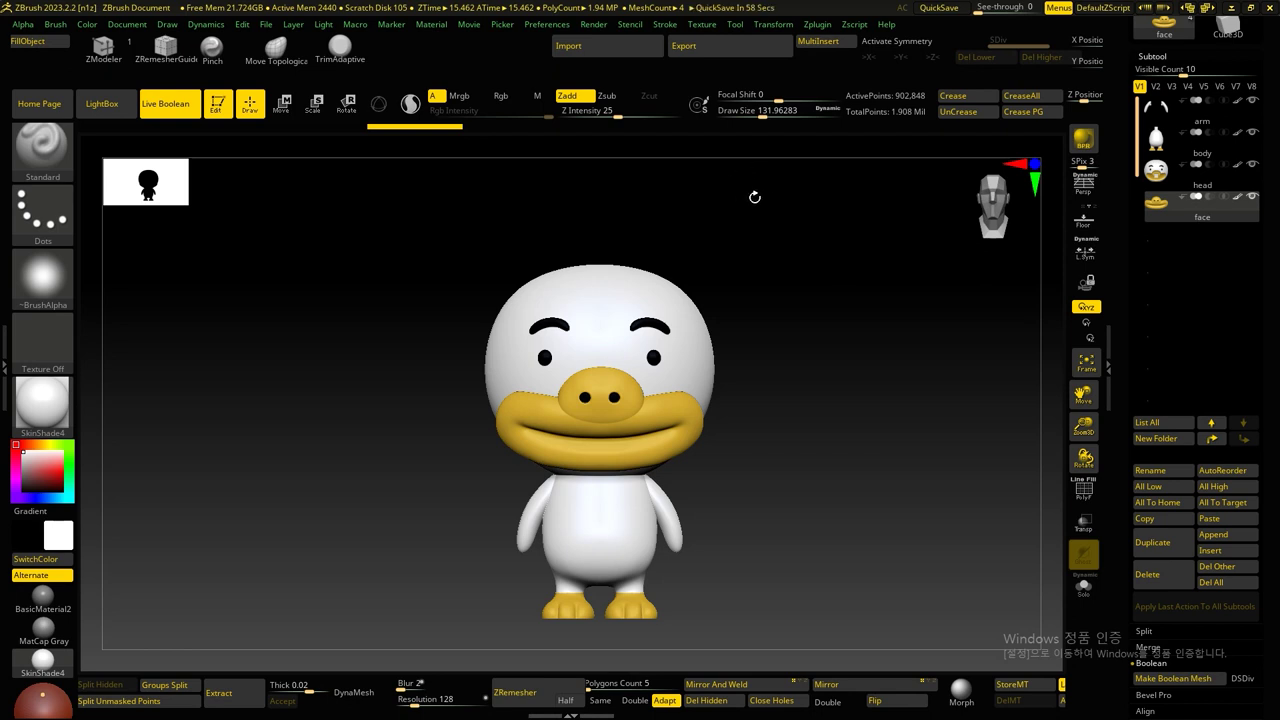
pyautogui.moveTo(1119, 100); pyautogui.dragTo(1124, 244)
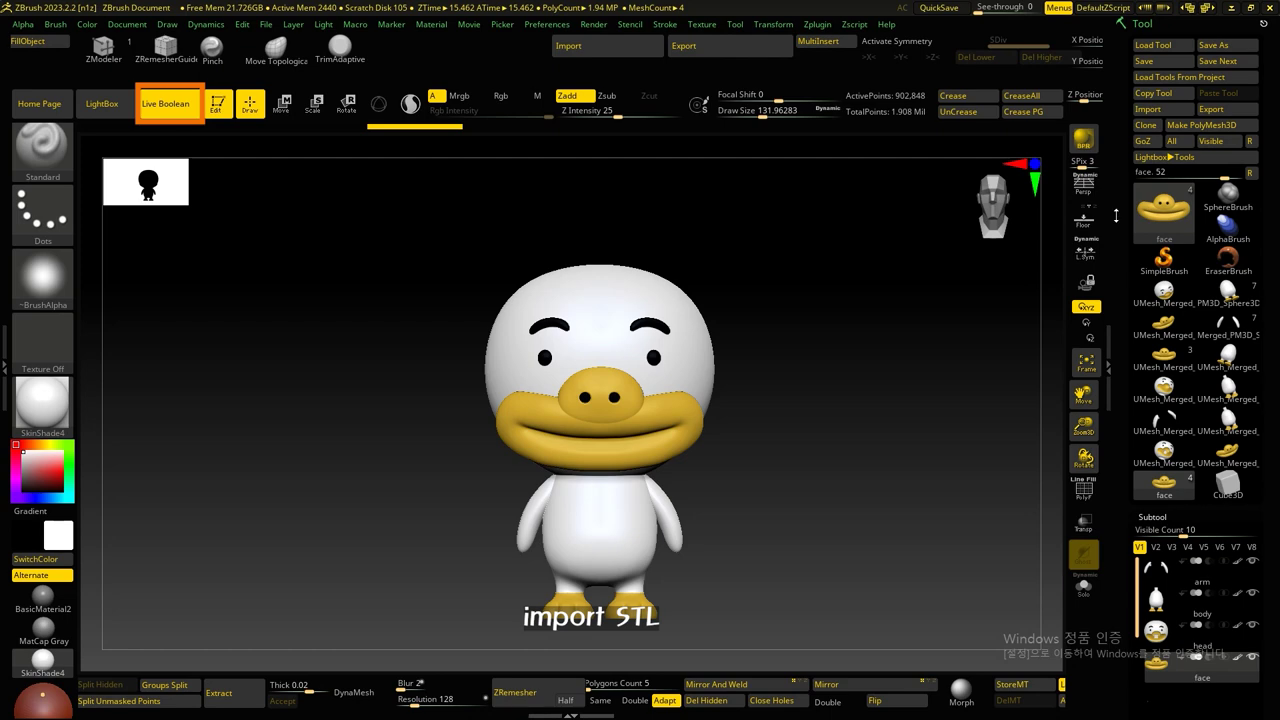
# Step: Cancel the Tool import dialog and start an Import STL File from 3D Print Hub
pyautogui.click(1150, 112)
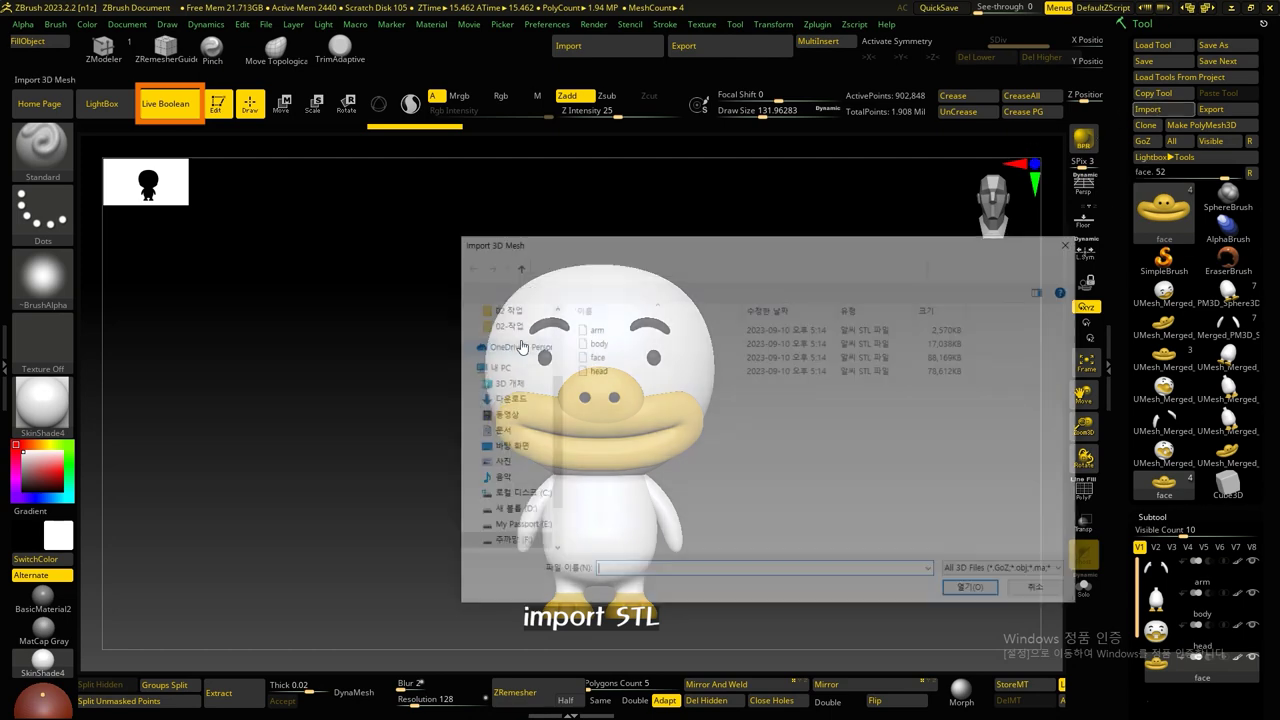
pyautogui.click(1073, 241)
pyautogui.click(817, 24)
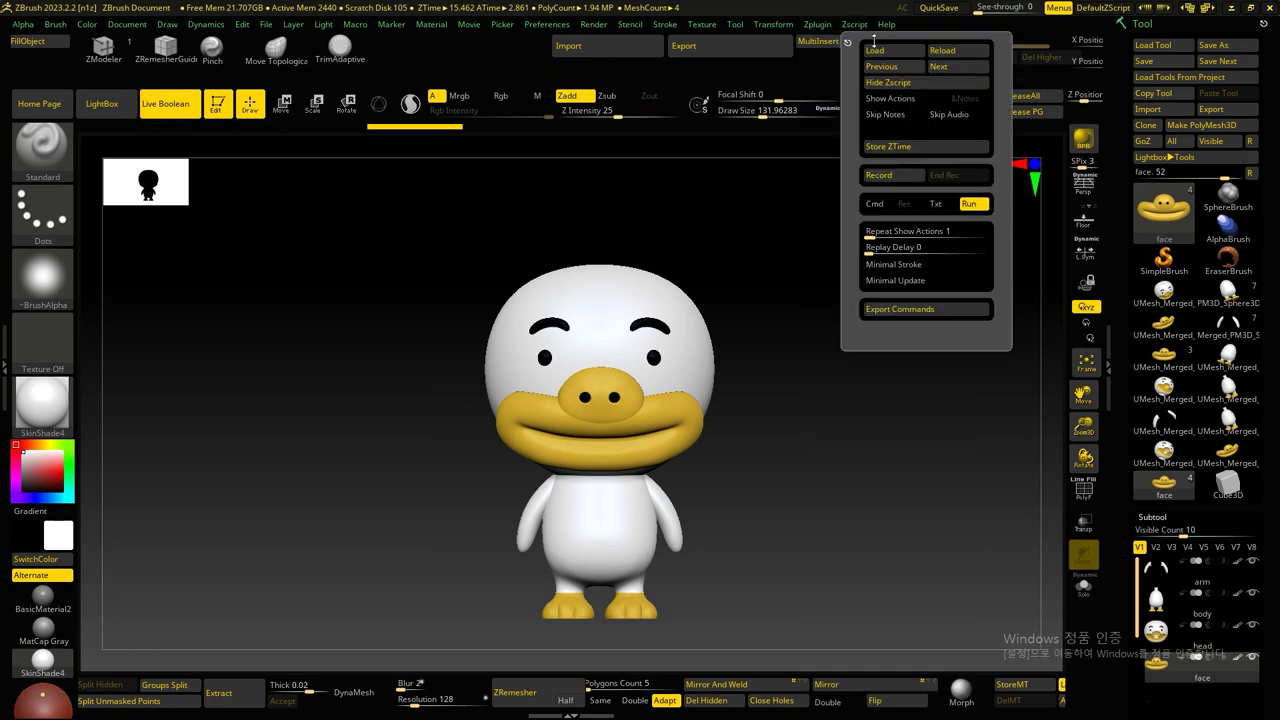
pyautogui.click(818, 24)
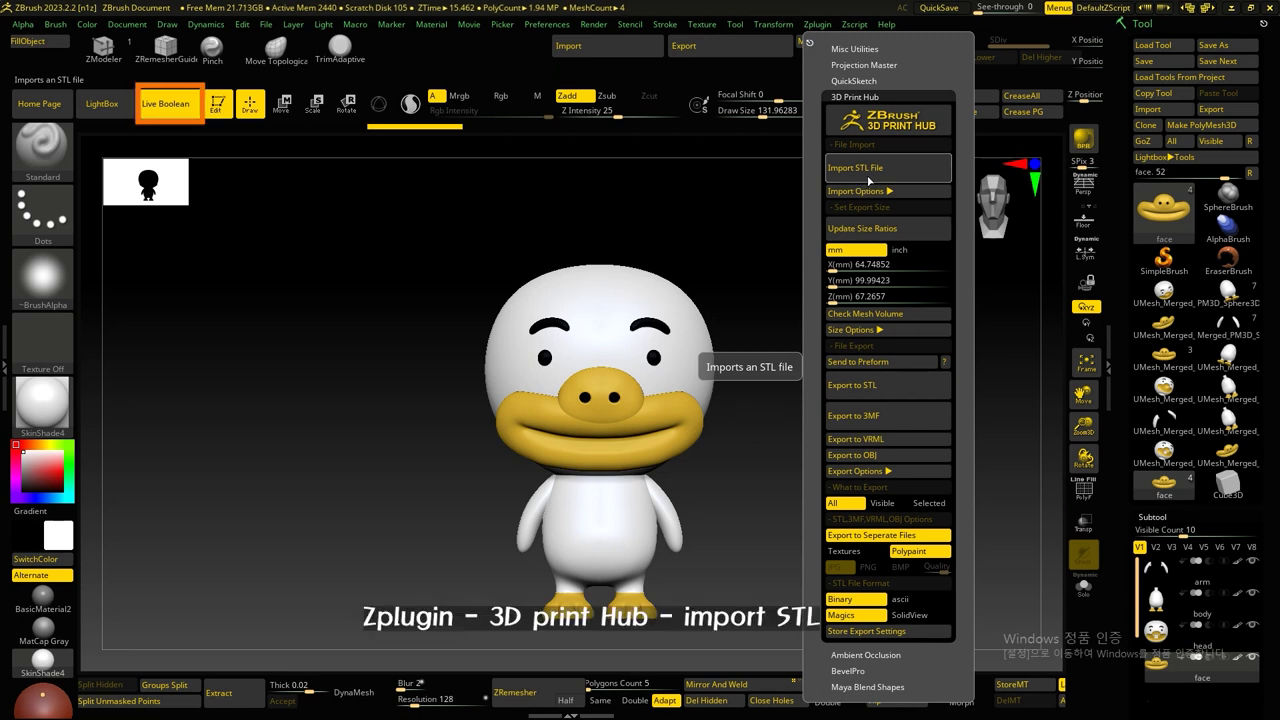
pyautogui.click(869, 179)
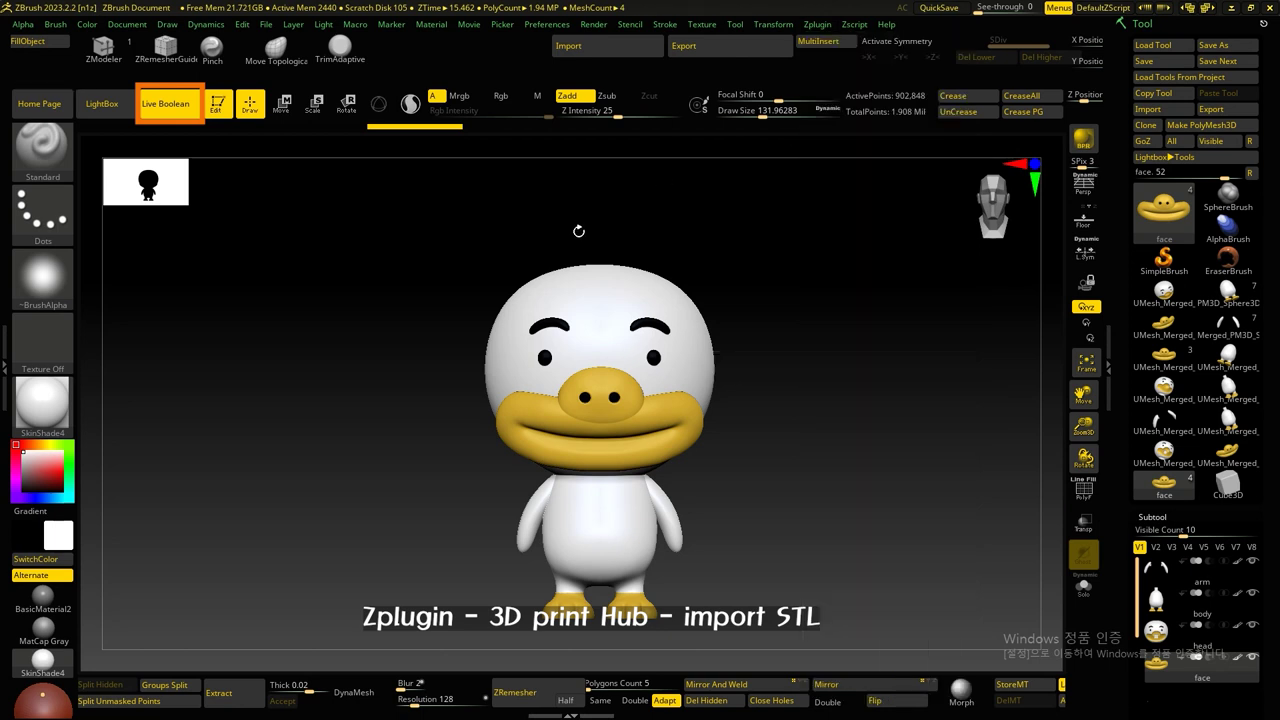